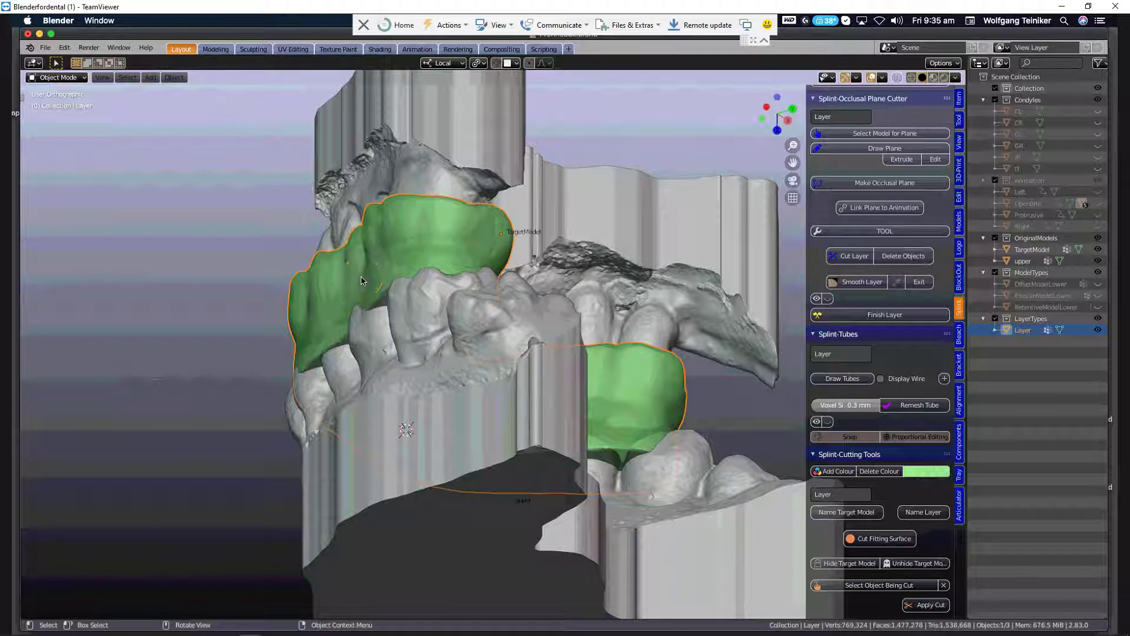
# - Select the upper model and examine the mesh of its extruded base in Edit Mode
pyautogui.moveTo(655, 630)
pyautogui.moveTo(364, 290)
pyautogui.mouseDown(button='middle')
pyautogui.moveTo(372, 311)
pyautogui.moveTo(377, 274)
pyautogui.mouseUp(button='middle')
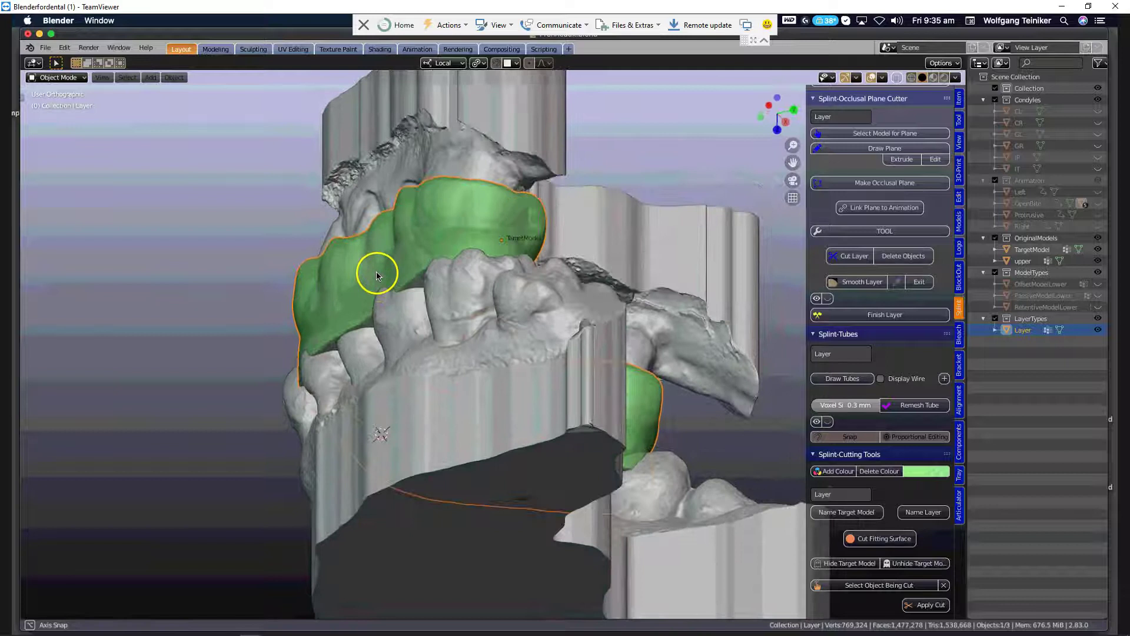
pyautogui.scroll(3, 655, 424)
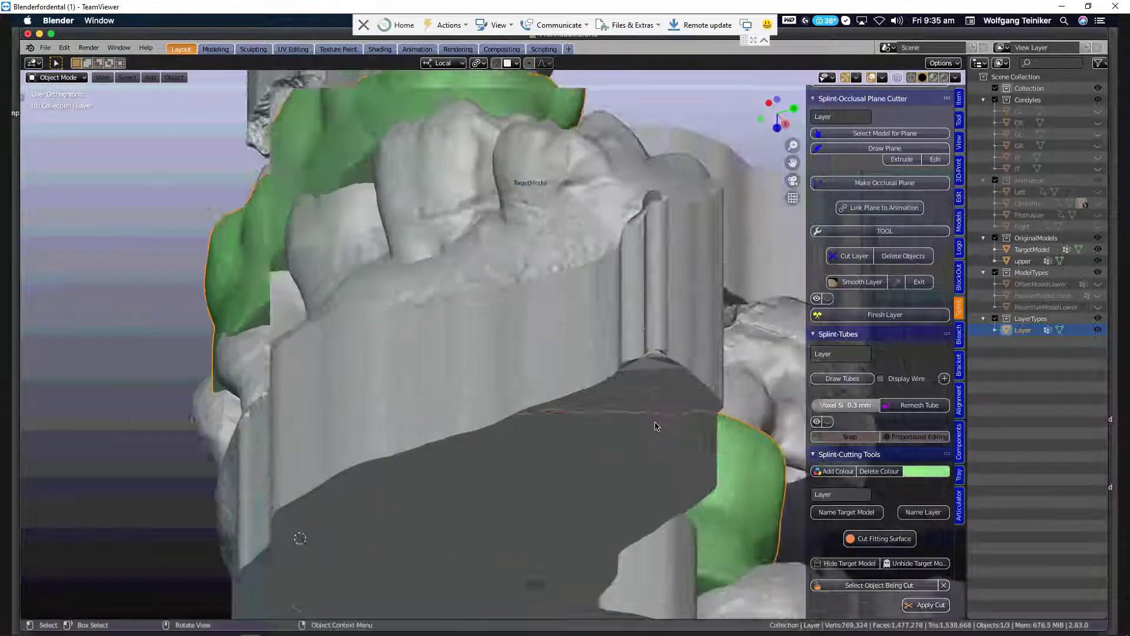
pyautogui.scroll(2, 657, 425)
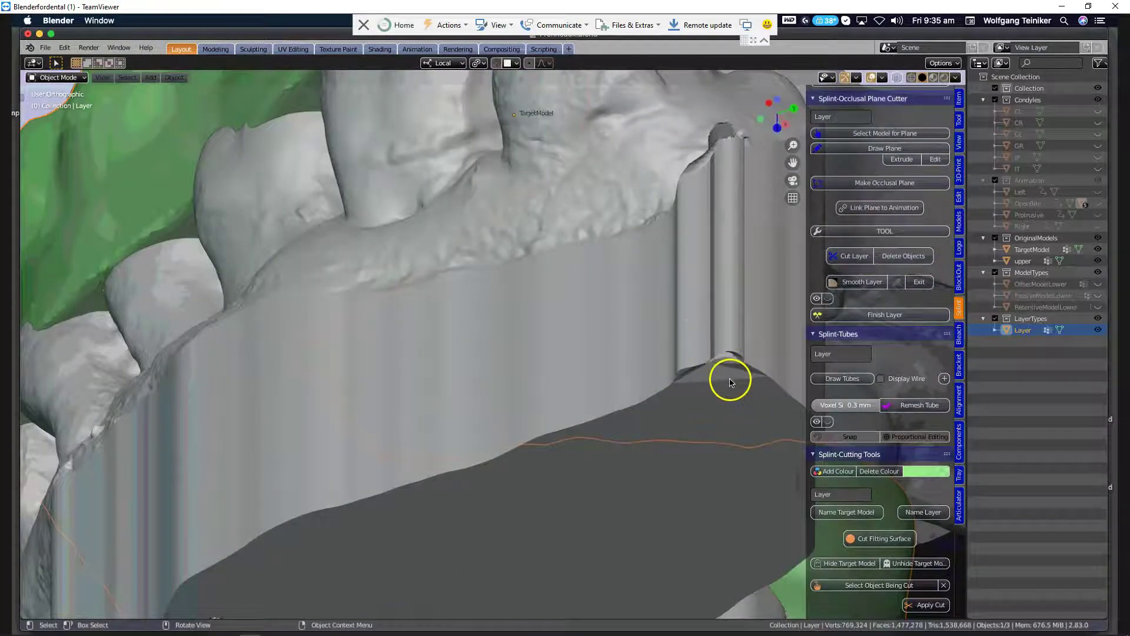
pyautogui.click(748, 354)
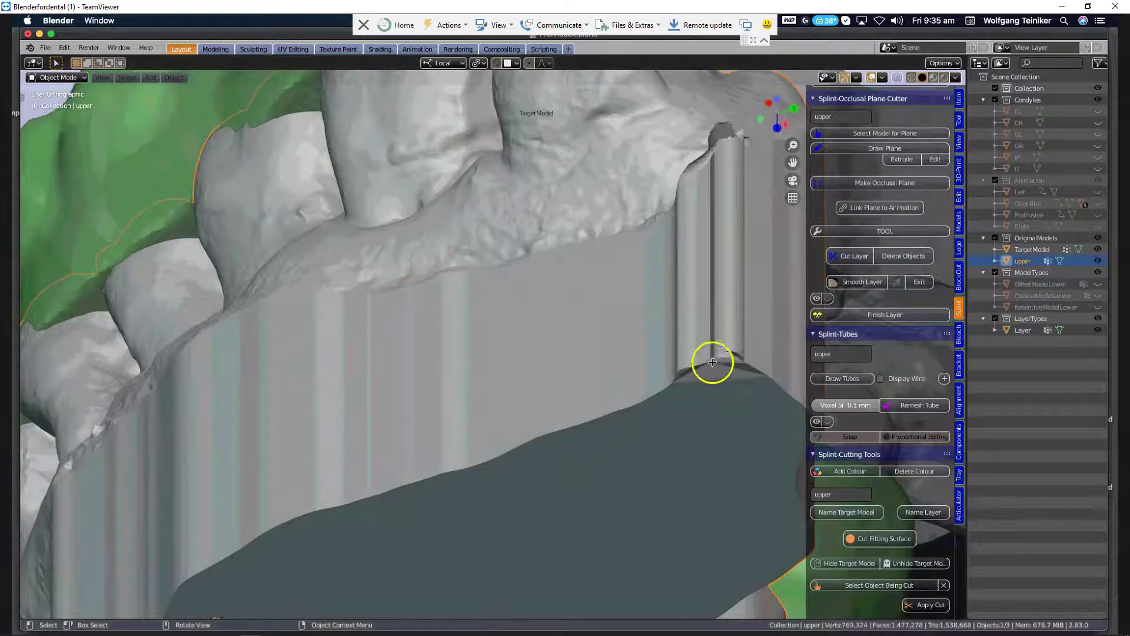
pyautogui.press('Tab')
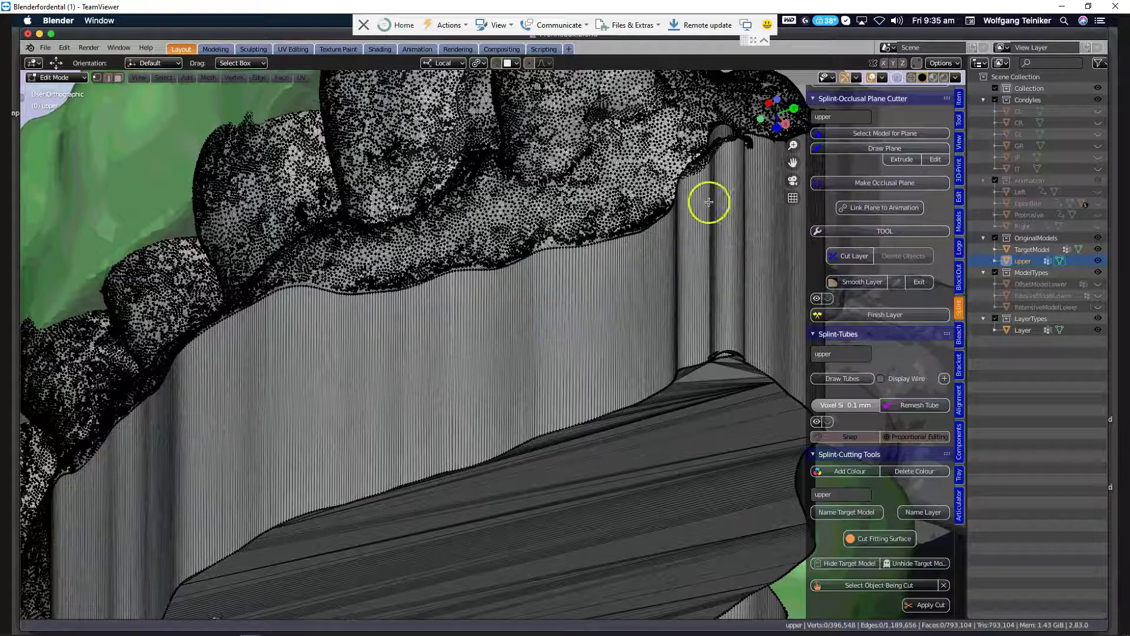
pyautogui.moveTo(757, 118); pyautogui.dragTo(731, 155)
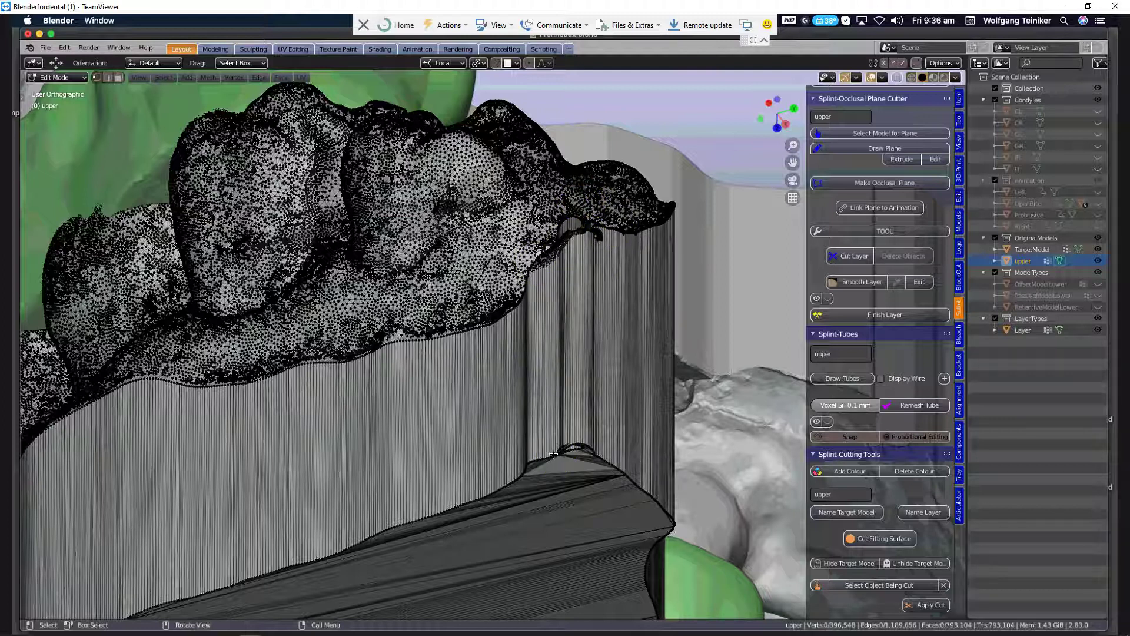
pyautogui.press('Tab')
# - Examine the upper model's base and gum border from the front and side
pyautogui.scroll(-3, 553, 457)
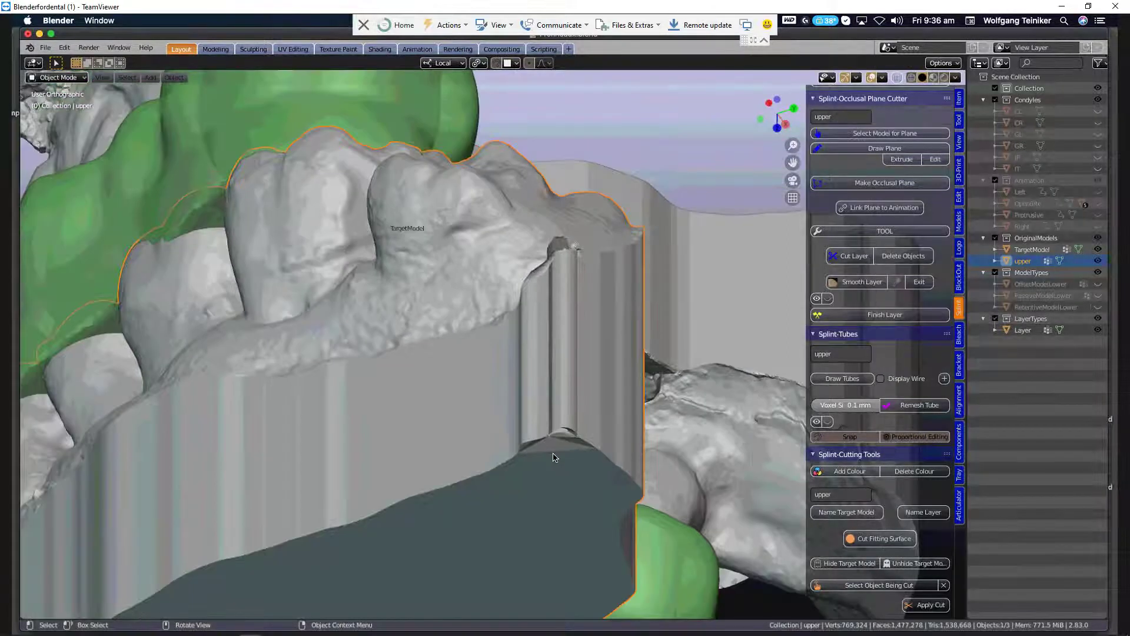
pyautogui.moveTo(520, 465); pyautogui.dragTo(558, 358, button='middle')
pyautogui.moveTo(553, 456); pyautogui.dragTo(559, 451, button='middle')
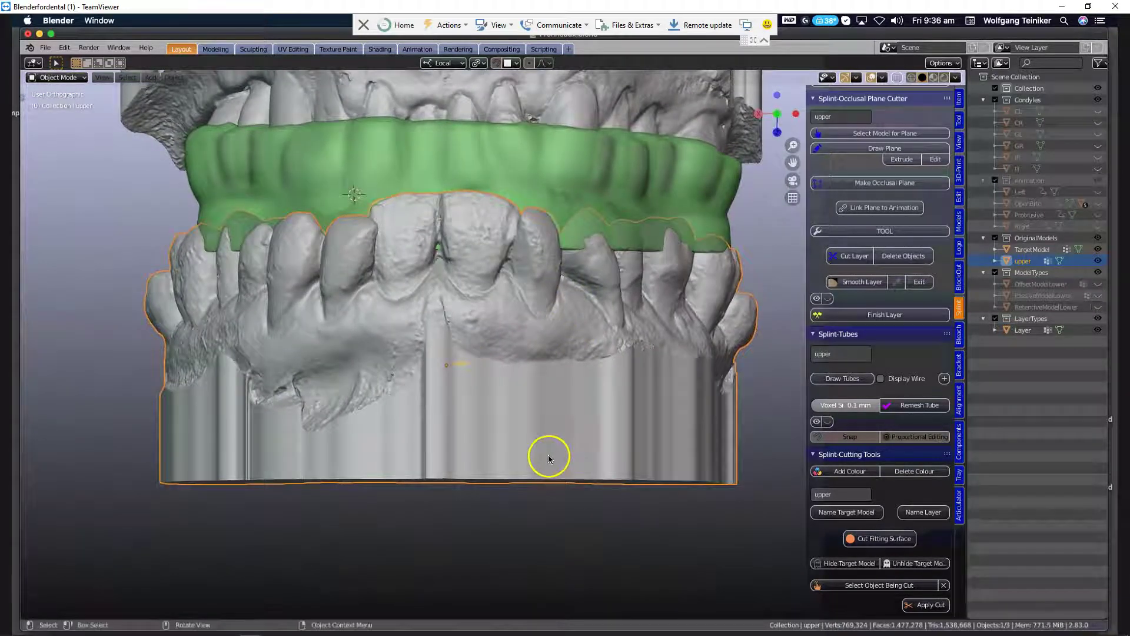
pyautogui.moveTo(489, 429); pyautogui.dragTo(560, 441, button='middle')
pyautogui.scroll(6, 307, 448)
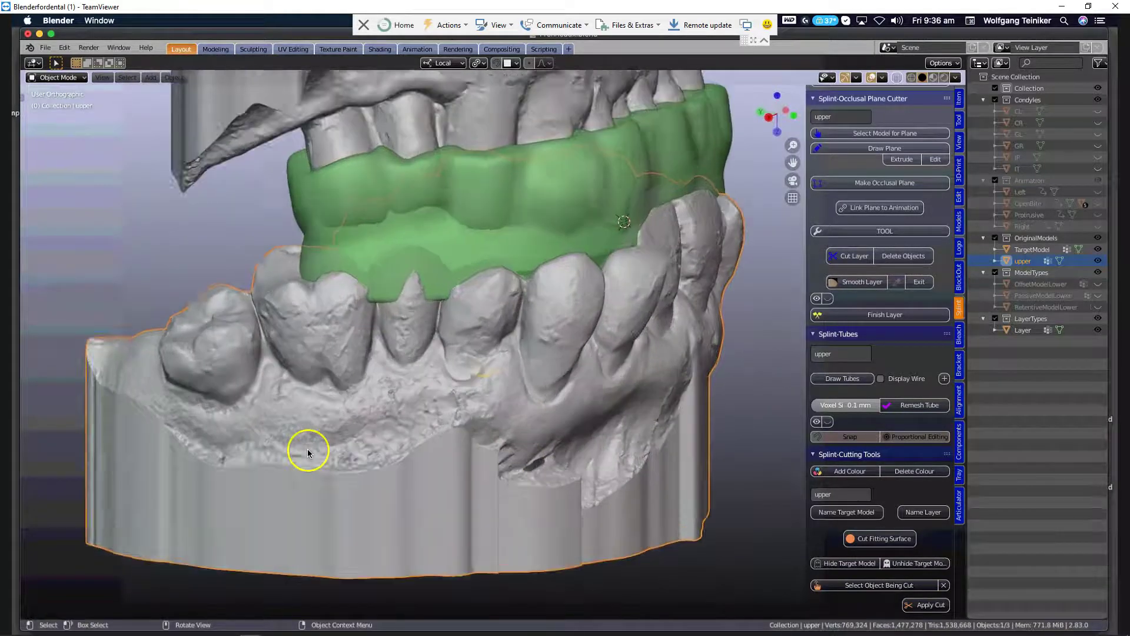
pyautogui.scroll(2, 428, 456)
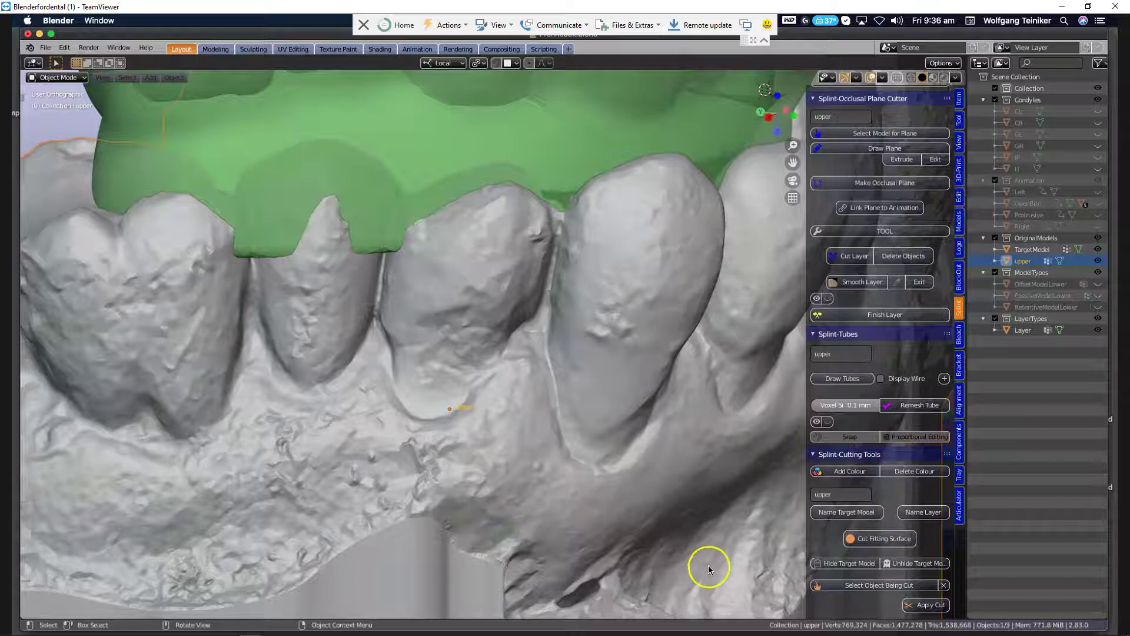
pyautogui.scroll(-8, 708, 569)
pyautogui.moveTo(593, 475); pyautogui.dragTo(705, 474, button='middle')
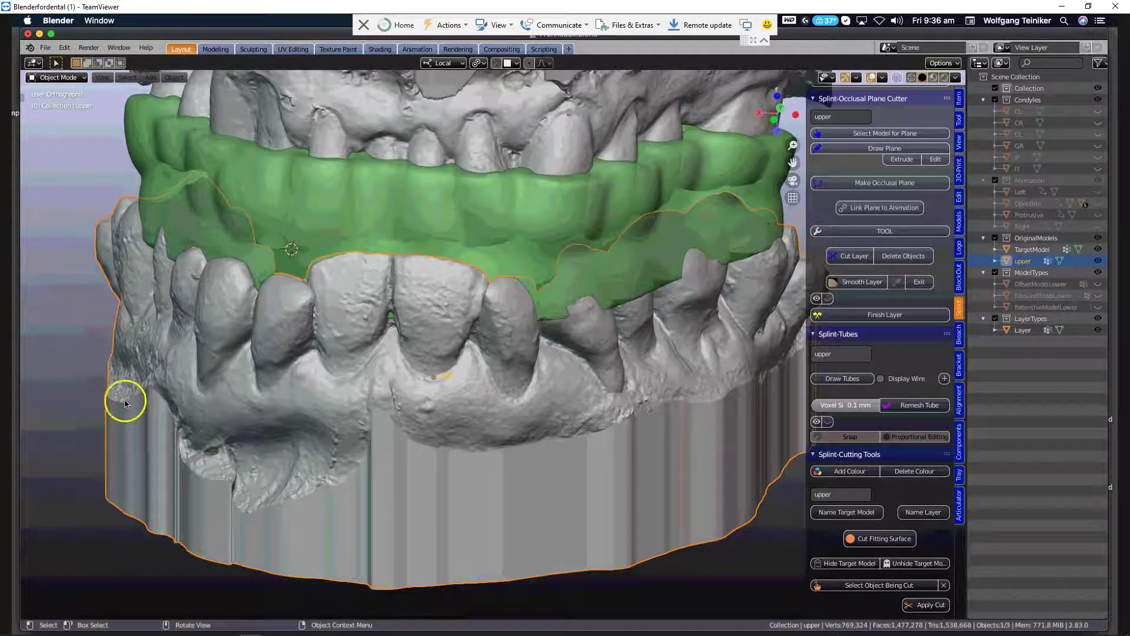
pyautogui.moveTo(355, 480); pyautogui.dragTo(395, 452, button='middle')
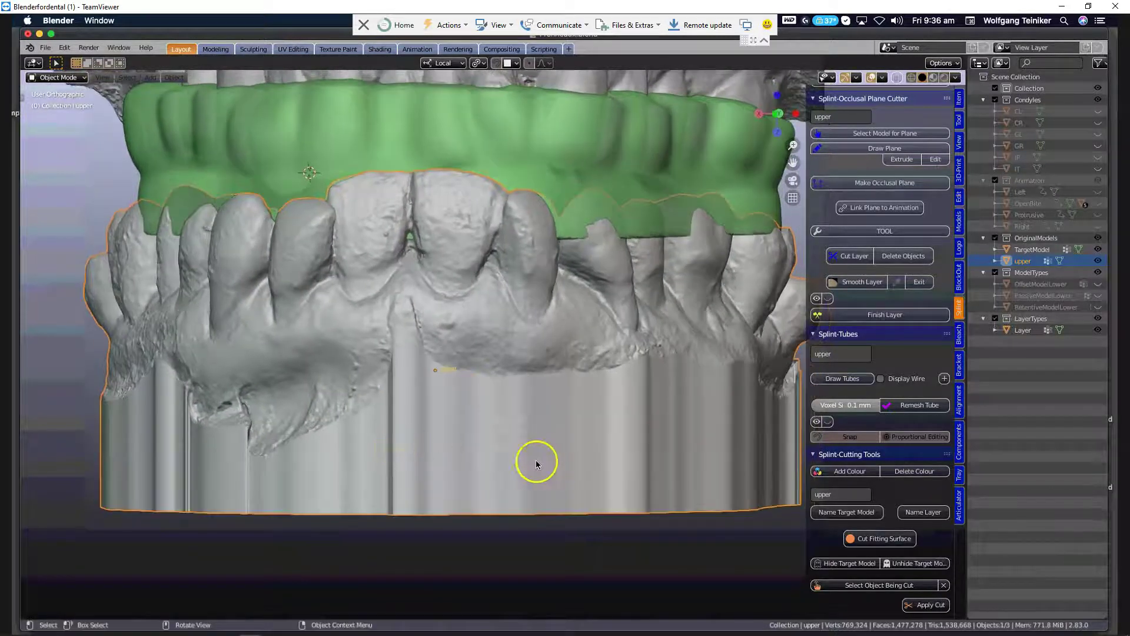
# - Delete the vertices along the bottom rim of the upper model's base in Edit Mode with X-ray, and restore the solid Object Mode view
pyautogui.press('Tab')
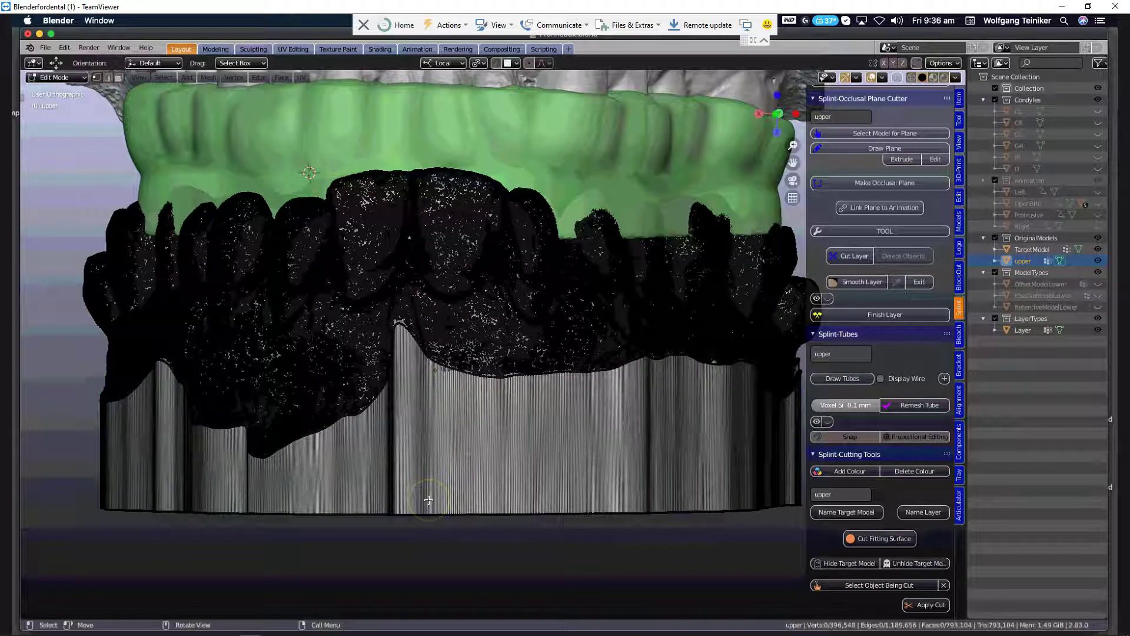
pyautogui.click(896, 77)
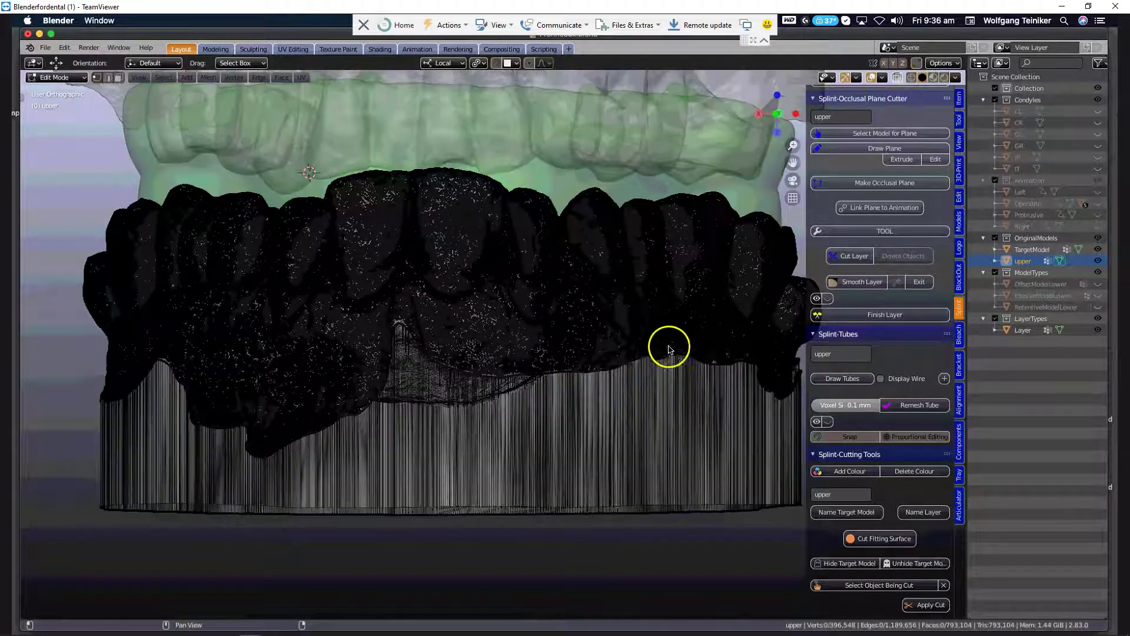
pyautogui.scroll(-1, 644, 360)
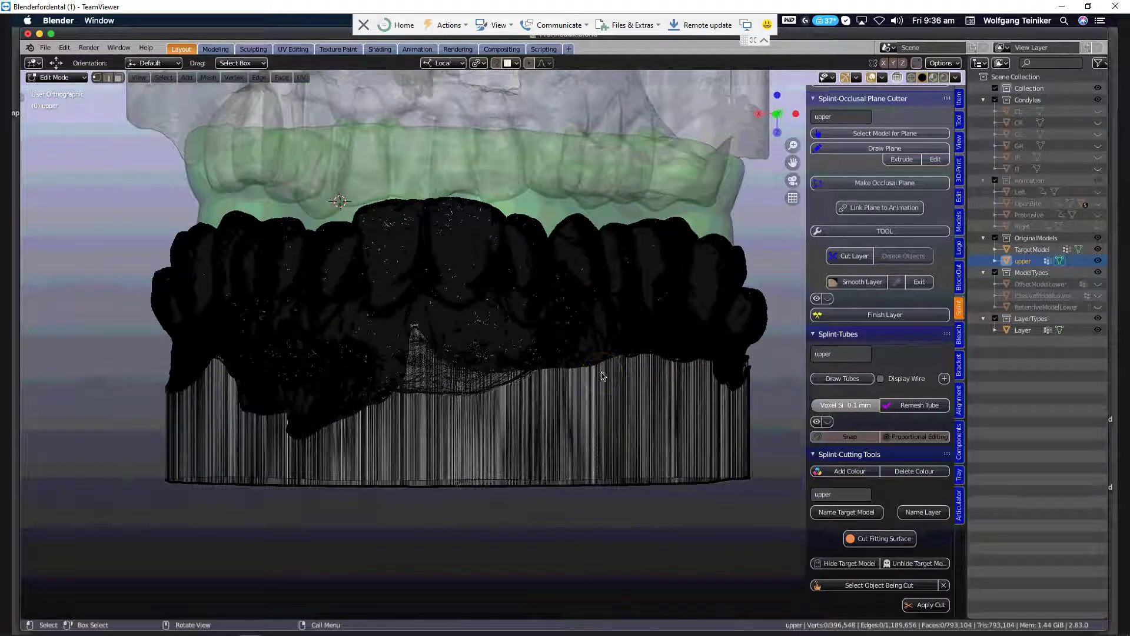
pyautogui.press('Tab')
pyautogui.click(546, 443)
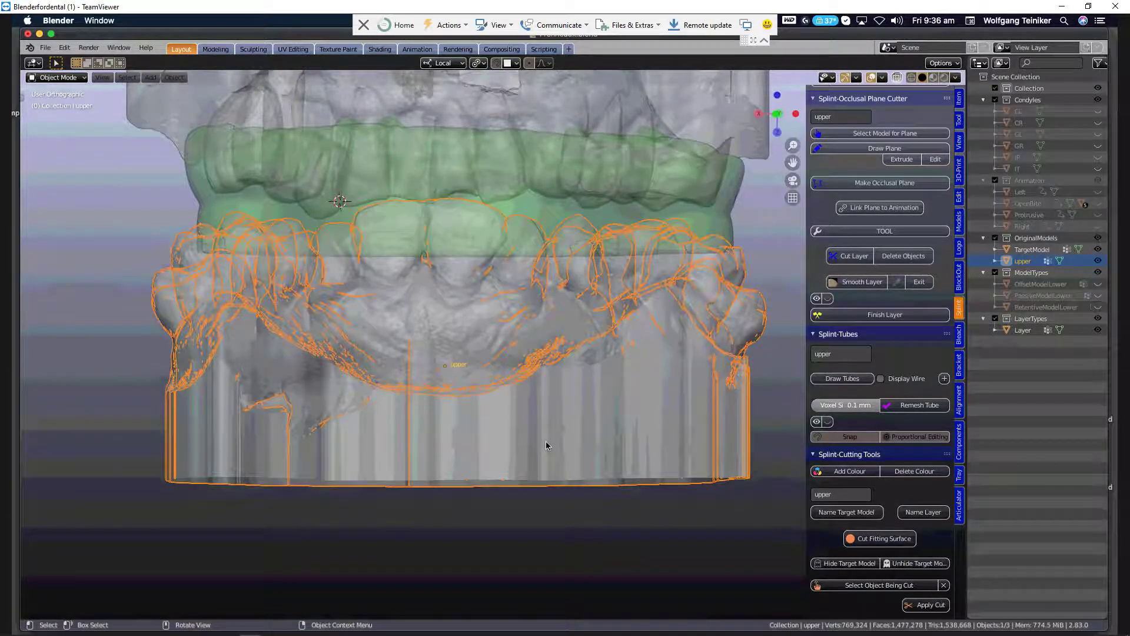
pyautogui.press('Tab')
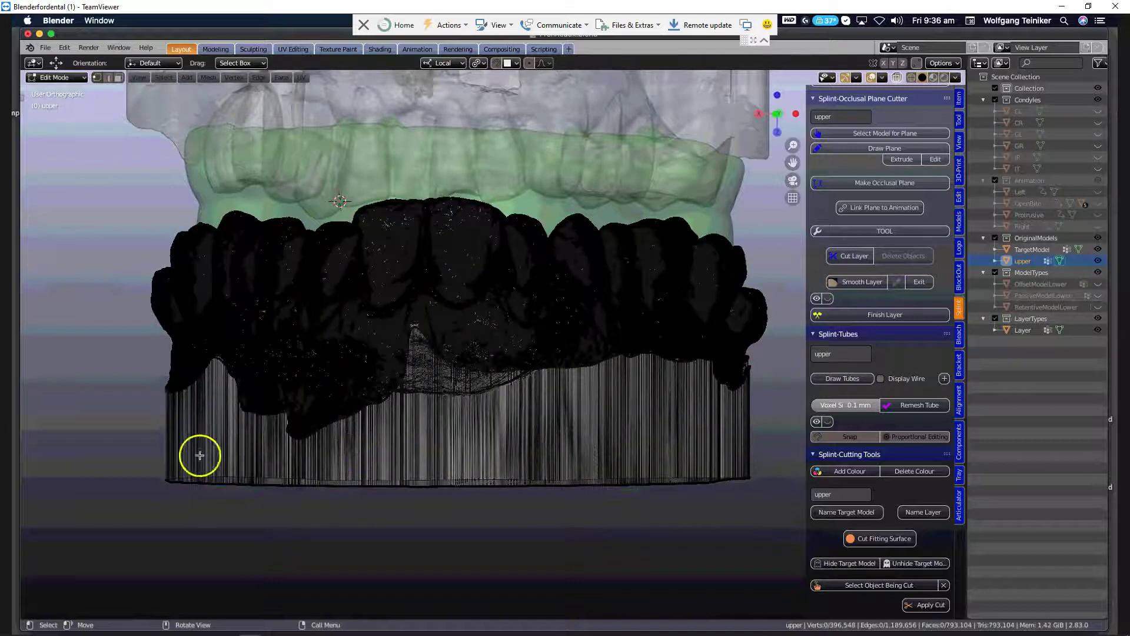
pyautogui.press('b')
pyautogui.moveTo(142, 455); pyautogui.dragTo(631, 532)
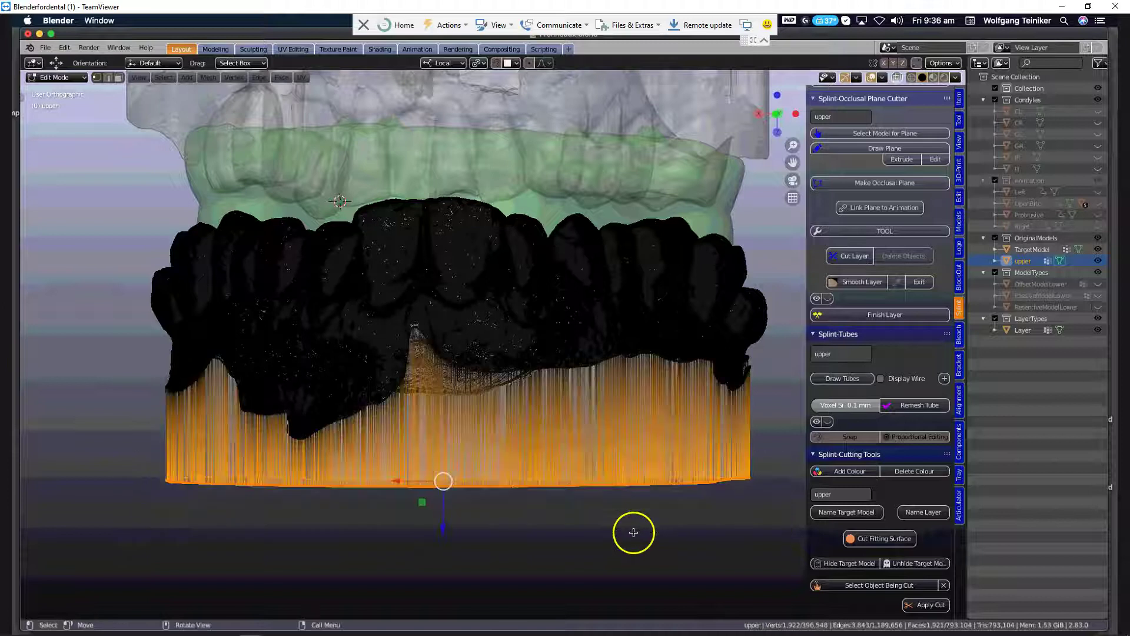
pyautogui.press('x')
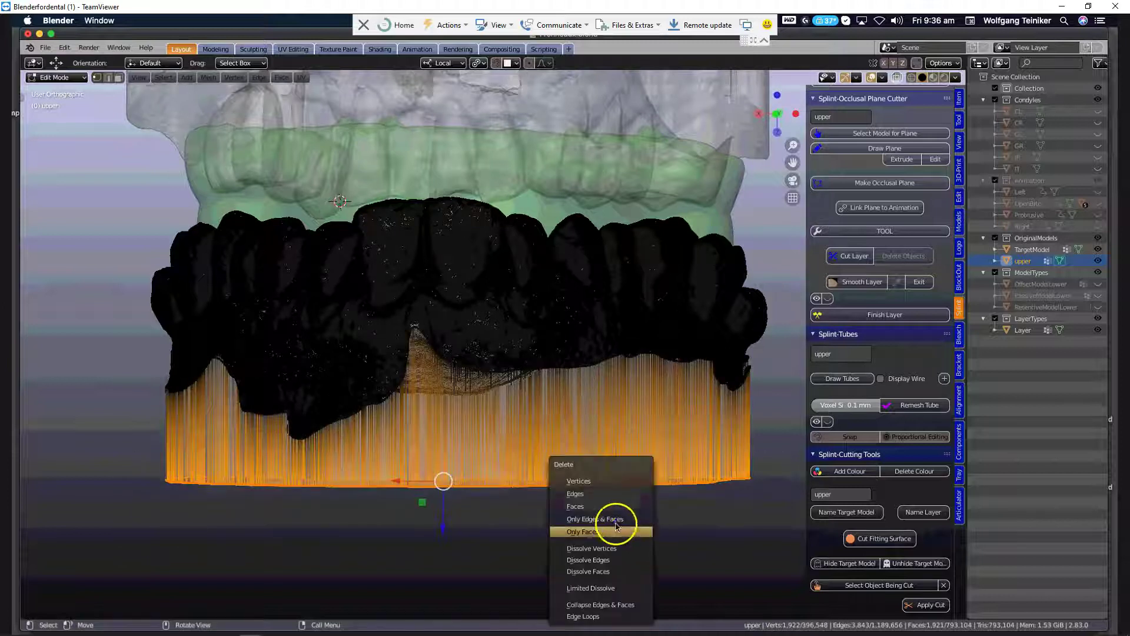
pyautogui.click(593, 483)
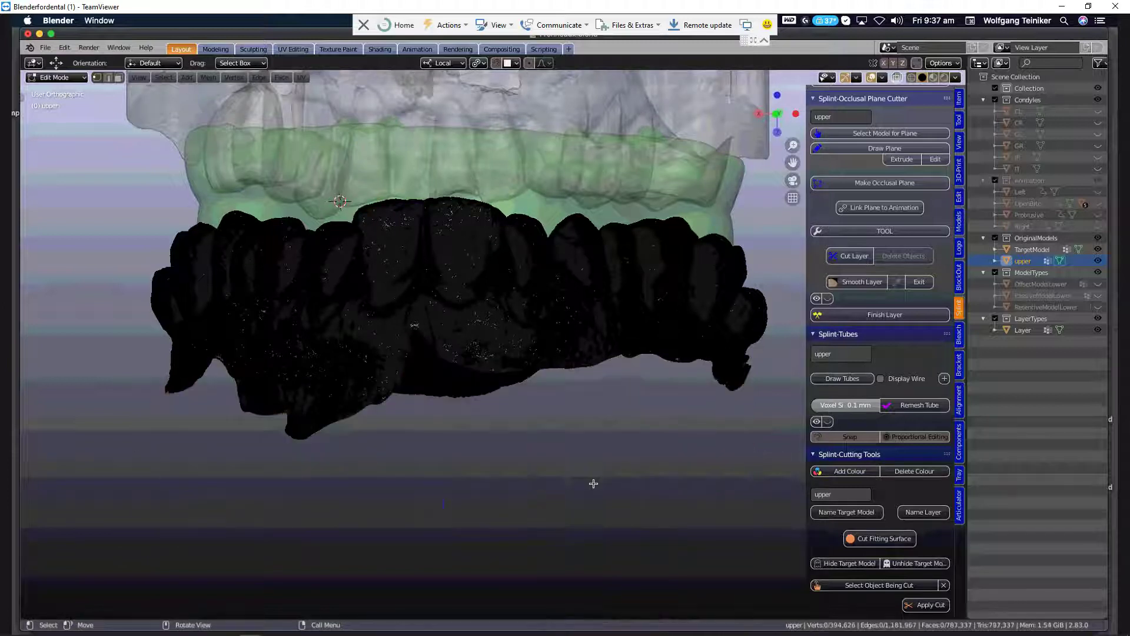
pyautogui.press('Tab')
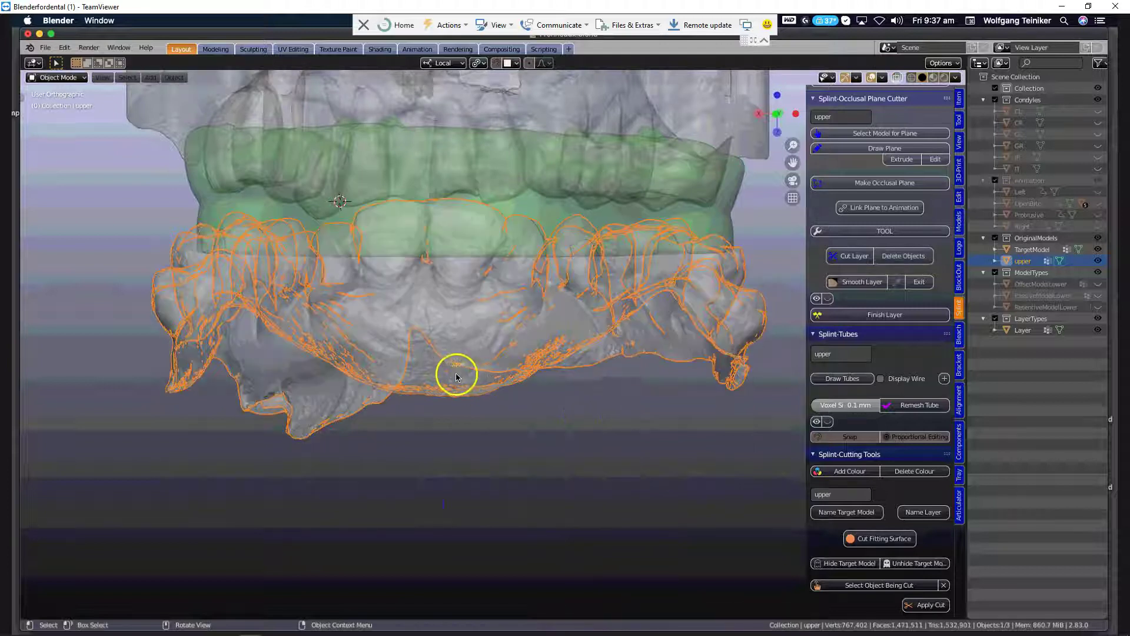
pyautogui.click(897, 77)
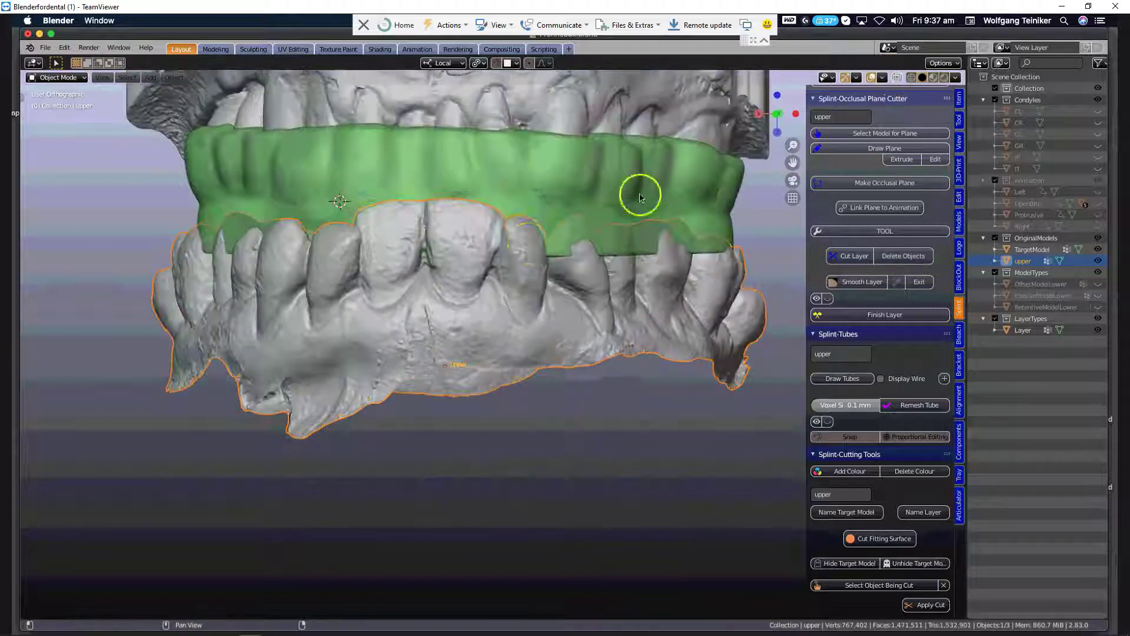
# - Hide the TargetModel and the green Layer so that only the upper model is displayed
pyautogui.moveTo(476, 271); pyautogui.dragTo(522, 294, button='middle')
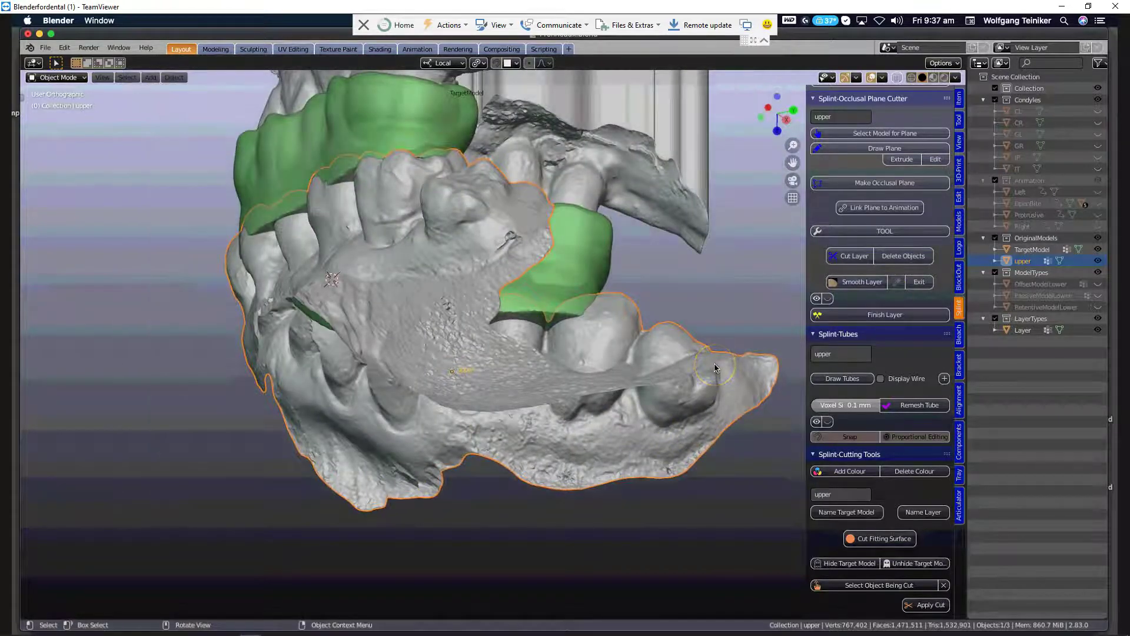
pyautogui.moveTo(715, 368); pyautogui.dragTo(716, 368, button='middle')
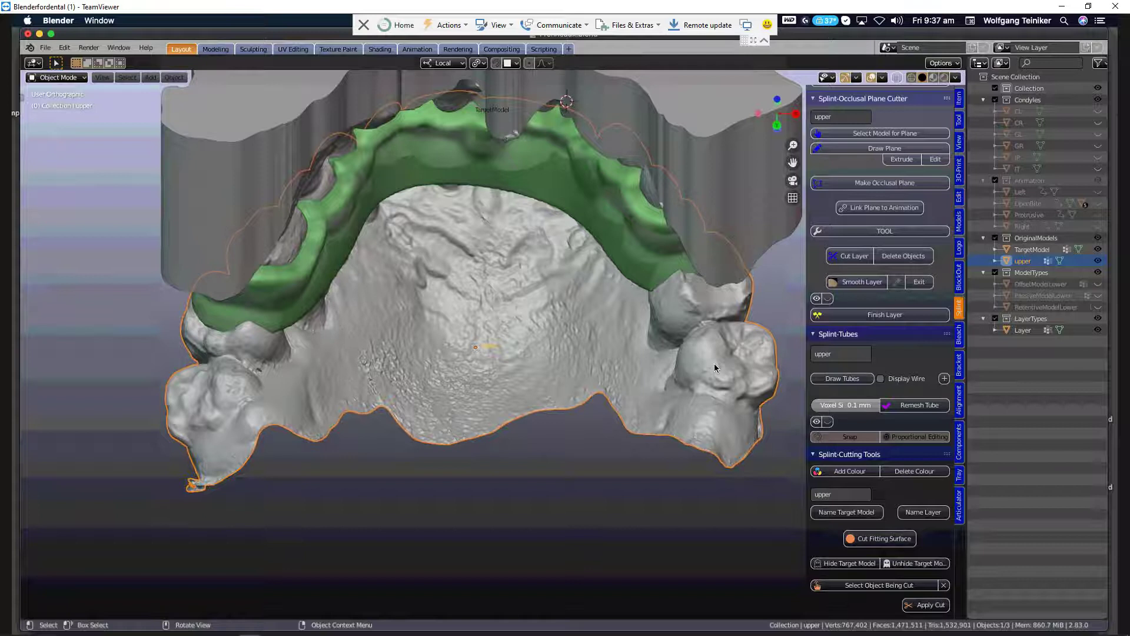
pyautogui.click(715, 368)
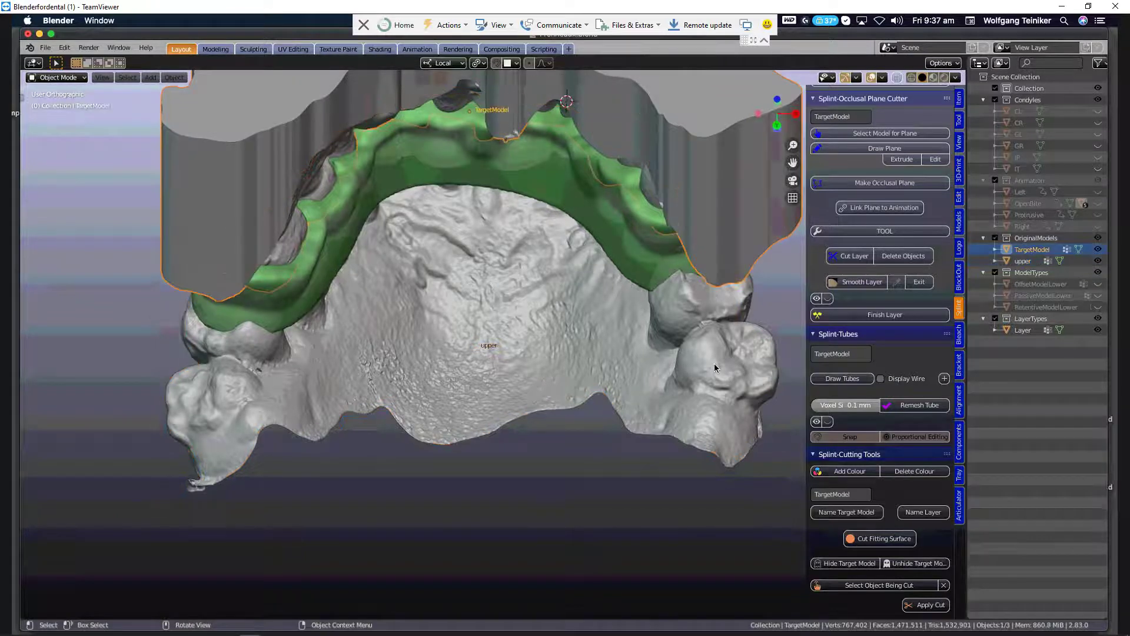
pyautogui.press('h')
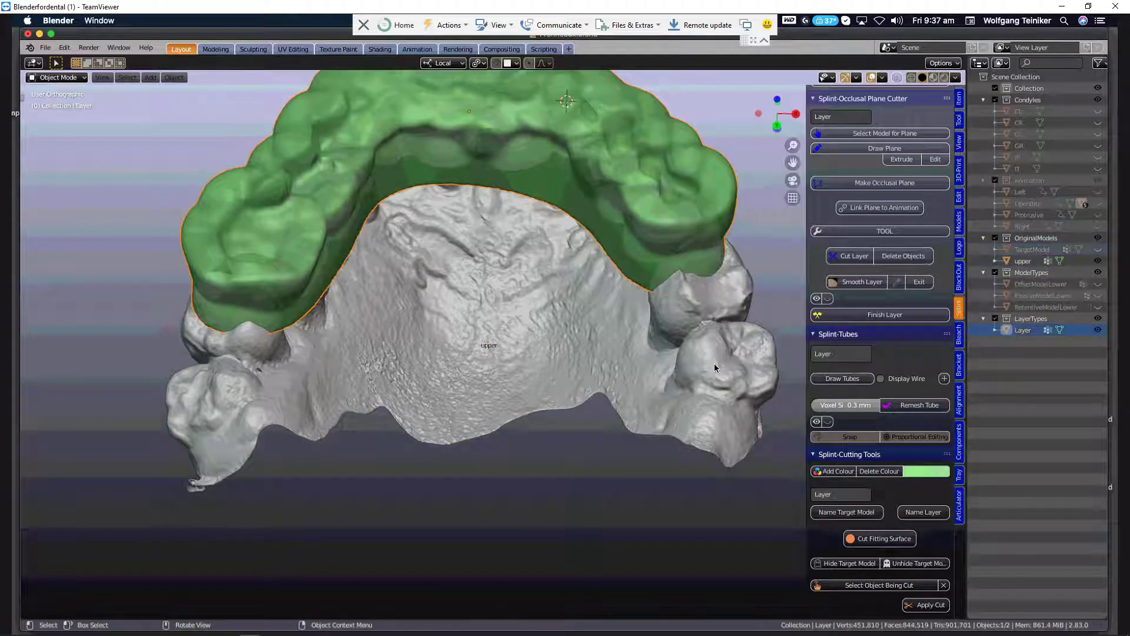
pyautogui.press('h')
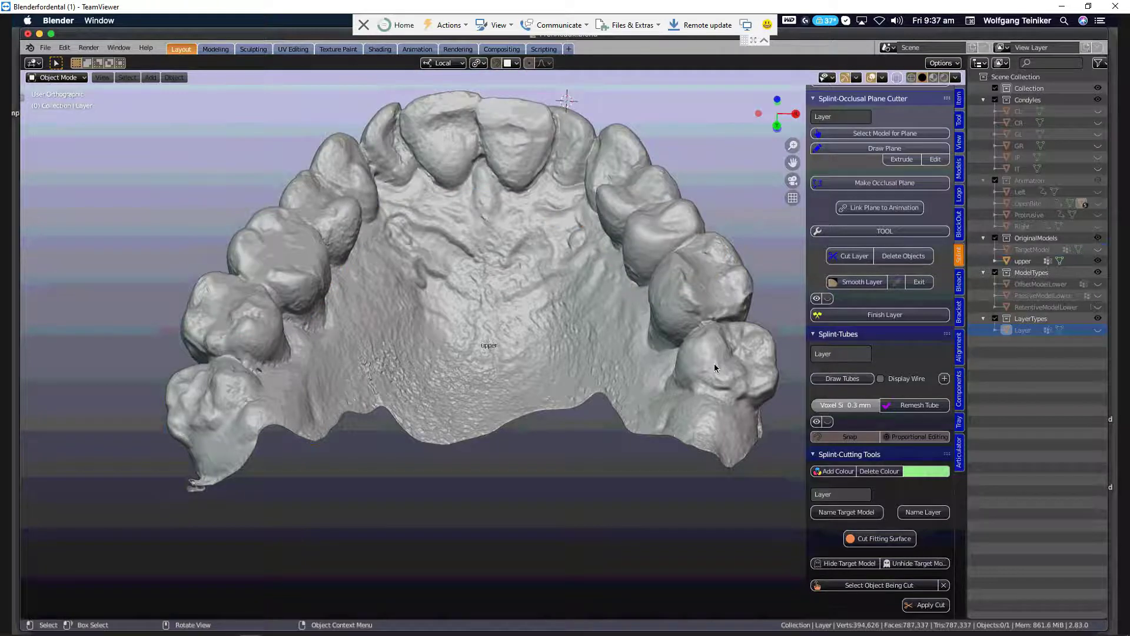
# - Select the upper model and start the model designer's Sculpt Object tool on it
pyautogui.moveTo(714, 368); pyautogui.dragTo(836, 306, button='middle')
pyautogui.keyDown('shift'); pyautogui.moveTo(715, 368); pyautogui.dragTo(979, 390, button='middle'); pyautogui.keyUp('shift')
pyautogui.click(715, 367)
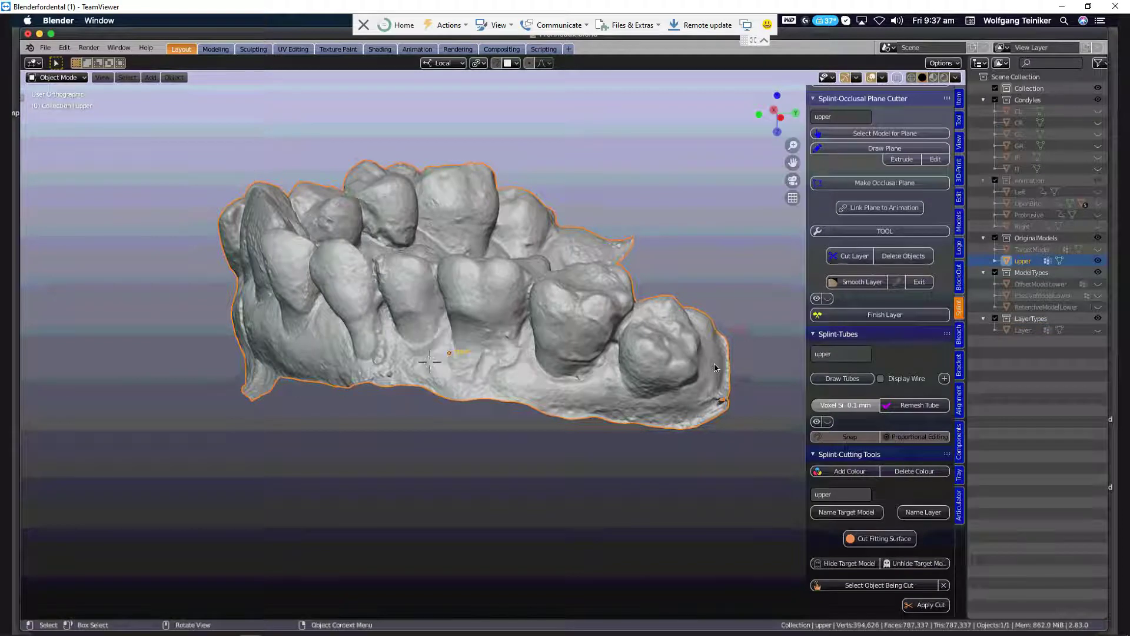
pyautogui.moveTo(715, 368); pyautogui.dragTo(732, 368, button='middle')
pyautogui.click(959, 222)
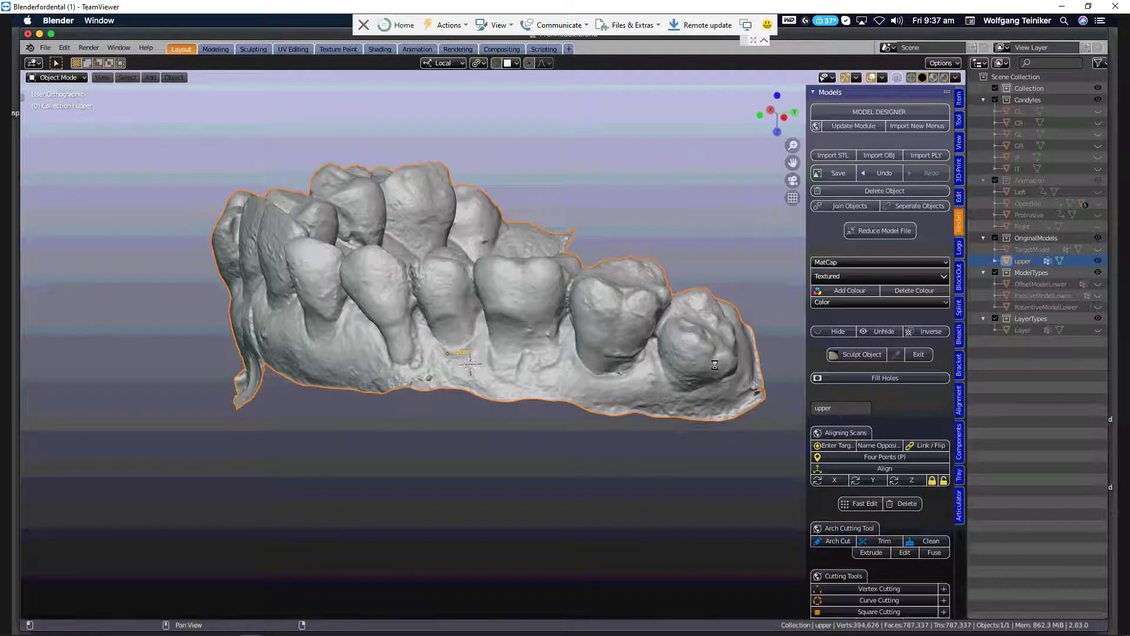
pyautogui.scroll(-3, 883, 354)
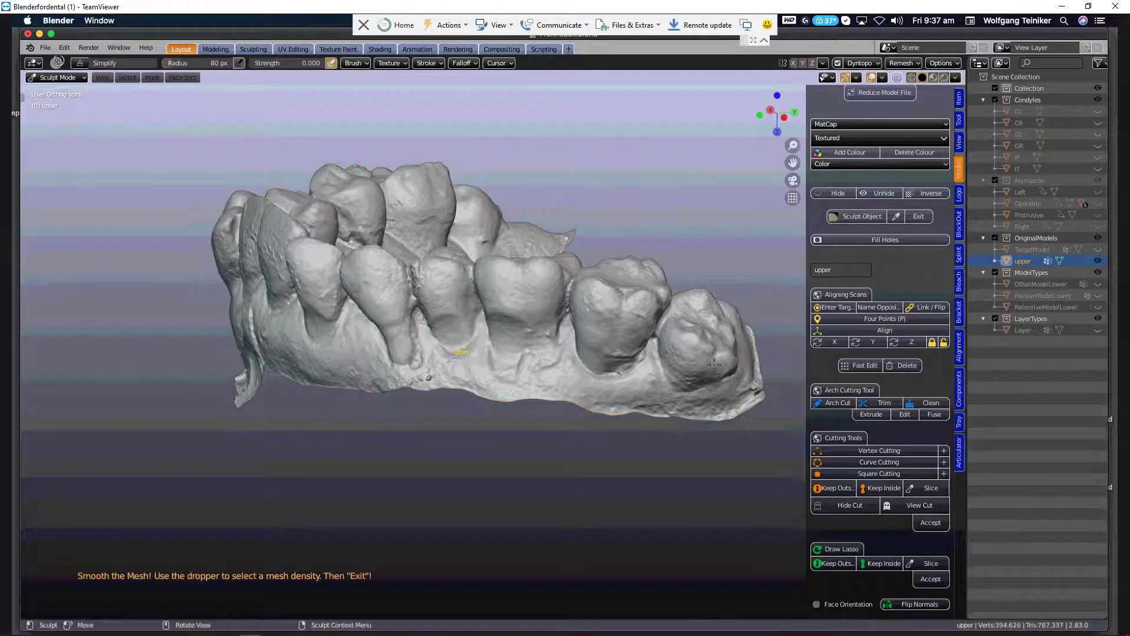
pyautogui.scroll(5, 714, 365)
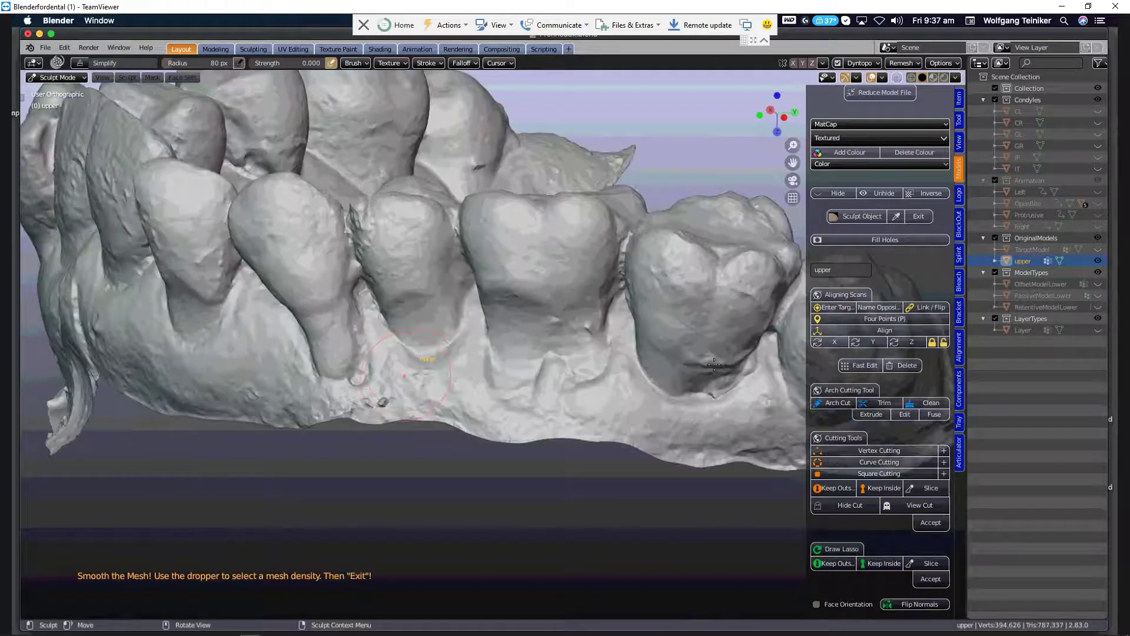
pyautogui.scroll(2, 714, 365)
# - Smooth the rough gum surface along the outer side of the upper arch with sculpt strokes
pyautogui.moveTo(375, 390)
pyautogui.mouseDown()
pyautogui.moveTo(385, 411)
pyautogui.moveTo(426, 429)
pyautogui.mouseUp()
pyautogui.moveTo(427, 424); pyautogui.dragTo(506, 421, button='middle')
pyautogui.moveTo(74, 377); pyautogui.dragTo(82, 426)
pyautogui.moveTo(83, 426); pyautogui.dragTo(437, 388, button='middle')
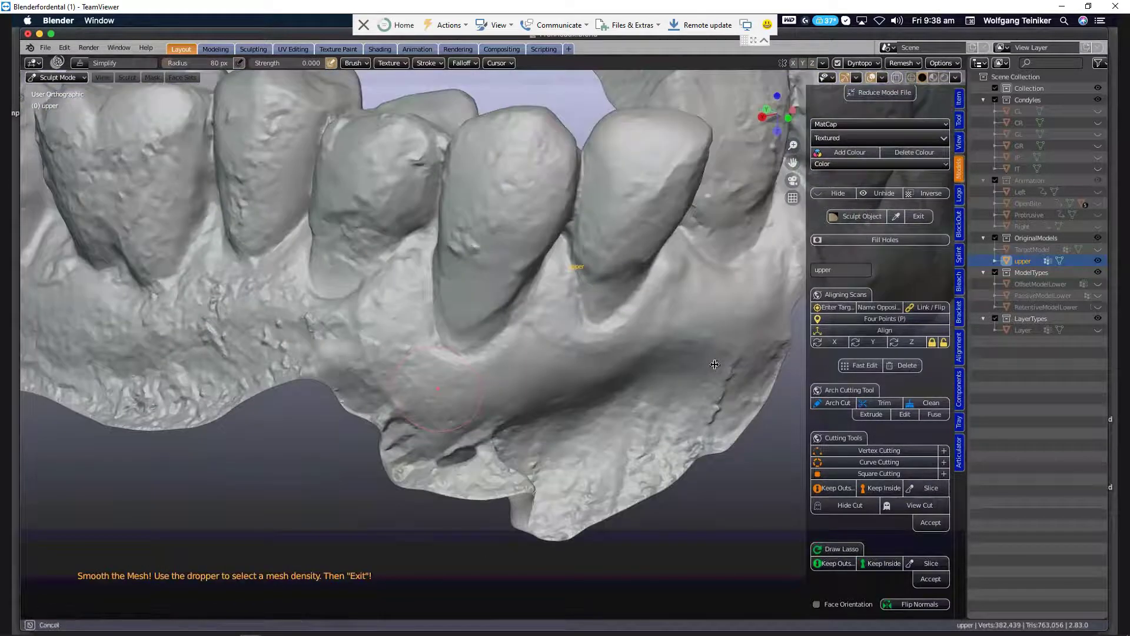
pyautogui.moveTo(437, 389)
pyautogui.mouseDown()
pyautogui.moveTo(388, 377)
pyautogui.moveTo(363, 354)
pyautogui.moveTo(139, 346)
pyautogui.mouseUp()
pyautogui.moveTo(150, 353); pyautogui.dragTo(200, 359, button='middle')
pyautogui.moveTo(300, 395); pyautogui.dragTo(235, 377)
# - Smooth the rough palate surface inside the upper arch with sculpt strokes
pyautogui.moveTo(235, 376)
pyautogui.mouseDown(button='middle')
pyautogui.moveTo(259, 365)
pyautogui.moveTo(436, 412)
pyautogui.mouseUp(button='middle')
pyautogui.moveTo(235, 194)
pyautogui.mouseDown(button='middle')
pyautogui.moveTo(312, 224)
pyautogui.moveTo(338, 252)
pyautogui.moveTo(333, 294)
pyautogui.mouseUp(button='middle')
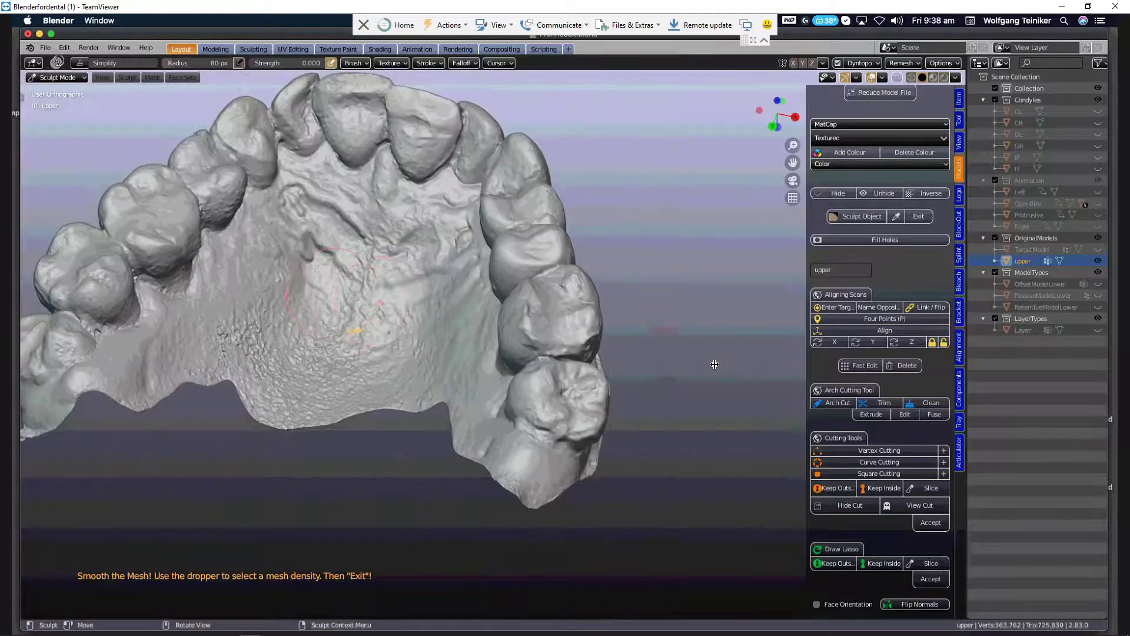
pyautogui.moveTo(353, 309); pyautogui.dragTo(341, 299)
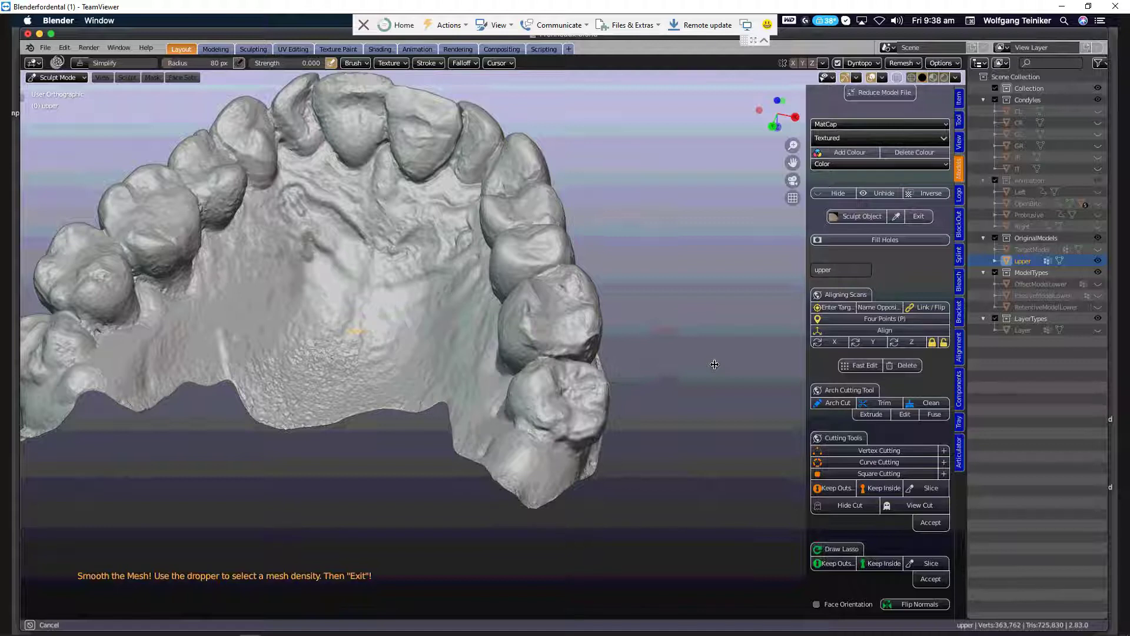
pyautogui.moveTo(142, 419)
pyautogui.keyDown('shift'); pyautogui.mouseDown(button='middle')
pyautogui.moveTo(239, 435)
pyautogui.moveTo(310, 432)
pyautogui.moveTo(406, 462)
pyautogui.mouseUp(button='middle'); pyautogui.keyUp('shift')
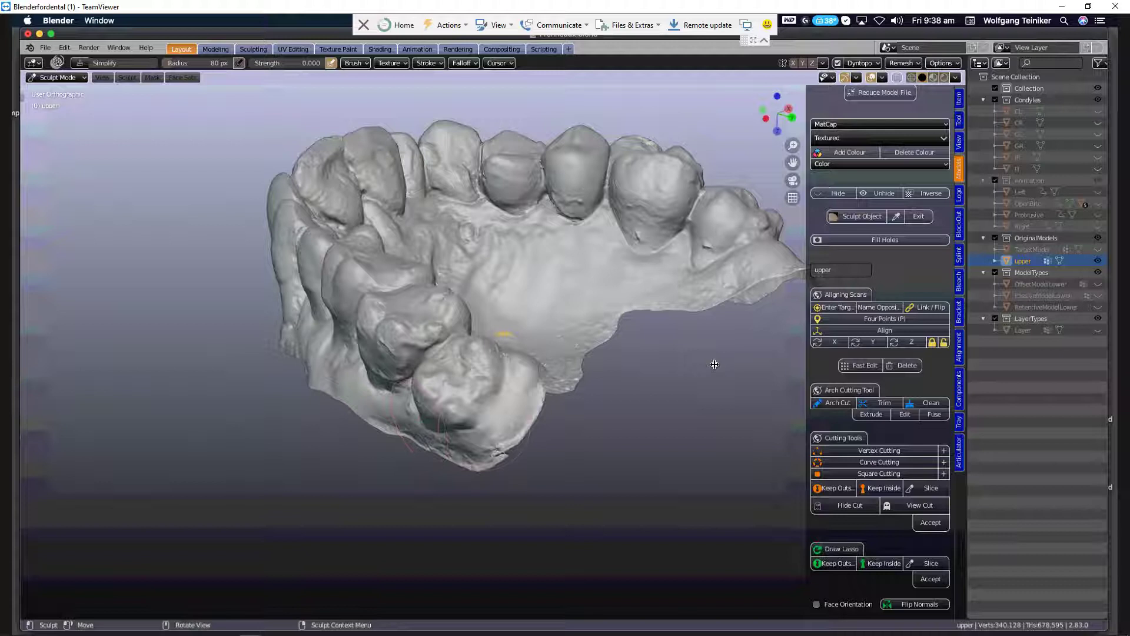
# - Smooth the gum surface behind the last molar with sculpt strokes and exit sculpting of the upper model
pyautogui.moveTo(490, 422); pyautogui.dragTo(487, 458)
pyautogui.moveTo(480, 464); pyautogui.dragTo(548, 437, button='middle')
pyautogui.moveTo(480, 465)
pyautogui.mouseDown()
pyautogui.moveTo(433, 474)
pyautogui.moveTo(360, 458)
pyautogui.mouseUp()
pyautogui.click(918, 216)
# - Start an Arch Cut on the upper model and extrude the loop along the outer gum below the molars to the last one
pyautogui.keyDown('shift'); pyautogui.moveTo(365, 400); pyautogui.dragTo(592, 367, button='middle'); pyautogui.keyUp('shift')
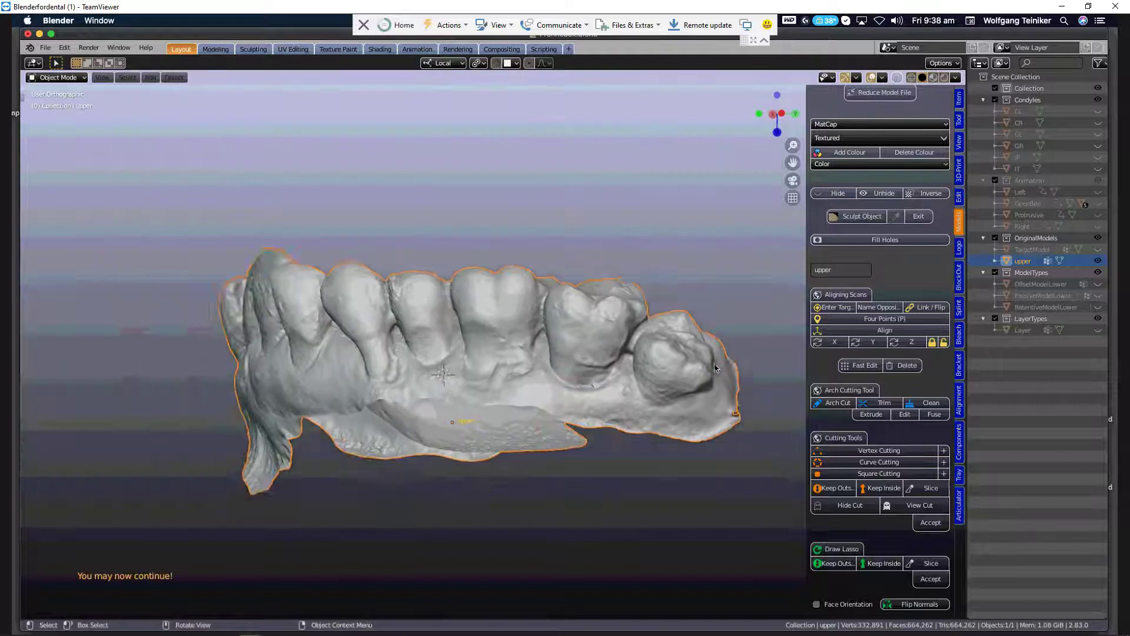
pyautogui.moveTo(471, 353); pyautogui.dragTo(471, 374, button='middle')
pyautogui.scroll(5, 412, 353)
pyautogui.keyDown('shift'); pyautogui.rightClick(378, 523); pyautogui.keyUp('shift')
pyautogui.click(833, 404)
pyautogui.press('g')
pyautogui.click(442, 545)
pyautogui.click(871, 415)
pyautogui.click(547, 562)
pyautogui.click(654, 580)
pyautogui.keyDown('shift'); pyautogui.moveTo(654, 530); pyautogui.dragTo(429, 408, button='middle'); pyautogui.keyUp('shift')
pyautogui.click(641, 493)
pyautogui.click(770, 395)
# - Extend the cutting loop around the back of the last molar and onto the palatal gum
pyautogui.moveTo(715, 364); pyautogui.dragTo(639, 371, button='middle')
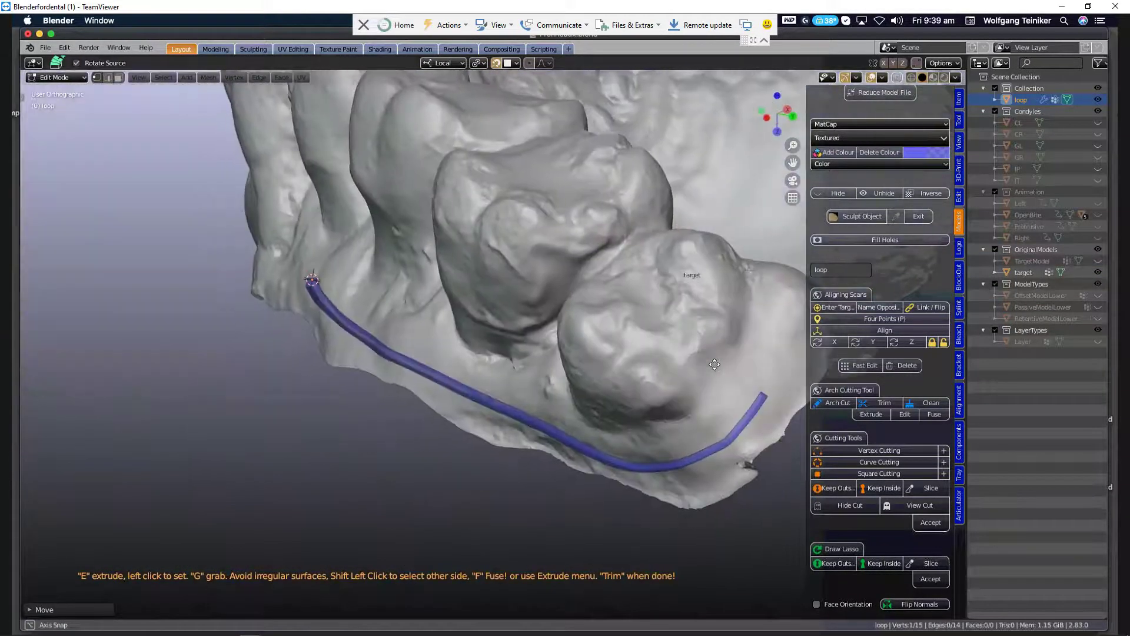
pyautogui.keyDown('shift'); pyautogui.moveTo(715, 365); pyautogui.dragTo(662, 368, button='middle'); pyautogui.keyUp('shift')
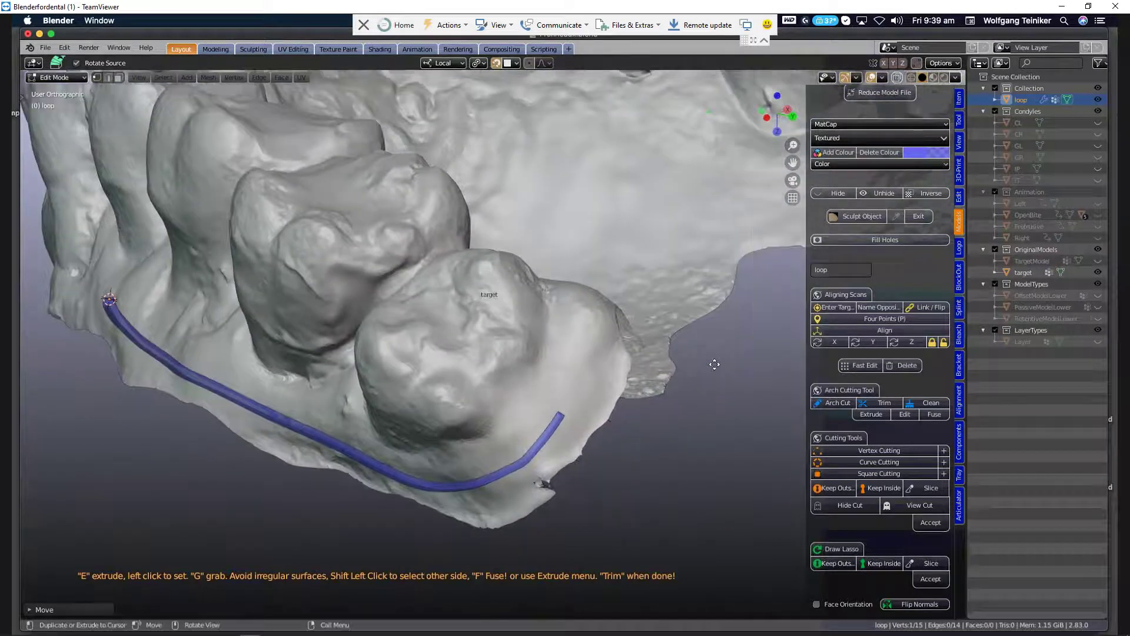
pyautogui.click(575, 393)
pyautogui.click(588, 357)
pyautogui.click(585, 335)
pyautogui.moveTo(714, 365); pyautogui.dragTo(677, 377, button='middle')
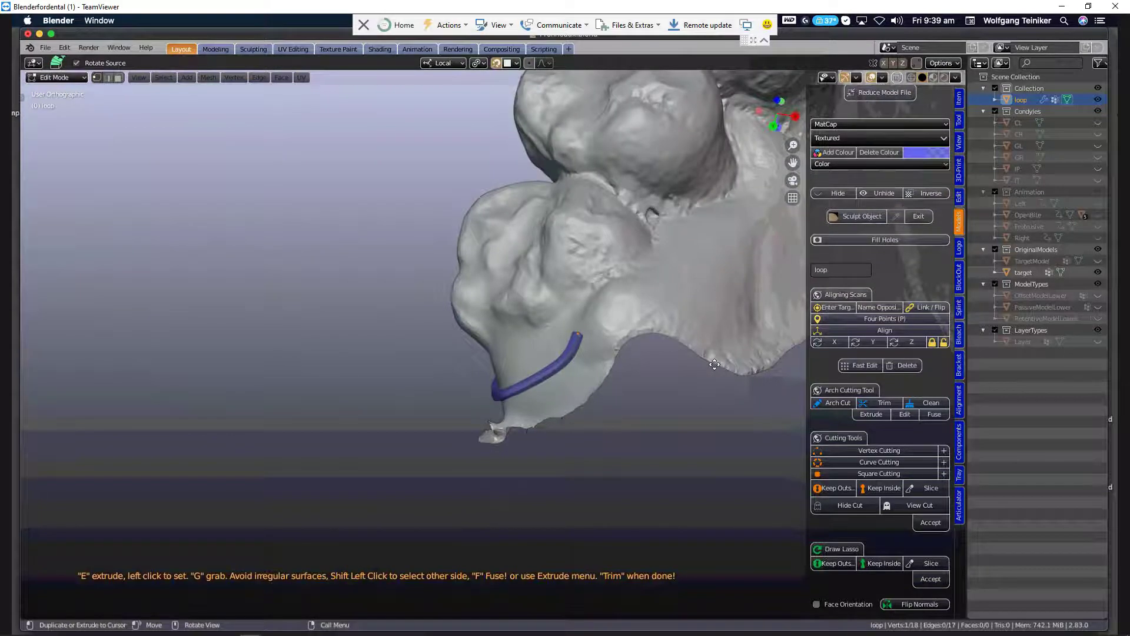
pyautogui.click(639, 308)
pyautogui.click(676, 298)
pyautogui.click(694, 294)
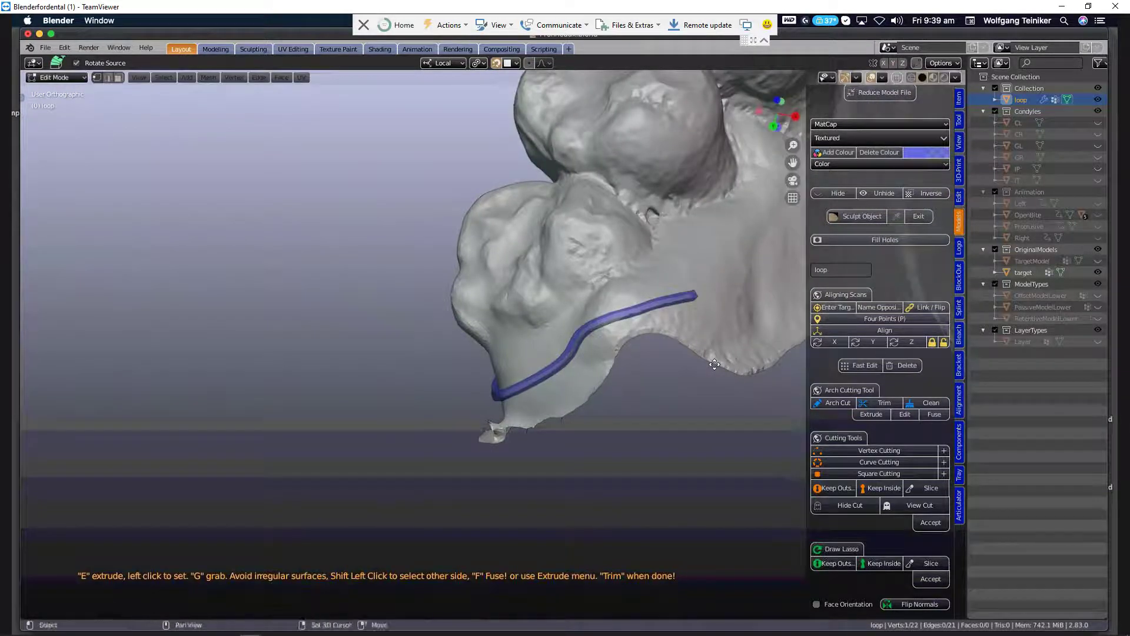
# - Continue the cutting loop along the inner gum around the palate to the last molar on the opposite side
pyautogui.keyDown('shift'); pyautogui.moveTo(694, 295); pyautogui.dragTo(230, 358, button='middle'); pyautogui.keyUp('shift')
pyautogui.keyDown('shift'); pyautogui.moveTo(715, 364); pyautogui.dragTo(611, 398, button='middle'); pyautogui.keyUp('shift')
pyautogui.scroll(-2, 715, 364)
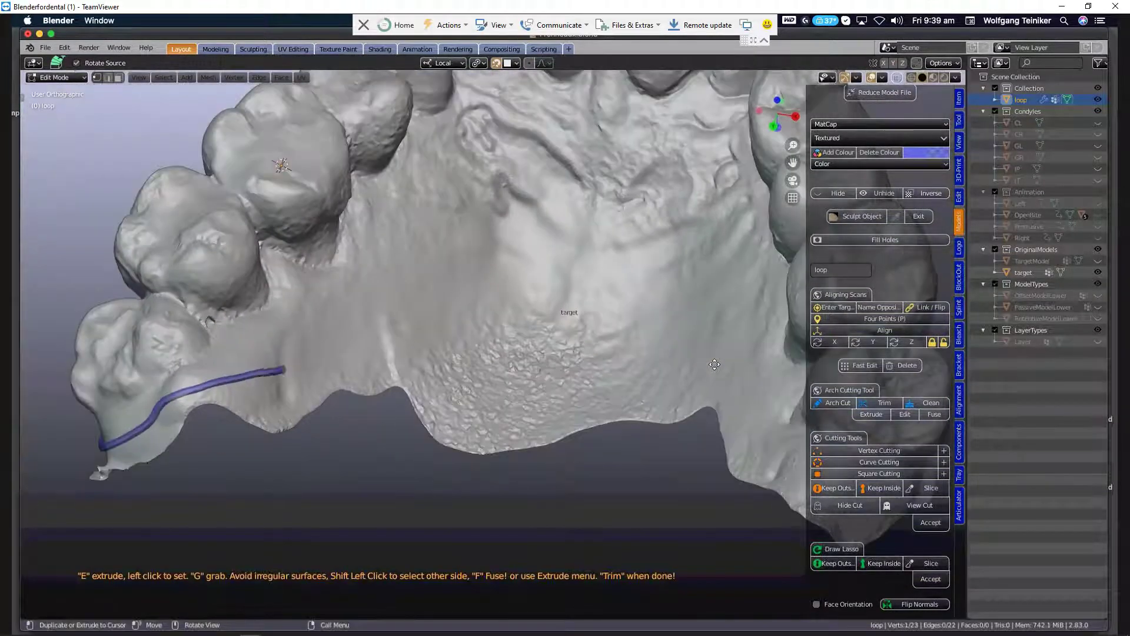
pyautogui.click(454, 240)
pyautogui.click(578, 204)
pyautogui.click(704, 268)
pyautogui.click(747, 391)
pyautogui.keyDown('shift'); pyautogui.moveTo(747, 391); pyautogui.dragTo(359, 294, button='middle'); pyautogui.keyUp('shift')
pyautogui.click(502, 424)
pyautogui.click(743, 482)
# - Complete the cutting loop along the opposite outer gum, fuse its ends and trim the model along it
pyautogui.moveTo(714, 364); pyautogui.dragTo(559, 359, button='middle')
pyautogui.click(505, 333)
pyautogui.click(717, 376)
pyautogui.keyDown('shift'); pyautogui.moveTo(715, 365); pyautogui.dragTo(226, 399, button='middle'); pyautogui.keyUp('shift')
pyautogui.click(334, 391)
pyautogui.press('f')
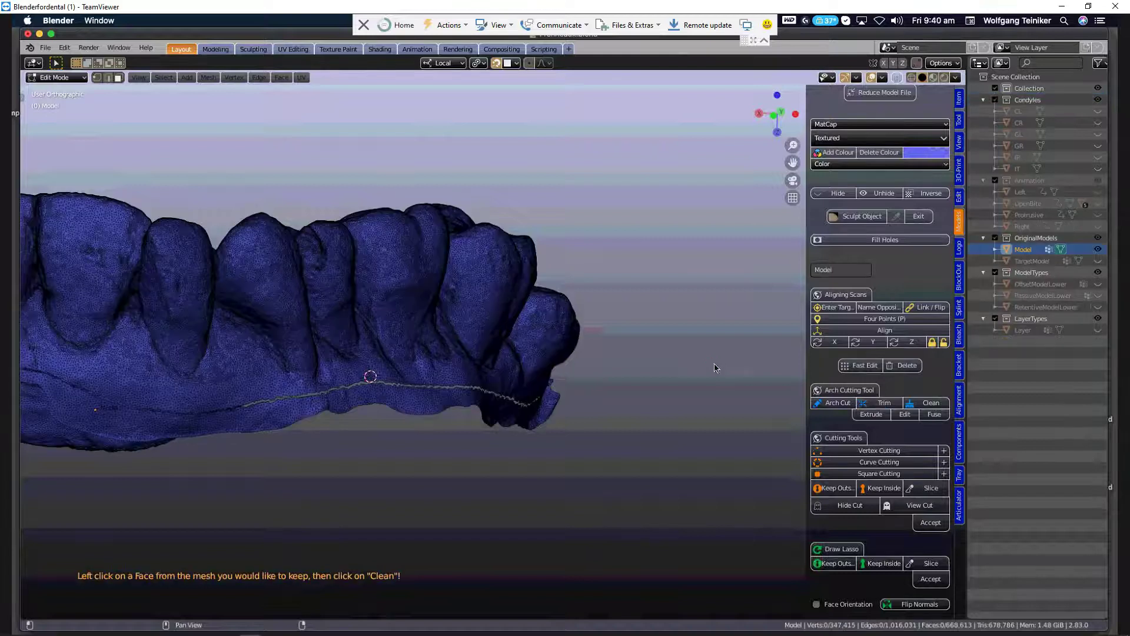
# - Clean away the offcut to keep only the tooth arch and generate an upper base for it
pyautogui.click(927, 404)
pyautogui.scroll(-10, 927, 403)
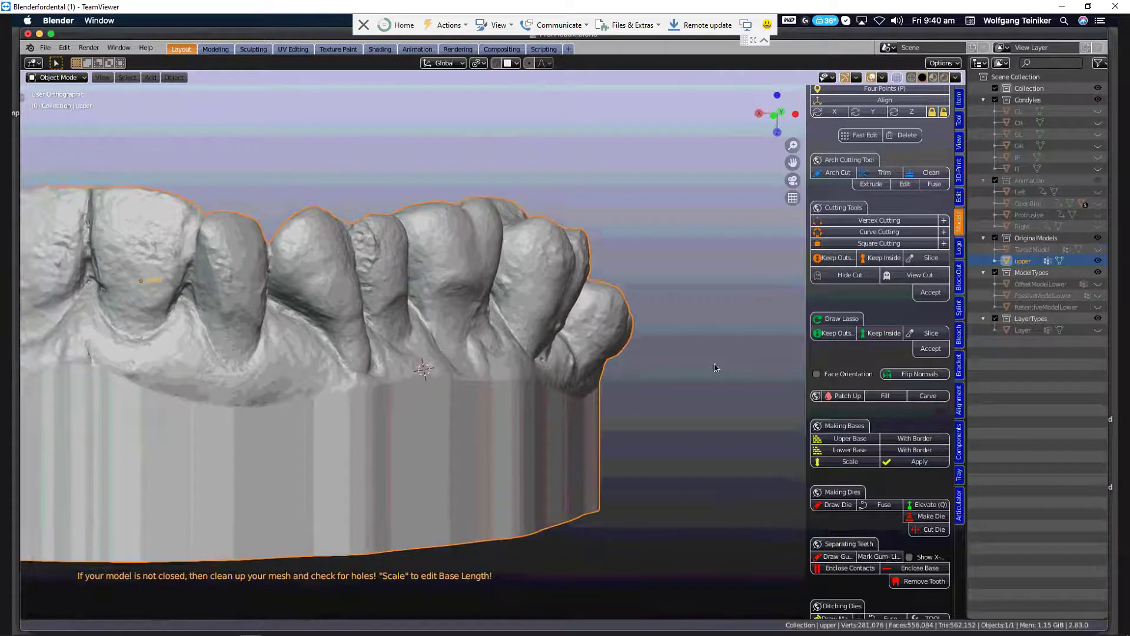
pyautogui.moveTo(715, 368); pyautogui.dragTo(714, 368, button='middle')
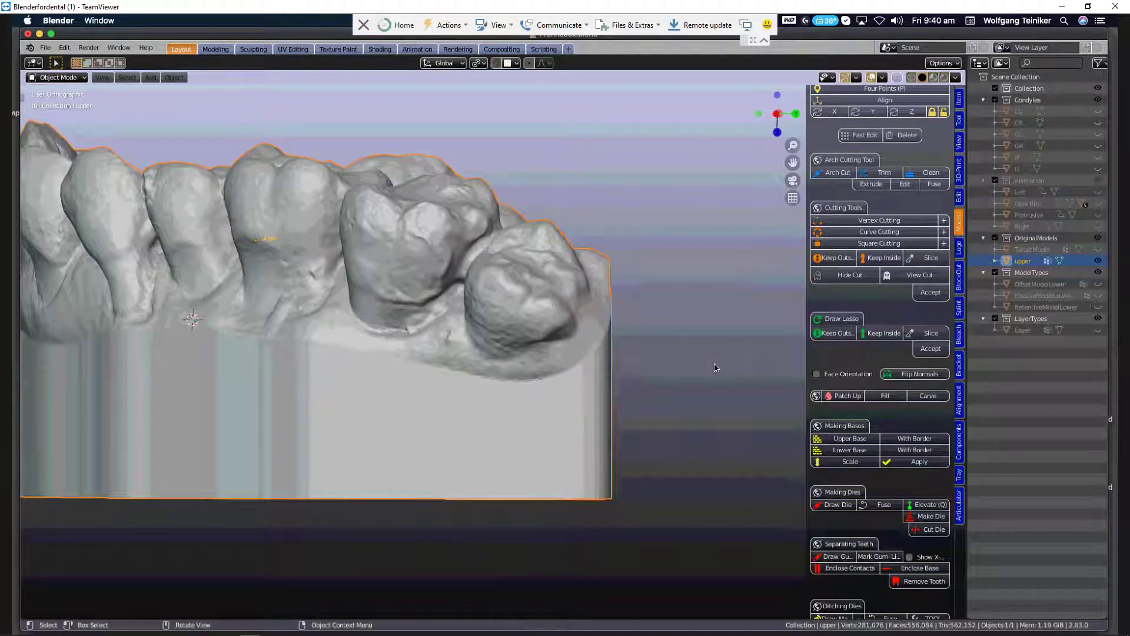
# - Save the project to the Desktop as a new file with 2 appended to the current file name
pyautogui.click(45, 48)
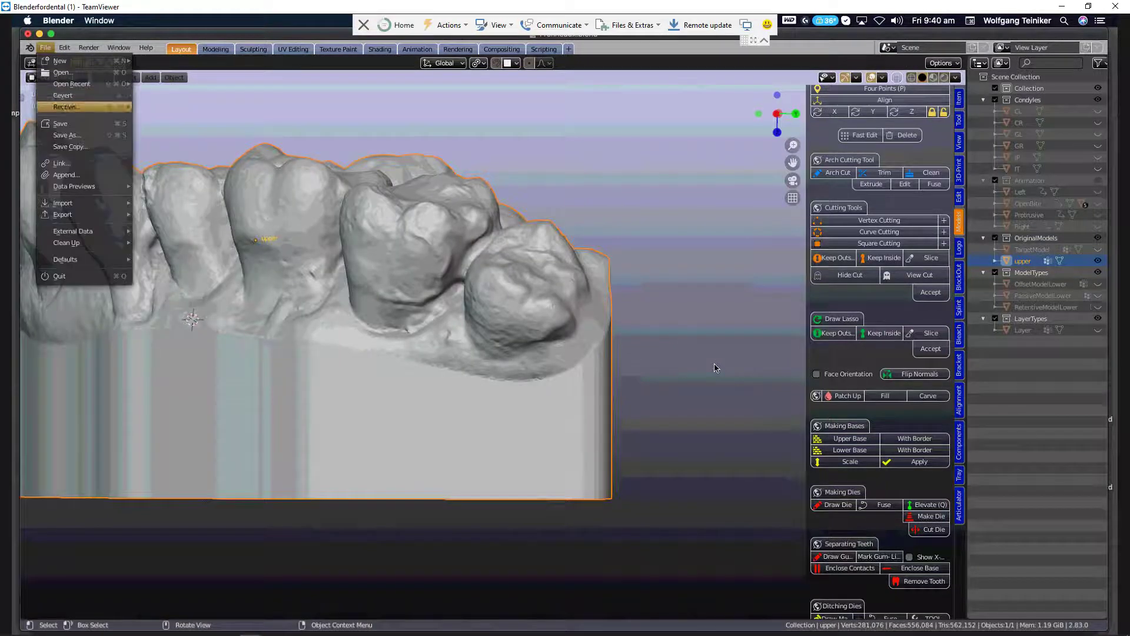
pyautogui.click(67, 135)
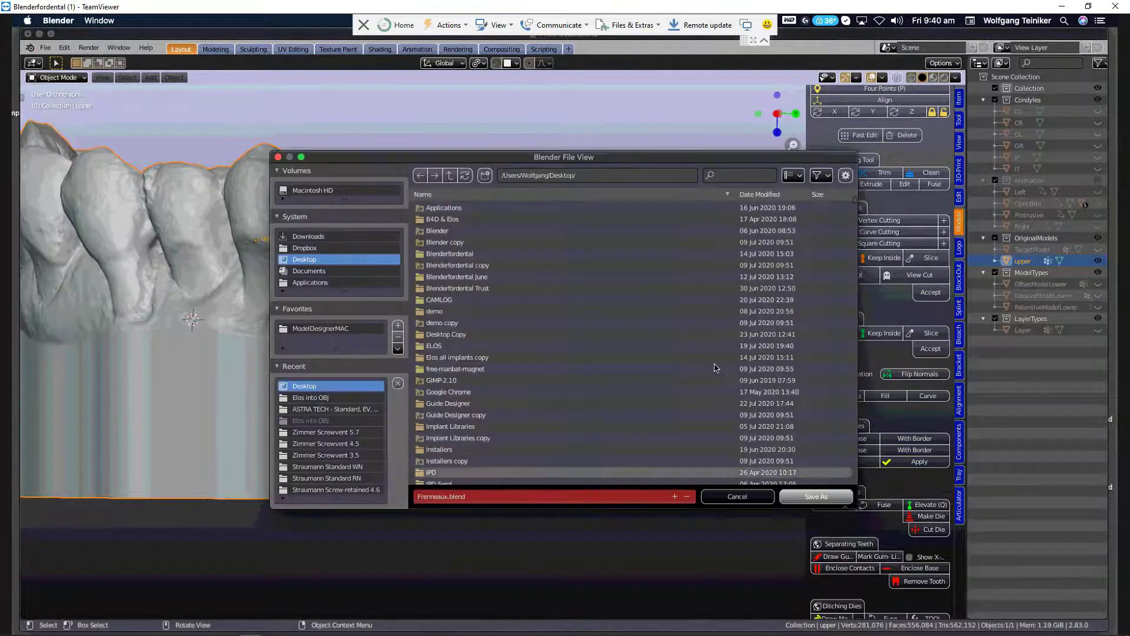
pyautogui.click(448, 496)
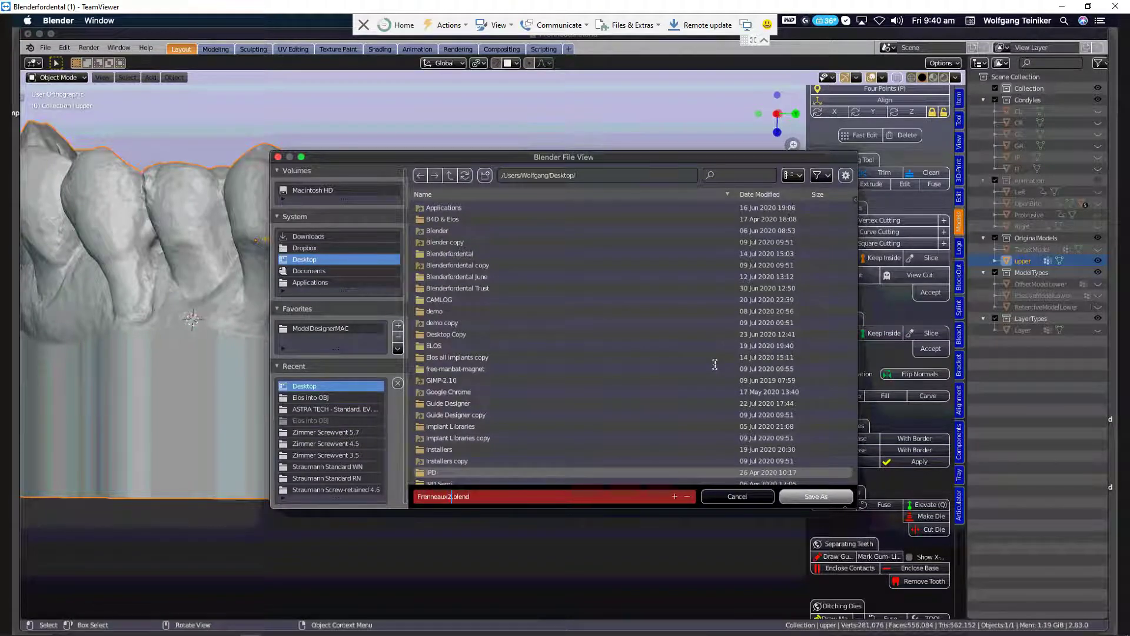
pyautogui.press('Return')
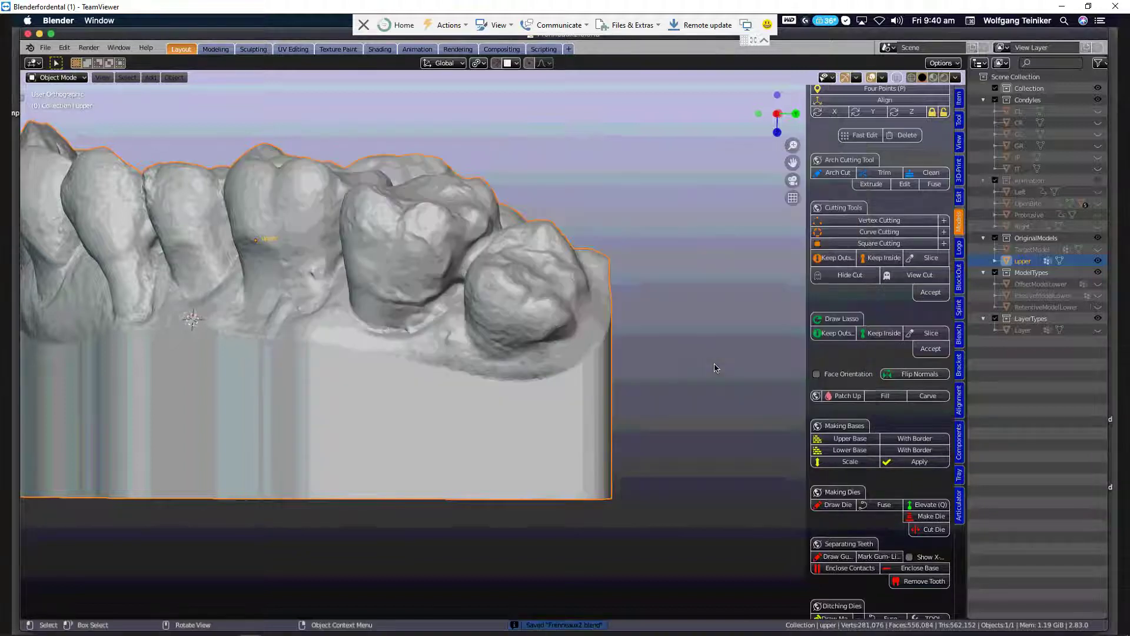
# - Inspect the upper model's extruded base in Edit Mode and its horseshoe shape from the palatal side
pyautogui.keyDown('shift'); pyautogui.moveTo(273, 381); pyautogui.dragTo(590, 279, button='middle'); pyautogui.keyUp('shift')
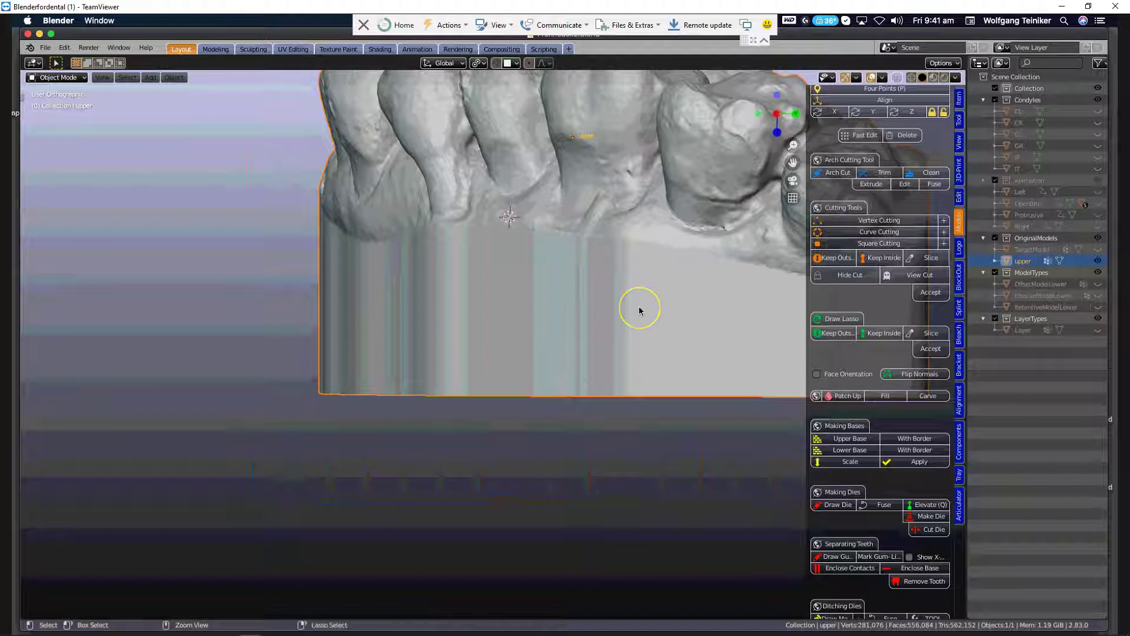
pyautogui.press('Tab')
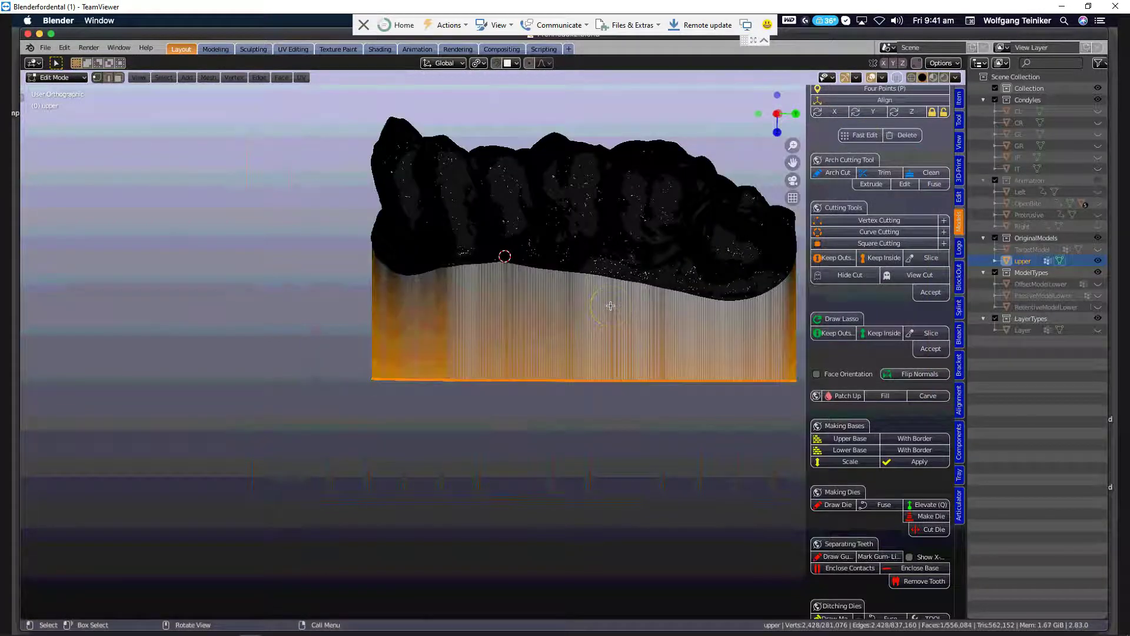
pyautogui.press('`')
pyautogui.press('Escape')
pyautogui.press('`')
pyautogui.press('Escape')
pyautogui.press('Tab')
pyautogui.moveTo(626, 351)
pyautogui.mouseDown(button='middle')
pyautogui.moveTo(452, 404)
pyautogui.moveTo(444, 441)
pyautogui.moveTo(502, 357)
pyautogui.mouseUp(button='middle')
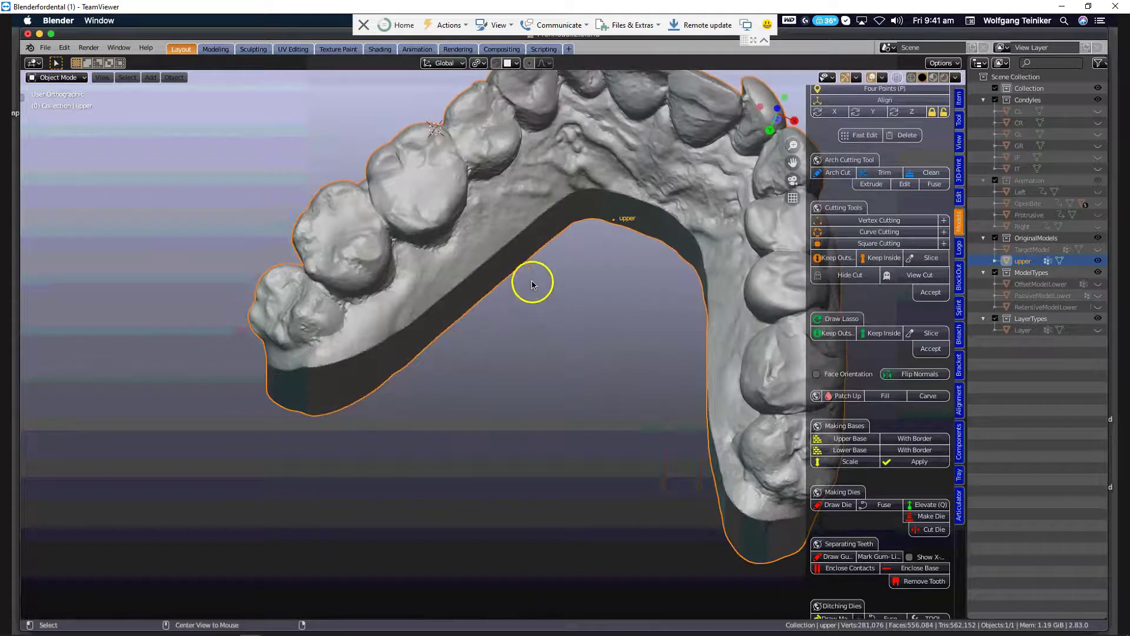
# - Unhide all models, the green Layer and the condyle objects, and clear the selection
pyautogui.hotkey('alt', 'h')
pyautogui.moveTo(528, 318); pyautogui.dragTo(580, 416, button='middle')
pyautogui.keyDown('shift'); pyautogui.moveTo(576, 469); pyautogui.dragTo(494, 296, button='middle'); pyautogui.keyUp('shift')
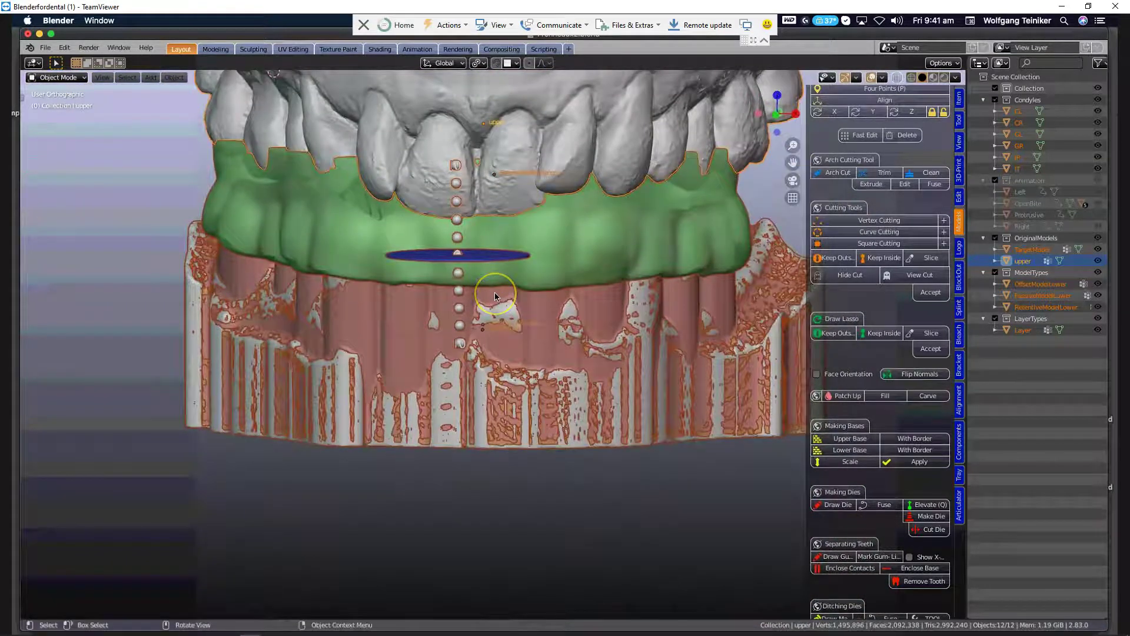
pyautogui.click(399, 601)
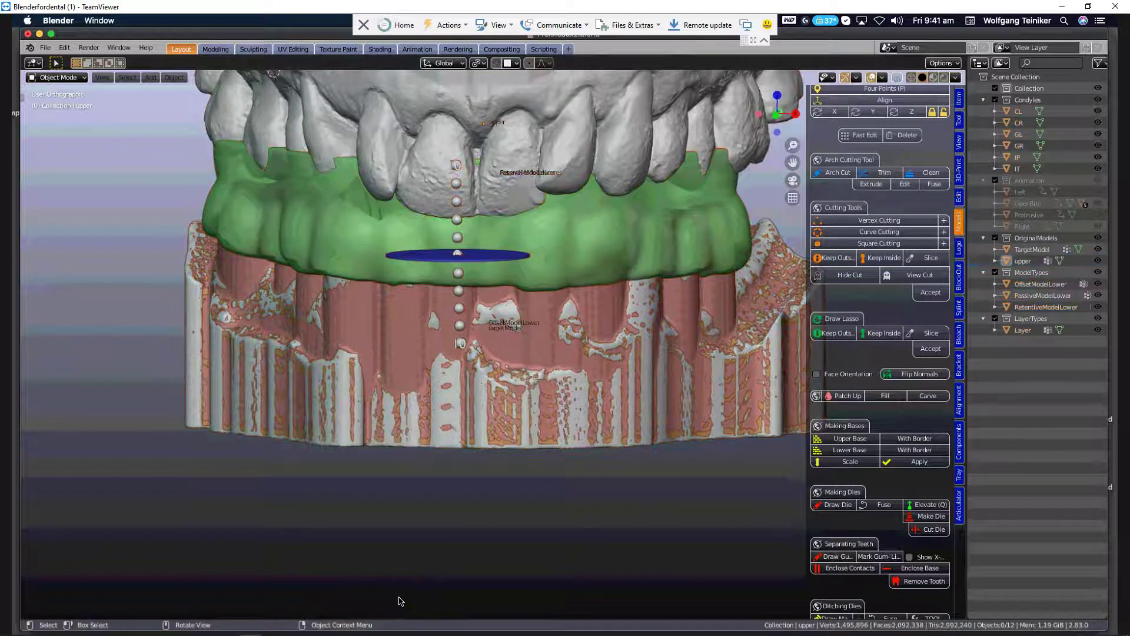
# - Split off a Timeline area below the 3D viewport and play the jaw animation over frames 0 to 5
pyautogui.moveTo(399, 598); pyautogui.dragTo(399, 518)
pyautogui.click(34, 525)
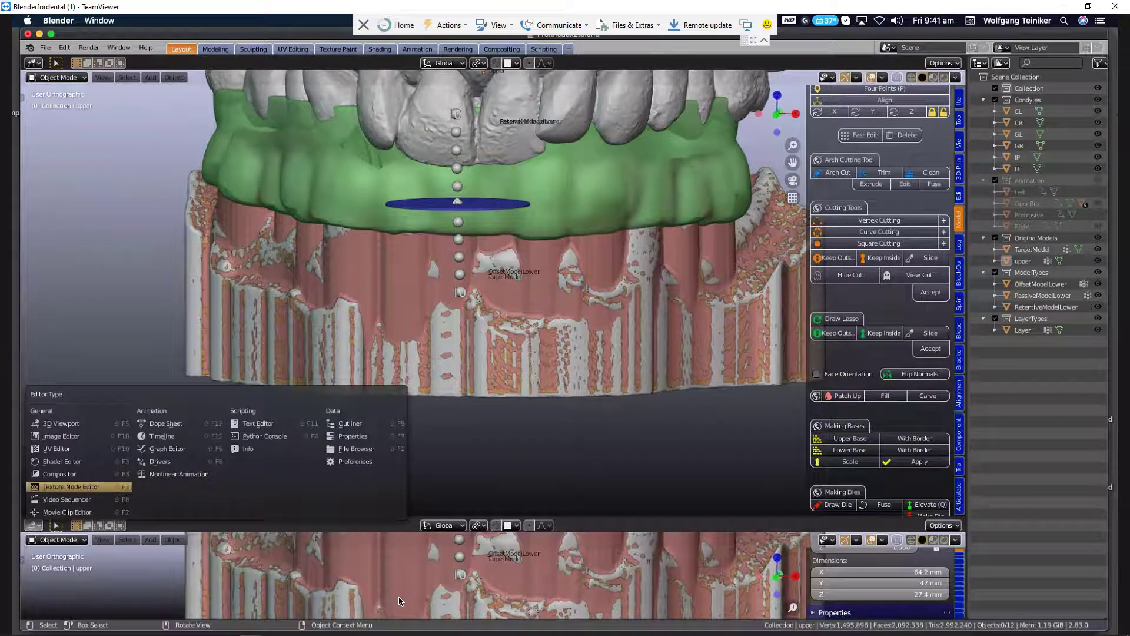
pyautogui.press('Up')
pyautogui.press('Return')
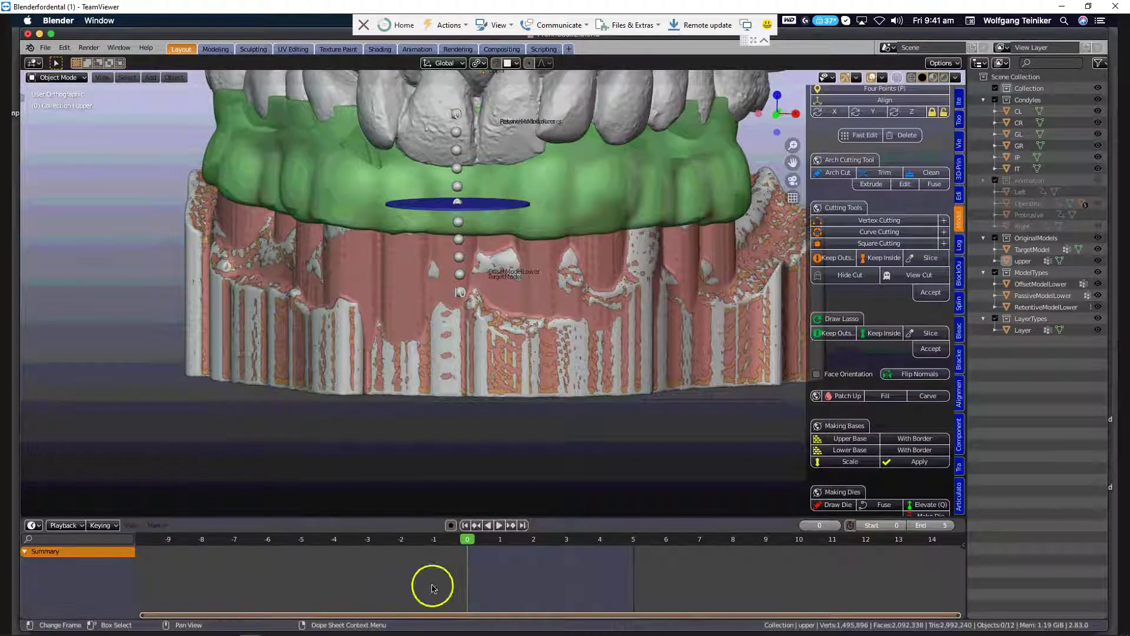
pyautogui.press('space')
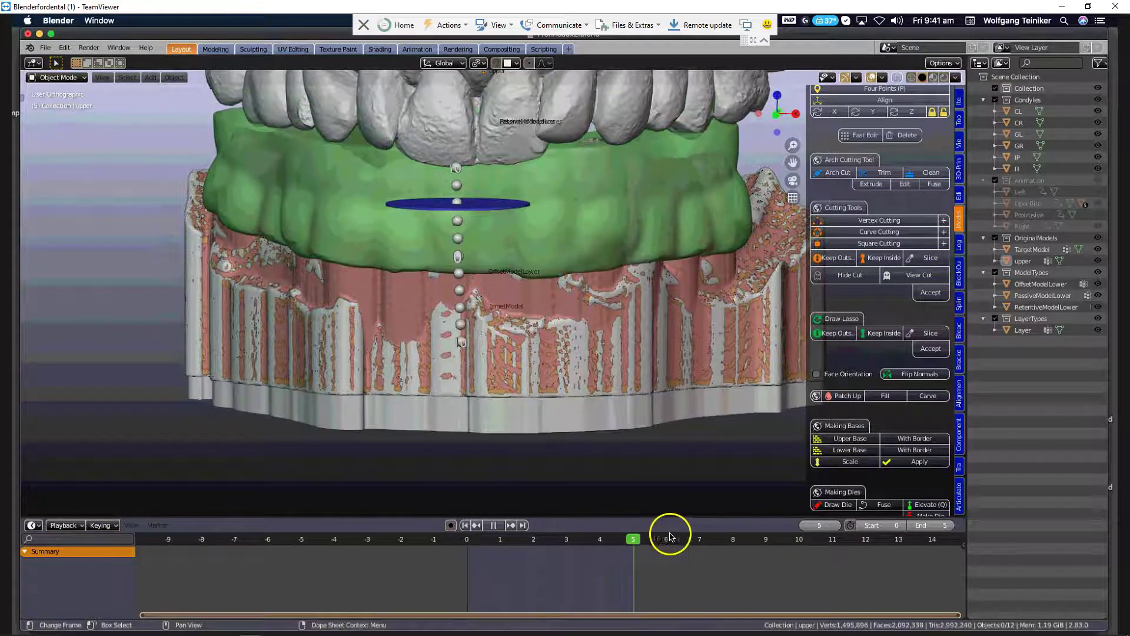
pyautogui.moveTo(532, 537); pyautogui.dragTo(479, 537)
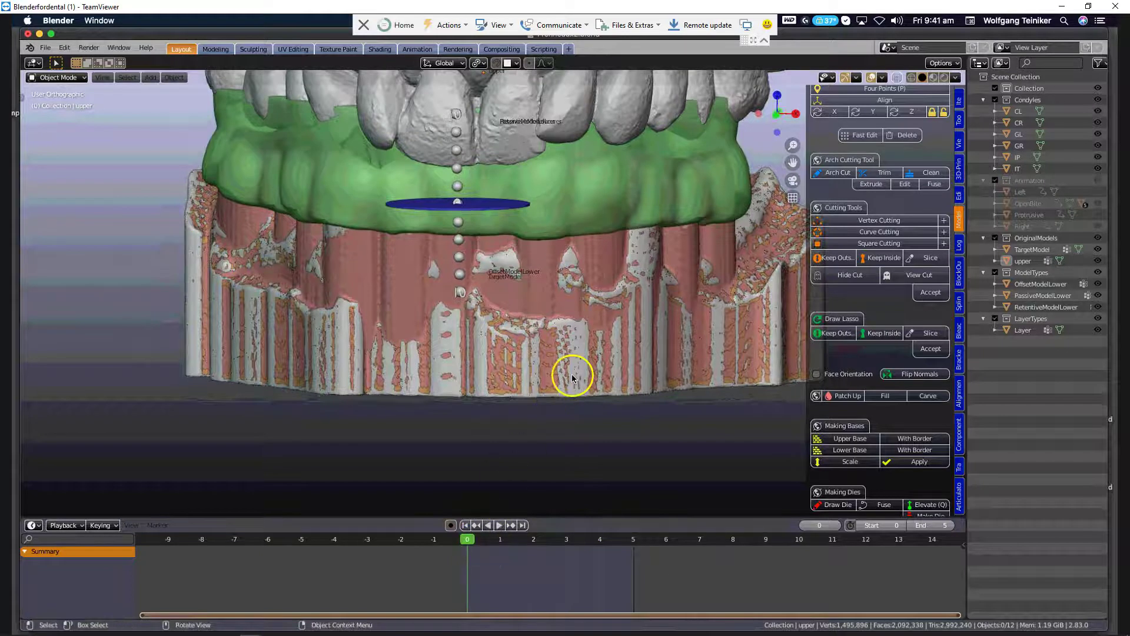
# - Select OffsetModelLower among the overlapping lower models and hide it
pyautogui.scroll(-2, 544, 382)
pyautogui.moveTo(562, 389); pyautogui.dragTo(571, 393, button='middle')
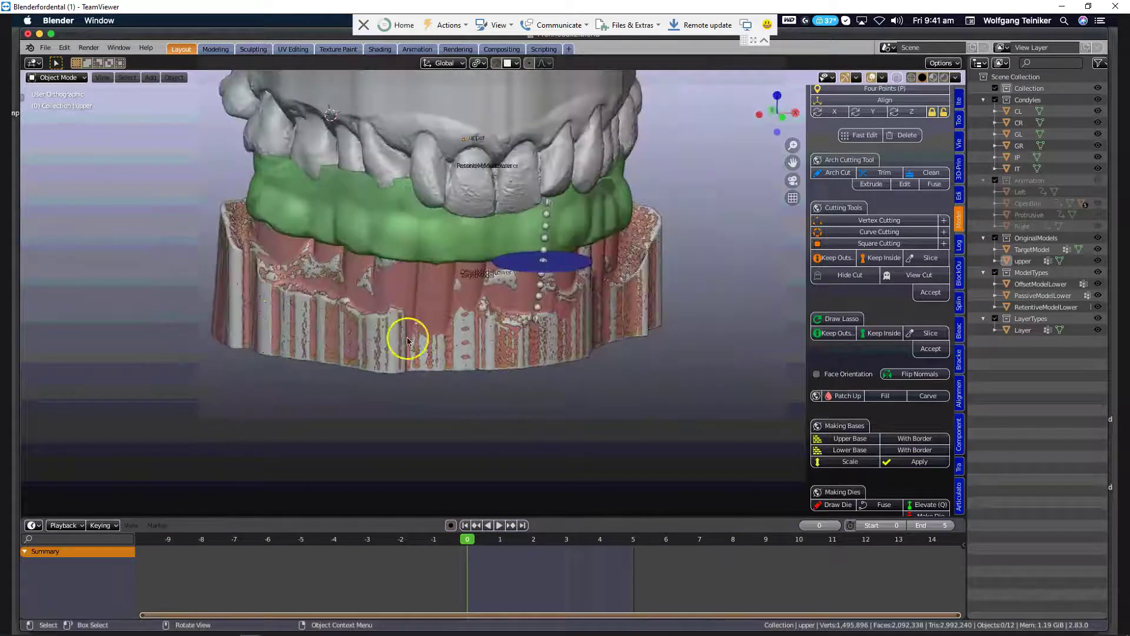
pyautogui.click(228, 324)
pyautogui.click(267, 323)
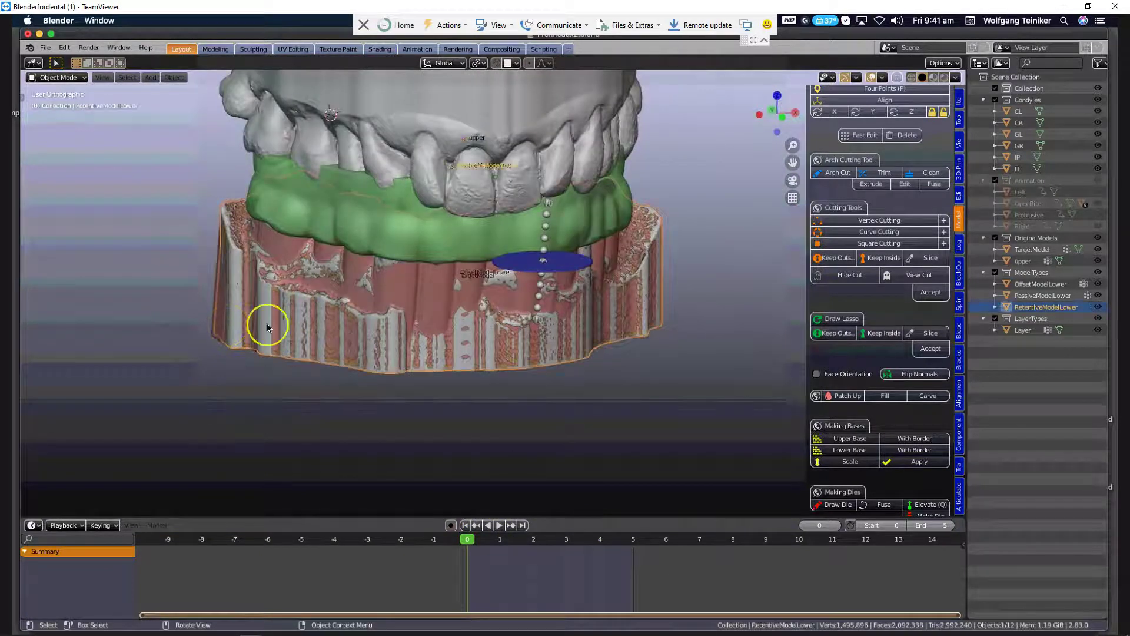
pyautogui.press('h')
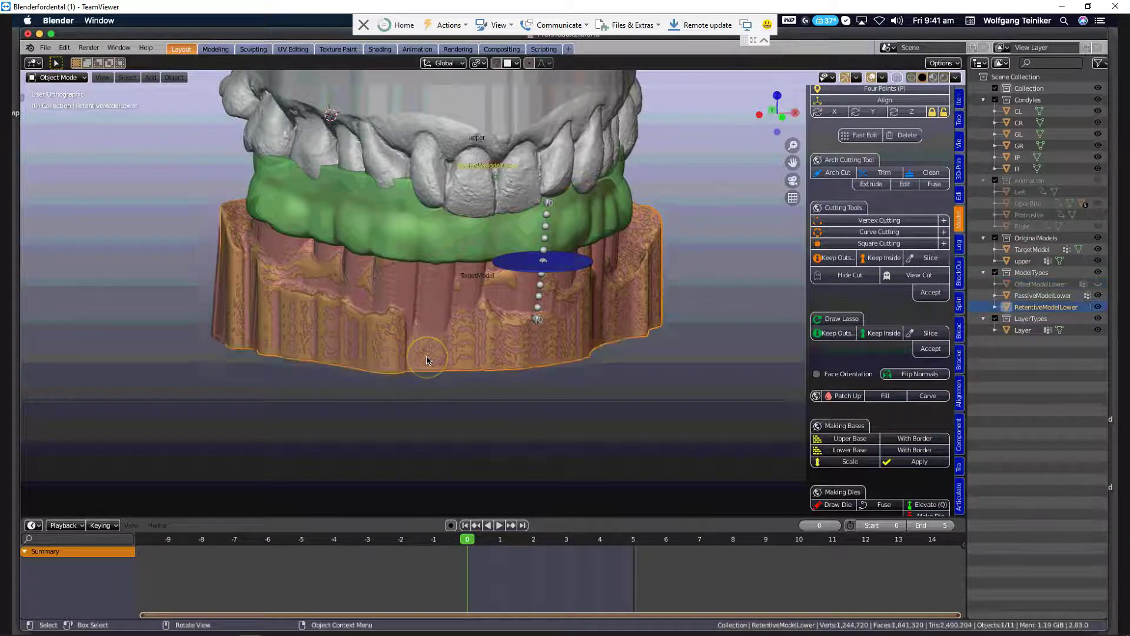
# - Delete PassiveModelLower from the ModelTypes collection
pyautogui.click(395, 357)
pyautogui.click(395, 358)
pyautogui.click(395, 358)
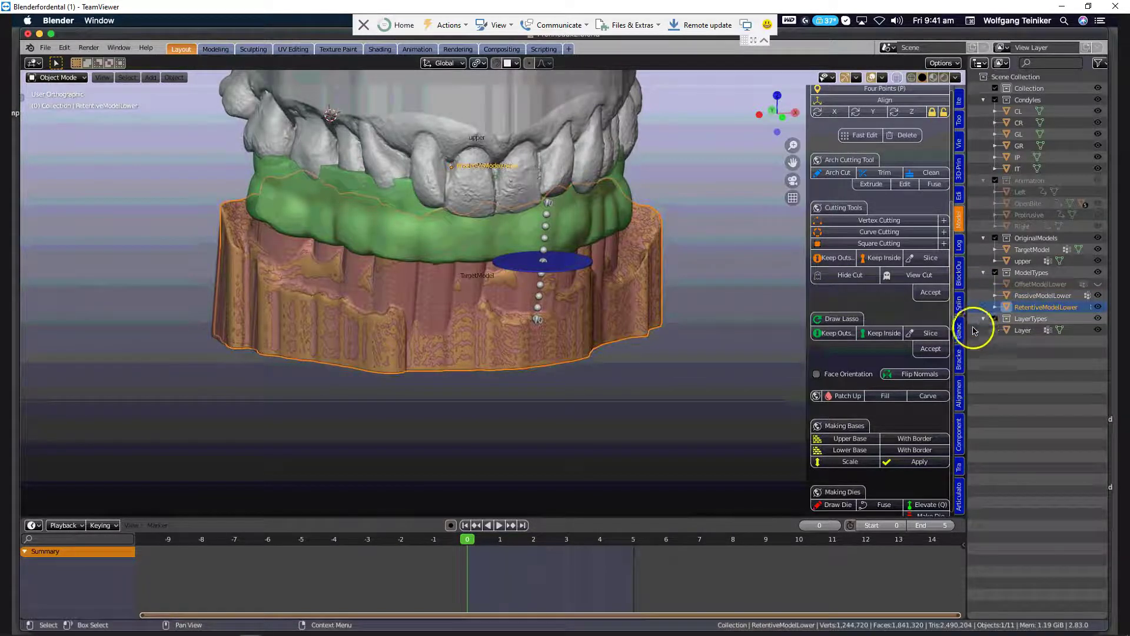
pyautogui.rightClick(1041, 311)
pyautogui.click(1039, 282)
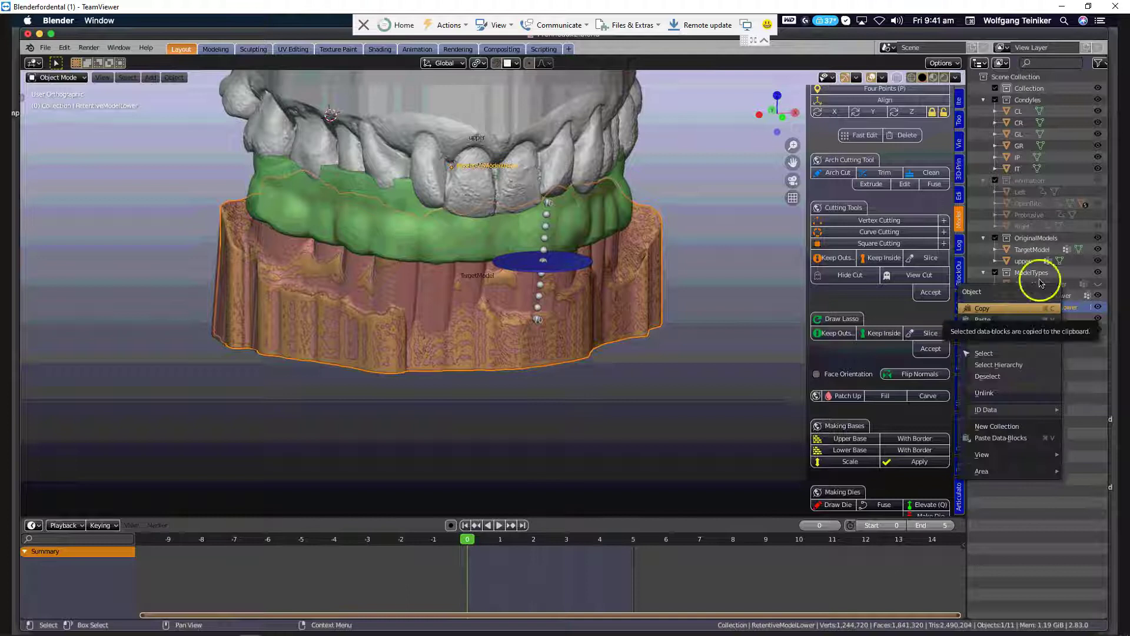
pyautogui.click(1053, 300)
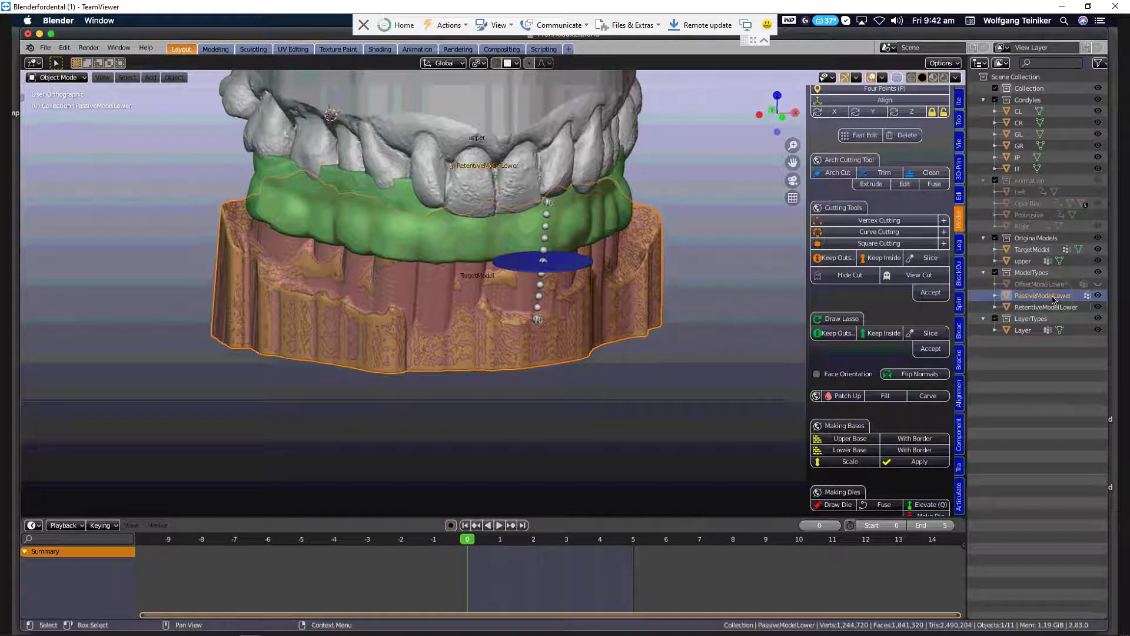
pyautogui.rightClick(1054, 300)
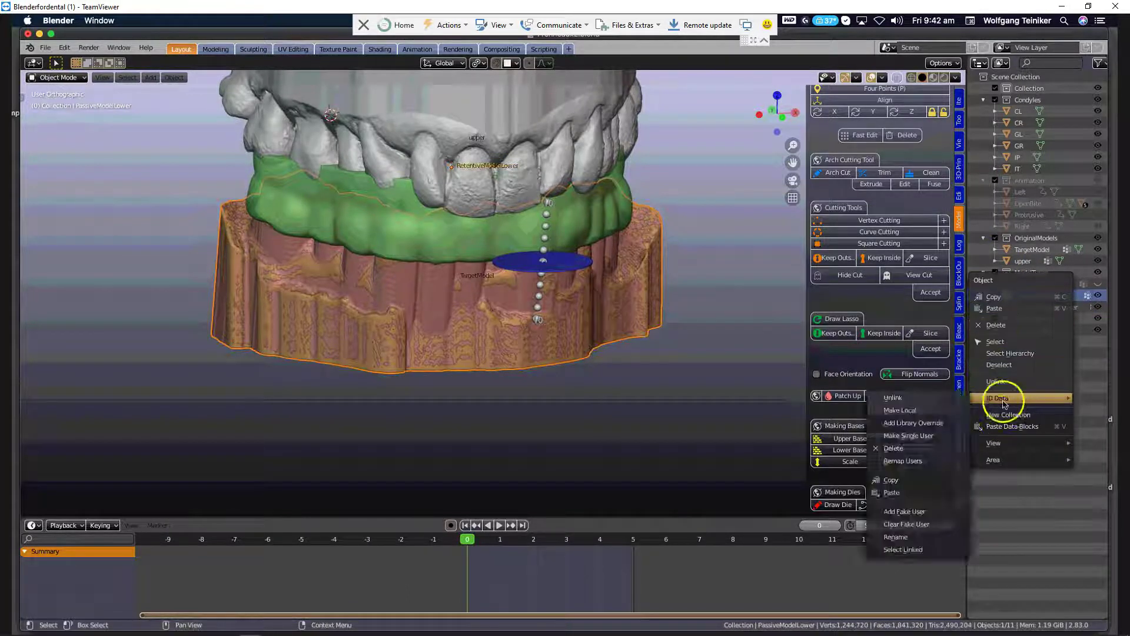
pyautogui.click(1018, 328)
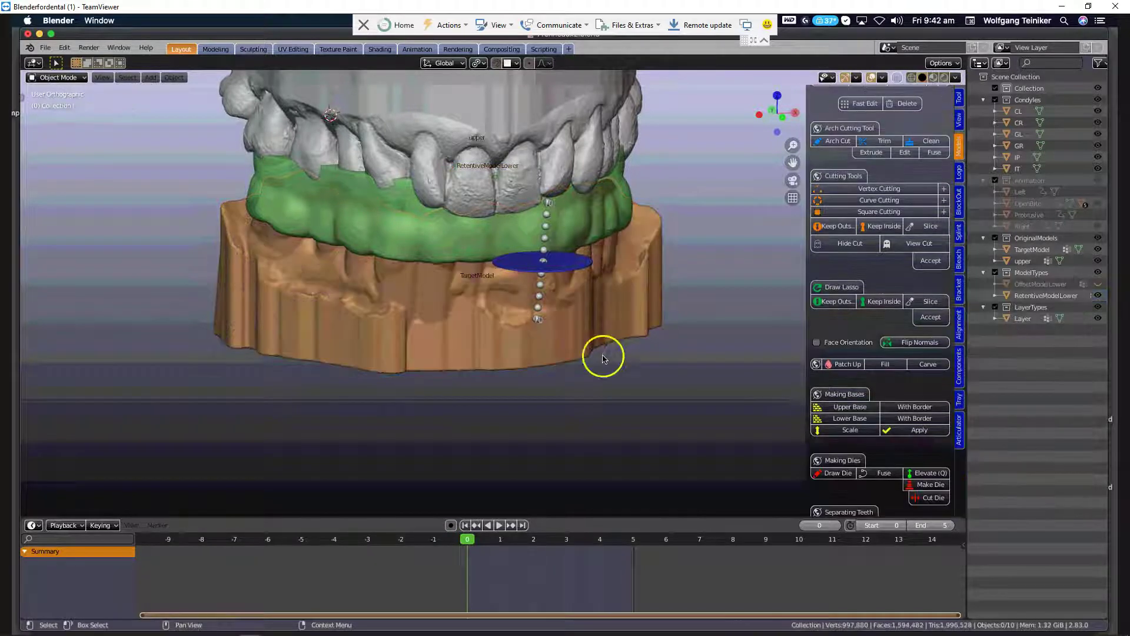
# - Select RetentiveModelLower and play the jaw animation to check whether it follows the lower jaw
pyautogui.moveTo(584, 352); pyautogui.dragTo(480, 333, button='middle')
pyautogui.click(432, 343)
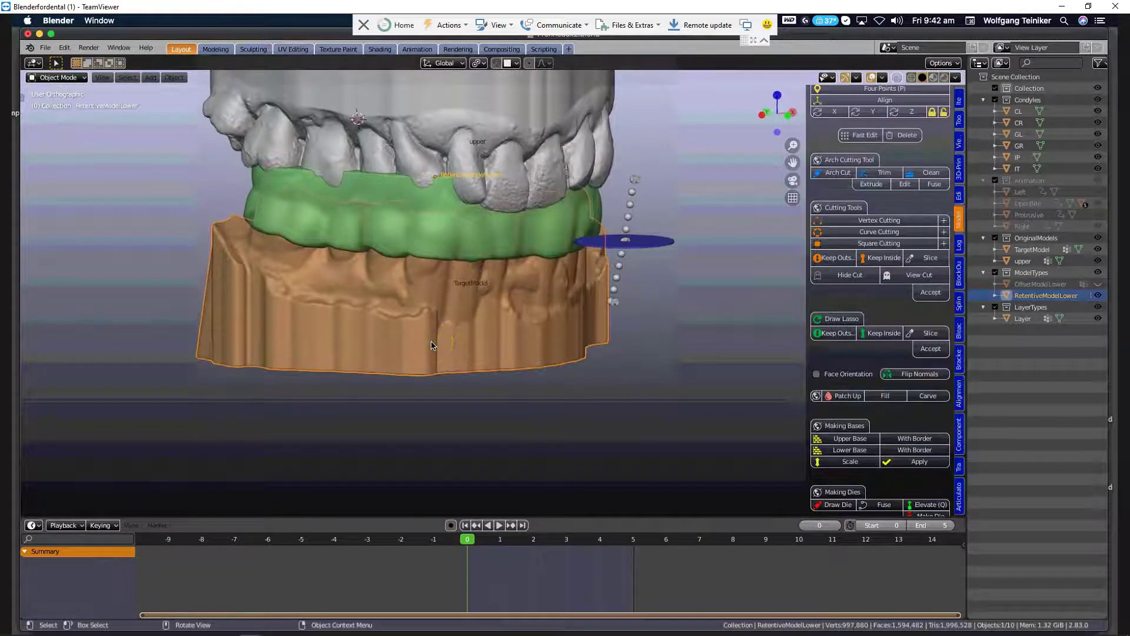
pyautogui.moveTo(432, 342); pyautogui.dragTo(412, 326, button='middle')
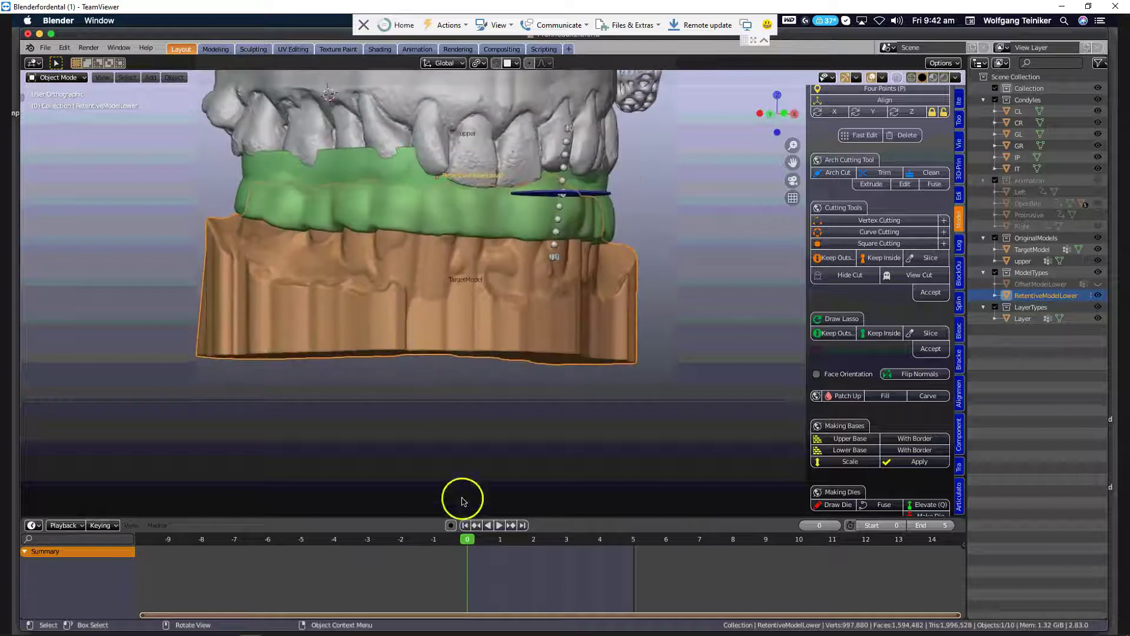
pyautogui.press('space')
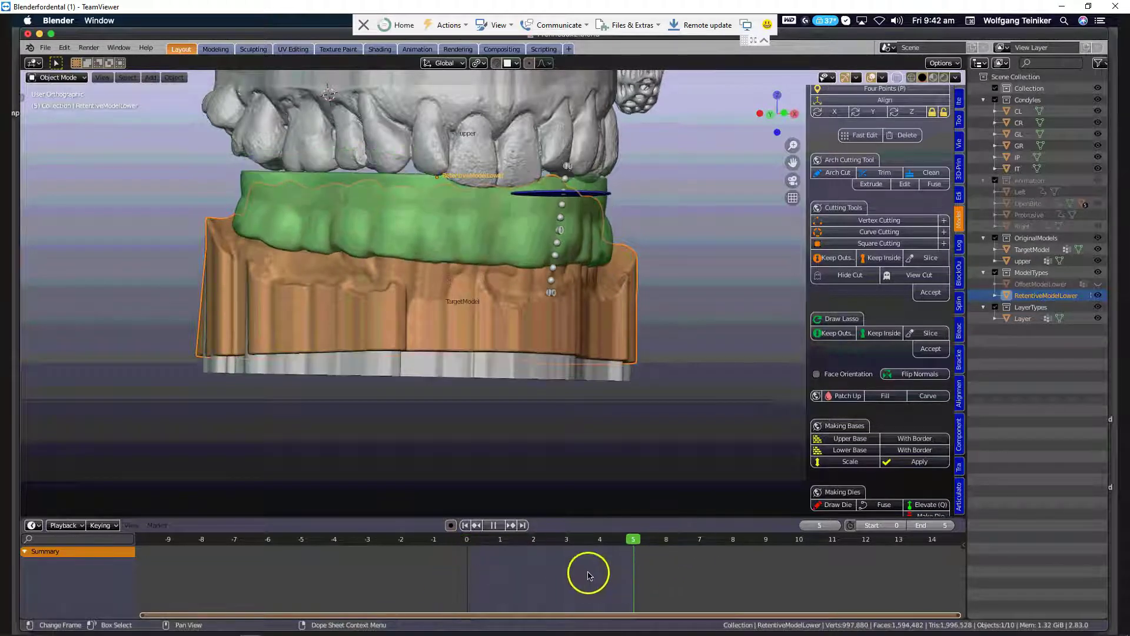
pyautogui.press('space')
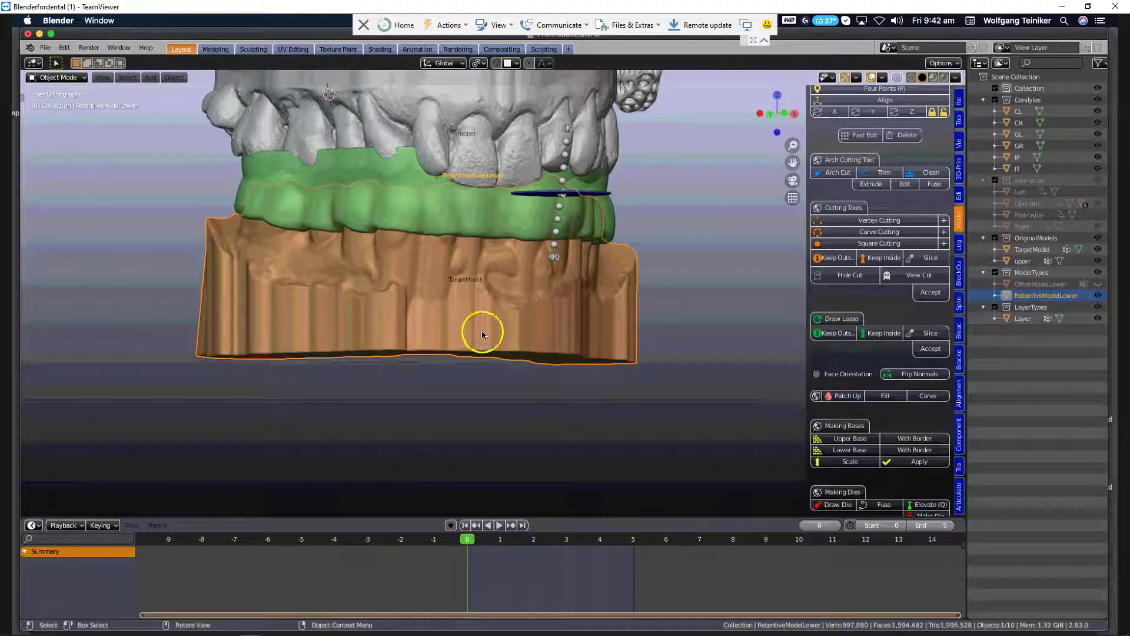
# - Try to link RetentiveModelLower to the articulator animation and play the jaw movement to check the link
pyautogui.click(957, 491)
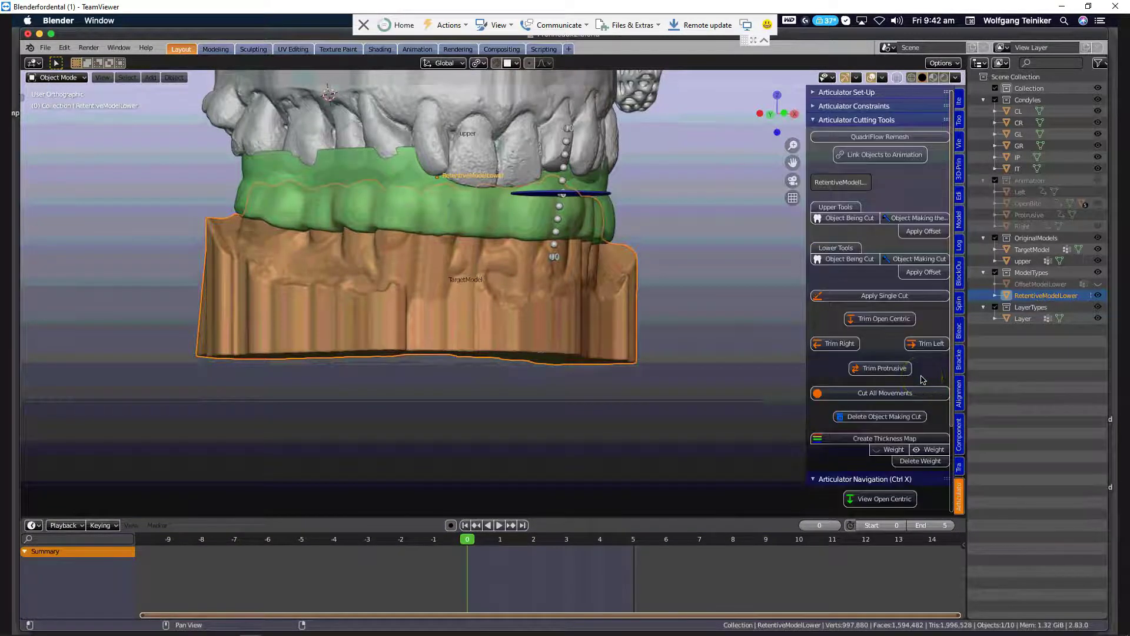
pyautogui.click(876, 156)
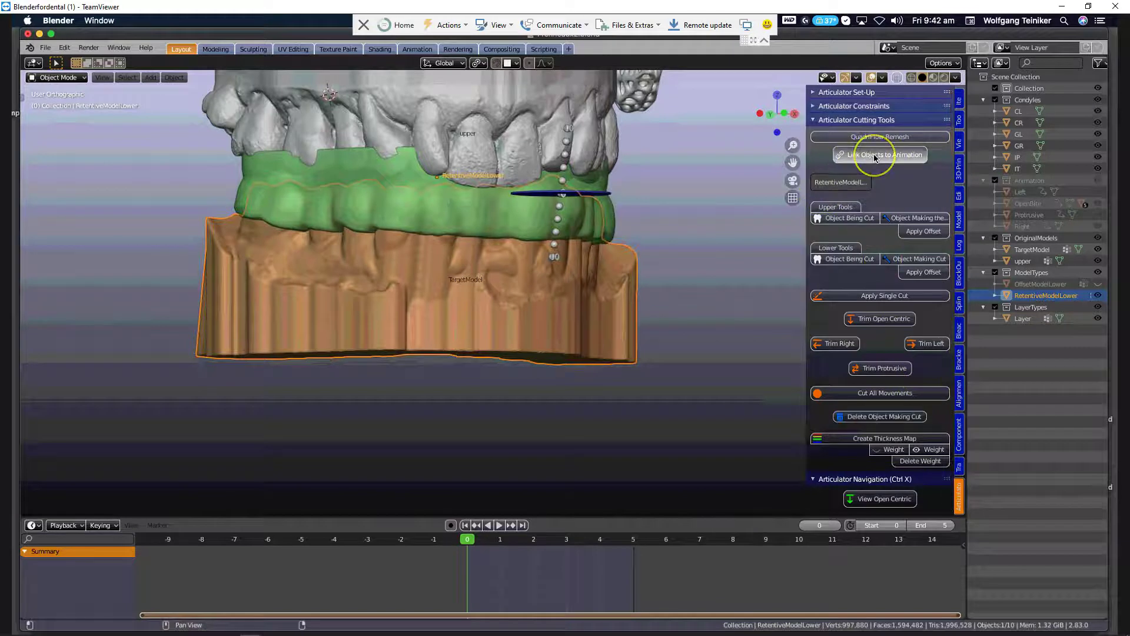
pyautogui.moveTo(471, 540); pyautogui.dragTo(433, 542)
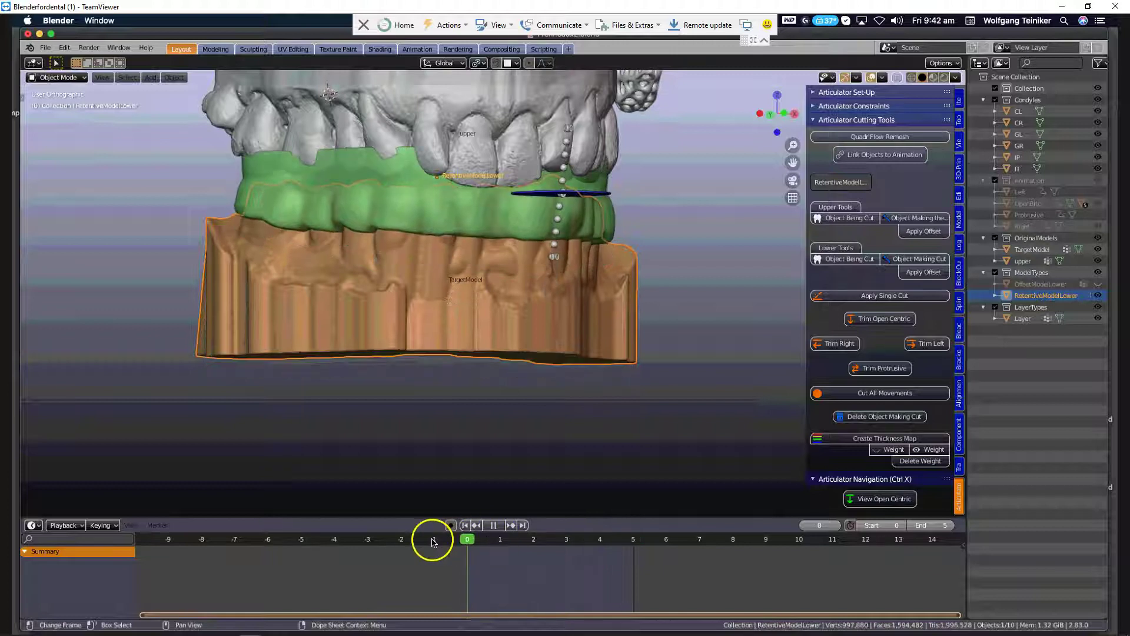
pyautogui.moveTo(546, 404)
pyautogui.mouseDown(button='middle')
pyautogui.moveTo(572, 418)
pyautogui.moveTo(548, 404)
pyautogui.mouseUp(button='middle')
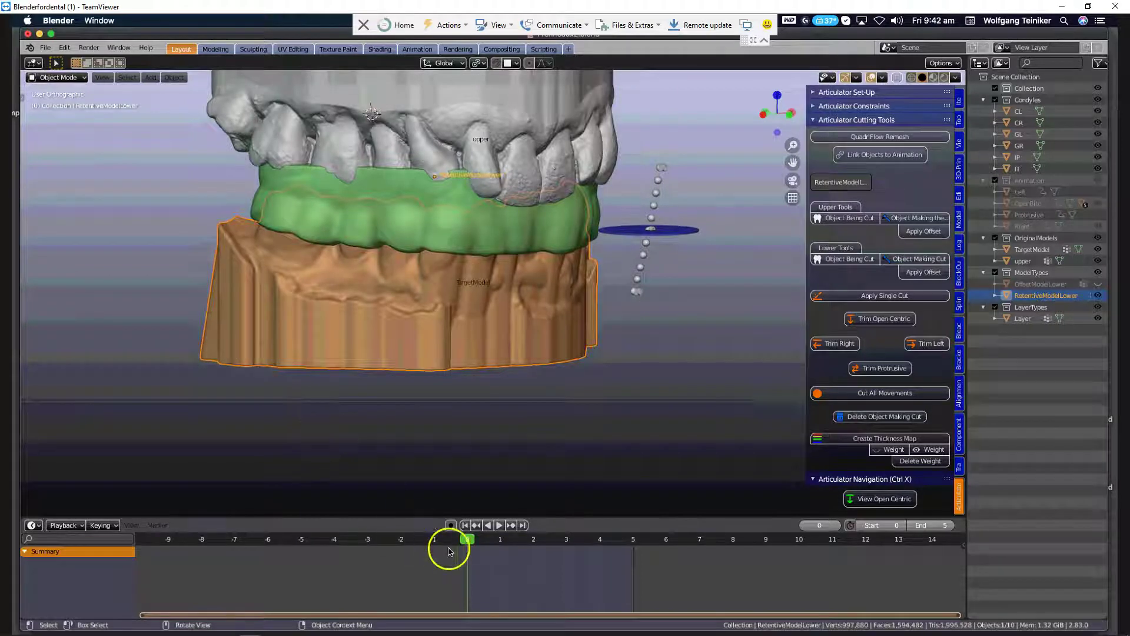
pyautogui.press('space')
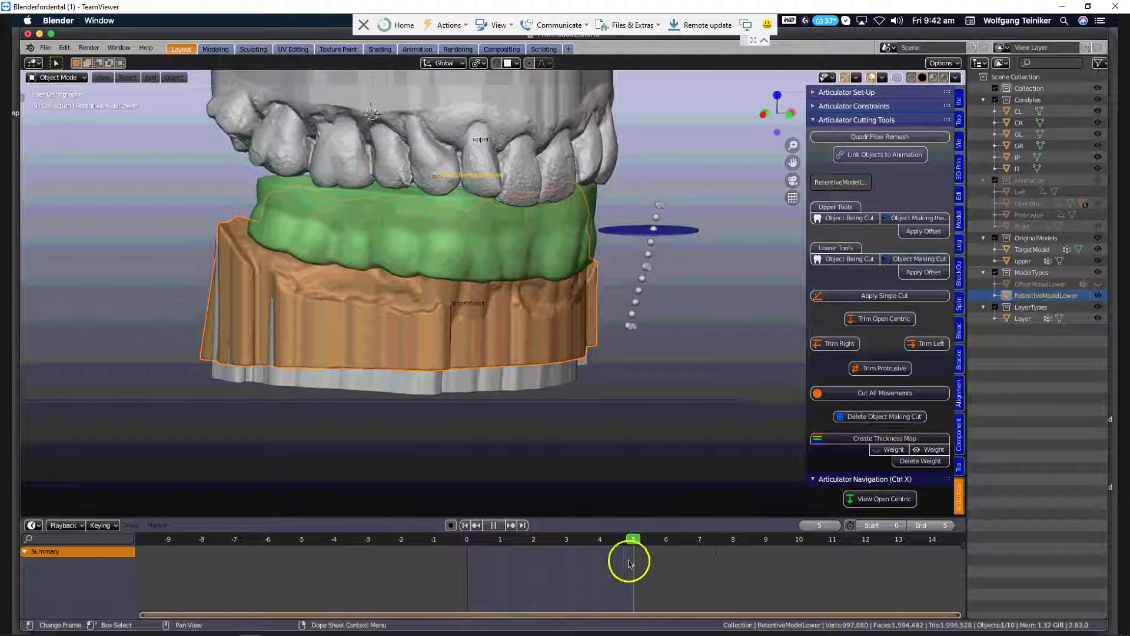
pyautogui.press('space')
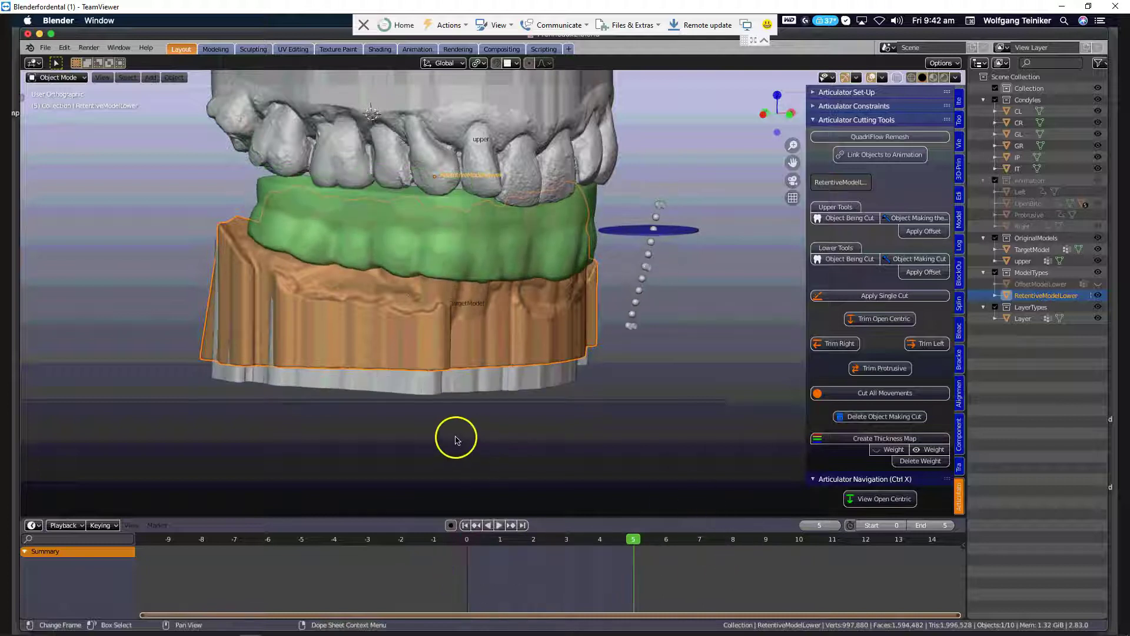
# - Select the green Layer covering the lower teeth and hide it
pyautogui.scroll(1, 455, 437)
pyautogui.click(436, 414)
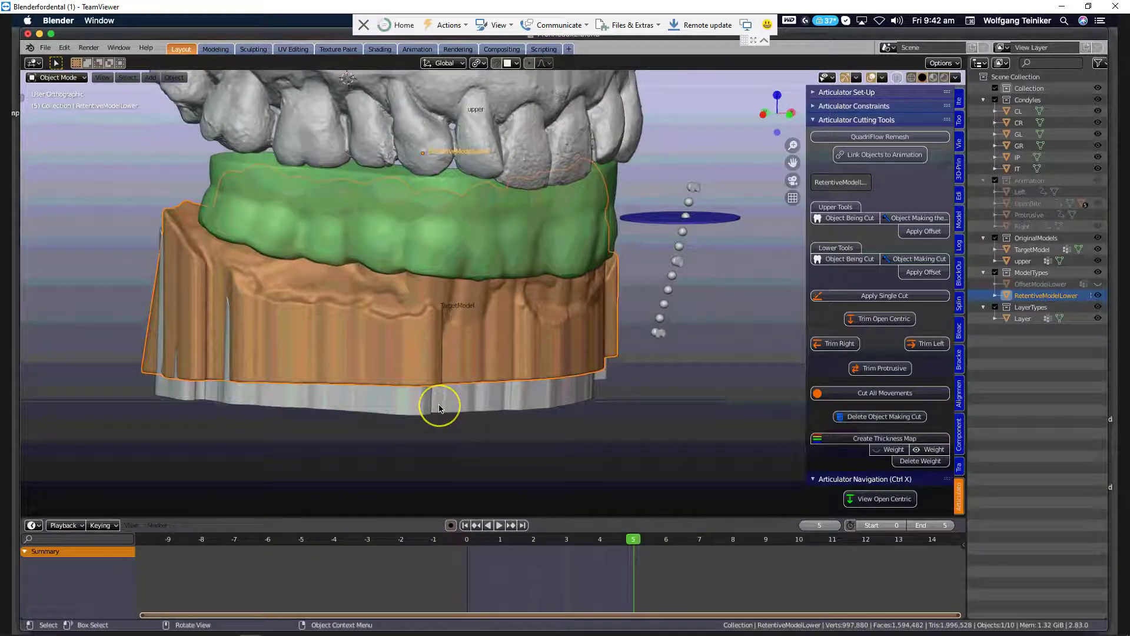
pyautogui.click(397, 333)
pyautogui.click(511, 250)
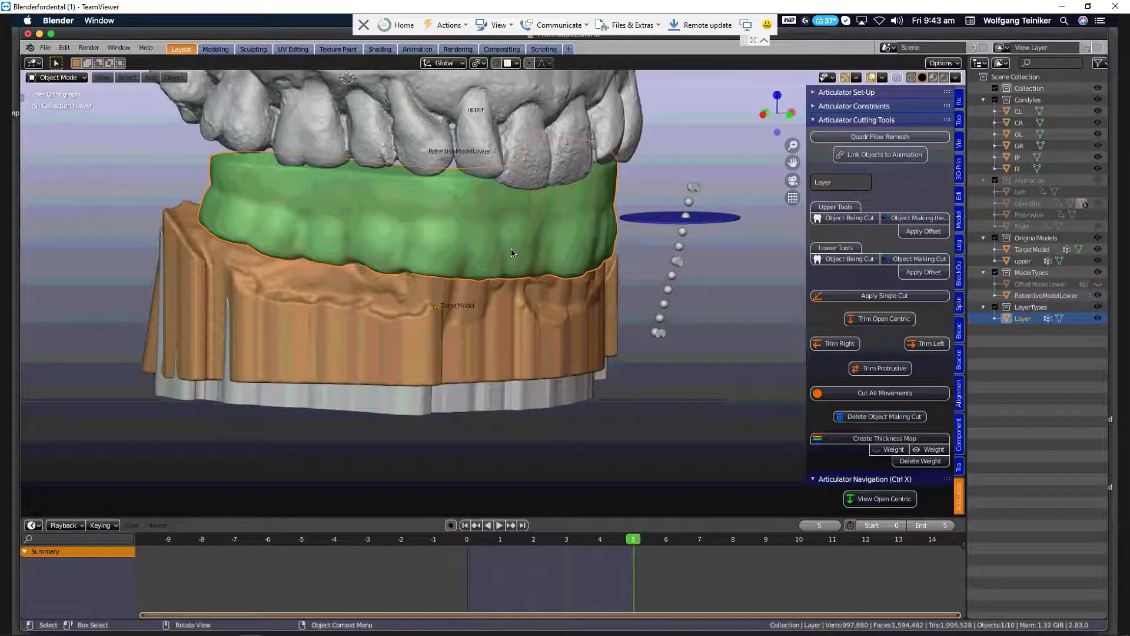
pyautogui.press('h')
# - Select TargetModel and play the jaw animation to compare its movement with RetentiveModelLower
pyautogui.click(492, 395)
pyautogui.click(630, 545)
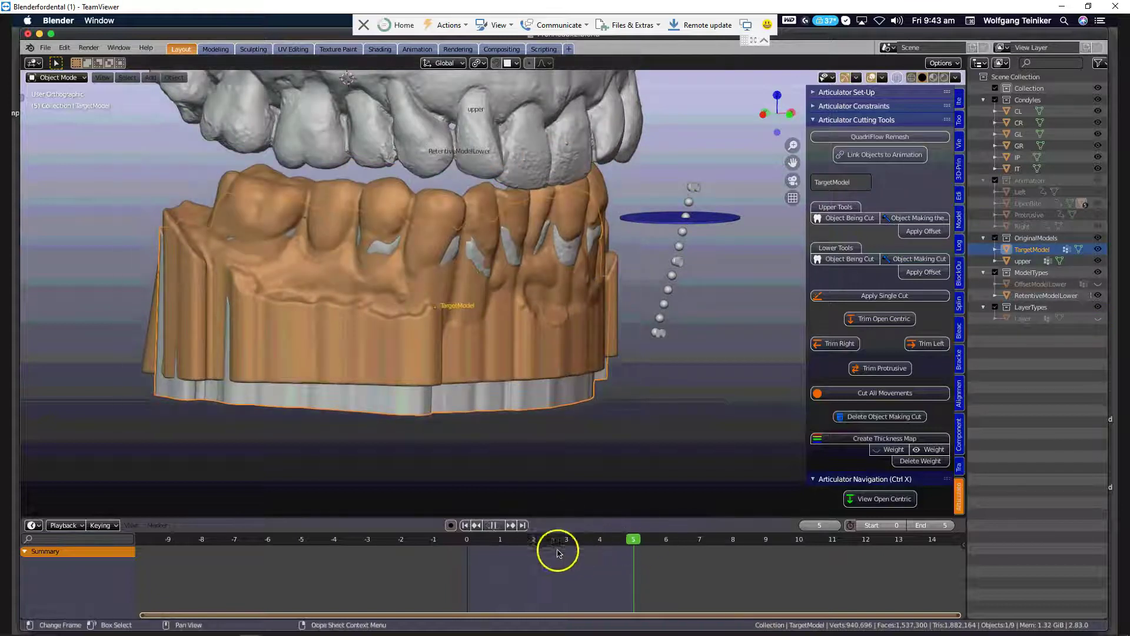
pyautogui.press('space')
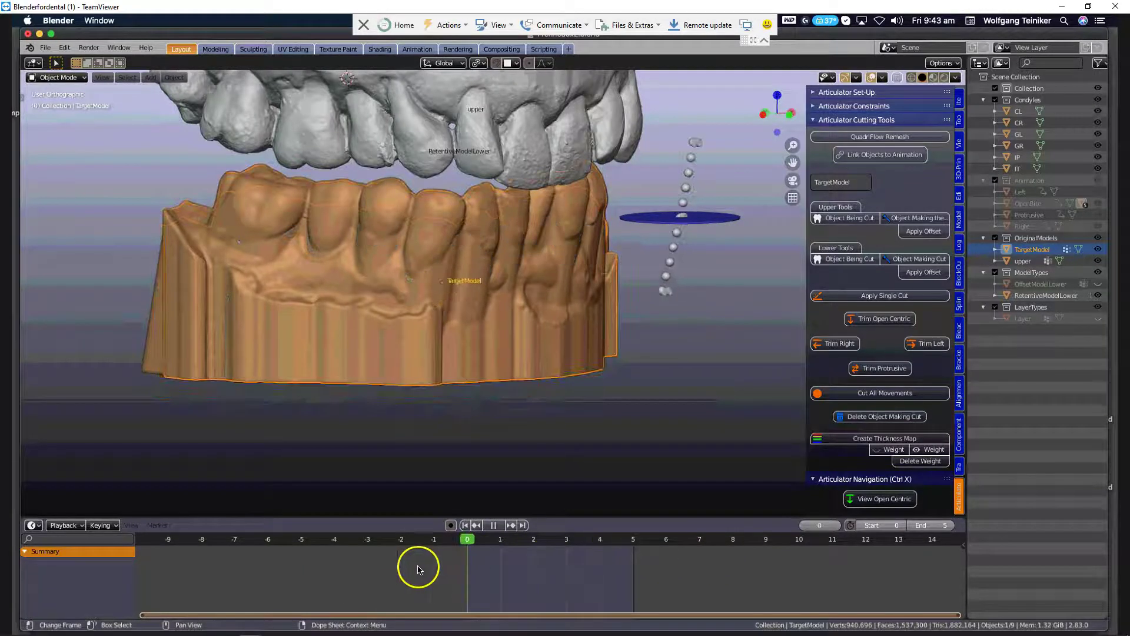
pyautogui.press('space')
# - Select RetentiveModelLower and hide it so only TargetModel remains in the lower jaw
pyautogui.moveTo(494, 412); pyautogui.dragTo(508, 411, button='middle')
pyautogui.click(465, 370)
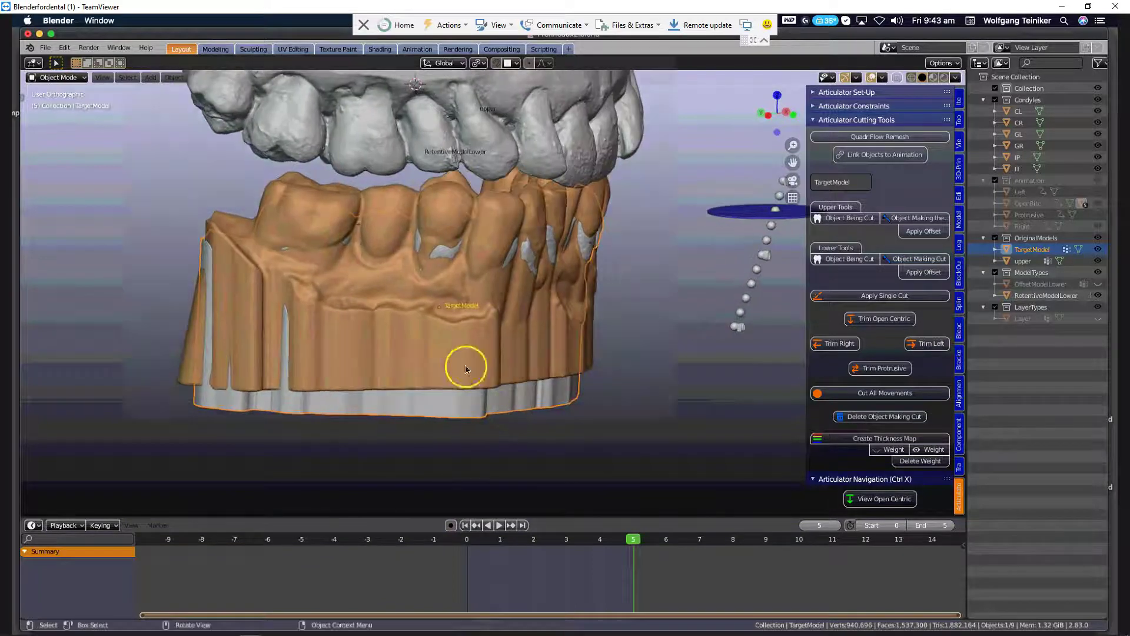
pyautogui.click(530, 385)
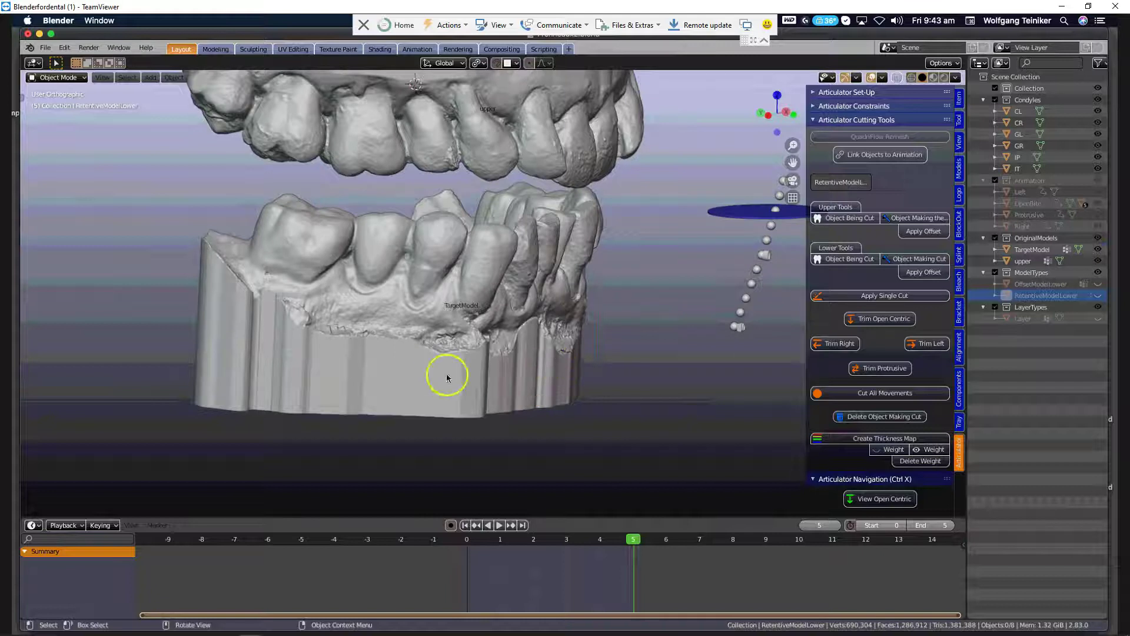
# - Examine TargetModel's teeth, gum edge and base from the front and from underneath
pyautogui.moveTo(429, 354); pyautogui.dragTo(391, 371, button='middle')
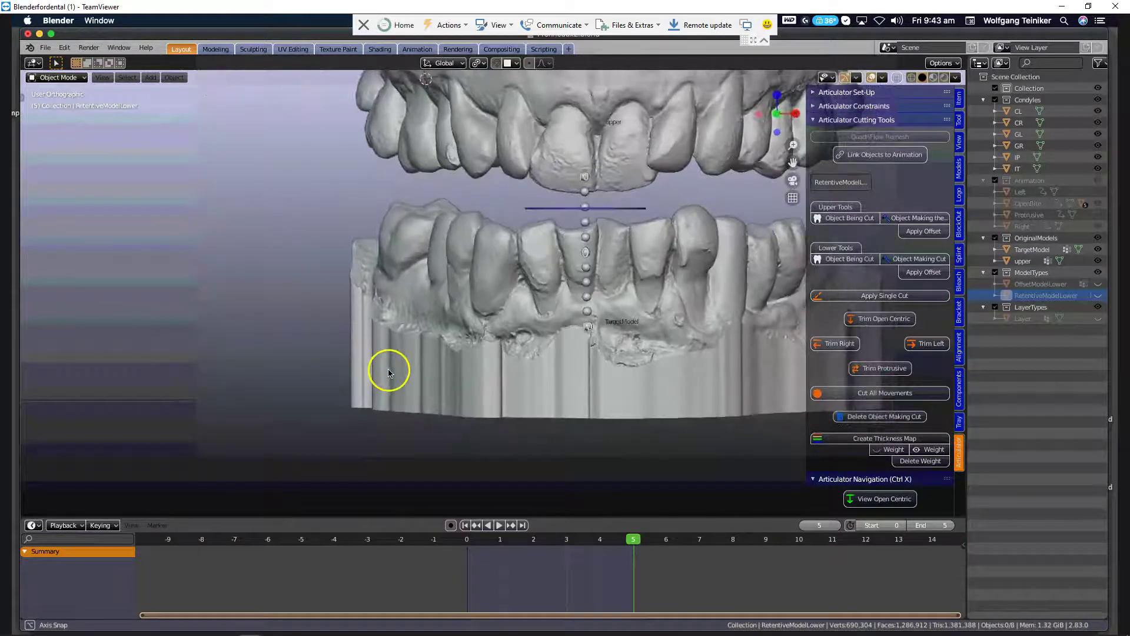
pyautogui.scroll(8, 573, 367)
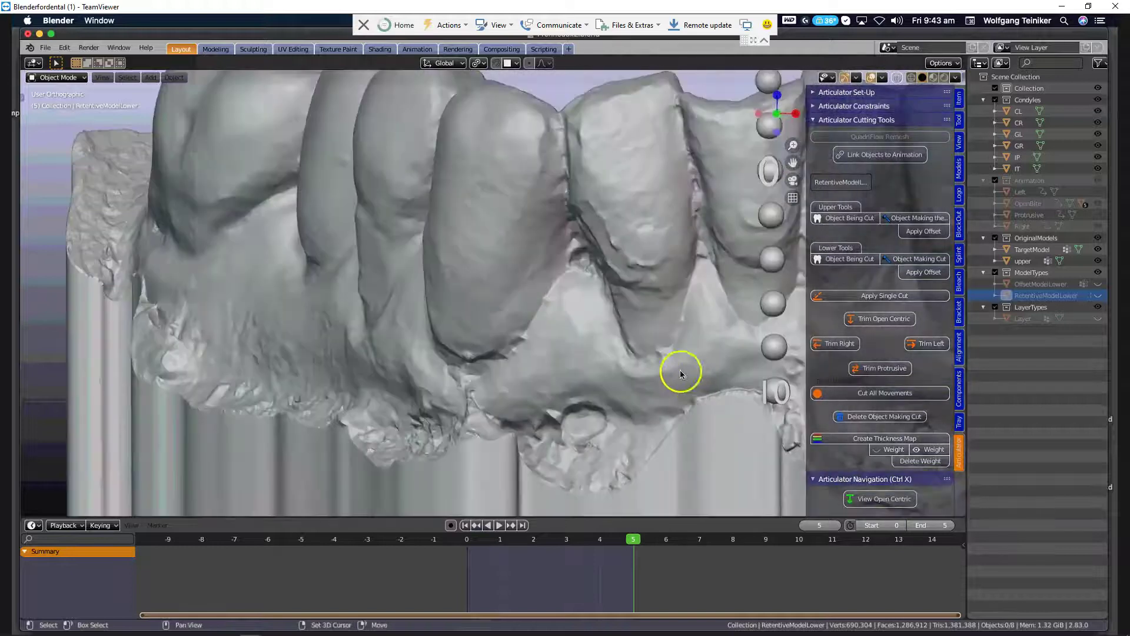
pyautogui.scroll(-3, 383, 290)
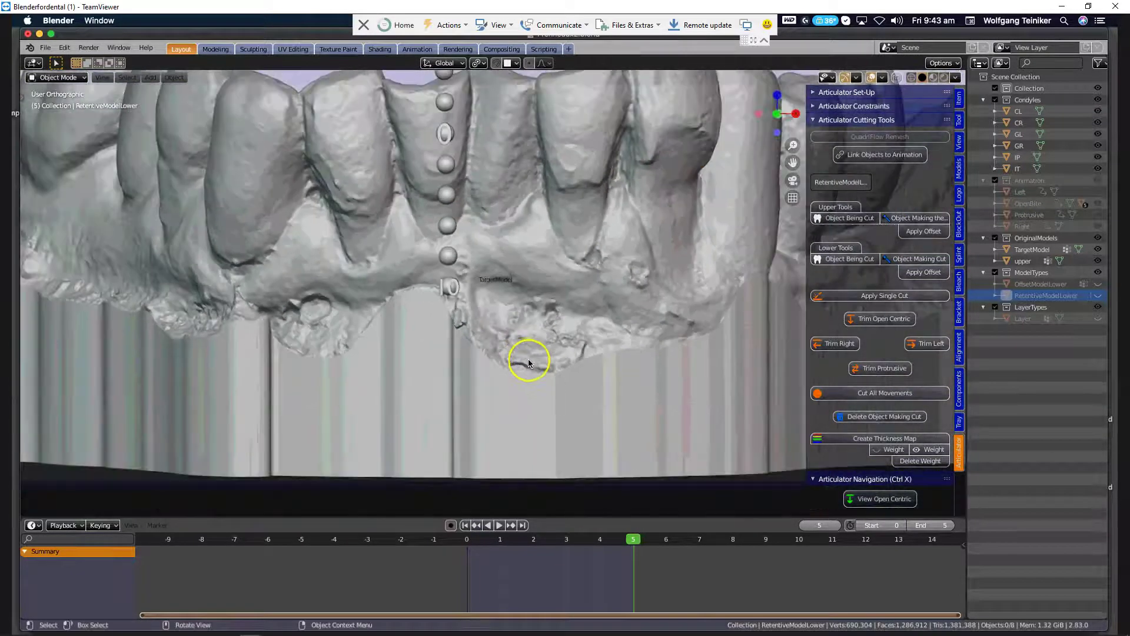
pyautogui.scroll(-2, 528, 361)
pyautogui.moveTo(494, 324); pyautogui.dragTo(503, 273, button='middle')
pyautogui.scroll(5, 553, 206)
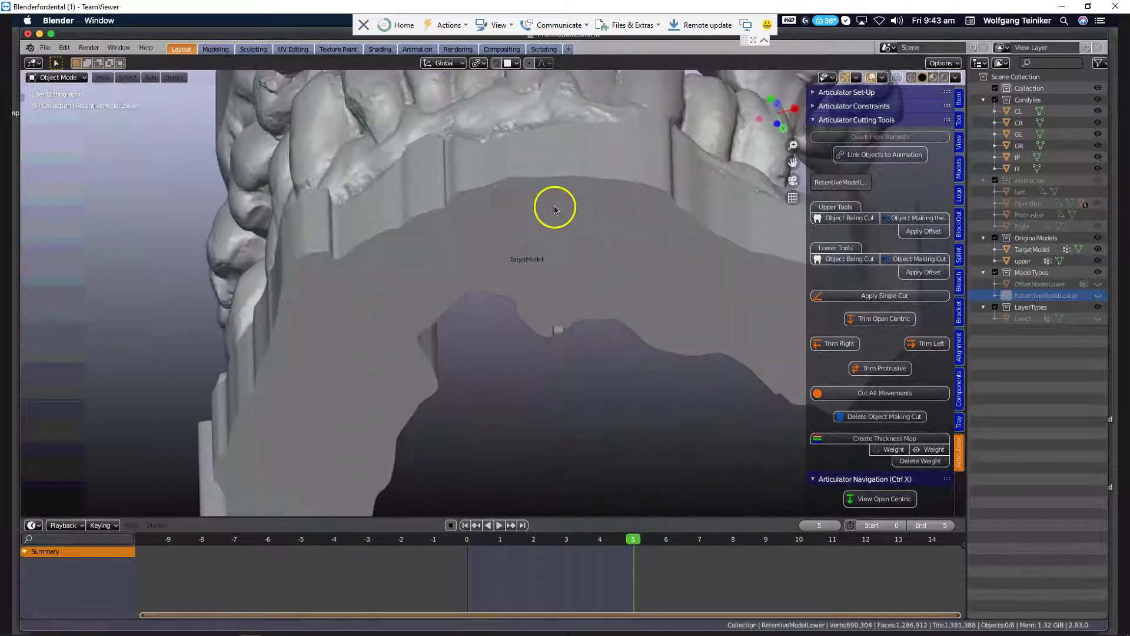
pyautogui.moveTo(585, 311); pyautogui.dragTo(581, 226, button='middle')
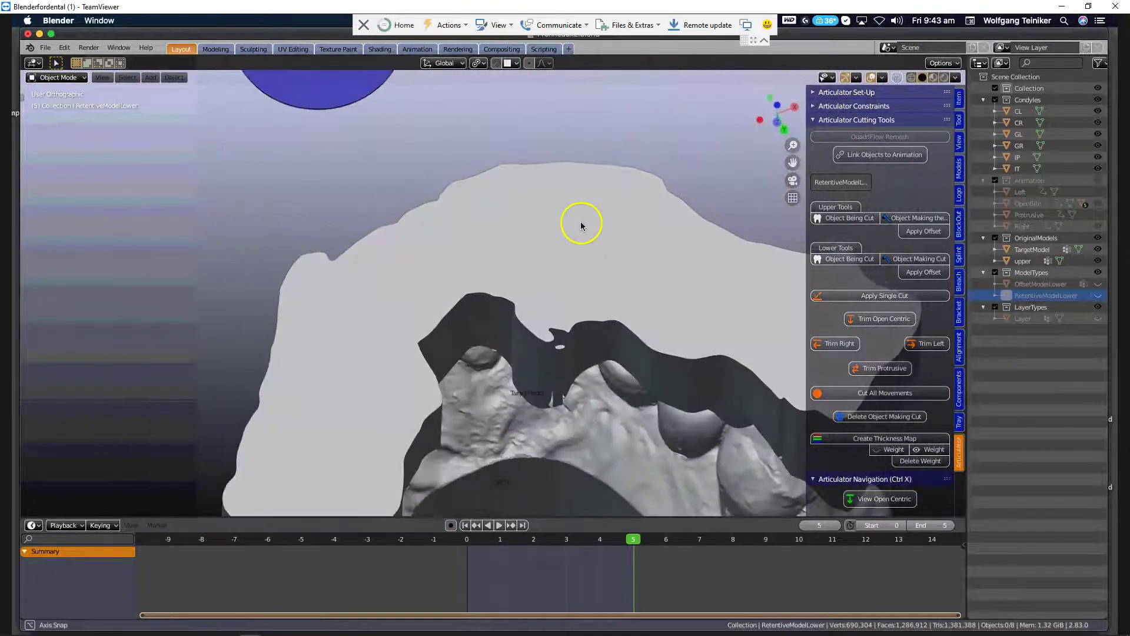
pyautogui.scroll(5, 575, 383)
pyautogui.scroll(-2, 631, 416)
pyautogui.moveTo(634, 418); pyautogui.dragTo(538, 402, button='middle')
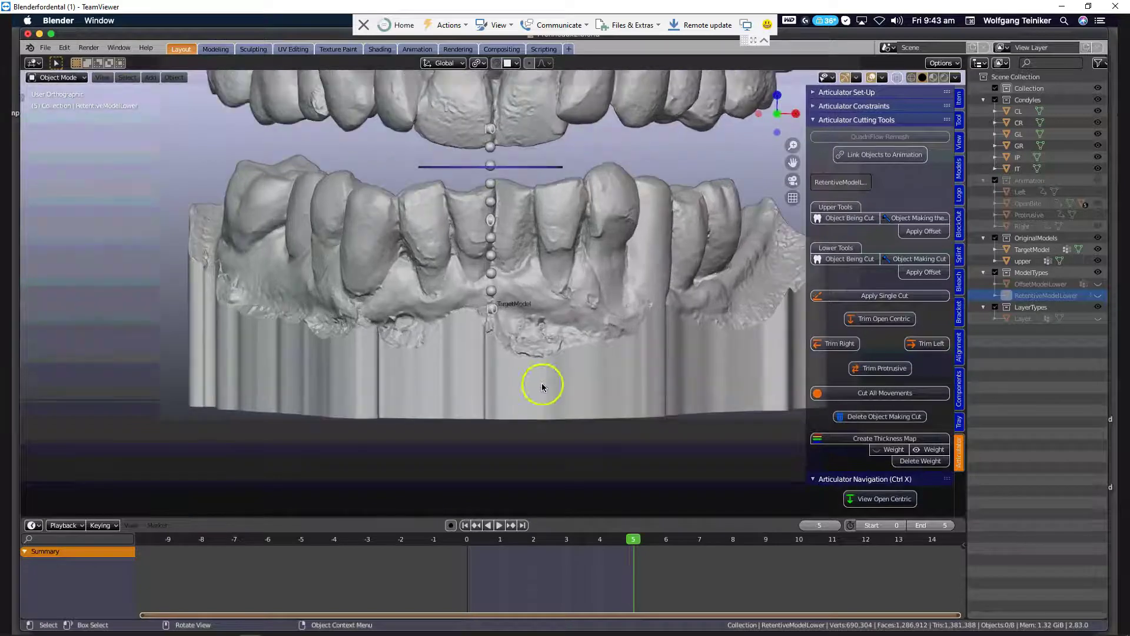
pyautogui.moveTo(552, 360); pyautogui.dragTo(557, 371, button='middle')
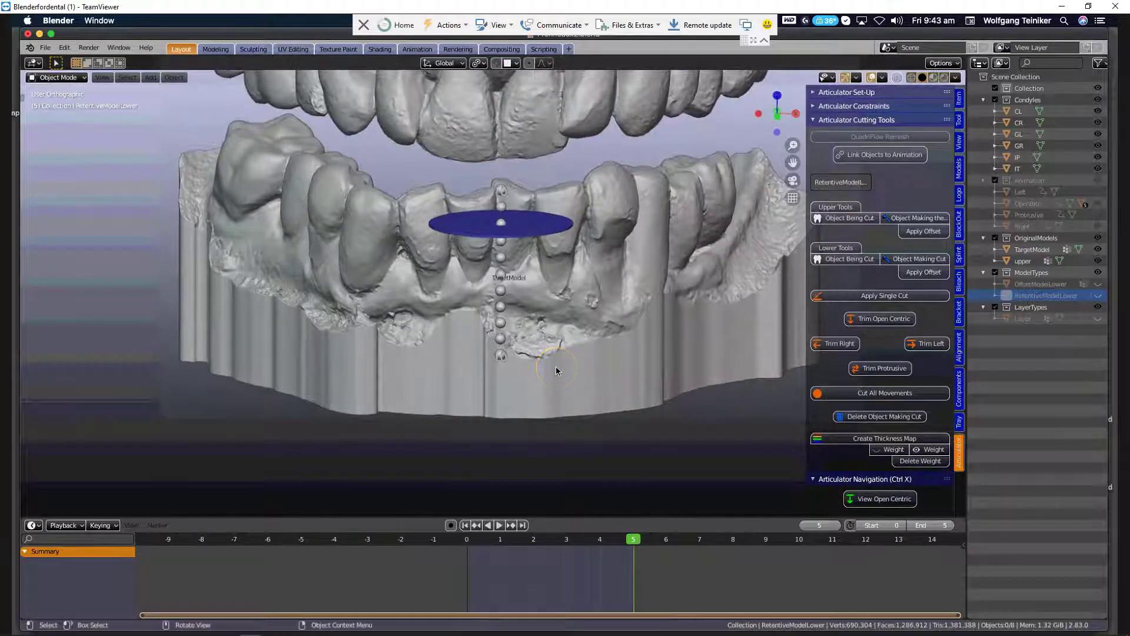
pyautogui.click(568, 359)
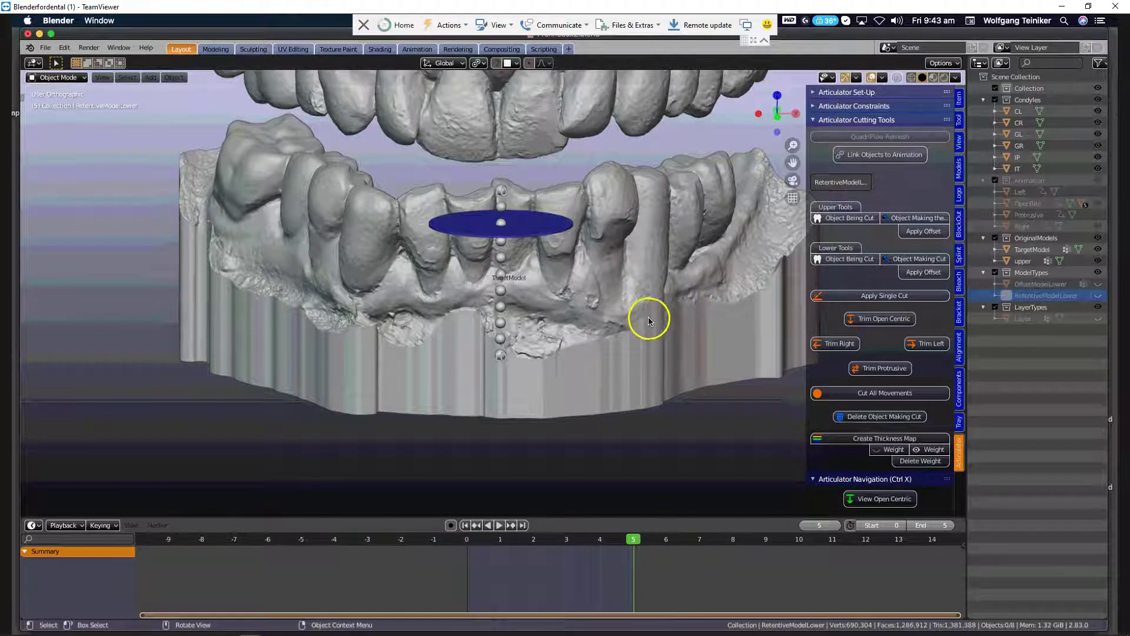
pyautogui.moveTo(646, 321); pyautogui.dragTo(644, 321, button='middle')
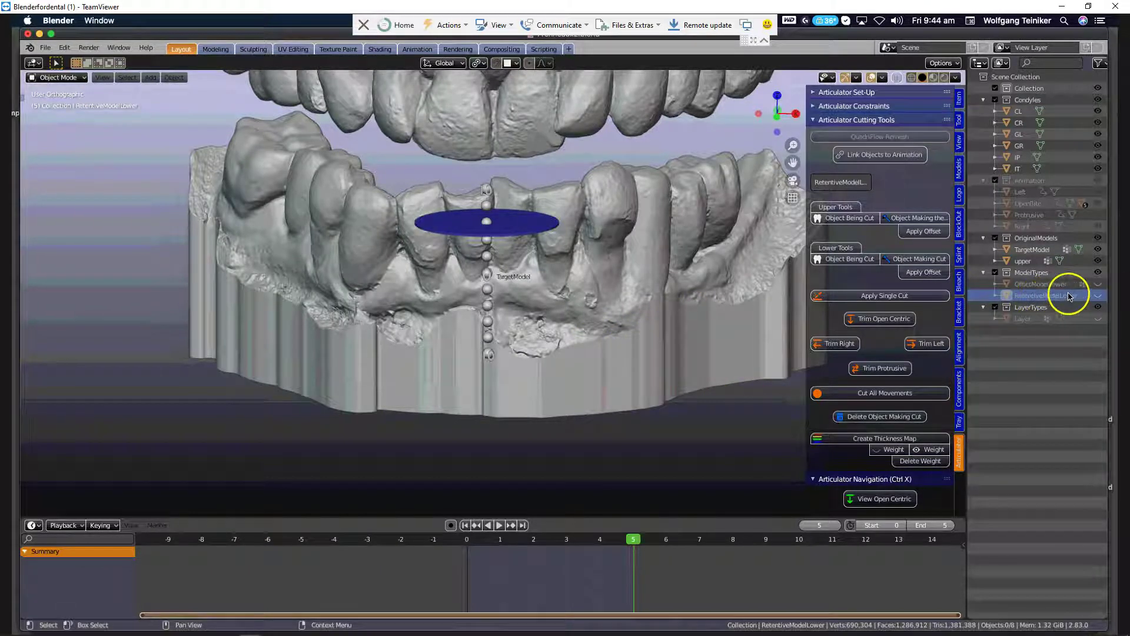
# - Rename TargetModel in the OriginalModels collection as lower
pyautogui.click(536, 369)
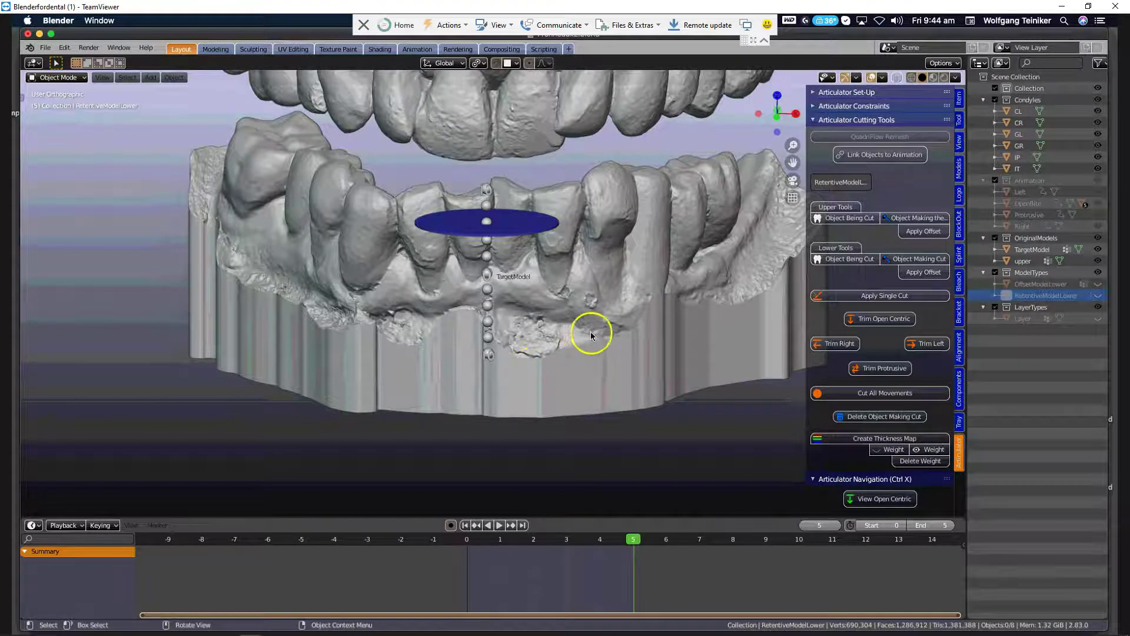
pyautogui.click(574, 359)
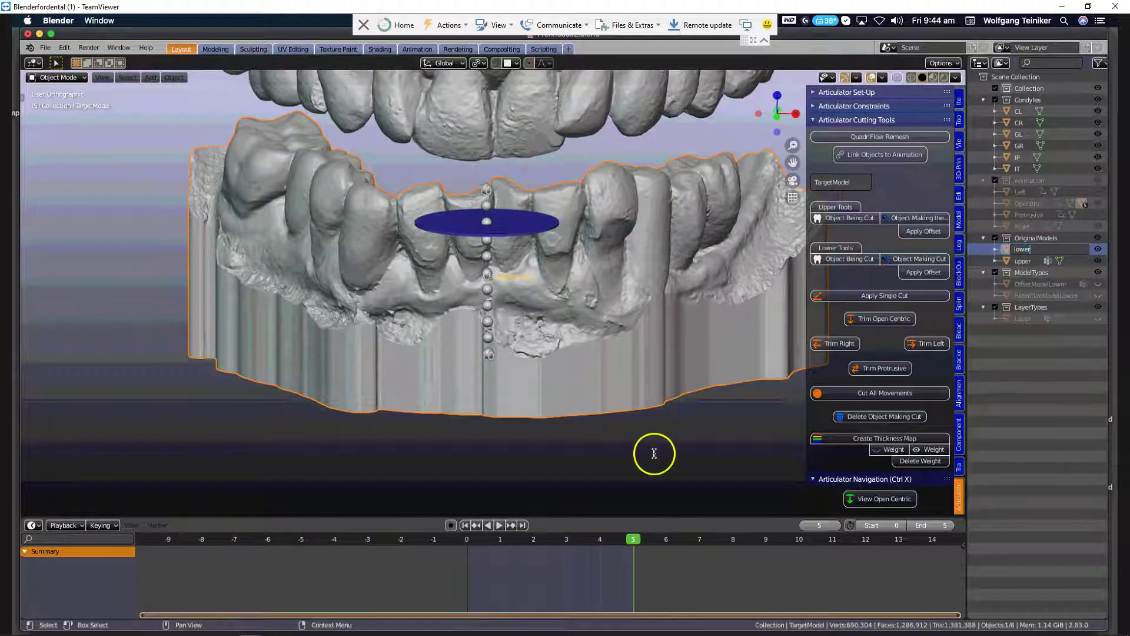
pyautogui.press('Return')
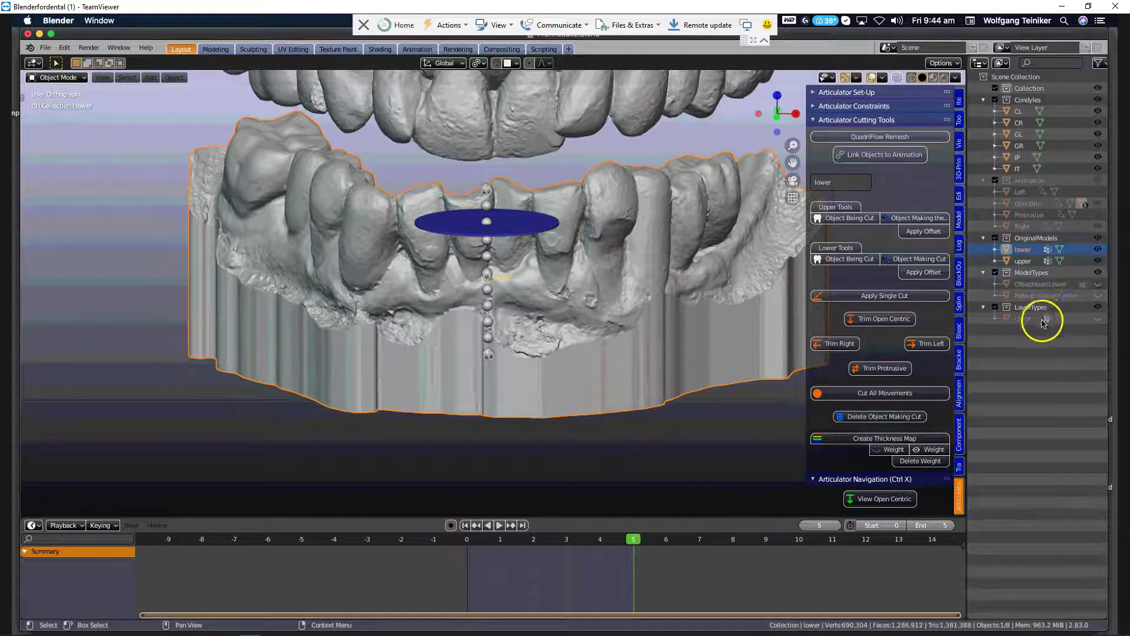
# - Briefly show RetentiveModelLower over the lower model, hide it again, and play the jaw animation, stopping at frame 0
pyautogui.click(1101, 297)
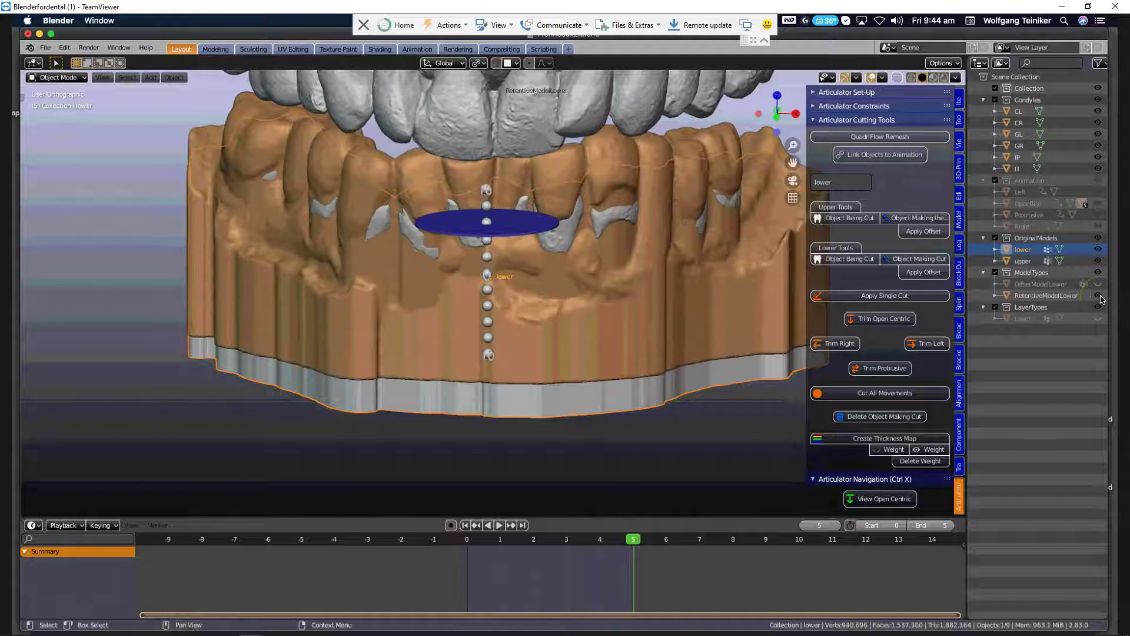
pyautogui.click(1100, 297)
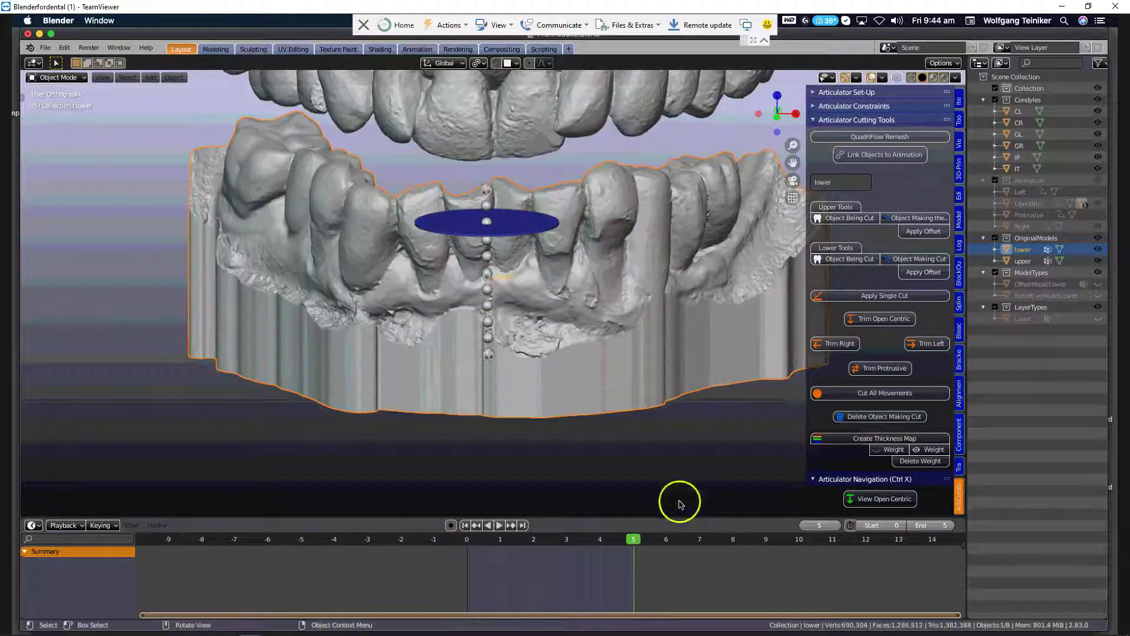
pyautogui.press('space')
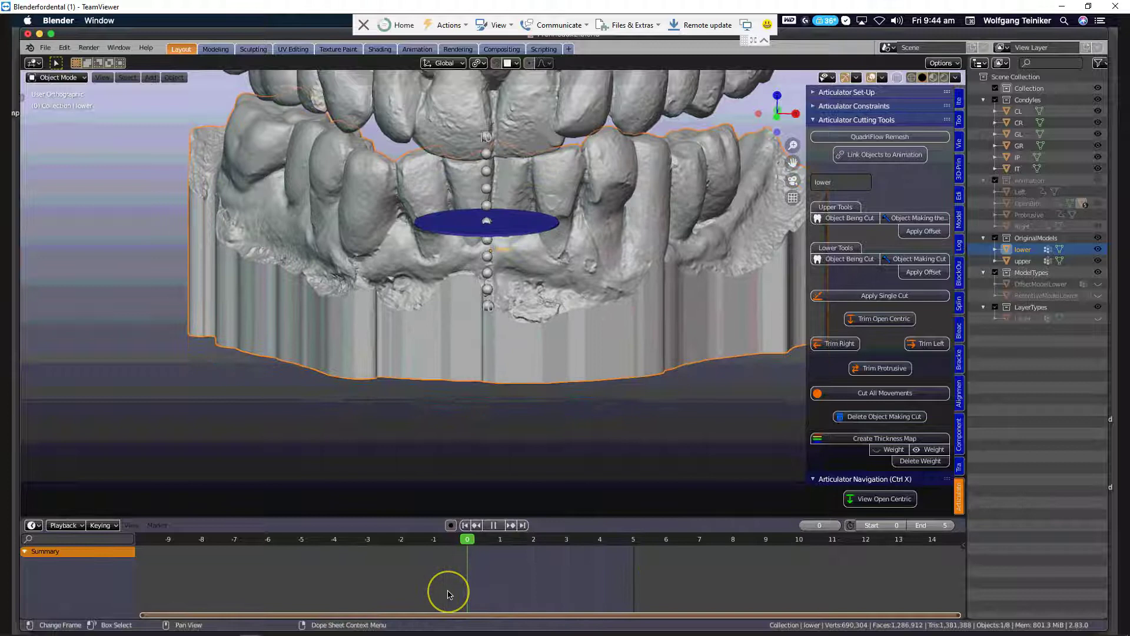
pyautogui.press('space')
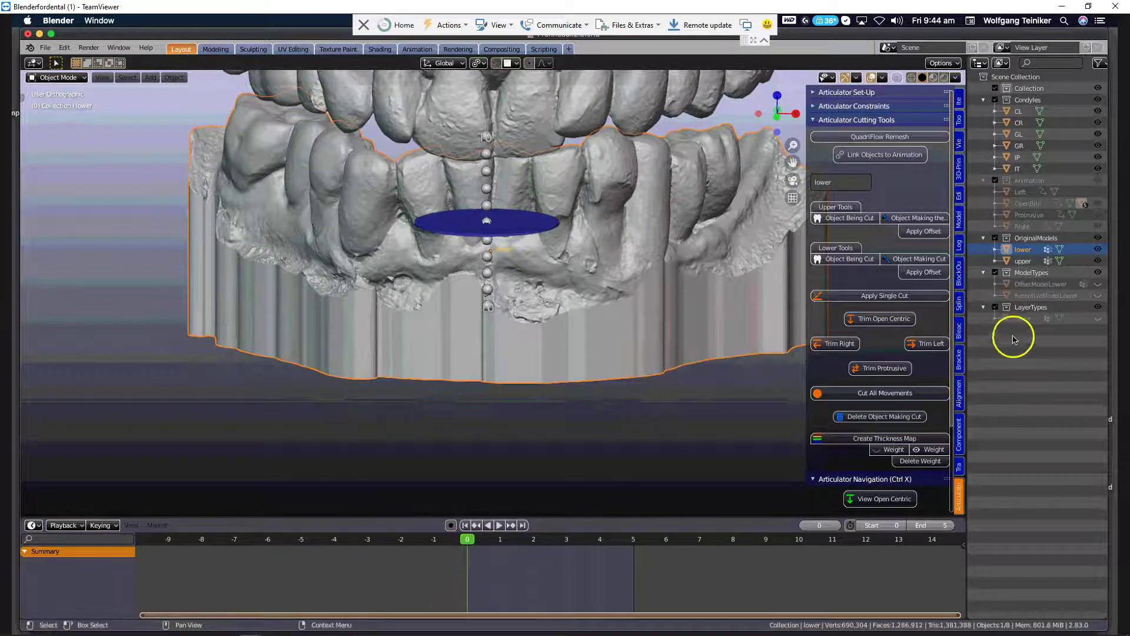
# - Hide the lower model and show RetentiveModelLower in its place
pyautogui.click(1045, 296)
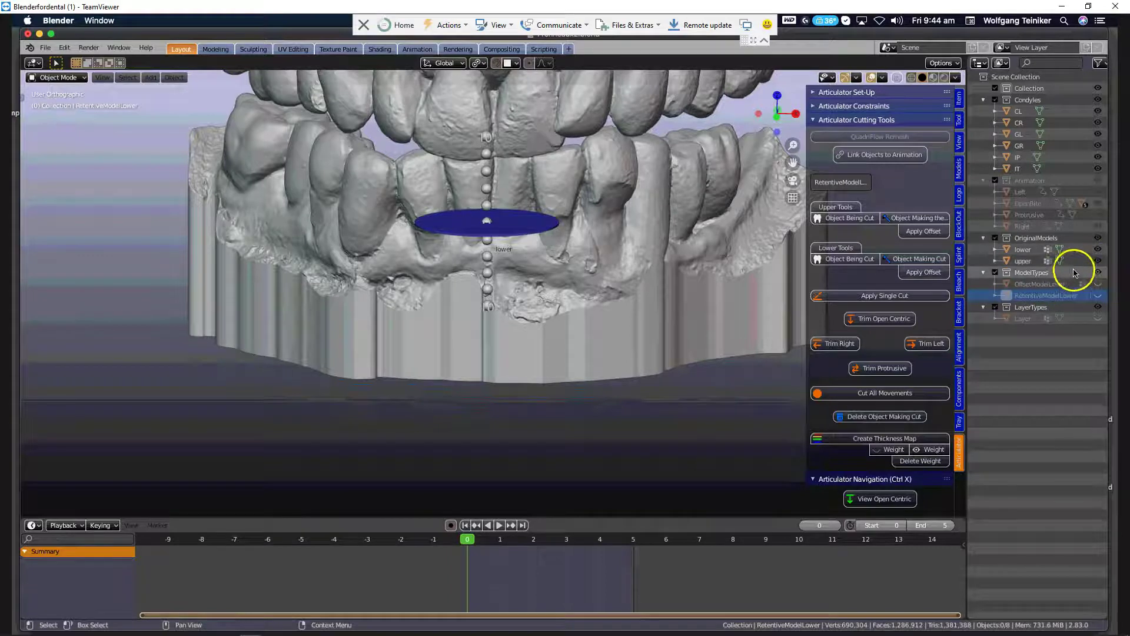
pyautogui.click(1098, 250)
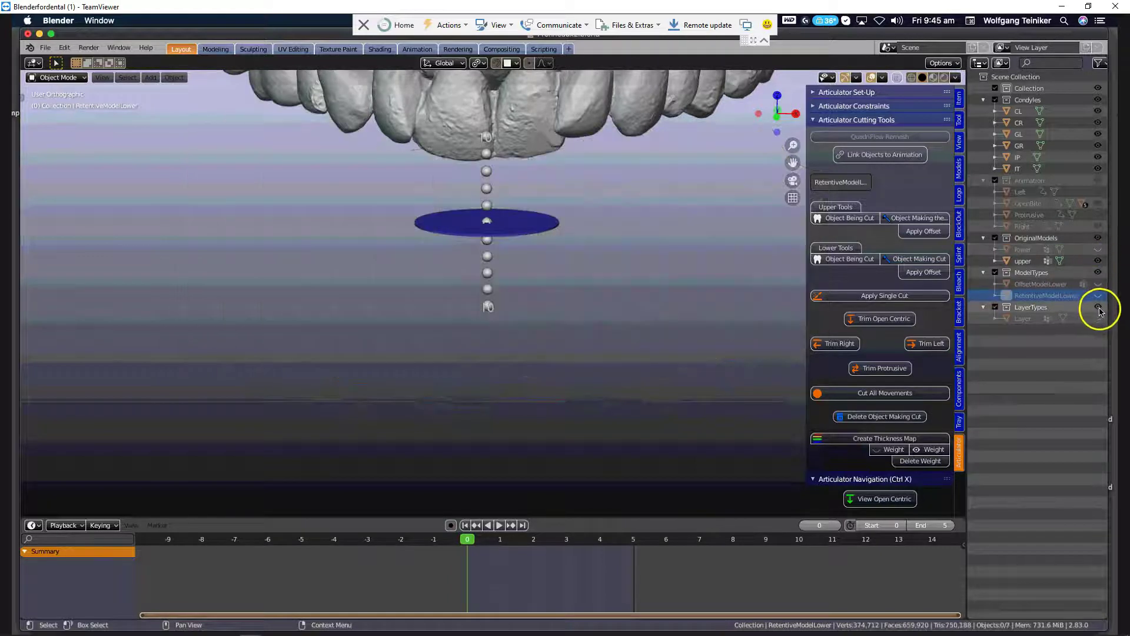
pyautogui.click(1099, 296)
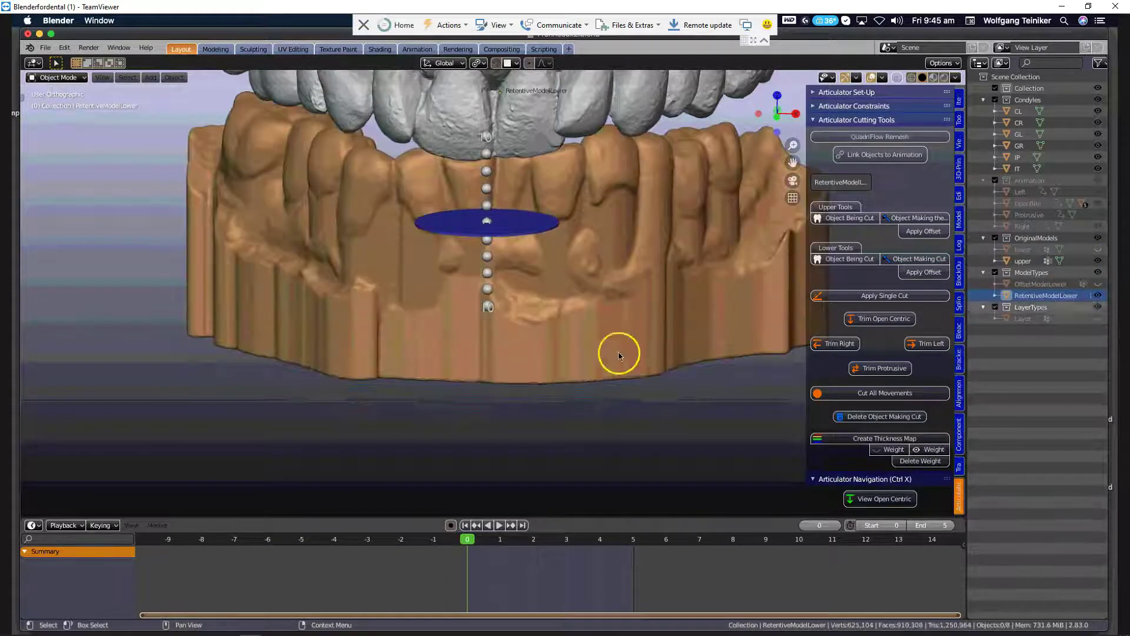
# - Select RetentiveModelLower in a front view of both jaws and test its movement with the jaw animation, stopping at frame 0
pyautogui.moveTo(588, 358); pyautogui.dragTo(602, 302, button='middle')
pyautogui.moveTo(600, 224); pyautogui.dragTo(589, 405, button='middle')
pyautogui.scroll(2, 600, 403)
pyautogui.click(593, 410)
pyautogui.press('space')
pyautogui.press('space')
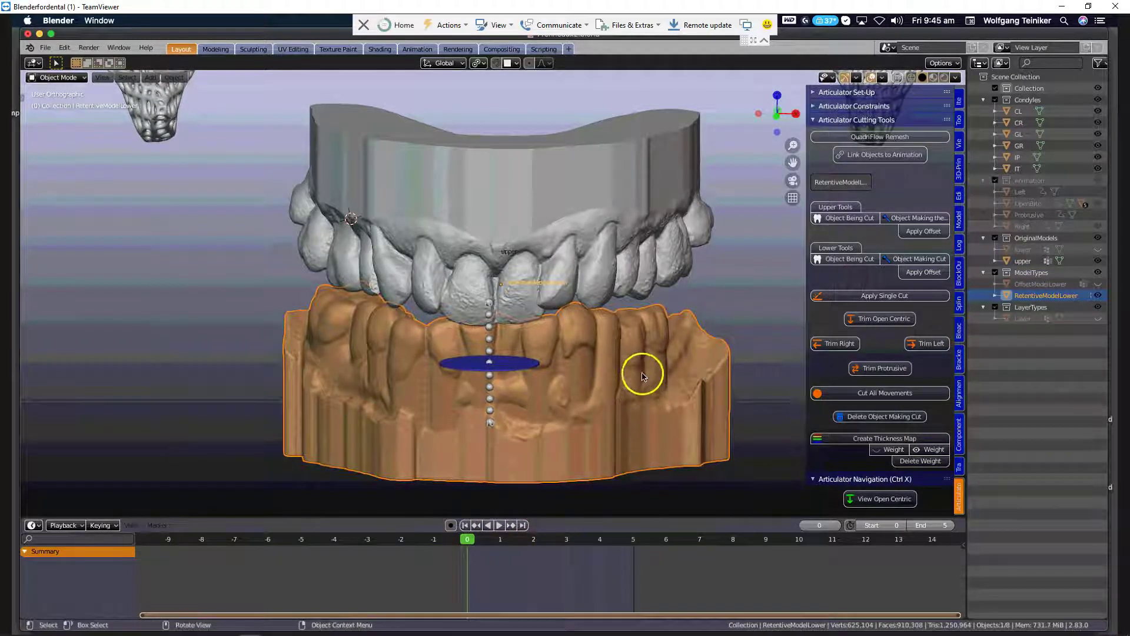
# - Link RetentiveModelLower to the animation so it moves with the lower model, and play the animation to check it
pyautogui.click(902, 156)
pyautogui.press('space')
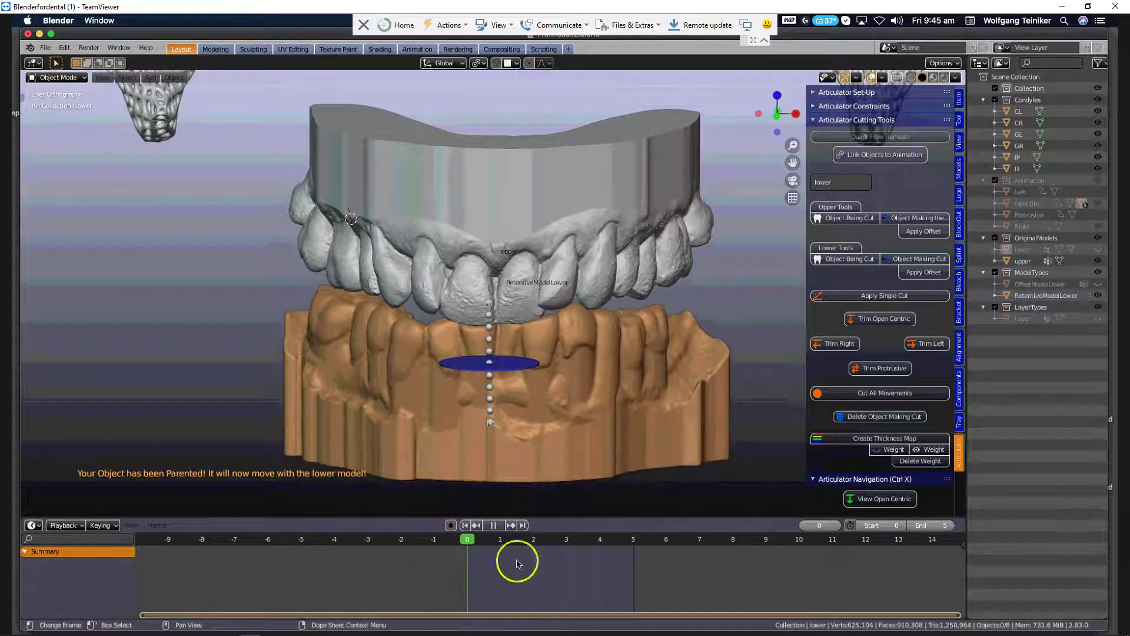
pyautogui.press('space')
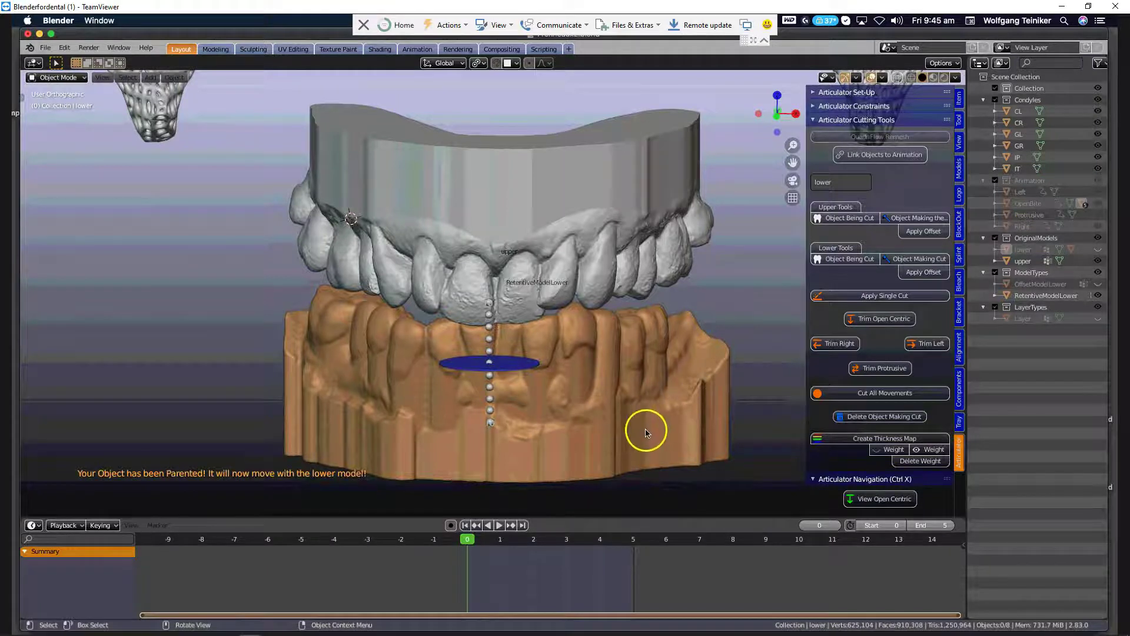
pyautogui.moveTo(602, 427); pyautogui.dragTo(603, 431, button='middle')
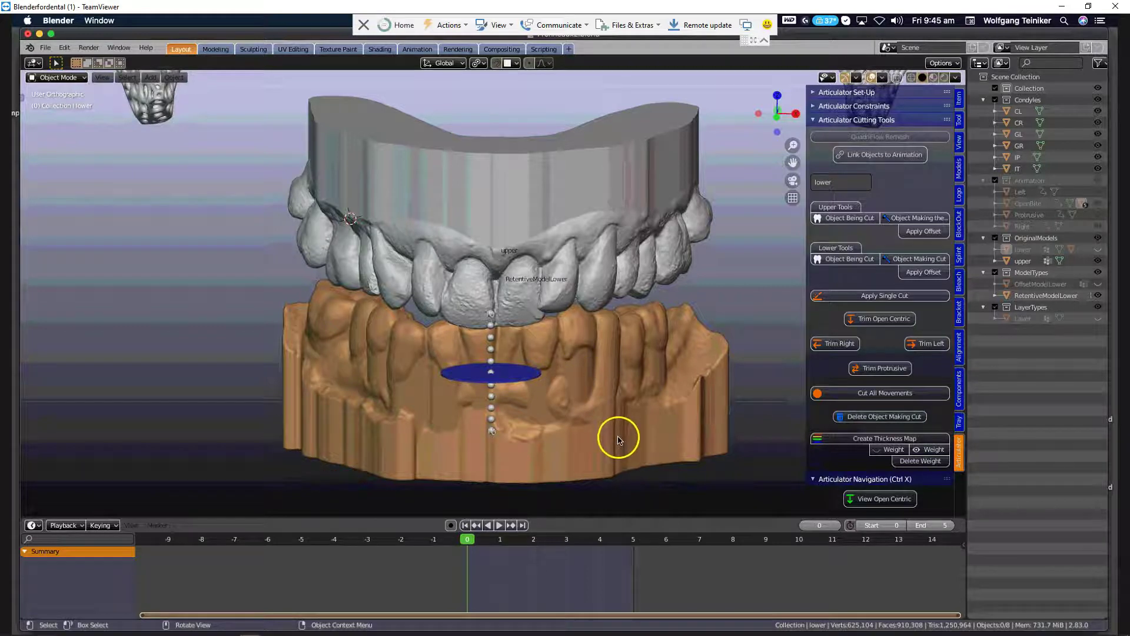
# - Show the lower model and Layer, and play the jaw animation to check that the layer moves with the jaw
pyautogui.moveTo(470, 539); pyautogui.dragTo(463, 569)
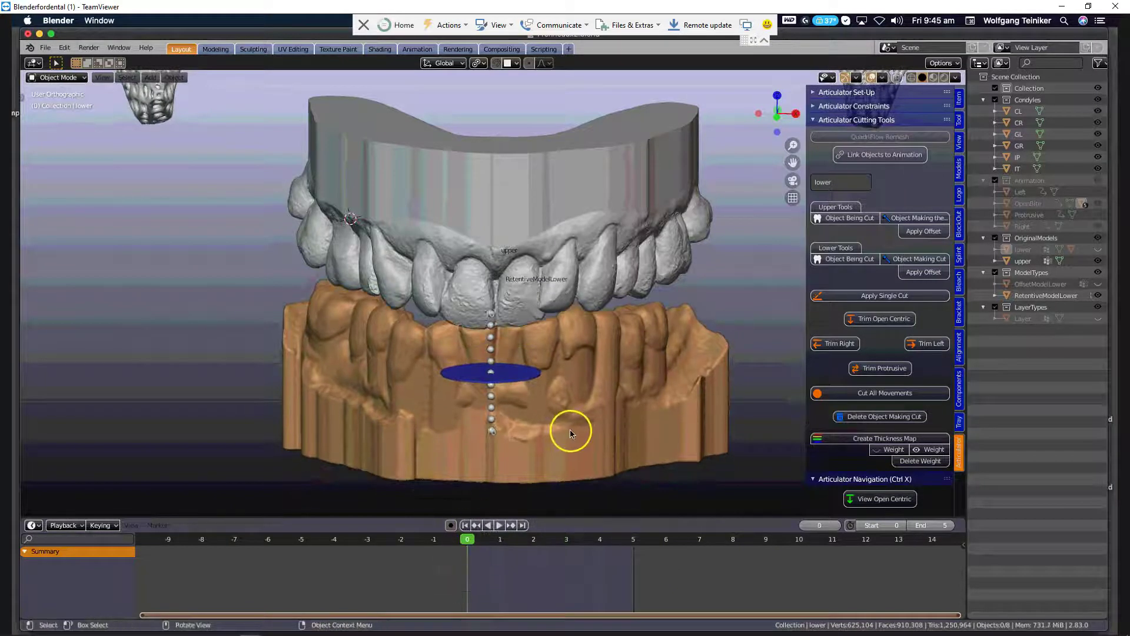
pyautogui.scroll(-1, 570, 430)
pyautogui.moveTo(574, 418); pyautogui.dragTo(574, 406, button='middle')
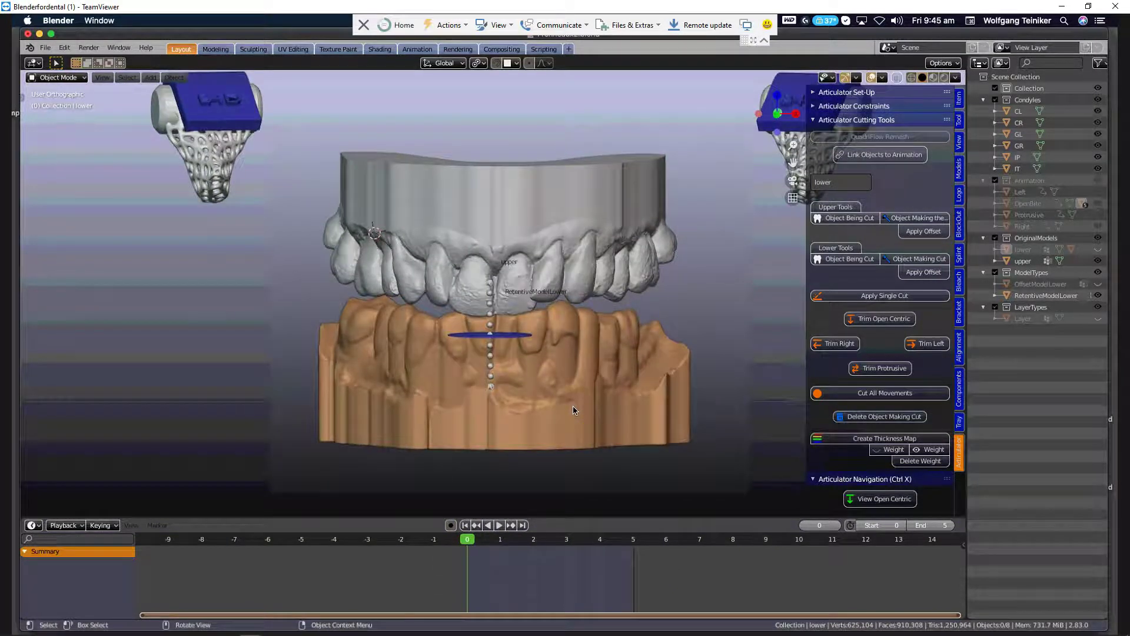
pyautogui.click(1099, 250)
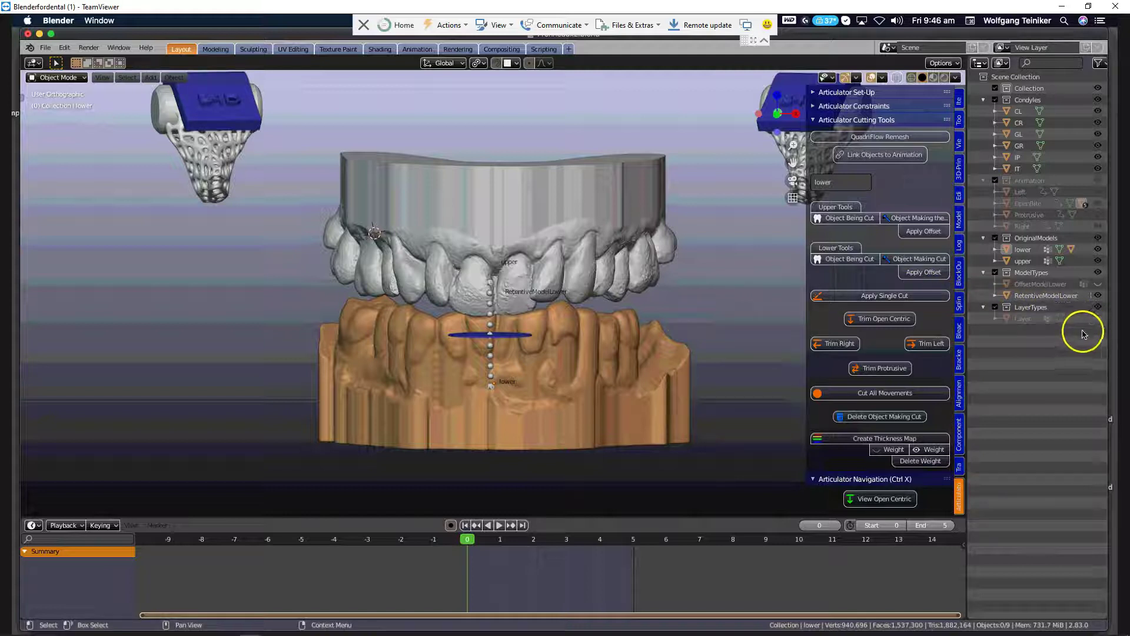
pyautogui.click(1098, 318)
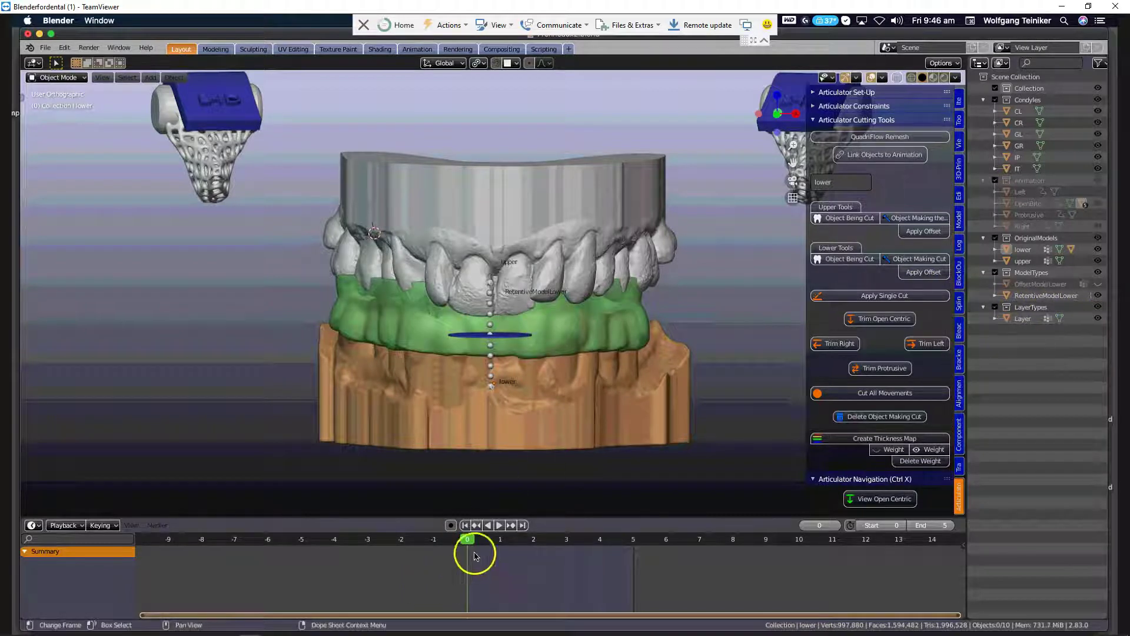
pyautogui.press('space')
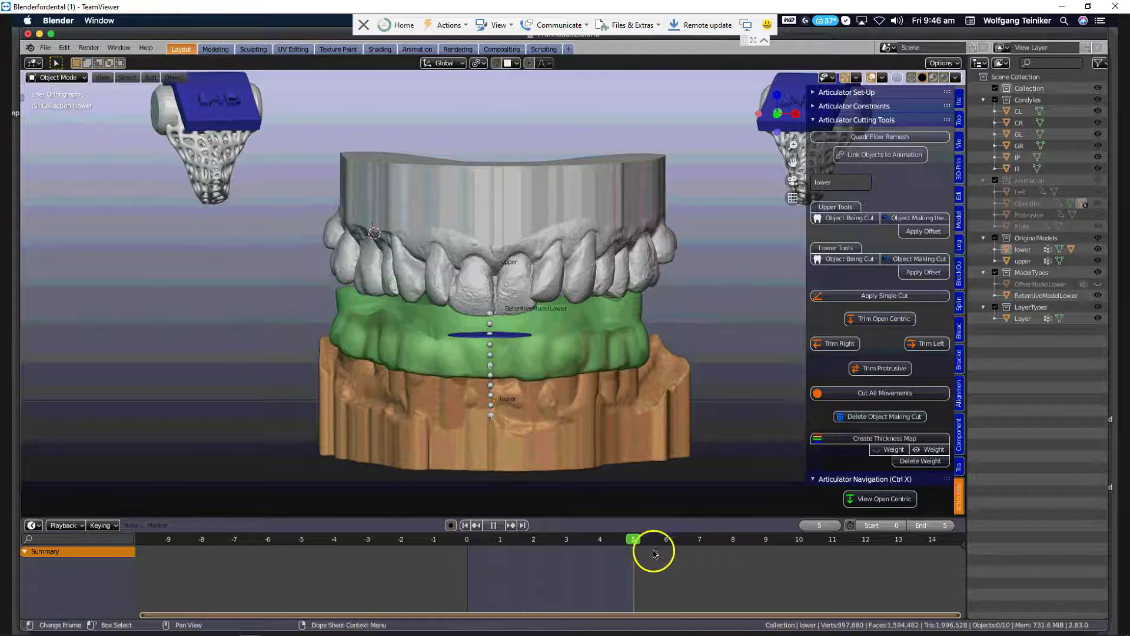
pyautogui.press('Escape')
# - Replay the jaw animation from an angled side view to check the layer against the upper teeth, stopping at frame 0
pyautogui.moveTo(460, 481); pyautogui.dragTo(508, 441, button='middle')
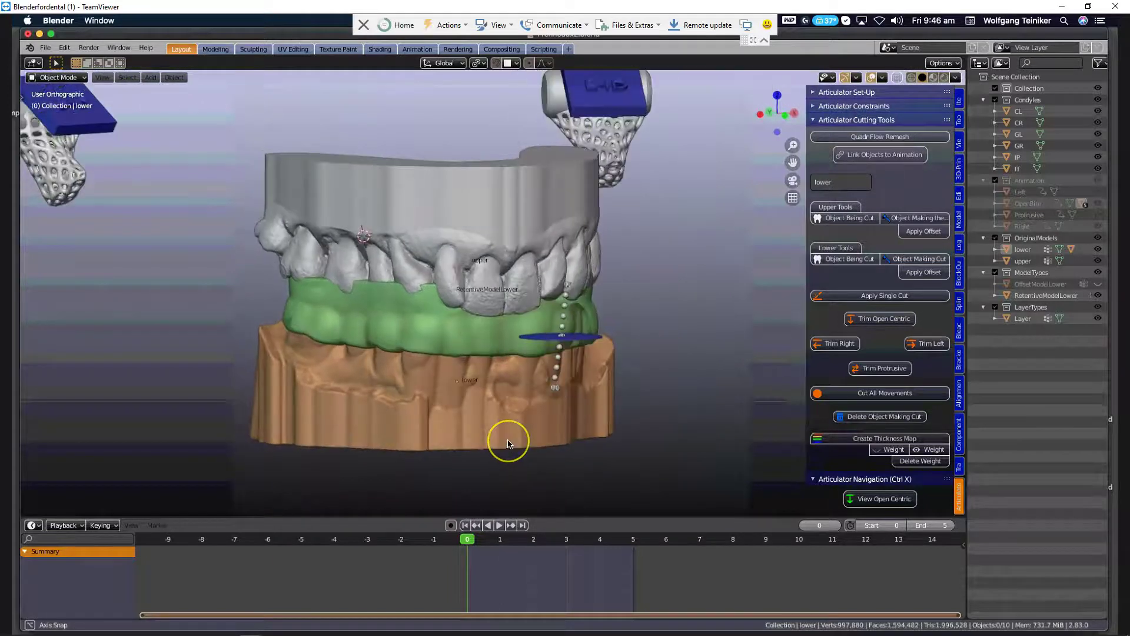
pyautogui.scroll(2, 509, 443)
pyautogui.press('space')
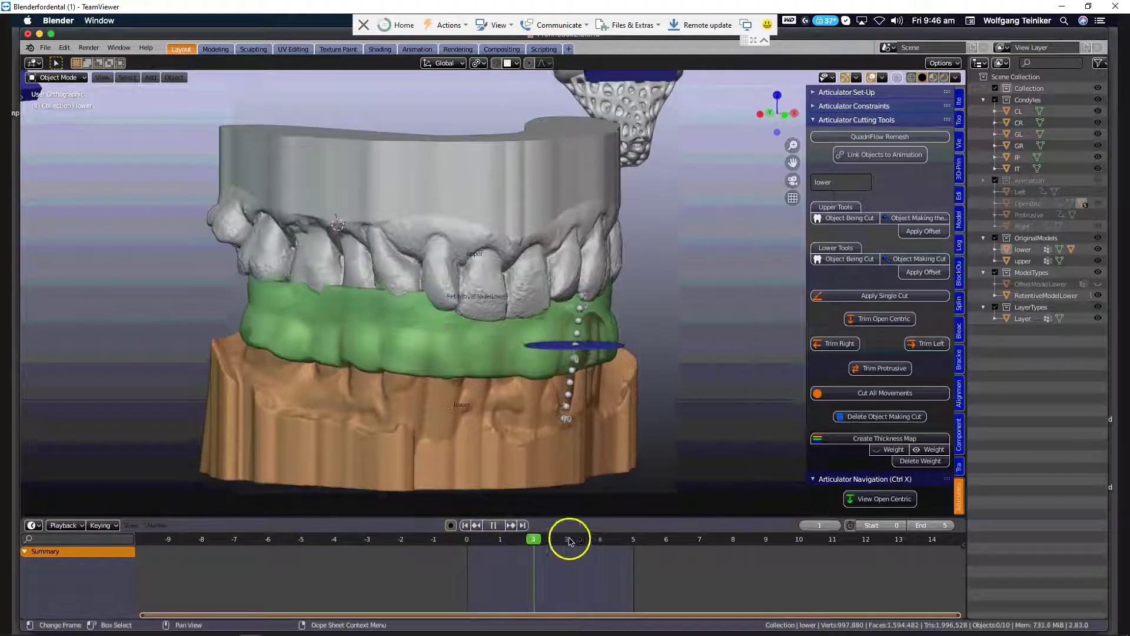
pyautogui.press('Escape')
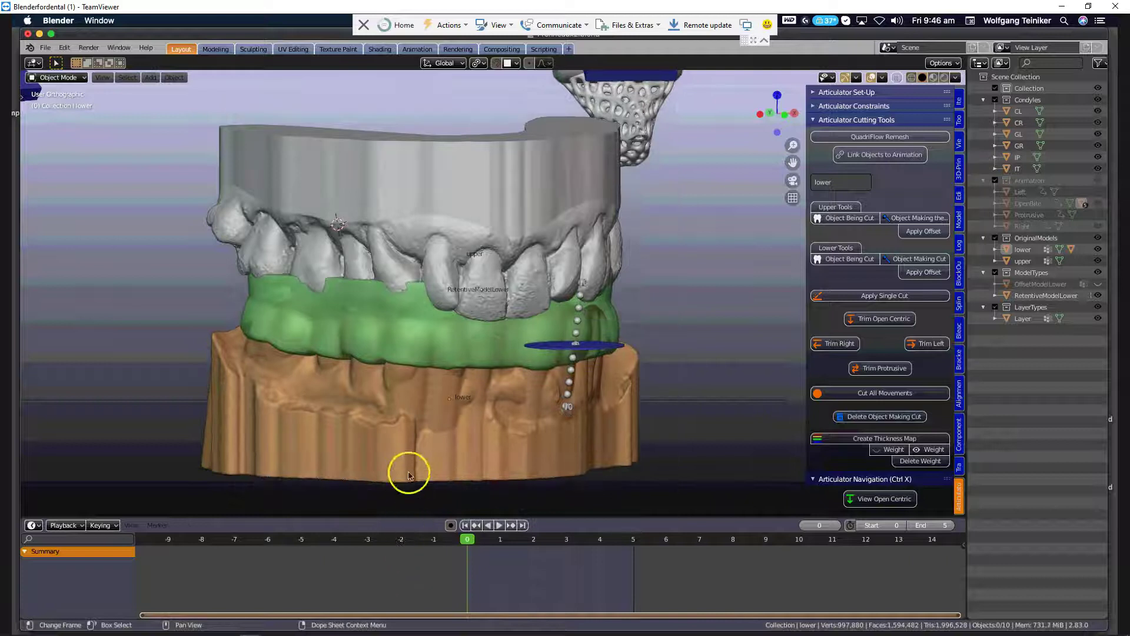
# - Examine the green layer's lower margin and its overlap with the upper teeth on both sides of the arch
pyautogui.moveTo(405, 420); pyautogui.dragTo(343, 416, button='middle')
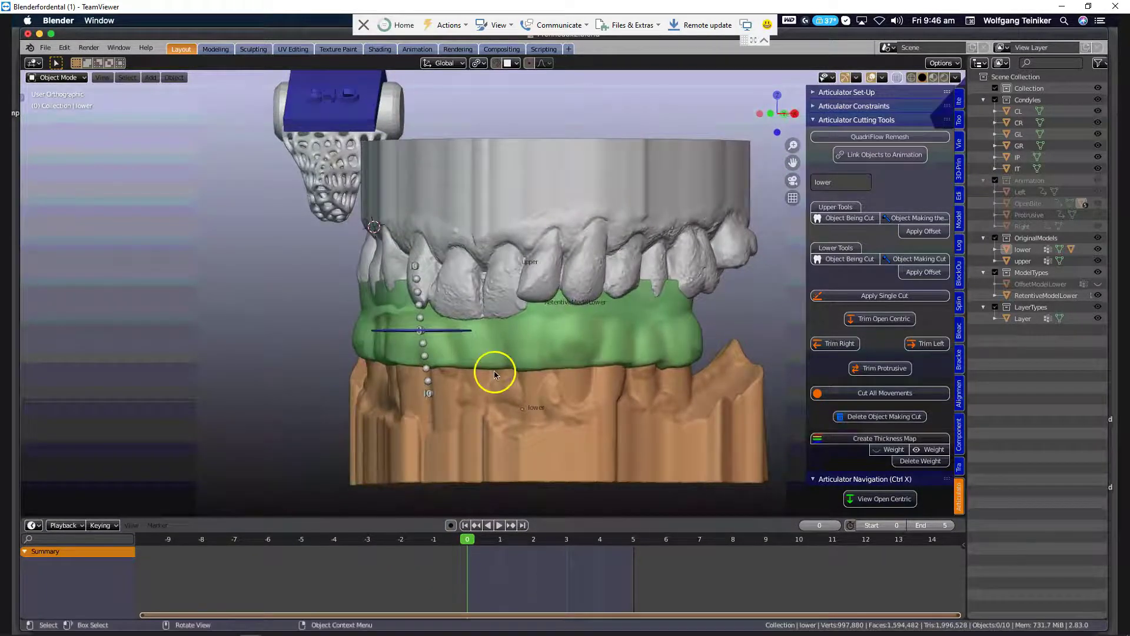
pyautogui.scroll(3, 593, 393)
pyautogui.scroll(1, 592, 393)
pyautogui.moveTo(580, 393); pyautogui.dragTo(569, 394, button='middle')
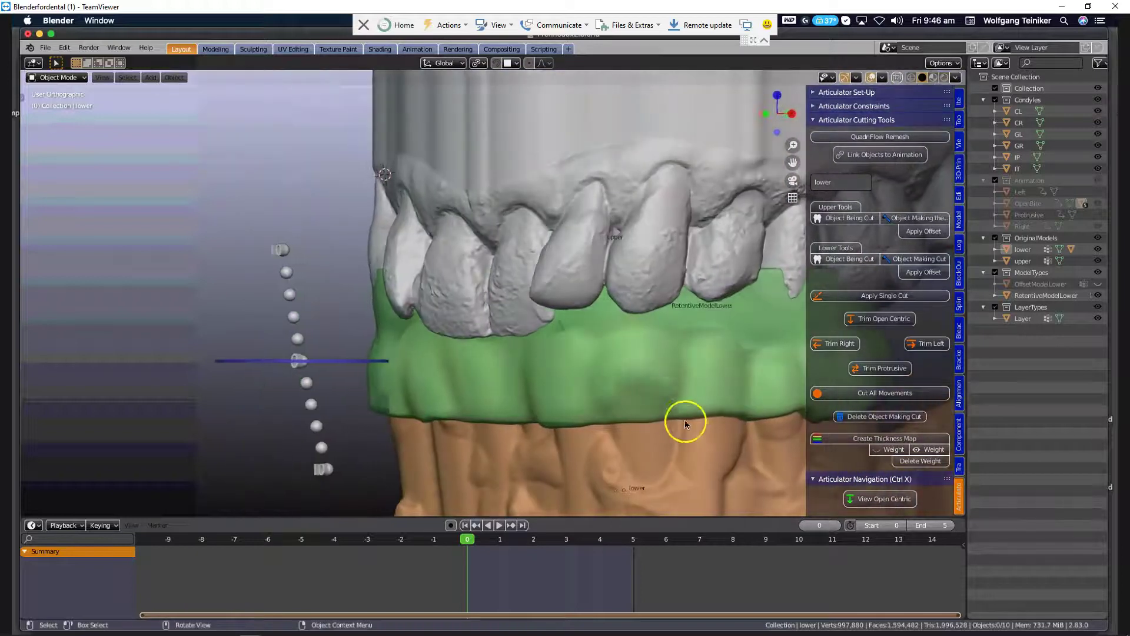
pyautogui.keyDown('shift'); pyautogui.moveTo(687, 416); pyautogui.dragTo(491, 365, button='middle'); pyautogui.keyUp('shift')
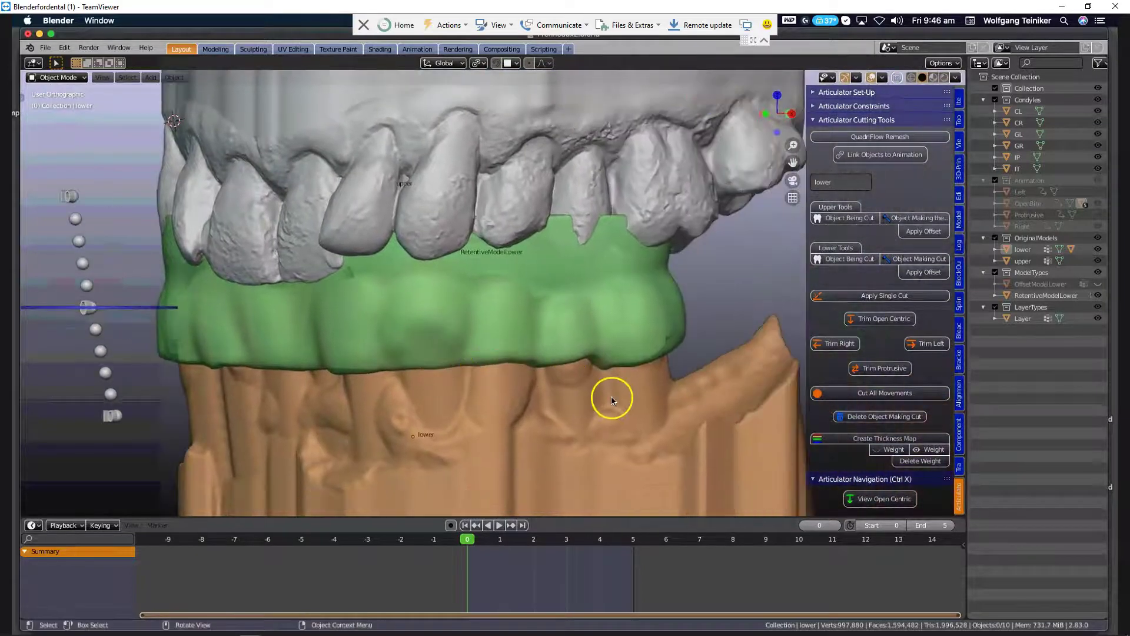
pyautogui.scroll(2, 607, 401)
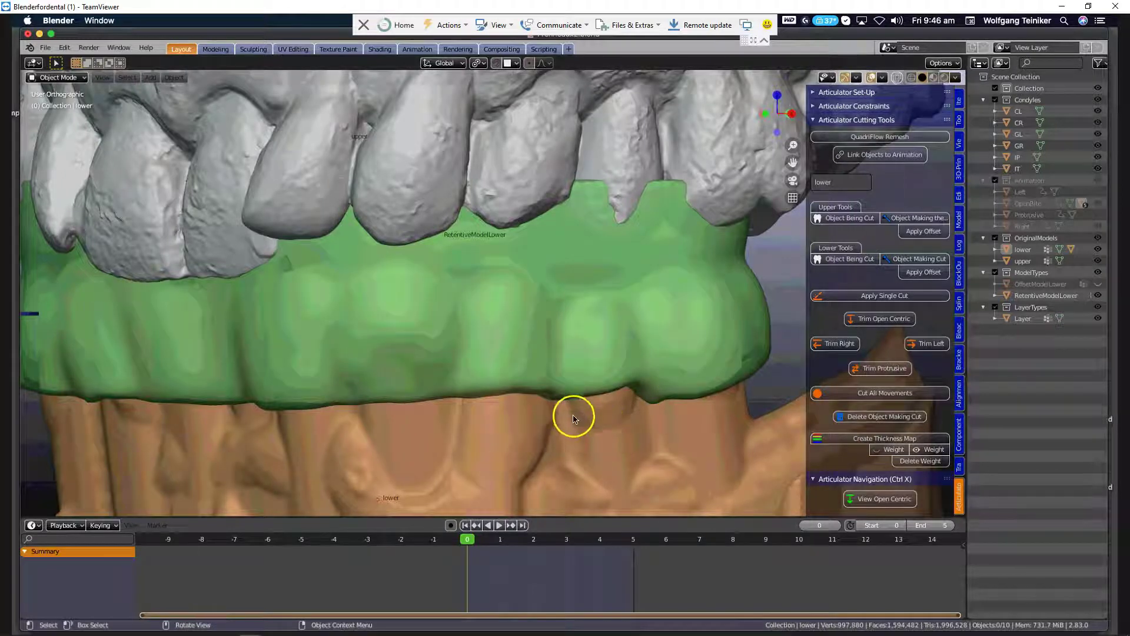
pyautogui.scroll(-4, 645, 400)
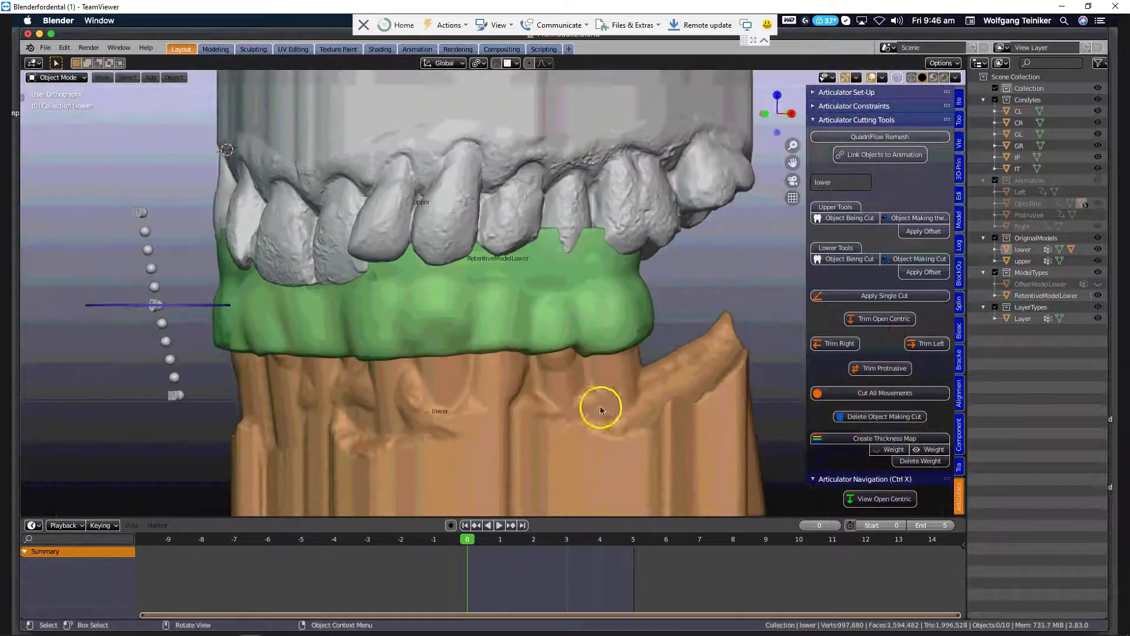
pyautogui.moveTo(357, 408); pyautogui.dragTo(649, 384, button='middle')
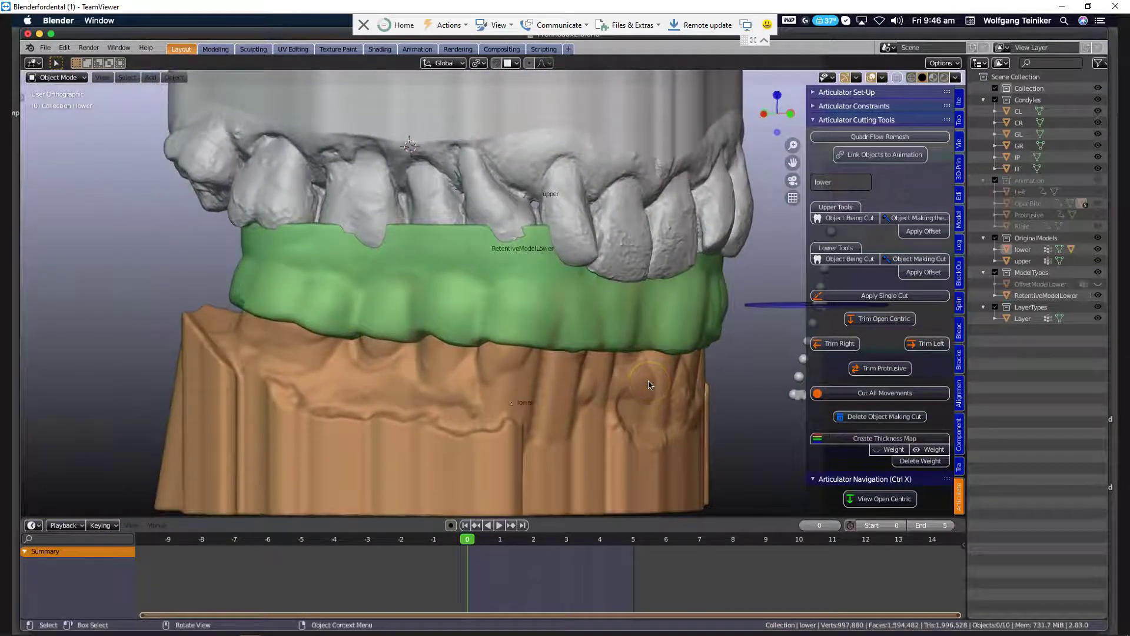
pyautogui.scroll(2, 645, 382)
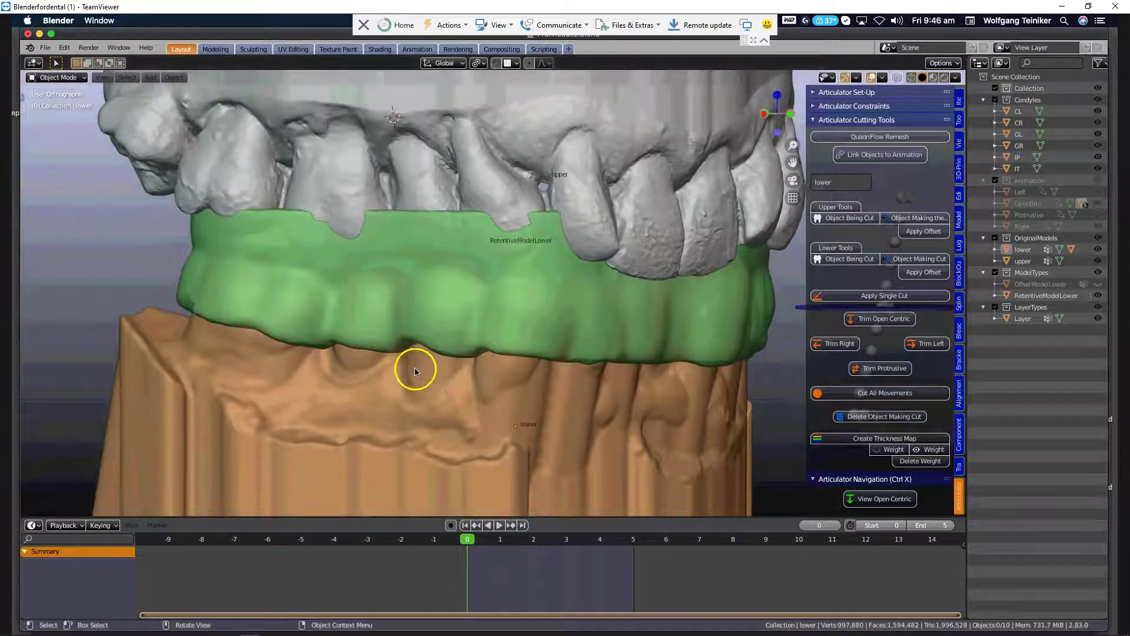
# - Hide Layer and examine the lower teeth and gum line on the outer and inner sides of the arch
pyautogui.click(465, 257)
pyautogui.press('h')
pyautogui.click(439, 367)
pyautogui.scroll(1, 440, 368)
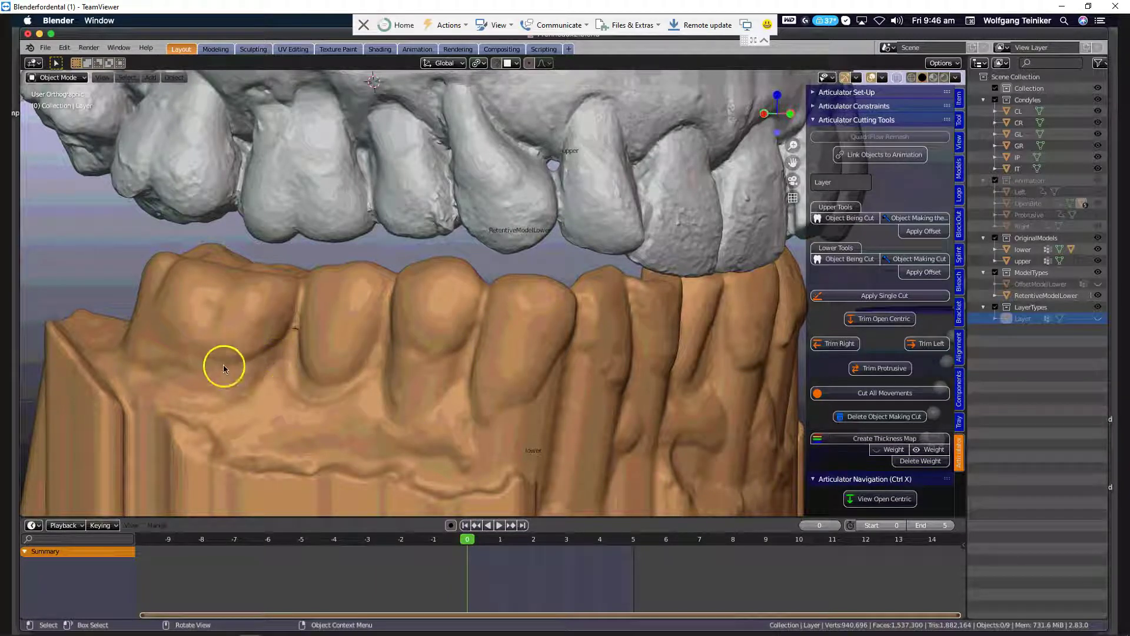
pyautogui.moveTo(625, 379); pyautogui.dragTo(596, 376, button='middle')
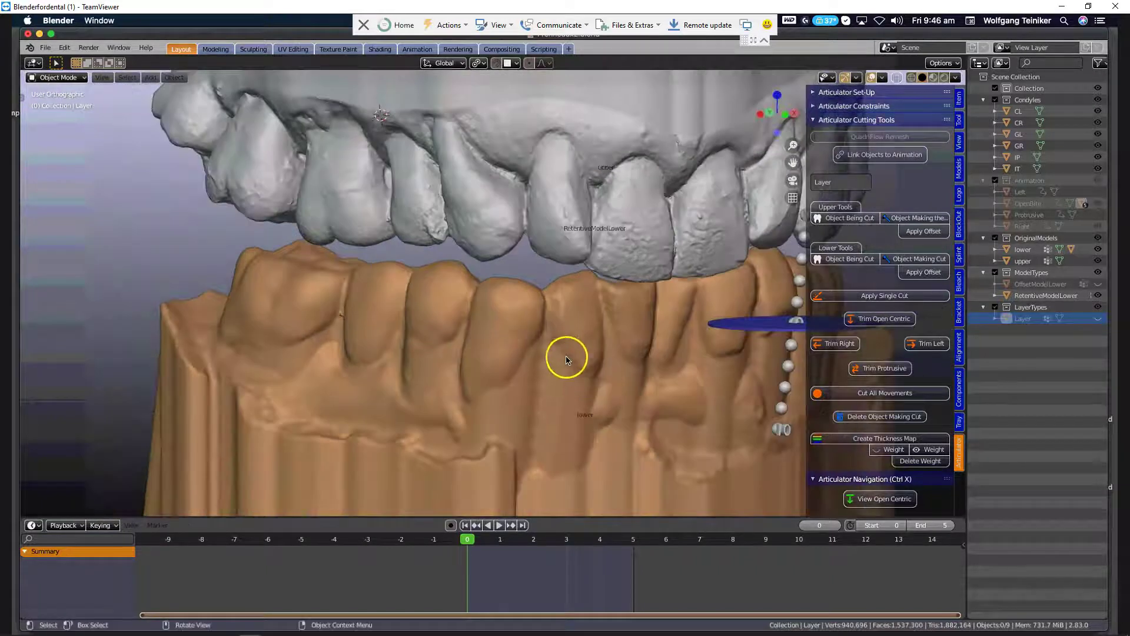
pyautogui.moveTo(634, 361); pyautogui.dragTo(462, 340, button='middle')
pyautogui.scroll(1, 435, 343)
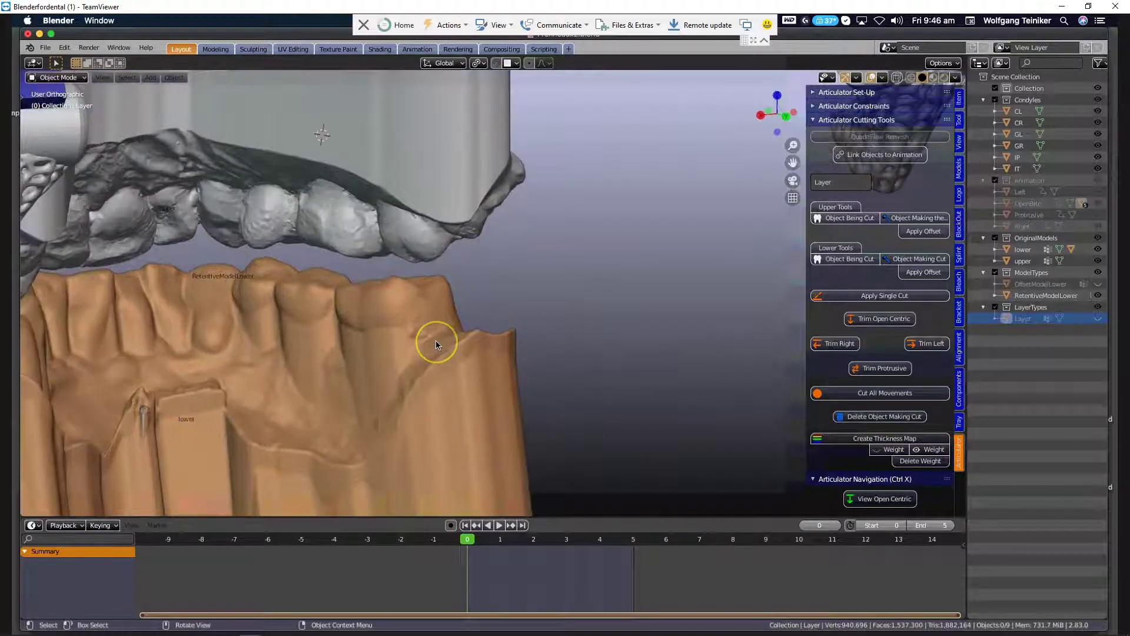
# - Reveal all hidden objects and hide OffsetModelLower again
pyautogui.hotkey('alt', 'h')
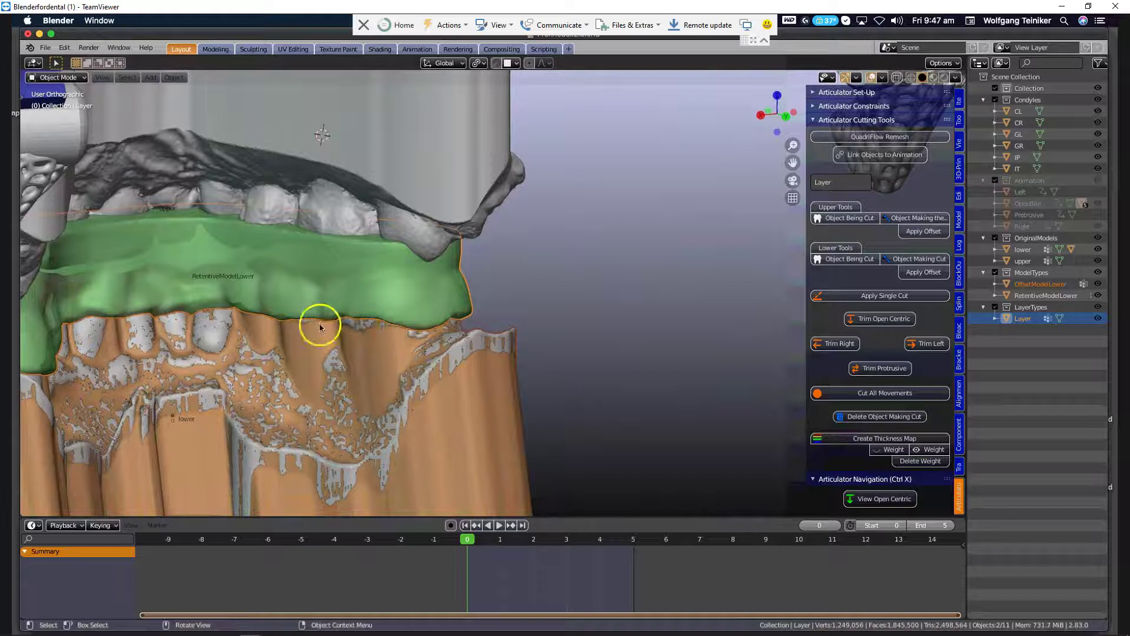
pyautogui.click(467, 345)
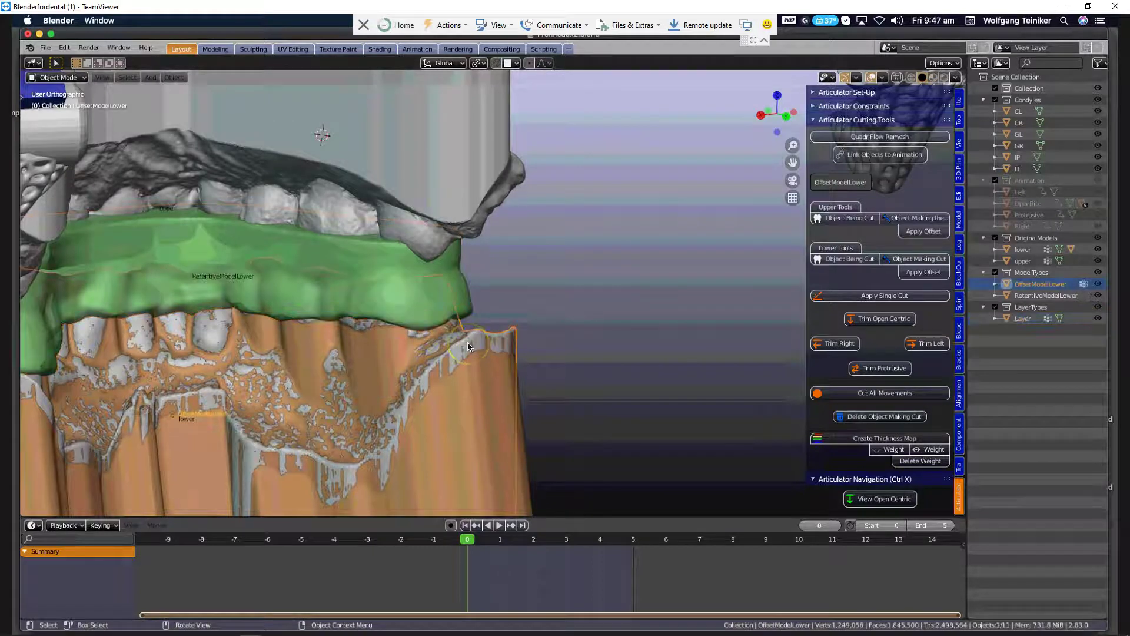
pyautogui.press('h')
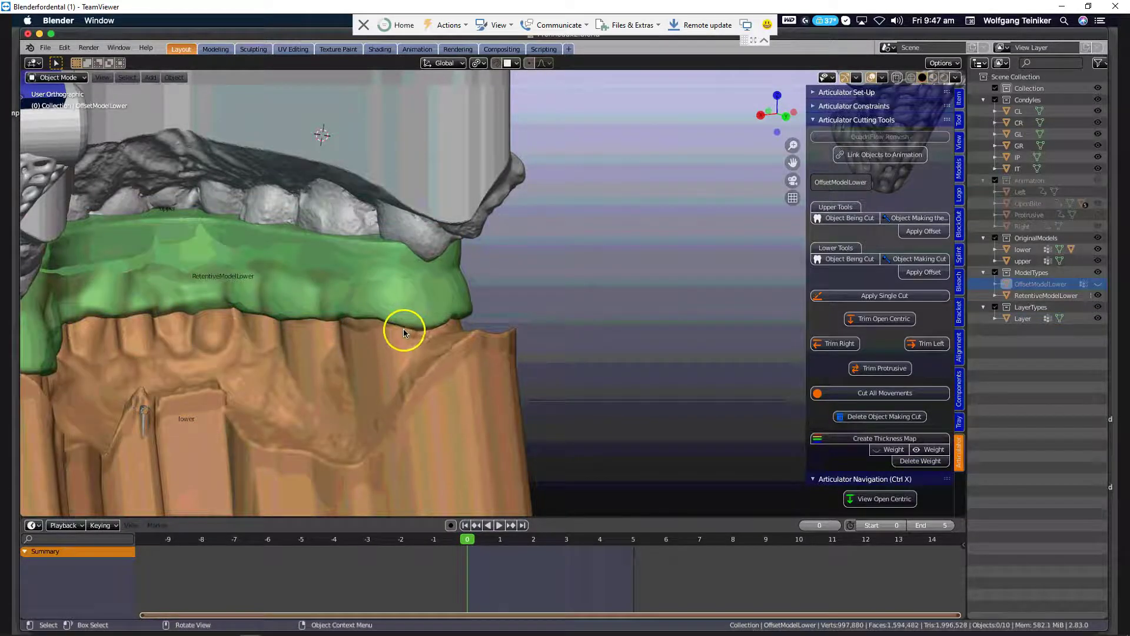
# - Delete the green Layer object from between the upper and lower models
pyautogui.scroll(-3, 404, 329)
pyautogui.moveTo(476, 323); pyautogui.dragTo(266, 320, button='middle')
pyautogui.keyDown('shift'); pyautogui.moveTo(559, 336); pyautogui.dragTo(429, 341, button='middle'); pyautogui.keyUp('shift')
pyautogui.moveTo(535, 329); pyautogui.dragTo(506, 318, button='middle')
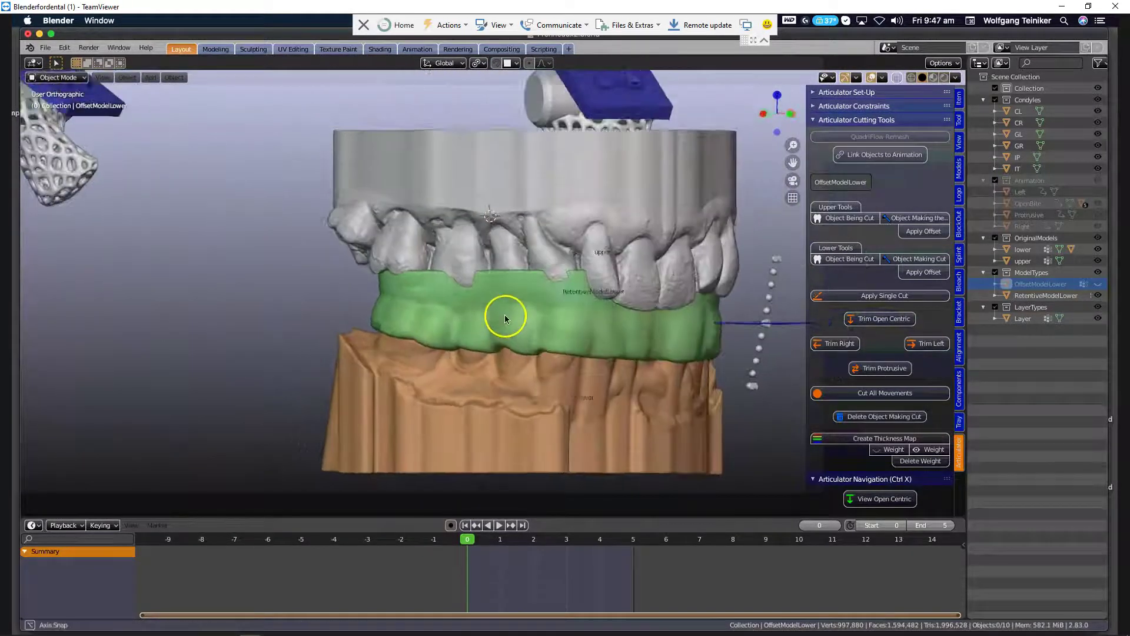
pyautogui.scroll(1, 578, 336)
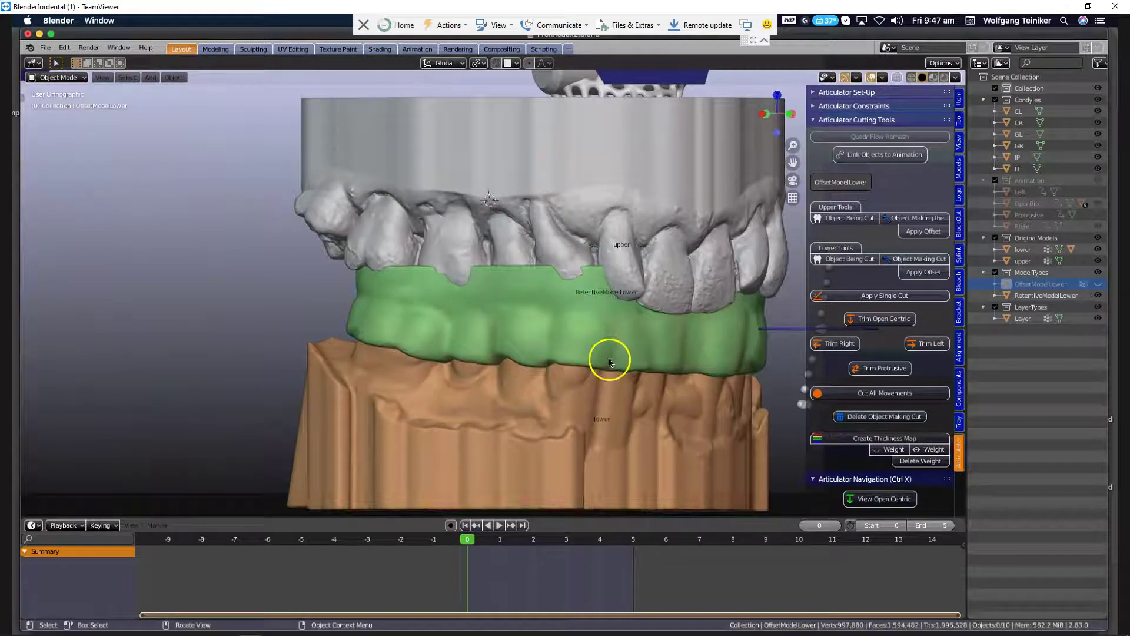
pyautogui.keyDown('shift'); pyautogui.moveTo(578, 348); pyautogui.dragTo(516, 337, button='middle'); pyautogui.keyUp('shift')
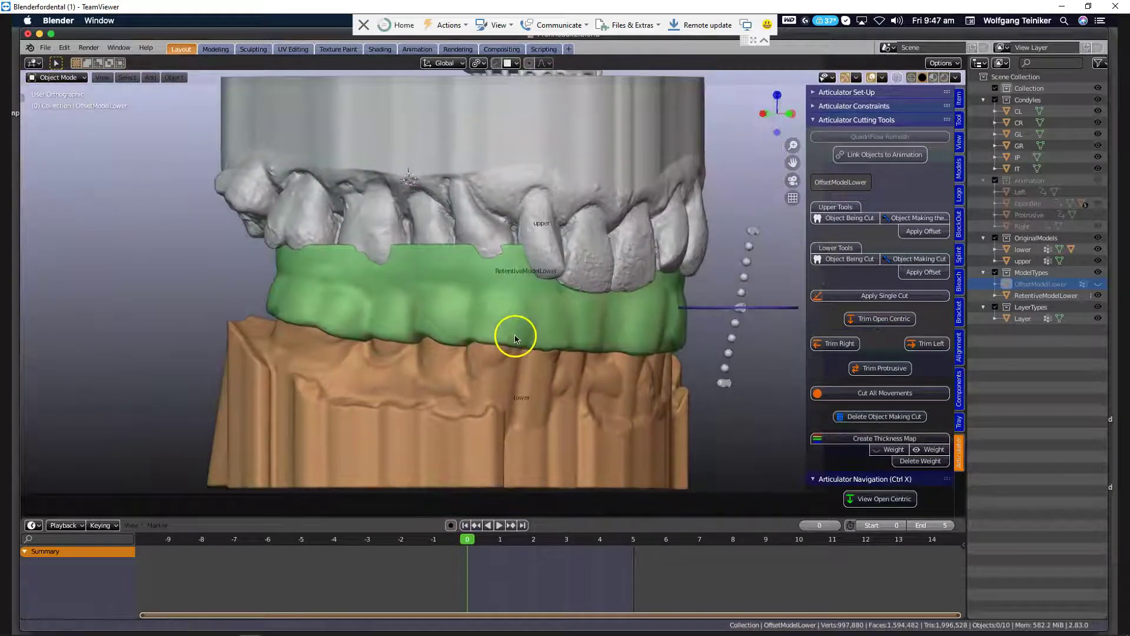
pyautogui.click(440, 288)
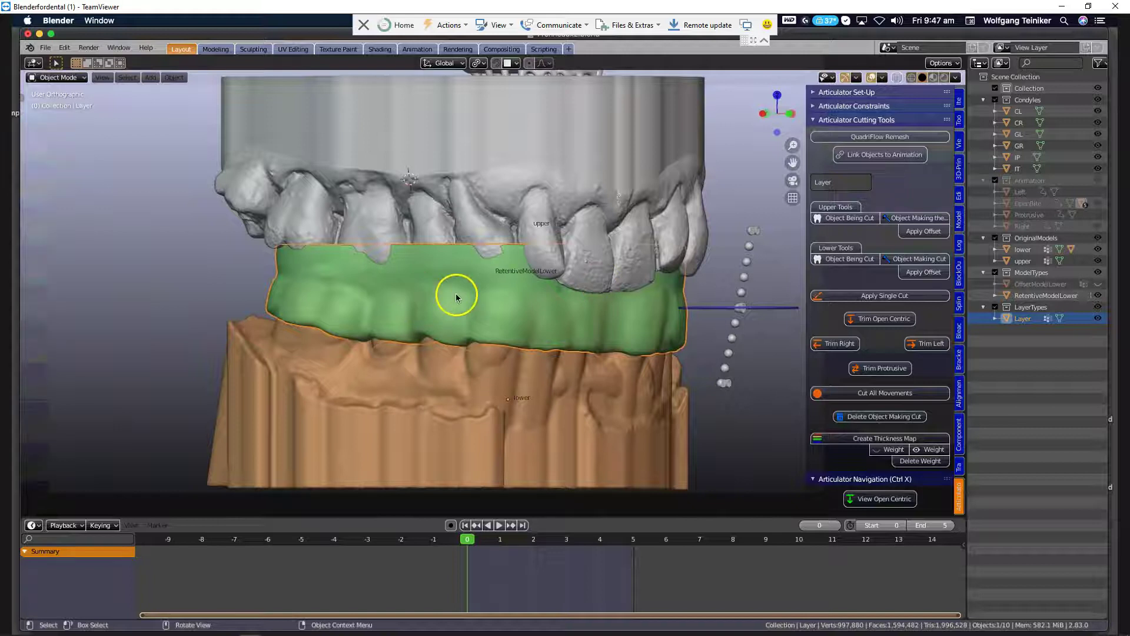
pyautogui.press('x')
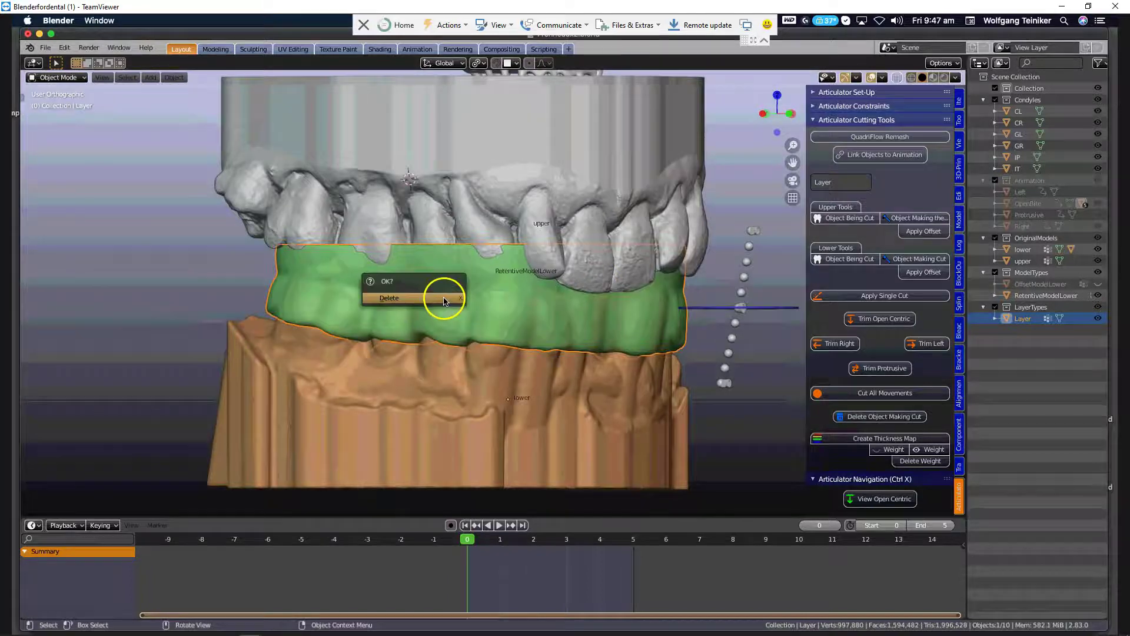
pyautogui.click(402, 305)
# - Select RetentiveModelLower and name it as the target model for the Splint-Draw Method
pyautogui.click(463, 340)
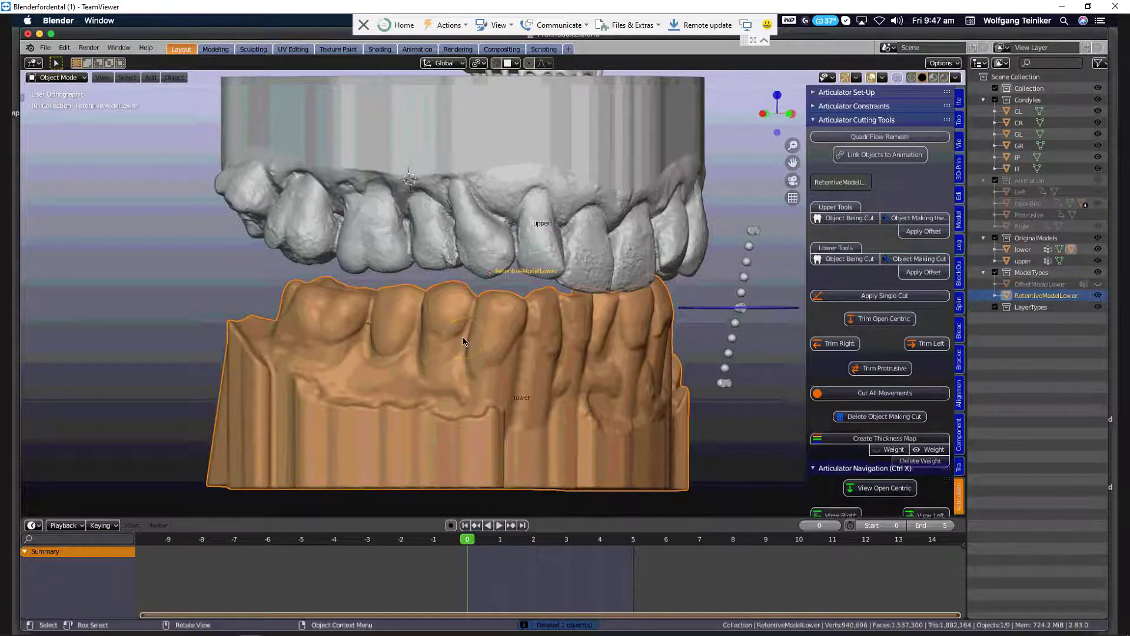
pyautogui.moveTo(464, 338); pyautogui.dragTo(470, 349, button='middle')
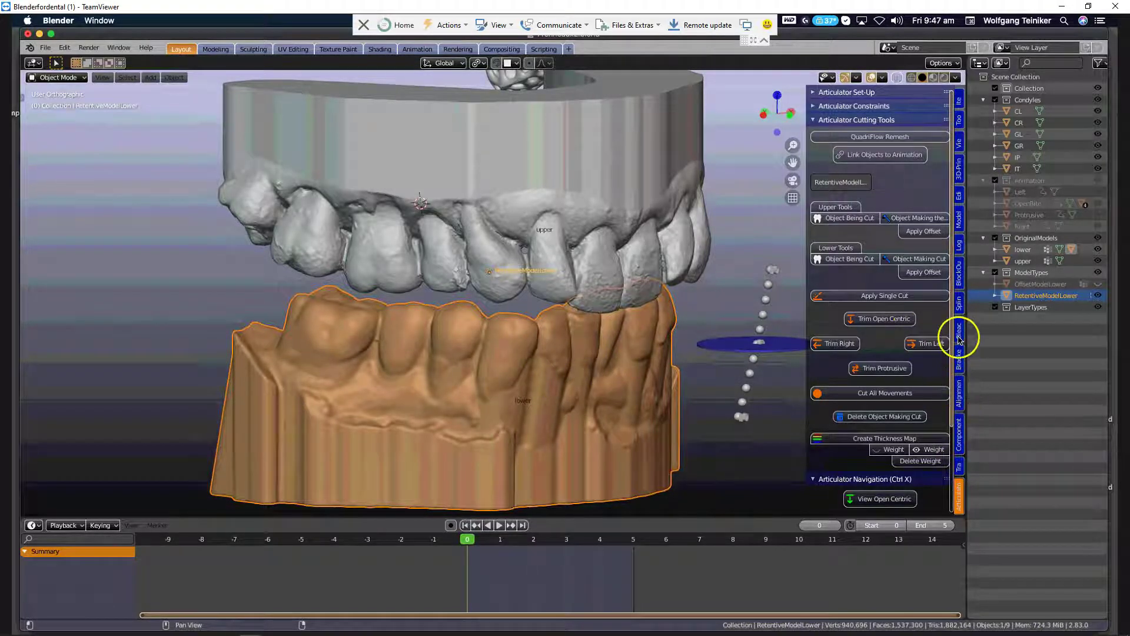
pyautogui.click(960, 309)
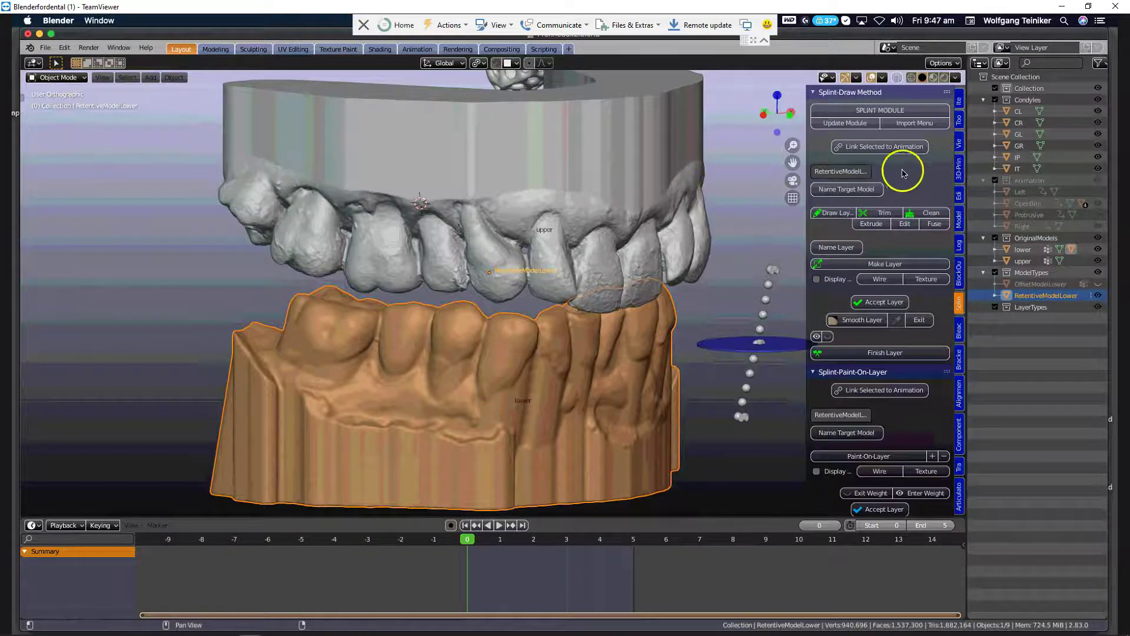
pyautogui.click(847, 189)
# - Draw the splint outline on TargetModel from the first side's back molar along the outer gum line and around the front teeth
pyautogui.moveTo(466, 333); pyautogui.dragTo(401, 363, button='middle')
pyautogui.scroll(3, 391, 385)
pyautogui.scroll(1, 391, 385)
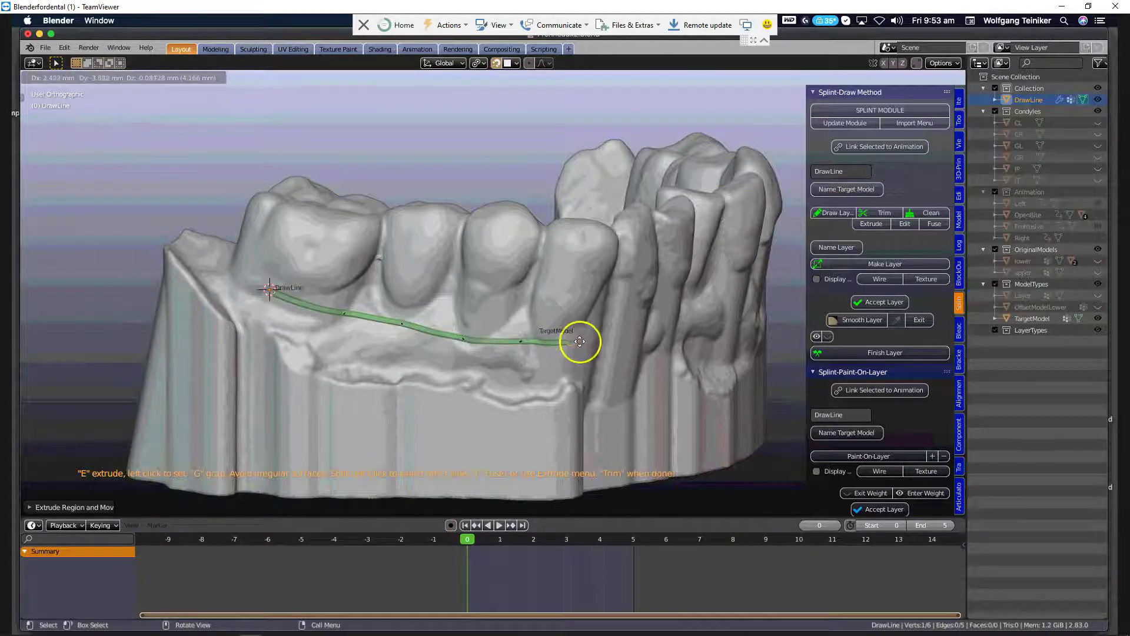
pyautogui.click(580, 341)
pyautogui.moveTo(645, 360); pyautogui.dragTo(593, 361, button='middle')
pyautogui.press('e')
pyautogui.click(747, 323)
pyautogui.moveTo(747, 322); pyautogui.dragTo(472, 351, button='middle')
pyautogui.press('e')
pyautogui.click(580, 321)
pyautogui.moveTo(638, 335); pyautogui.dragTo(588, 336, button='middle')
# - Extend the splint outline along the outer gum line of the opposite side towards its last molar
pyautogui.press('e')
pyautogui.click(679, 333)
pyautogui.moveTo(683, 342); pyautogui.dragTo(465, 348, button='middle')
pyautogui.press('e')
pyautogui.click(549, 348)
pyautogui.press('e')
pyautogui.click(622, 348)
# - Carry the outline around behind the opposite side's last molar and forward along the inner gum line
pyautogui.moveTo(633, 346); pyautogui.dragTo(283, 329, button='middle')
pyautogui.press('e')
pyautogui.click(386, 342)
pyautogui.moveTo(396, 334); pyautogui.dragTo(359, 329, button='middle')
pyautogui.press('e')
pyautogui.click(457, 314)
pyautogui.press('e')
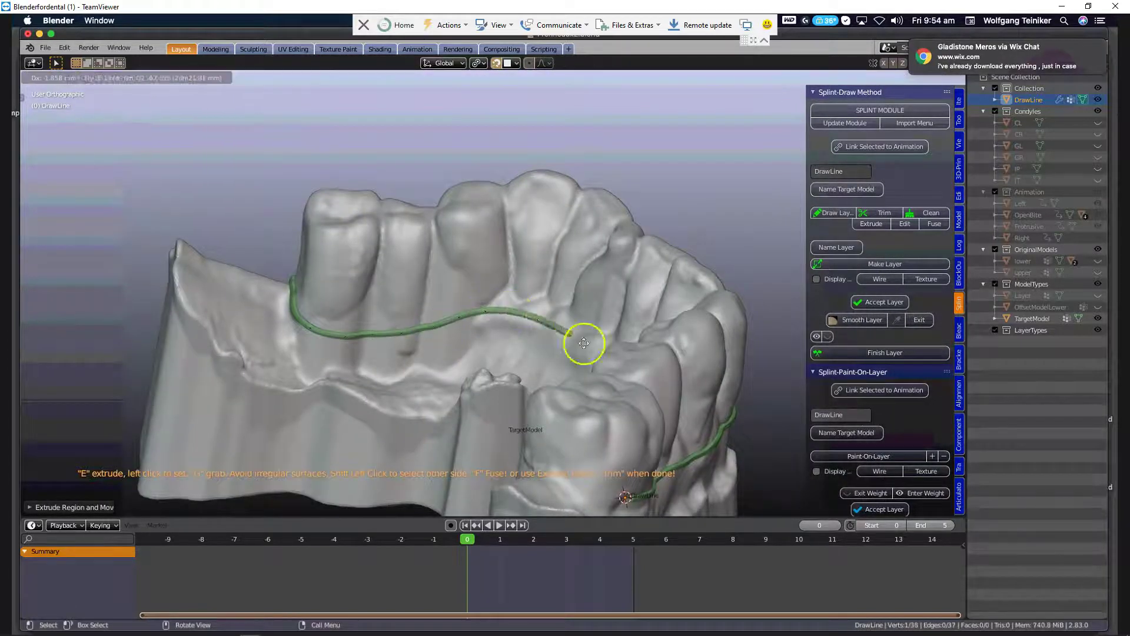
pyautogui.click(584, 346)
# - Continue the outline along the inner side of the front teeth to the premolars on the starting side
pyautogui.moveTo(589, 346); pyautogui.dragTo(474, 346, button='middle')
pyautogui.press('e')
pyautogui.click(532, 330)
pyautogui.press('e')
pyautogui.click(603, 328)
pyautogui.moveTo(603, 329); pyautogui.dragTo(411, 350, button='middle')
pyautogui.press('e')
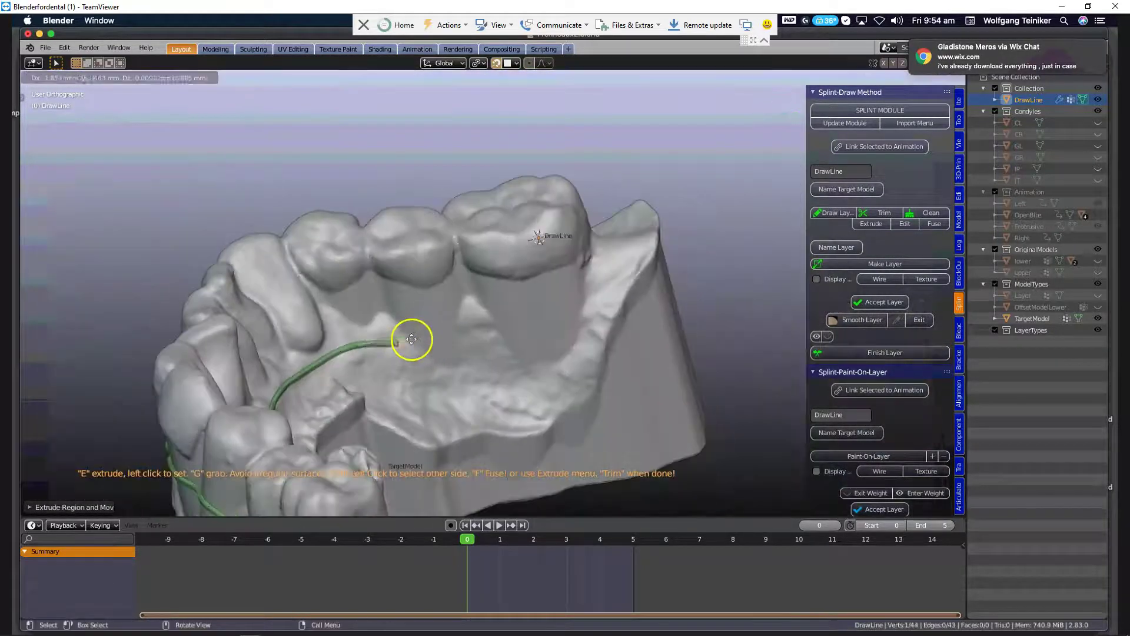
pyautogui.click(415, 335)
# - Extend the outline along the inner gum line of the starting side to behind its last molar
pyautogui.press('e')
pyautogui.click(463, 324)
pyautogui.press('e')
pyautogui.click(492, 321)
pyautogui.press('e')
pyautogui.click(528, 320)
pyautogui.press('e')
pyautogui.click(573, 308)
pyautogui.press('e')
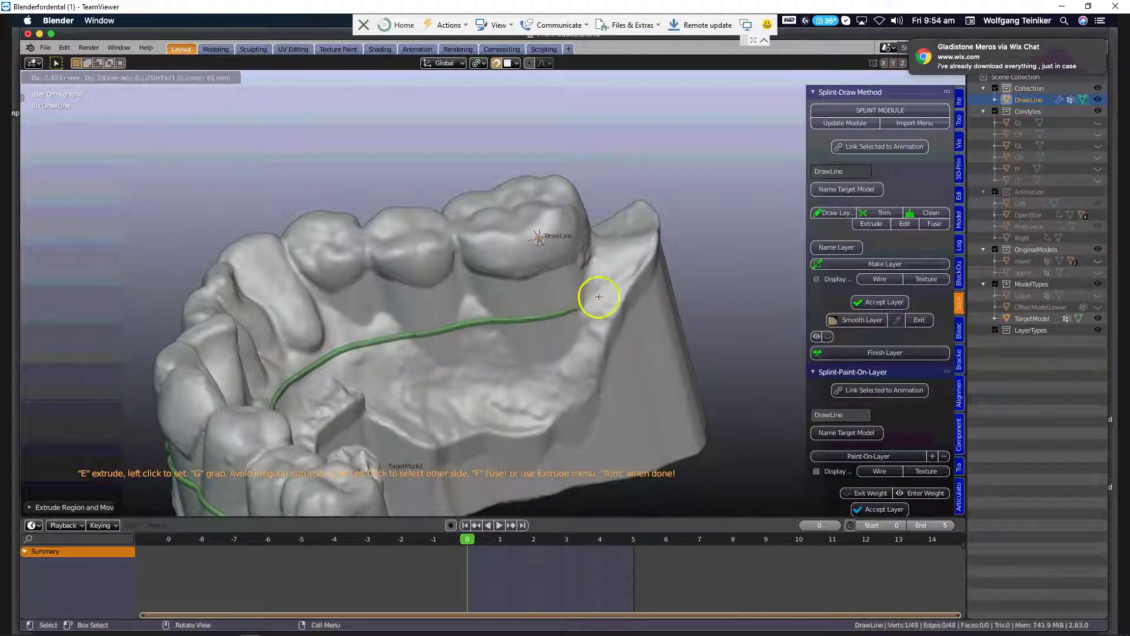
pyautogui.click(614, 274)
pyautogui.press('e')
pyautogui.click(617, 256)
# - Wrap the outline around the back of the last molar and fuse its end to the starting point to close the loop
pyautogui.moveTo(578, 288); pyautogui.dragTo(382, 292, button='middle')
pyautogui.press('e')
pyautogui.click(386, 305)
pyautogui.press('e')
pyautogui.click(403, 331)
pyautogui.press('e')
pyautogui.click(434, 348)
pyautogui.keyDown('shift'); pyautogui.click(472, 351); pyautogui.keyUp('shift')
pyautogui.press('f')
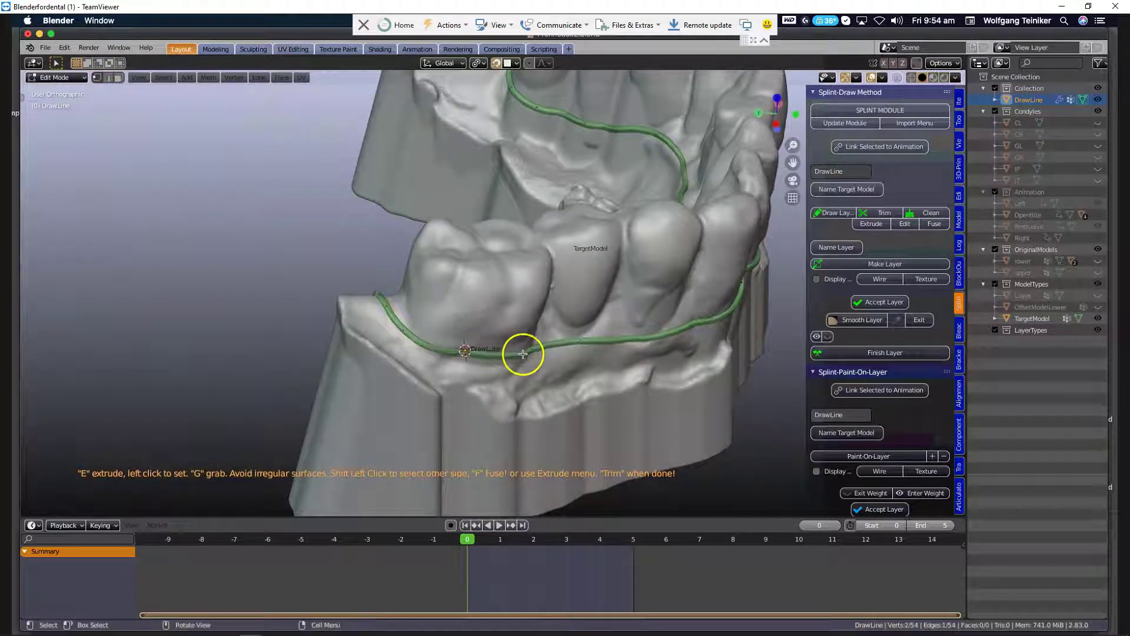
pyautogui.moveTo(715, 317); pyautogui.dragTo(659, 321, button='middle')
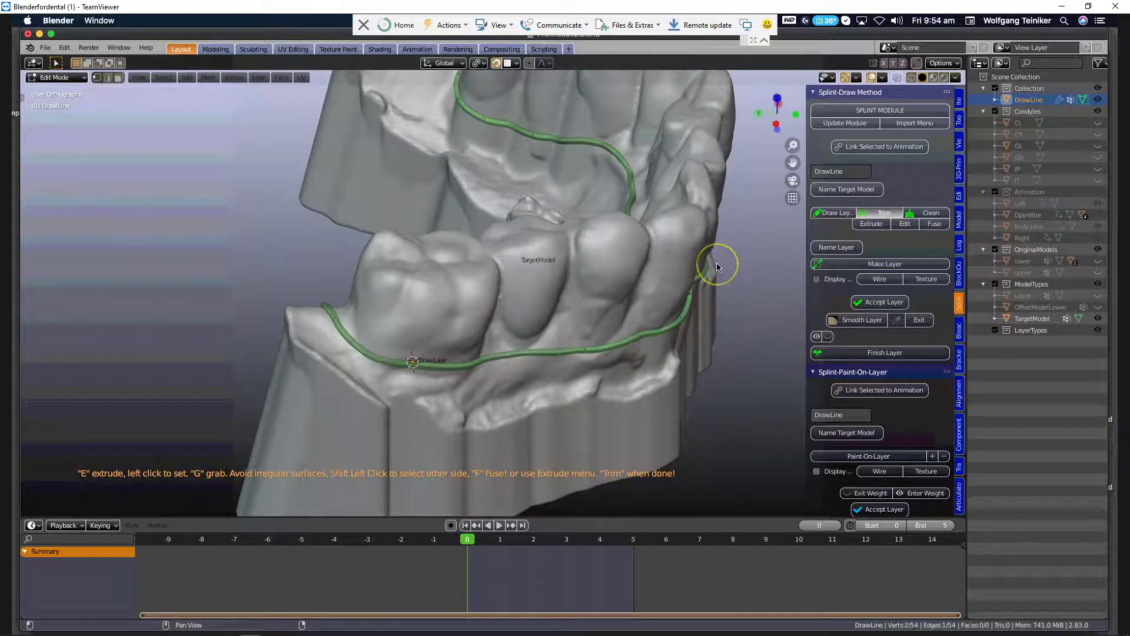
# - Trim the model along the closed outline, keep the tooth-side surface and clean away the rest
pyautogui.click(602, 271)
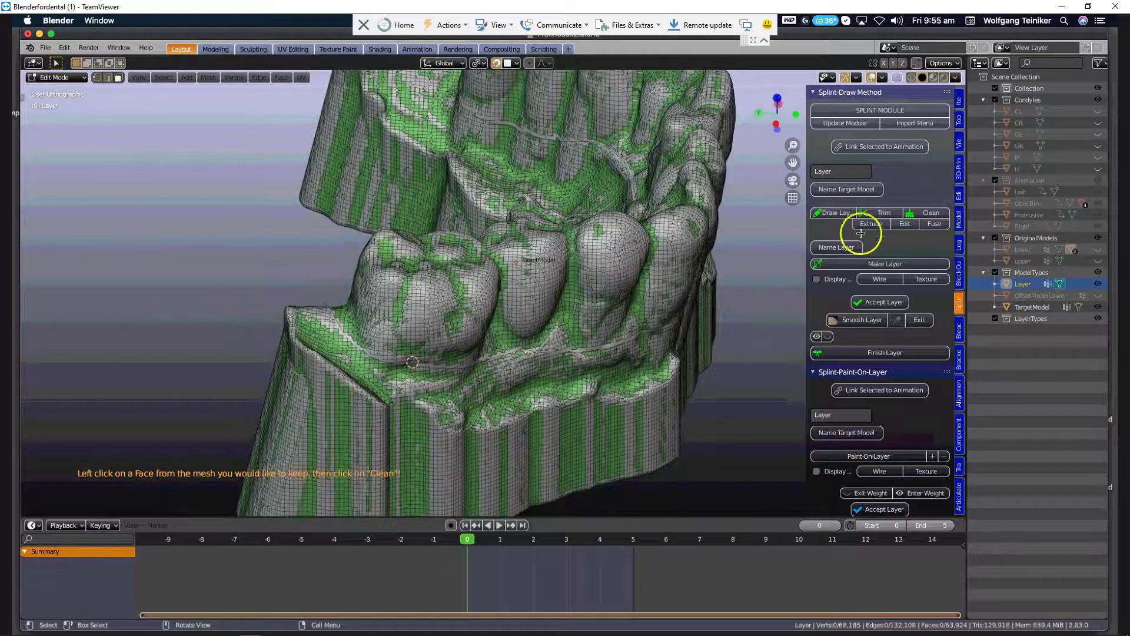
pyautogui.click(926, 215)
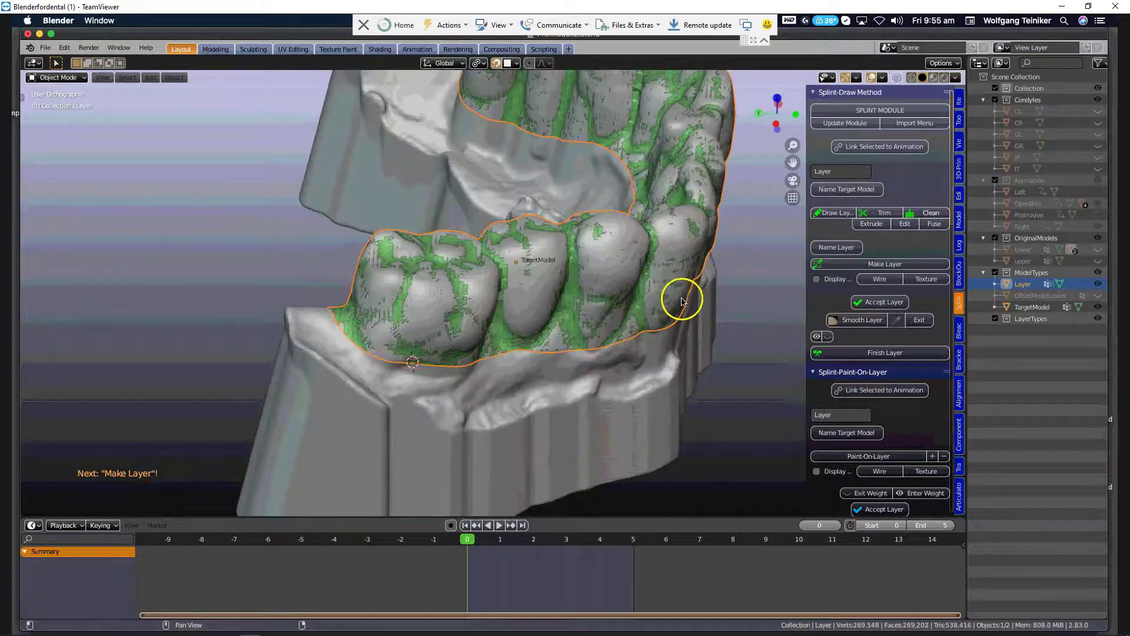
pyautogui.moveTo(414, 352); pyautogui.dragTo(644, 345, button='middle')
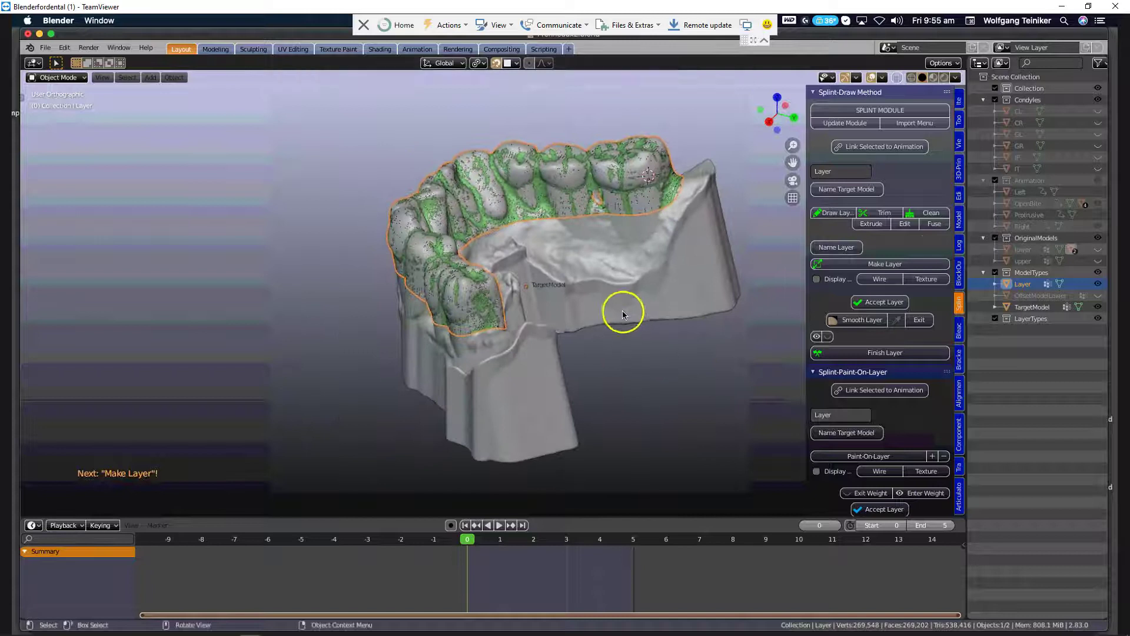
# - Examine the inner side of the trimmed layer between the molars for holes in the surface
pyautogui.scroll(5, 622, 308)
pyautogui.moveTo(628, 259); pyautogui.dragTo(559, 319, button='middle')
pyautogui.scroll(-4, 485, 383)
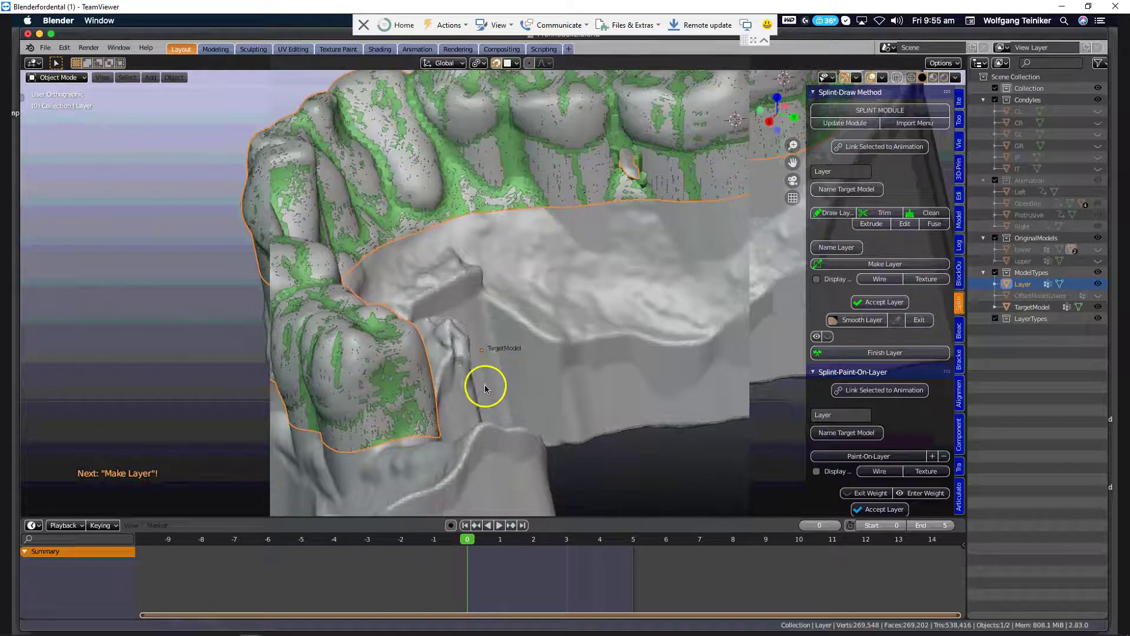
pyautogui.scroll(5, 566, 274)
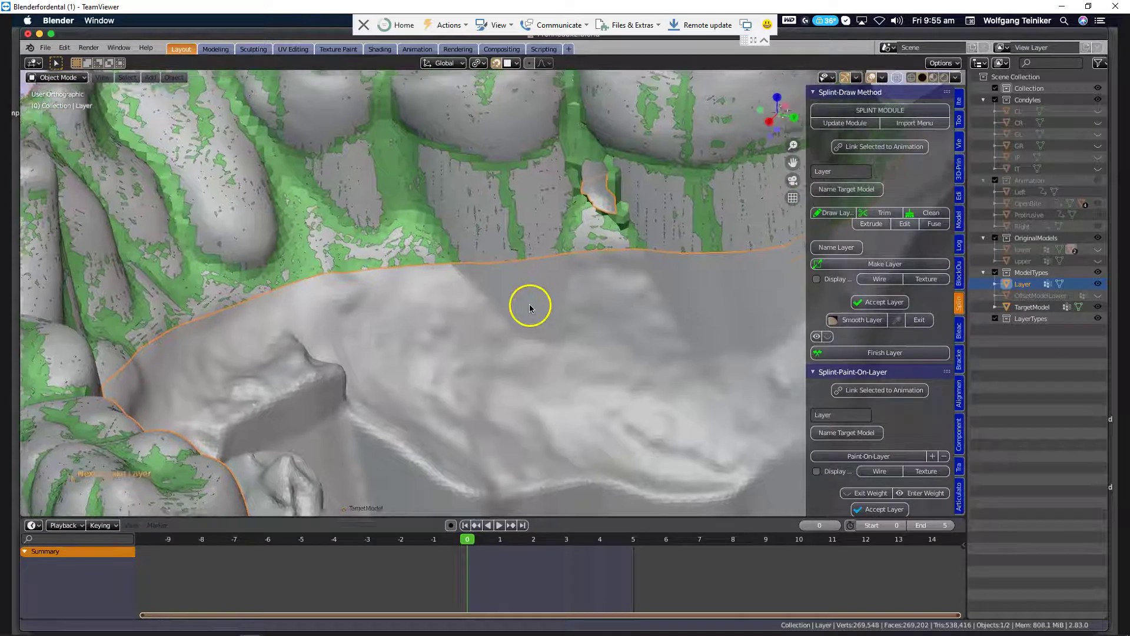
pyautogui.moveTo(529, 304); pyautogui.dragTo(462, 411, button='middle')
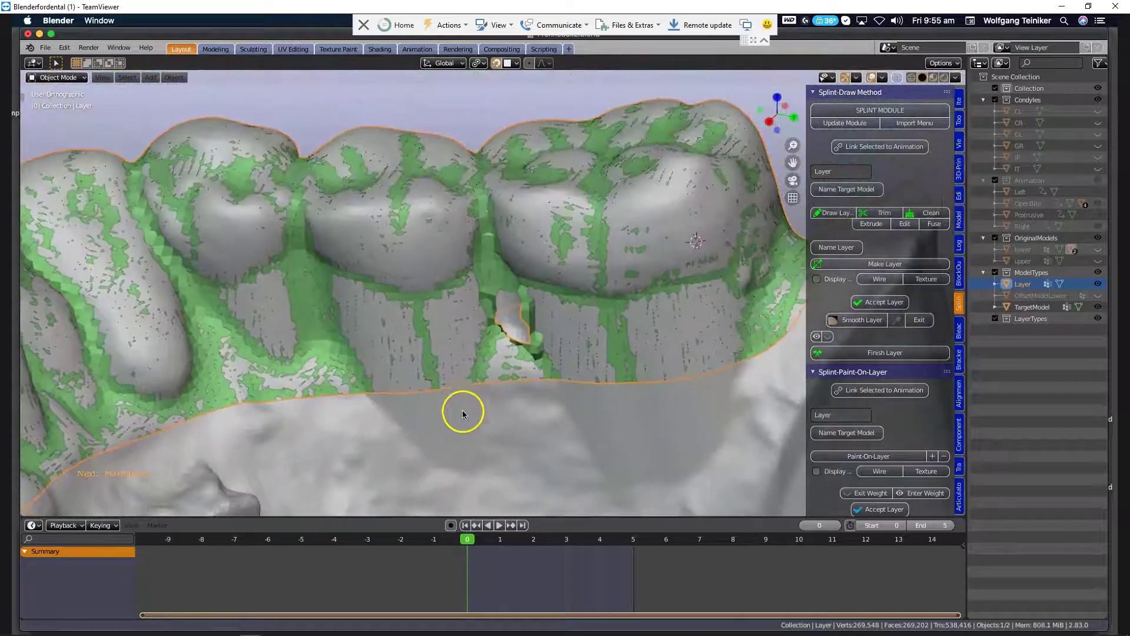
pyautogui.scroll(3, 489, 368)
pyautogui.moveTo(502, 359)
pyautogui.mouseDown(button='middle')
pyautogui.moveTo(496, 344)
pyautogui.moveTo(498, 372)
pyautogui.mouseUp(button='middle')
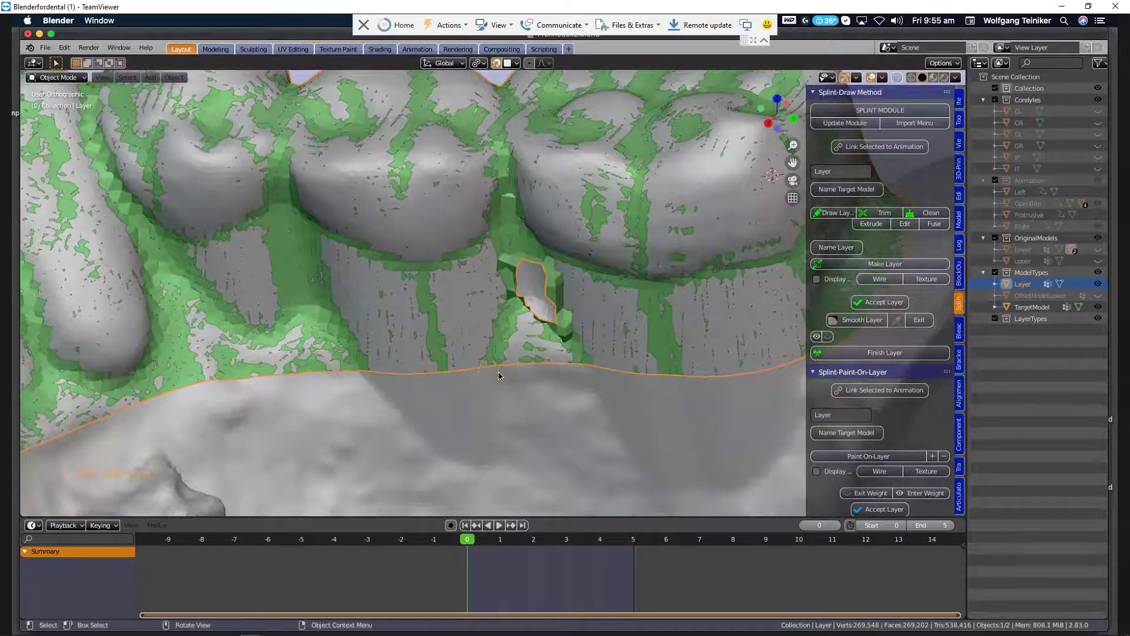
pyautogui.scroll(-1, 498, 372)
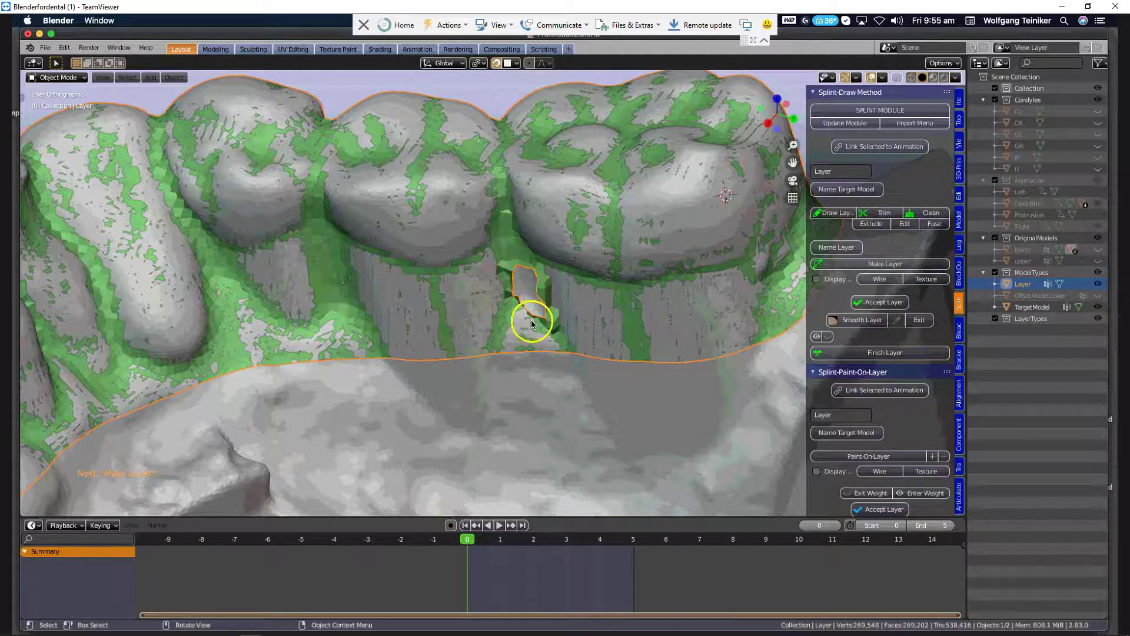
pyautogui.scroll(-2, 531, 320)
pyautogui.scroll(-1, 530, 327)
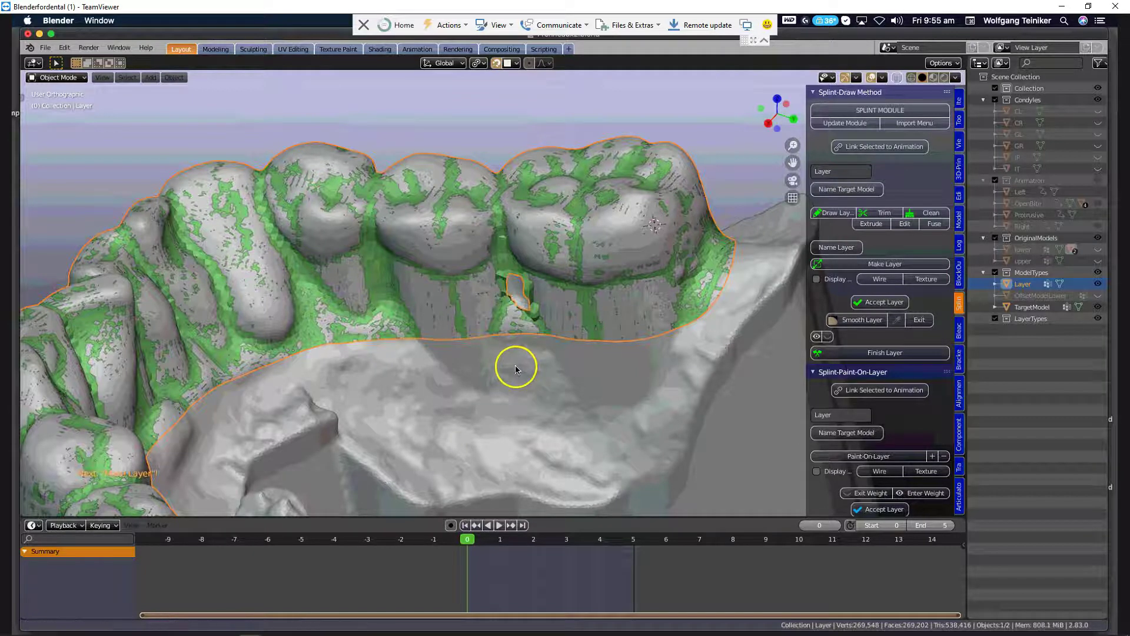
pyautogui.keyDown('shift'); pyautogui.moveTo(513, 369); pyautogui.dragTo(533, 356, button='middle'); pyautogui.keyUp('shift')
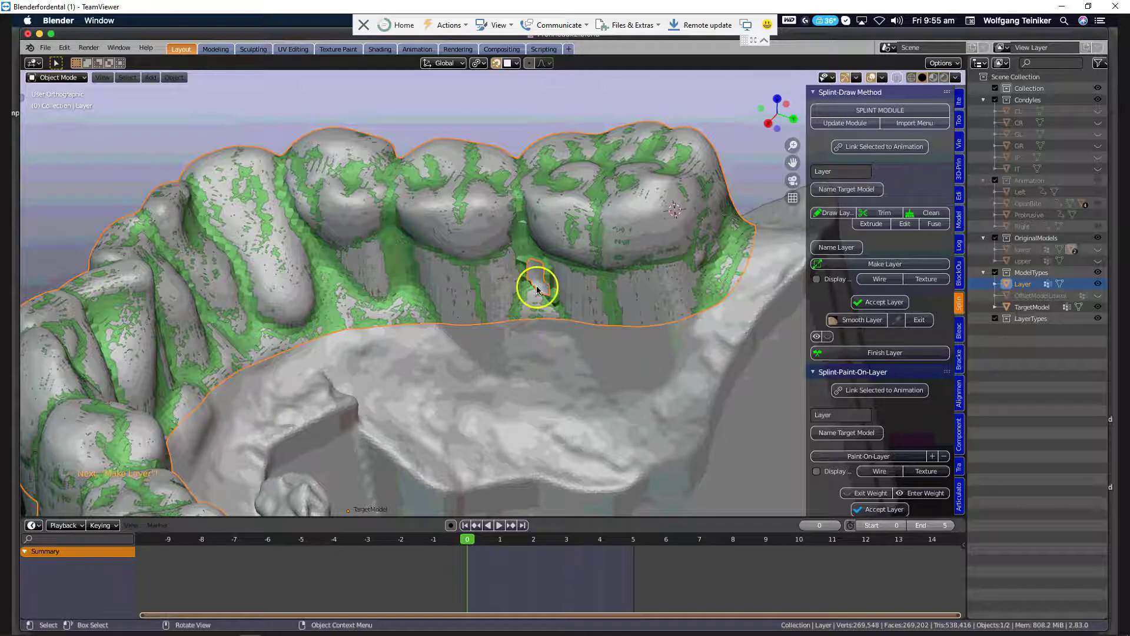
# - Fill the hole in the trimmed layer between the molars on the inner side
pyautogui.scroll(1, 535, 285)
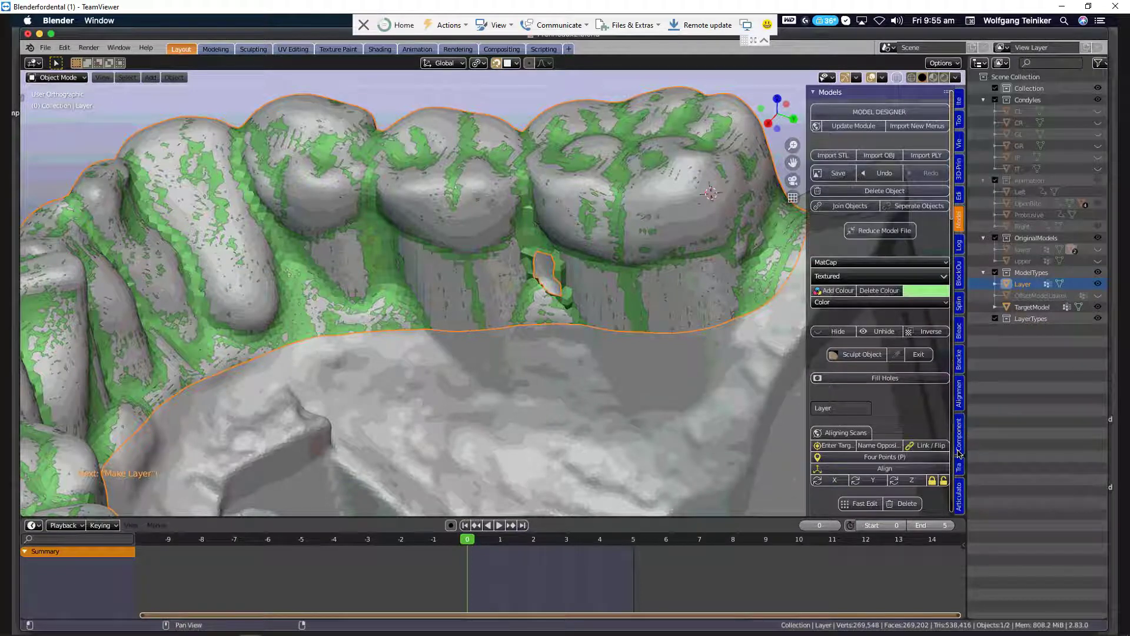
pyautogui.scroll(-4, 958, 453)
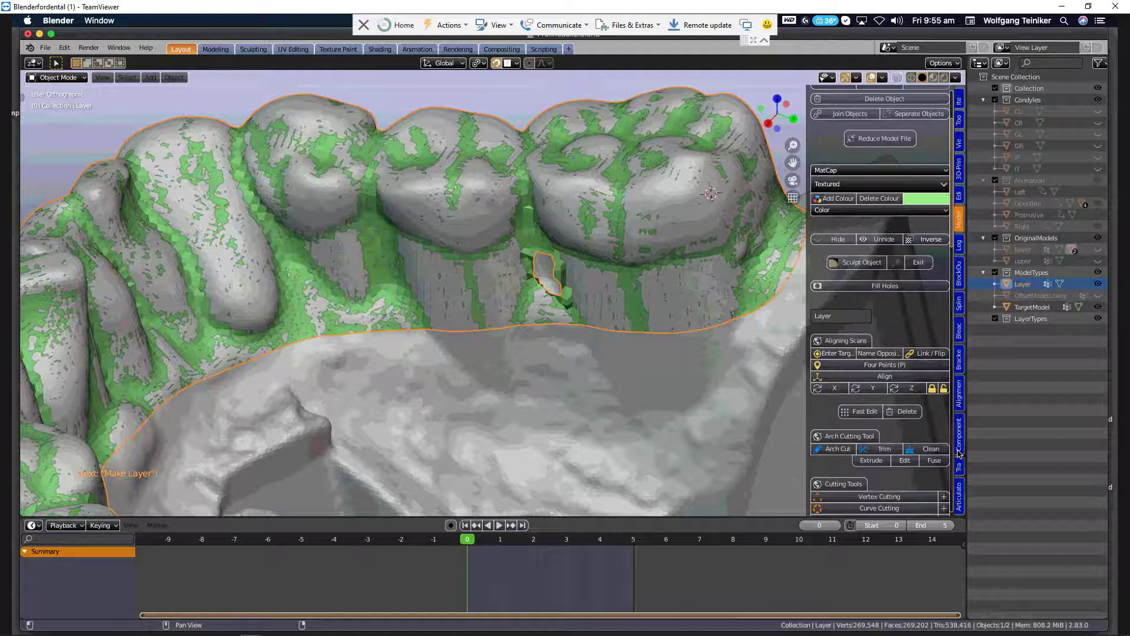
pyautogui.click(954, 437)
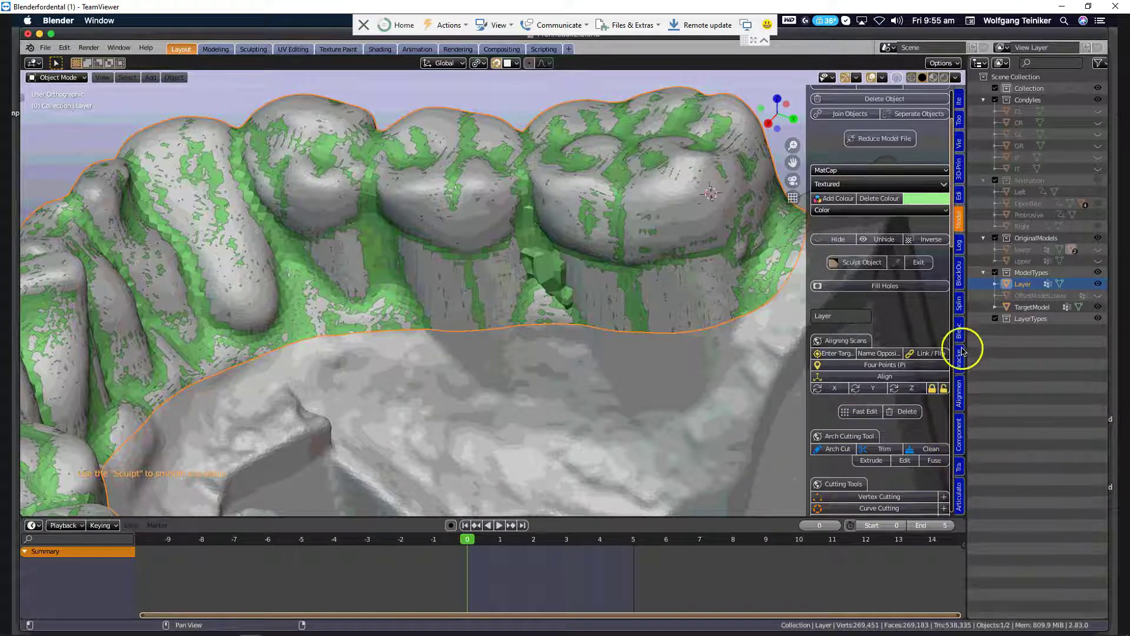
# - Make the splint layer from the trimmed surface with a layer thickness of 4 mm and accept it
pyautogui.click(959, 305)
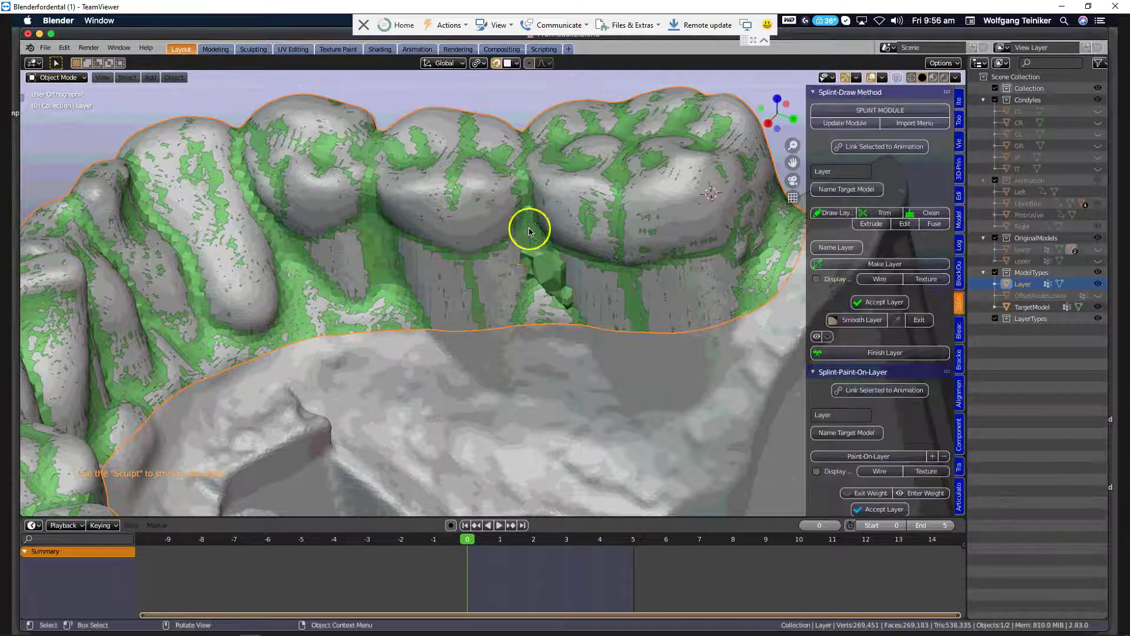
pyautogui.scroll(-2, 571, 328)
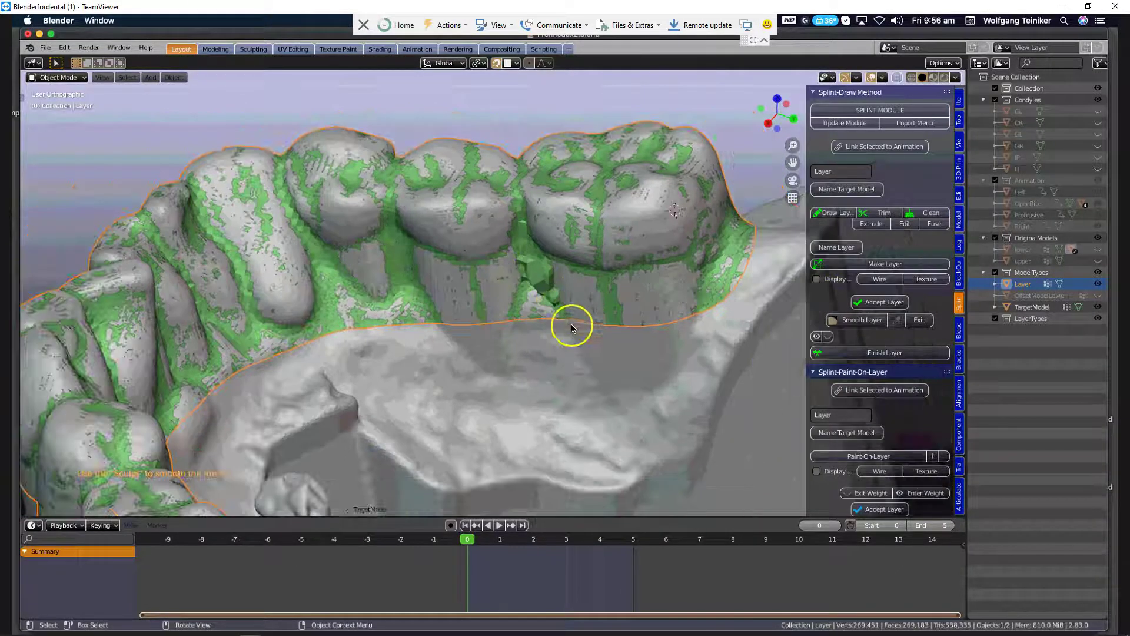
pyautogui.moveTo(566, 332); pyautogui.dragTo(552, 336, button='middle')
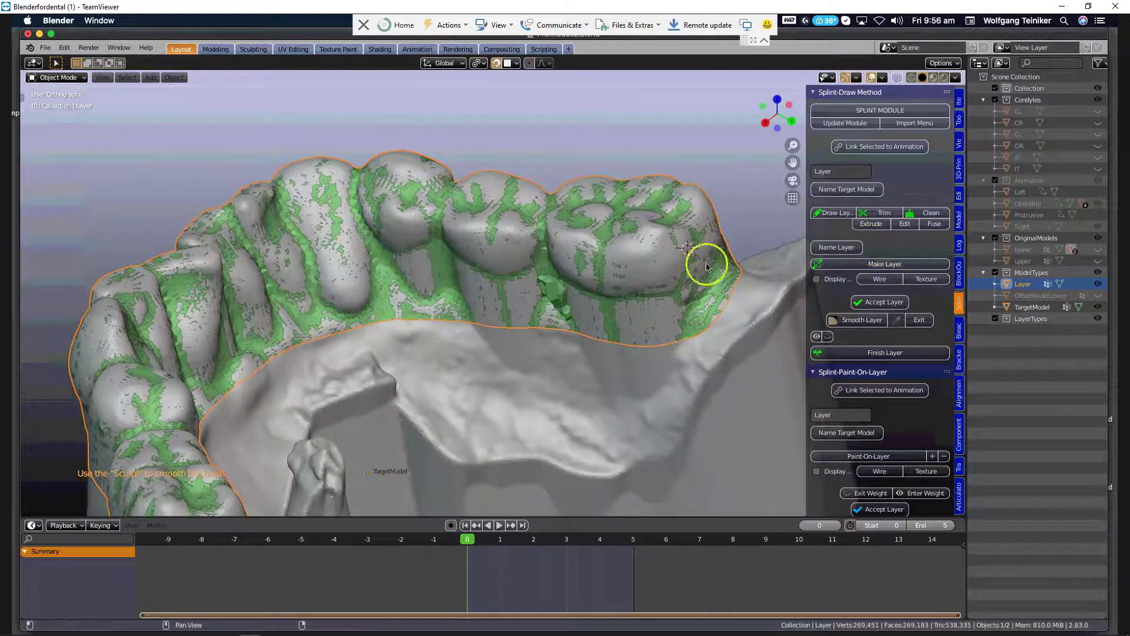
pyautogui.moveTo(451, 311); pyautogui.dragTo(619, 295, button='middle')
pyautogui.scroll(-2, 566, 299)
pyautogui.click(879, 264)
pyautogui.moveTo(414, 355); pyautogui.dragTo(465, 319, button='middle')
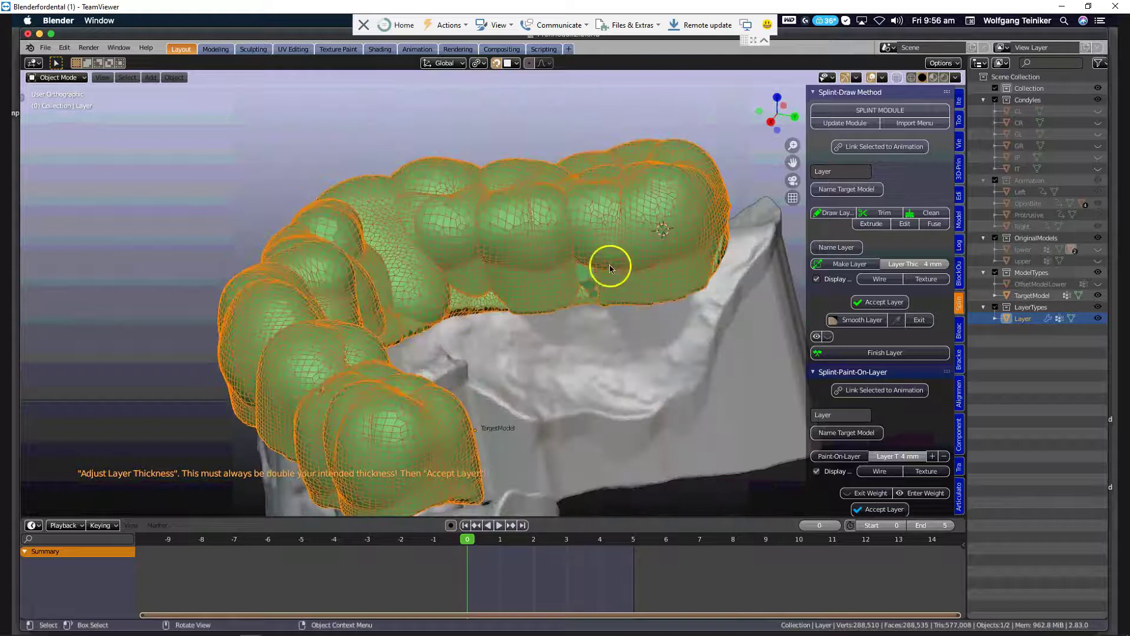
pyautogui.moveTo(617, 297); pyautogui.dragTo(484, 296, button='middle')
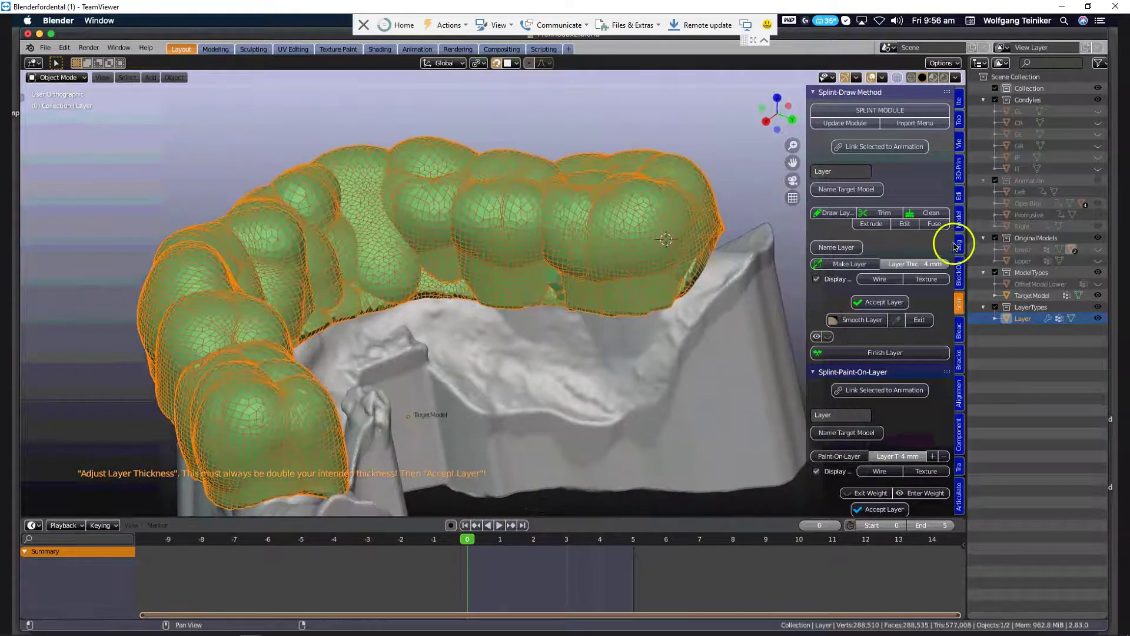
pyautogui.click(881, 304)
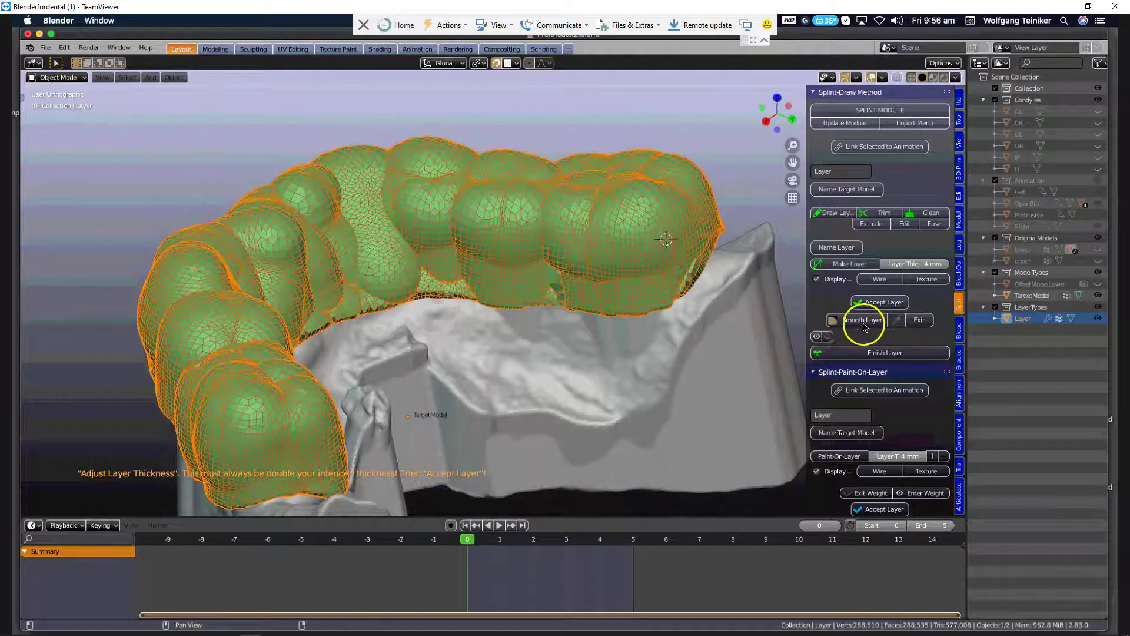
# - Smooth the splint layer's surface and edges around the whole arch, and leave sculpting
pyautogui.moveTo(646, 308); pyautogui.dragTo(695, 271, button='middle')
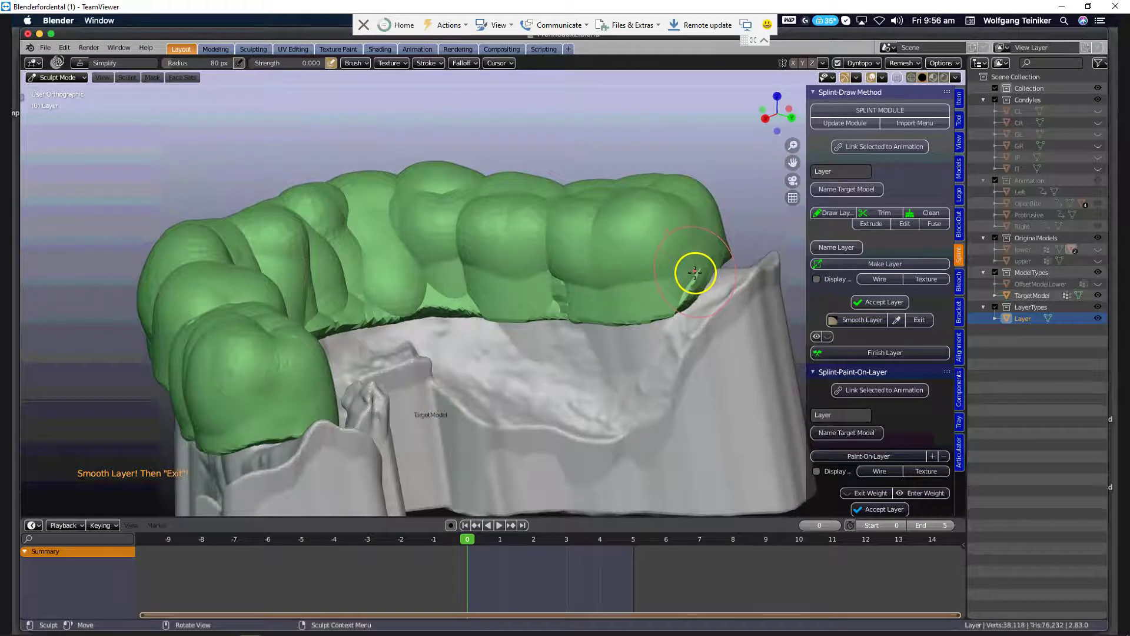
pyautogui.scroll(4, 694, 272)
pyautogui.scroll(-2, 694, 272)
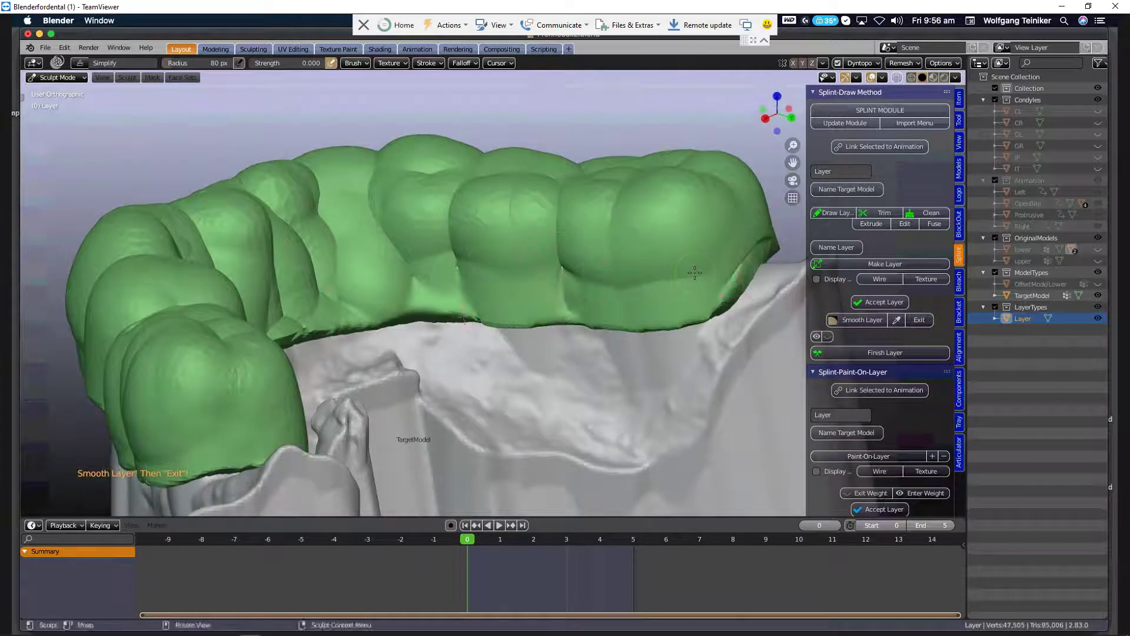
pyautogui.scroll(-3, 695, 272)
pyautogui.moveTo(694, 272); pyautogui.dragTo(695, 272, button='middle')
pyautogui.scroll(2, 695, 272)
pyautogui.moveTo(212, 359); pyautogui.dragTo(612, 365)
pyautogui.moveTo(694, 273); pyautogui.dragTo(696, 275, button='middle')
pyautogui.scroll(-3, 695, 273)
pyautogui.scroll(3, 694, 272)
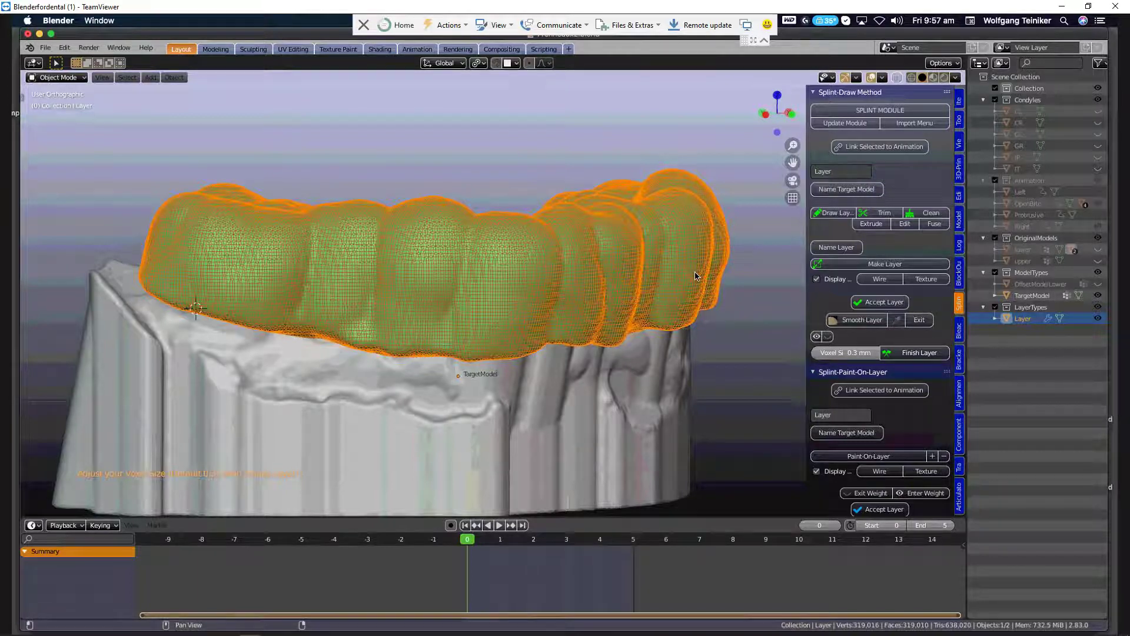
# - Set the voxel size for the smoothed splint layer and finish the layer
pyautogui.click(846, 352)
pyautogui.click(846, 353)
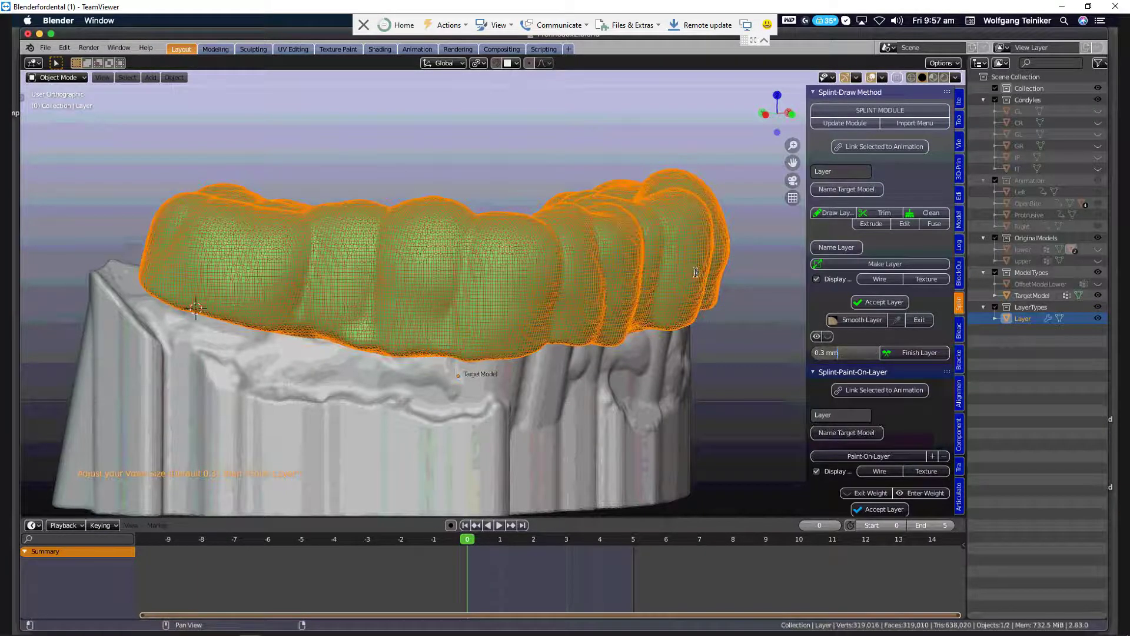
pyautogui.press('Return')
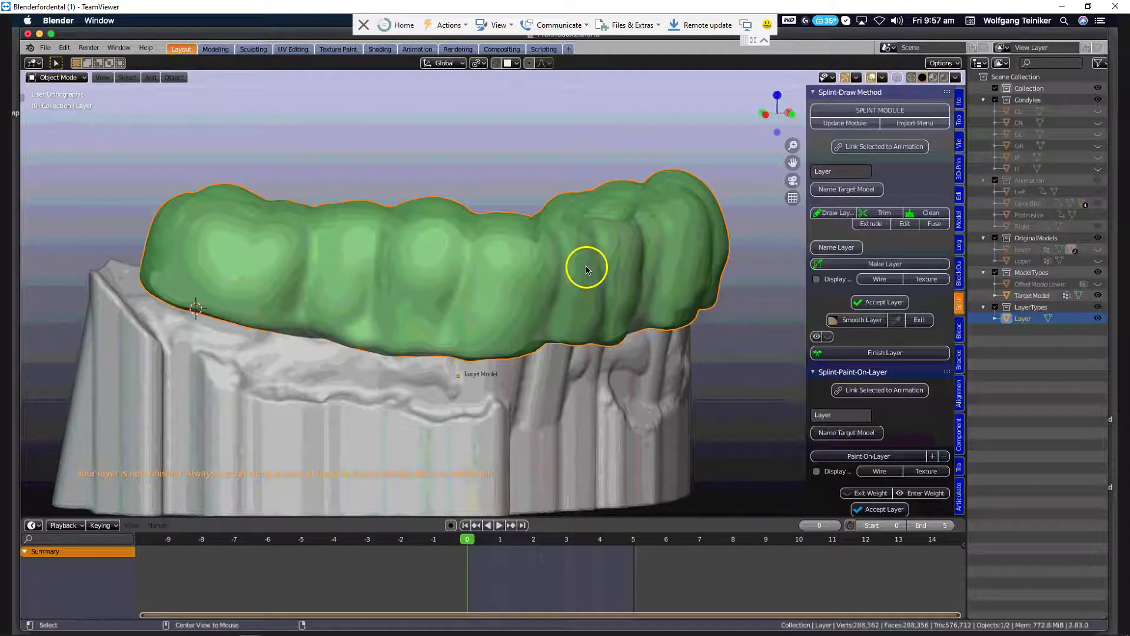
# - Unhide all models and play the jaw animation to check how the splint layer moves with the lower model
pyautogui.hotkey('alt', 'h')
pyautogui.scroll(-1, 544, 289)
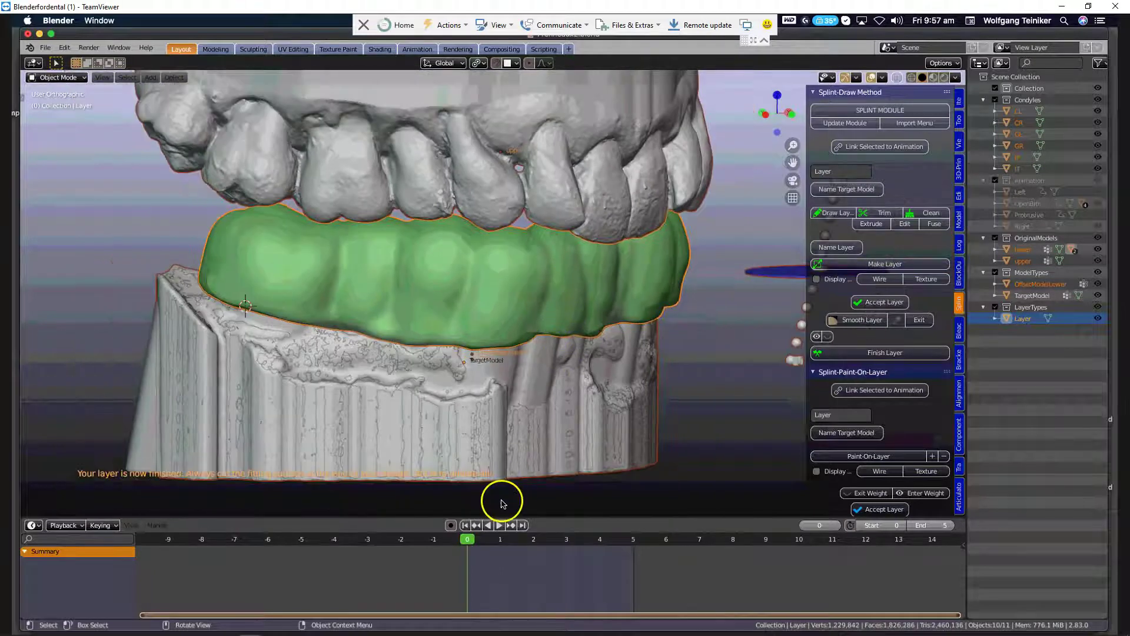
pyautogui.press('space')
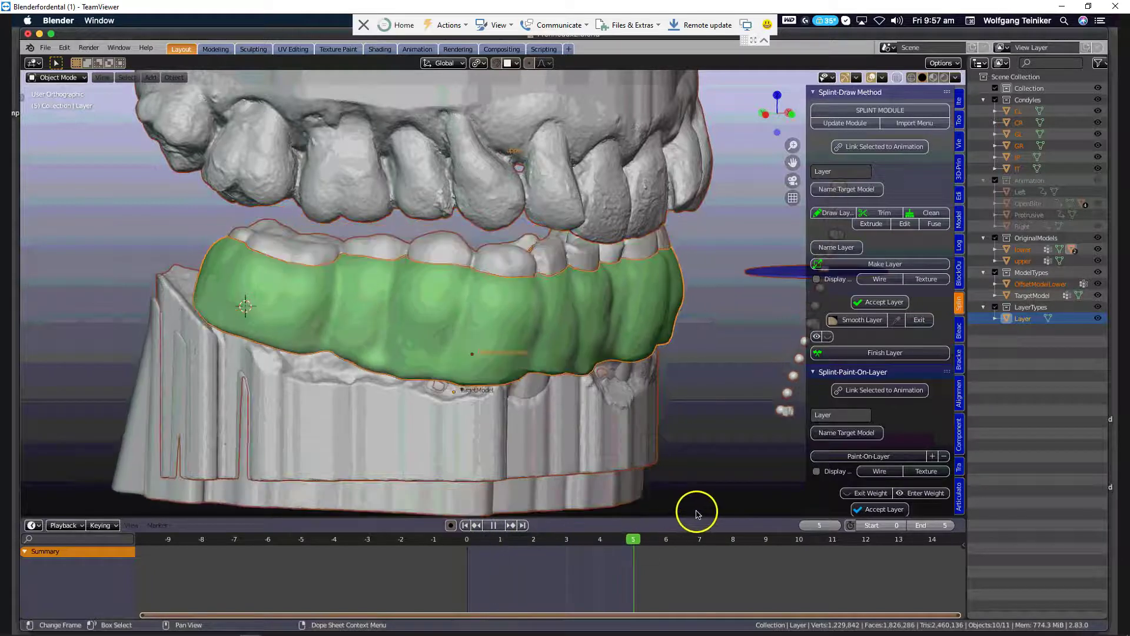
pyautogui.press('space')
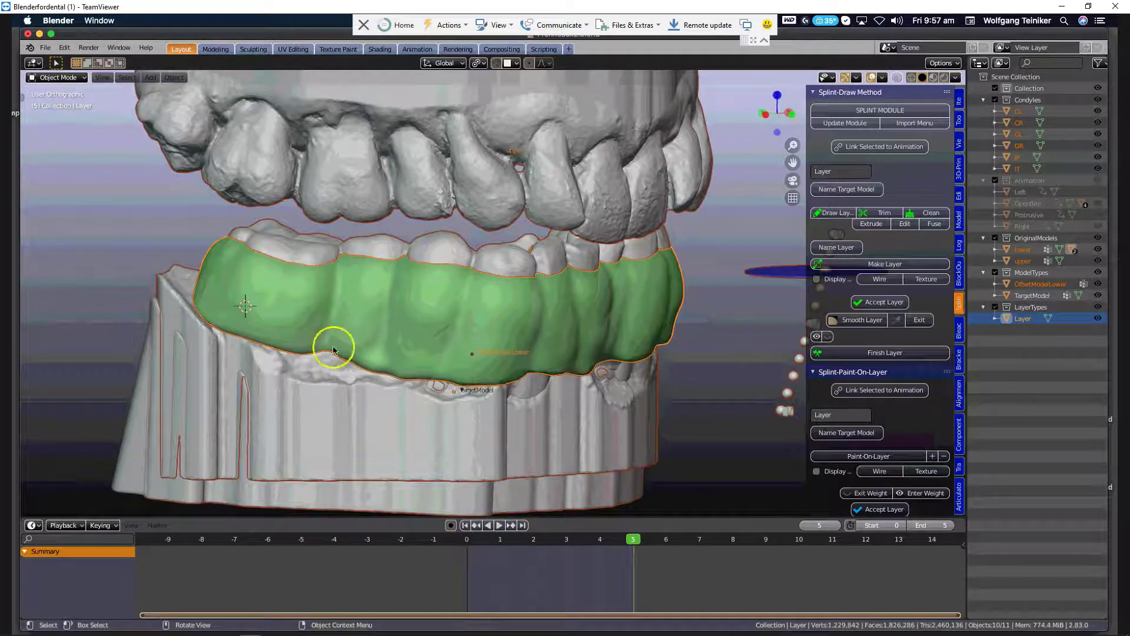
pyautogui.moveTo(631, 540)
pyautogui.mouseDown()
pyautogui.moveTo(438, 548)
pyautogui.moveTo(633, 537)
pyautogui.mouseUp()
# - Delete the OffsetModelLower model from the scene
pyautogui.click(514, 252)
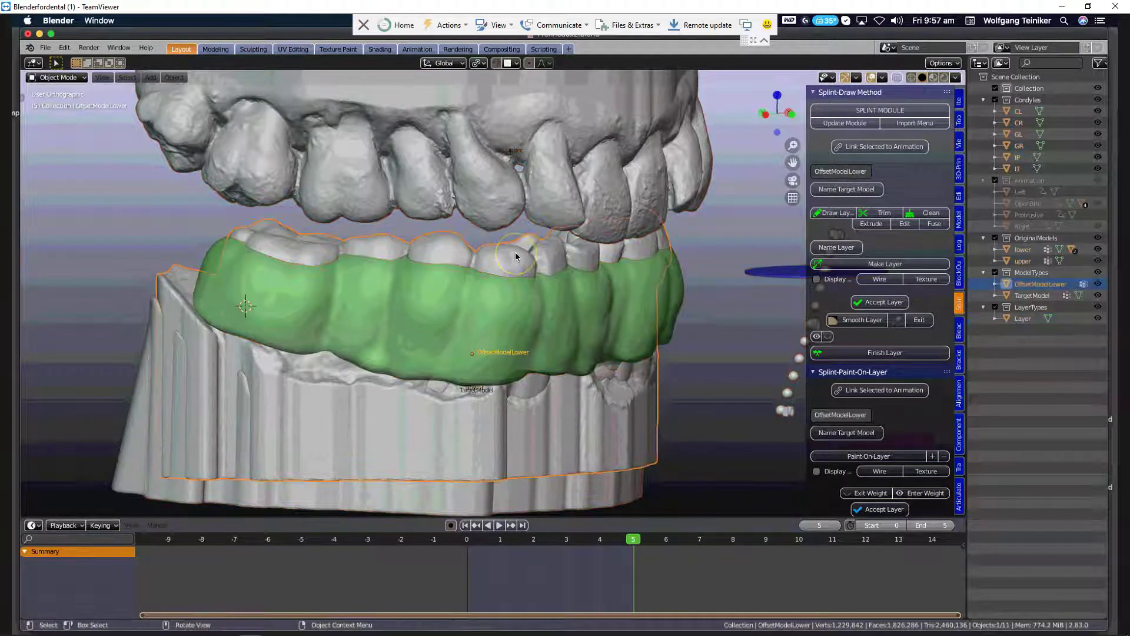
pyautogui.rightClick(1035, 288)
pyautogui.click(1021, 290)
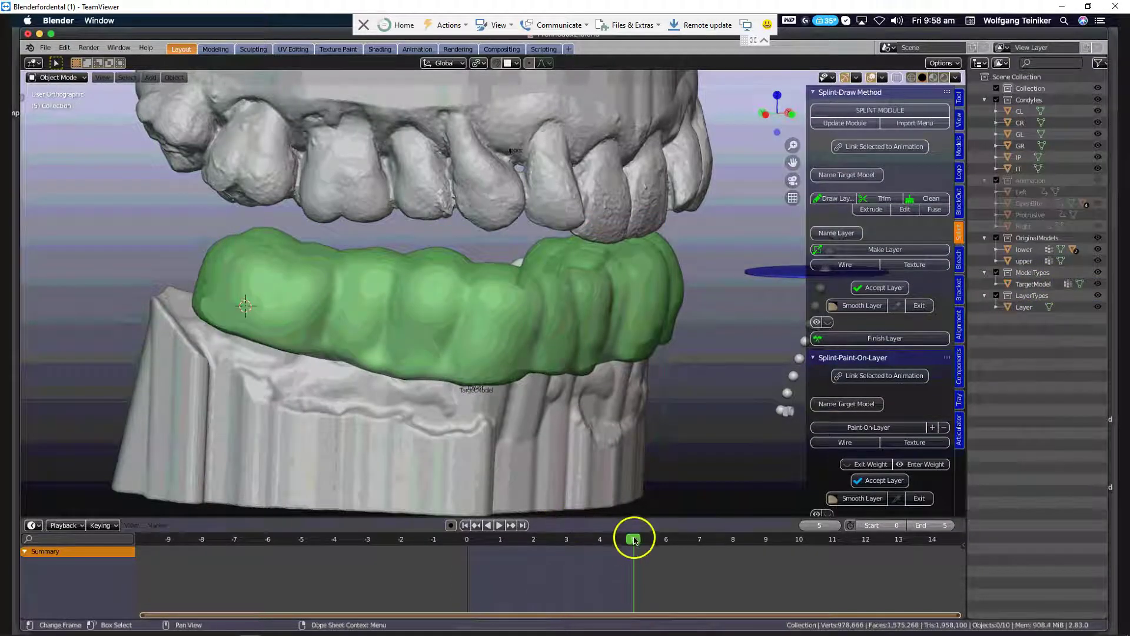
# - Play the jaw animation and examine the gap between the splint layer and the upper teeth
pyautogui.press('space')
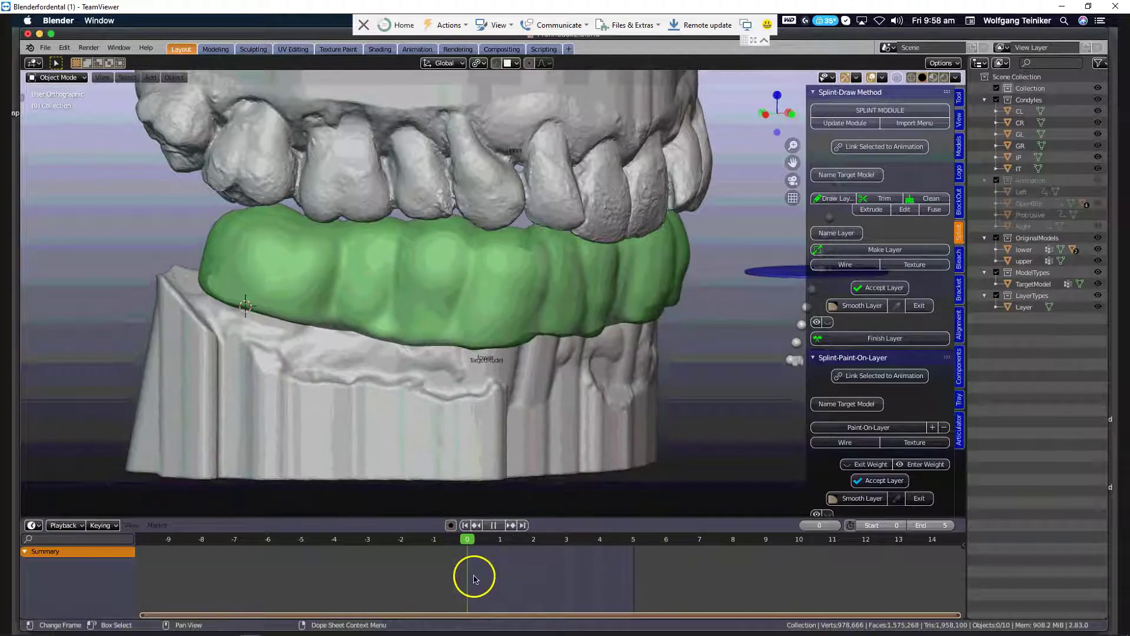
pyautogui.press('space')
pyautogui.scroll(-2, 594, 392)
pyautogui.moveTo(571, 369)
pyautogui.mouseDown(button='middle')
pyautogui.moveTo(503, 356)
pyautogui.moveTo(584, 368)
pyautogui.mouseUp(button='middle')
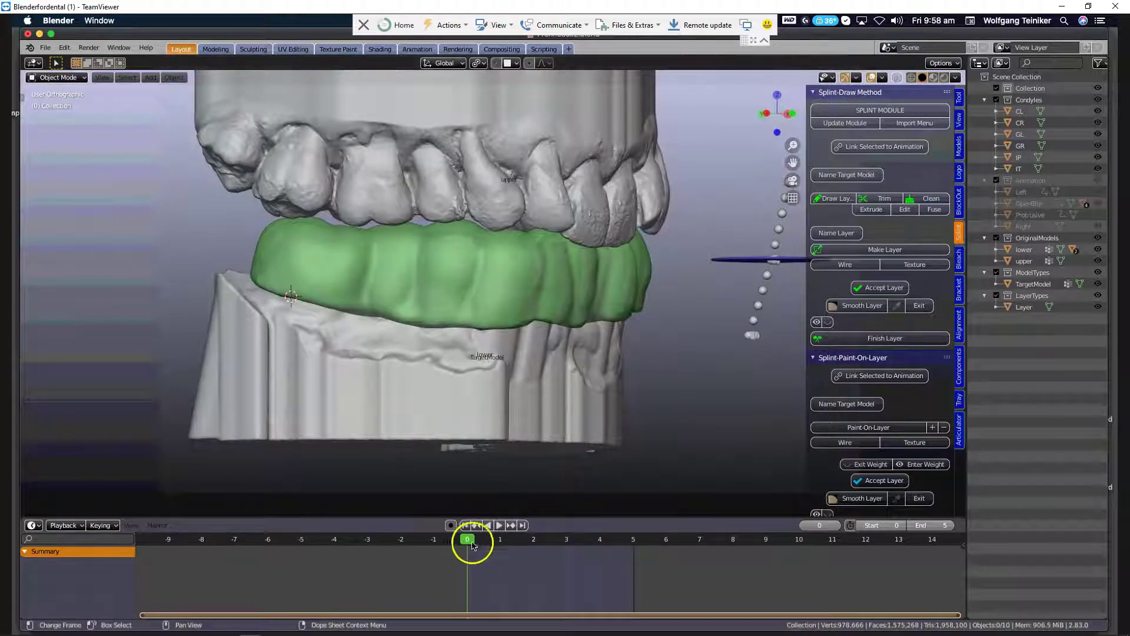
pyautogui.press('space')
pyautogui.press('space')
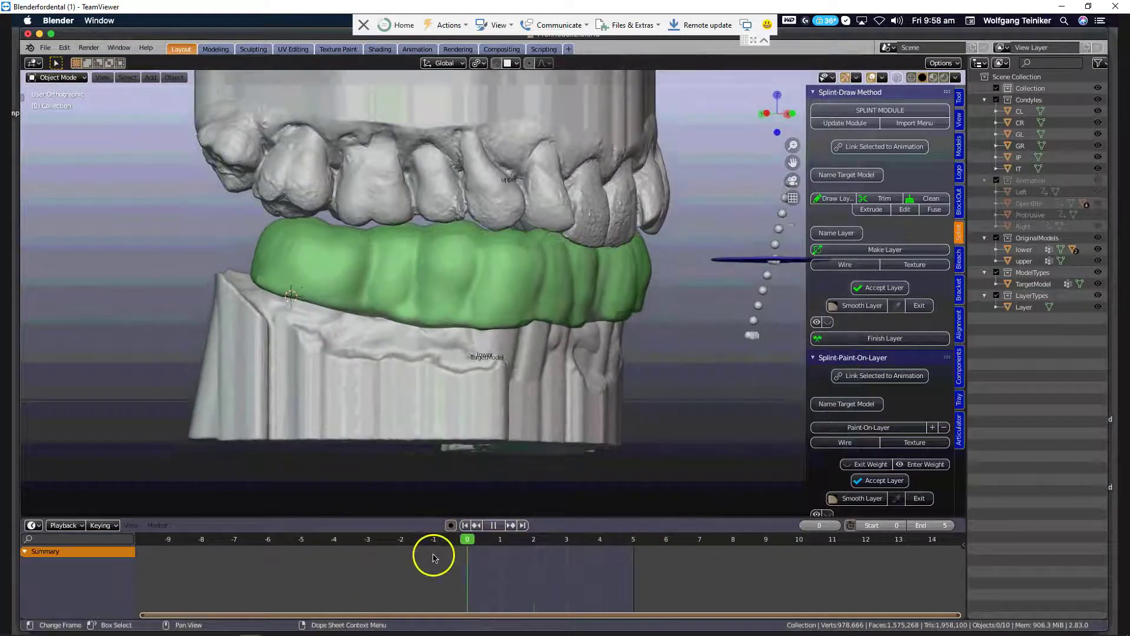
pyautogui.moveTo(416, 348); pyautogui.dragTo(366, 303, button='middle')
# - Select the splint layer, place the 3D cursor on its last molar and start an occlusal rim outline there
pyautogui.click(305, 232)
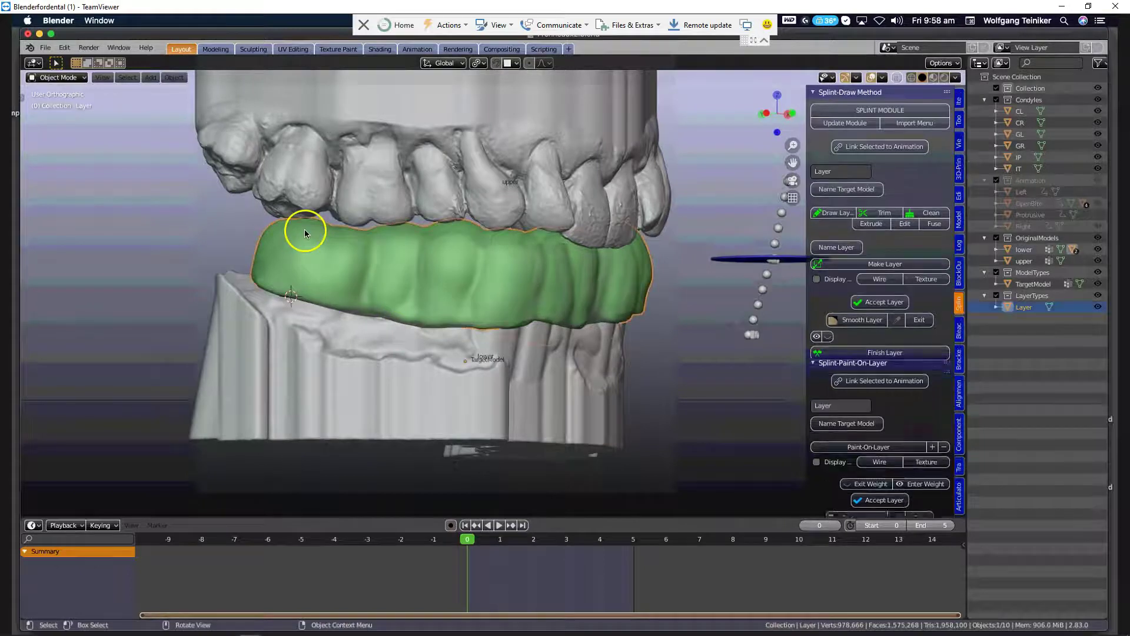
pyautogui.keyDown('shift'); pyautogui.moveTo(310, 239); pyautogui.dragTo(380, 316, button='middle'); pyautogui.keyUp('shift')
pyautogui.keyDown('shift'); pyautogui.rightClick(366, 322); pyautogui.keyUp('shift')
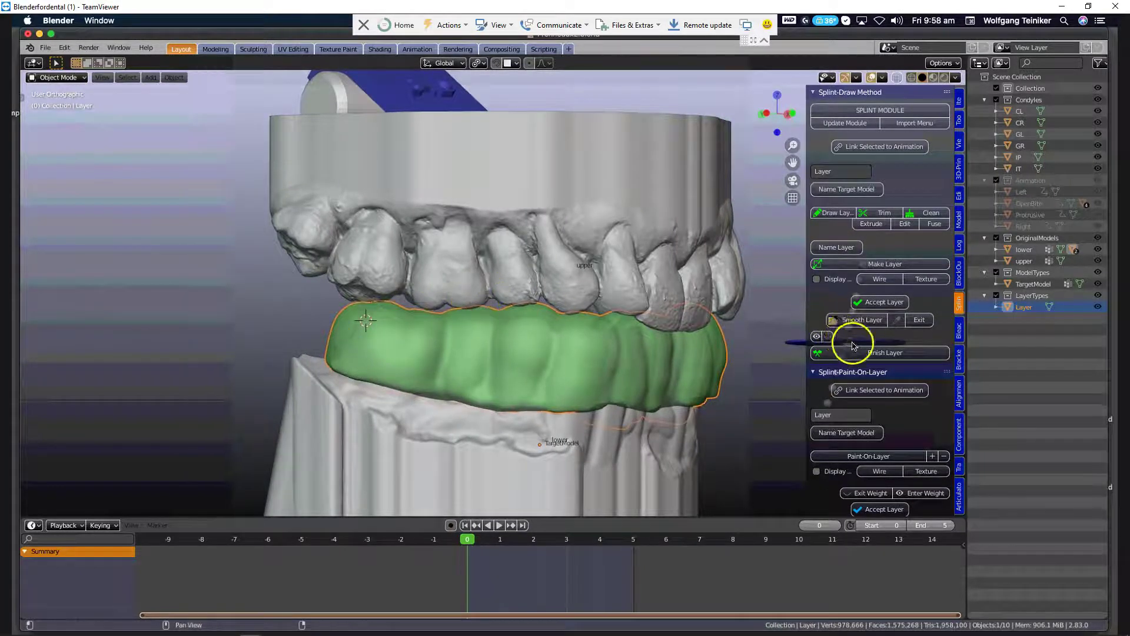
pyautogui.scroll(-15, 853, 345)
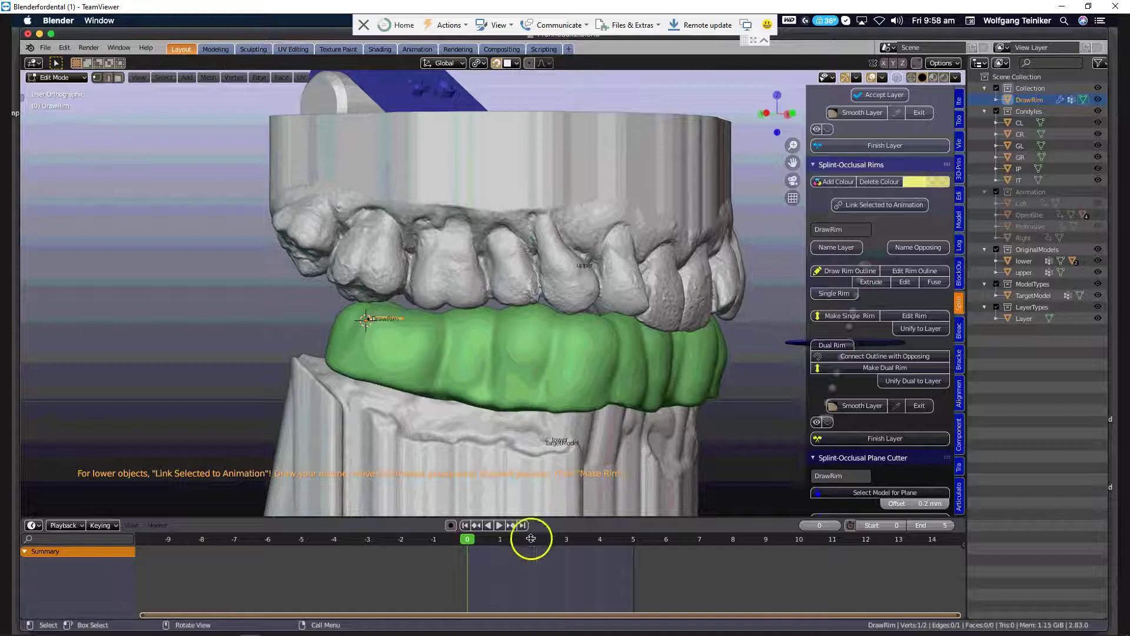
# - Link the rim outline to the lower jaw animation and resume editing the outline
pyautogui.press('space')
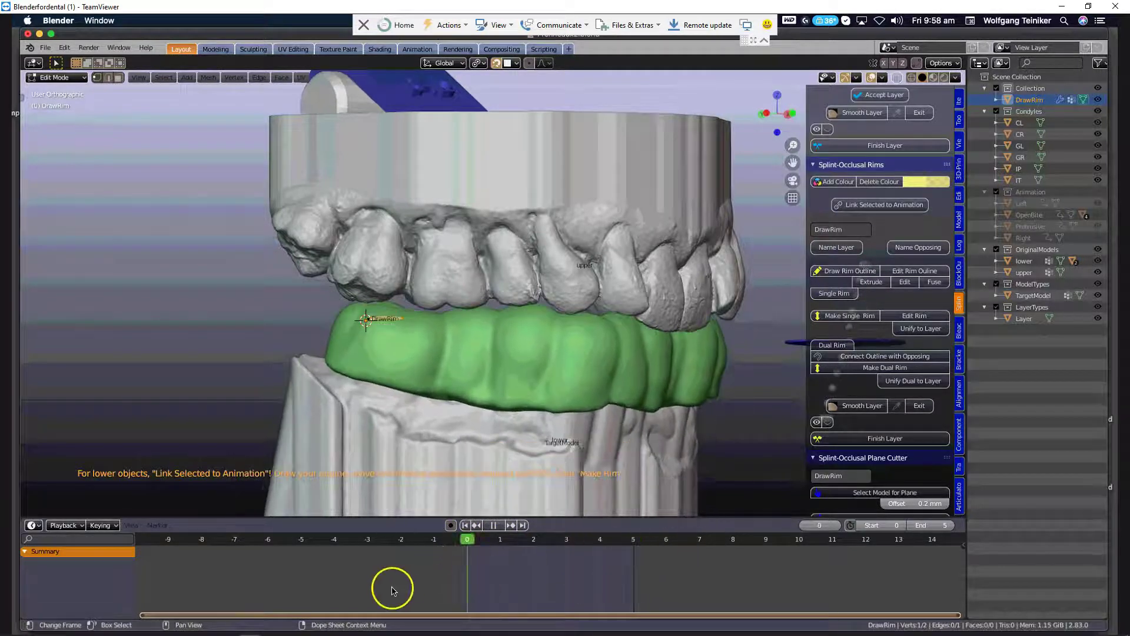
pyautogui.click(861, 206)
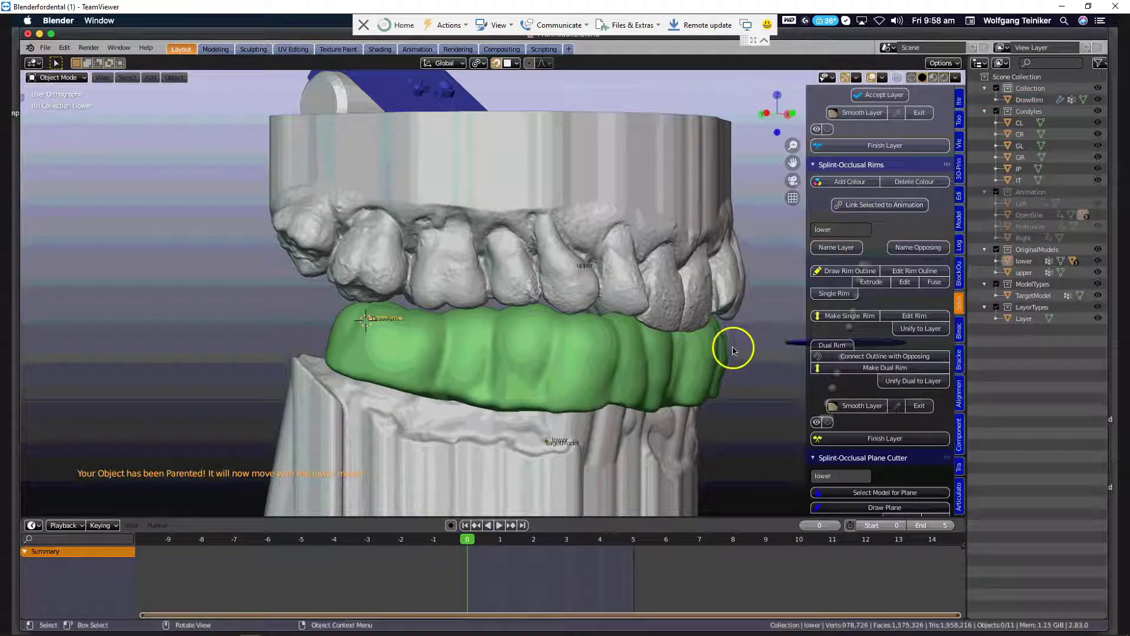
pyautogui.click(918, 272)
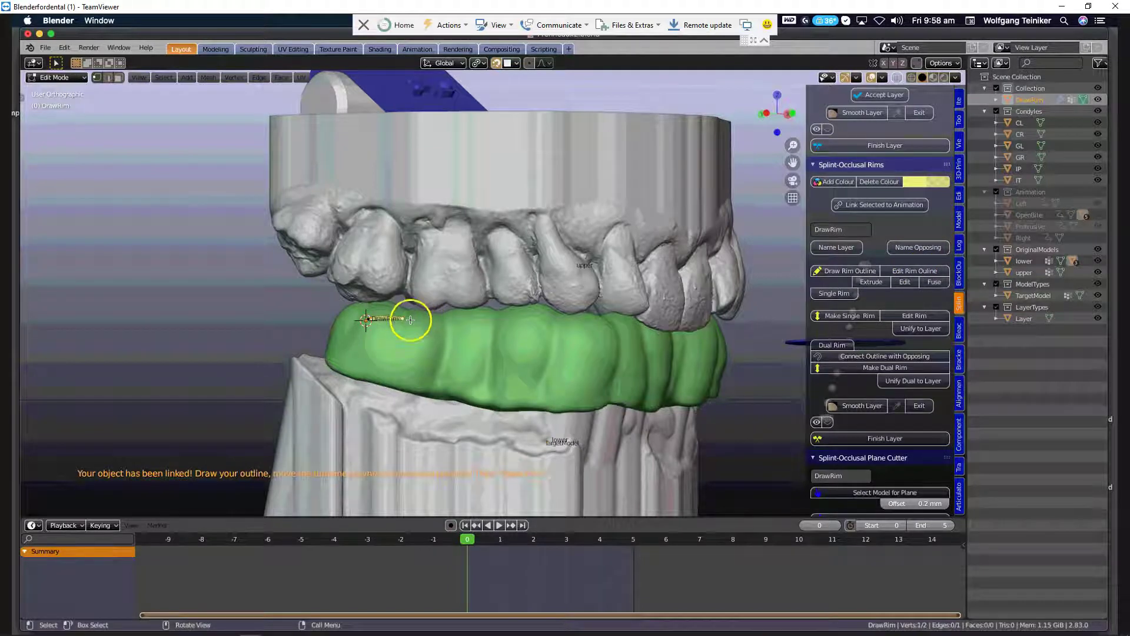
# - Extrude the rim outline point by point along the splint layer from the last molar around the arch and close it into a loop
pyautogui.press('g')
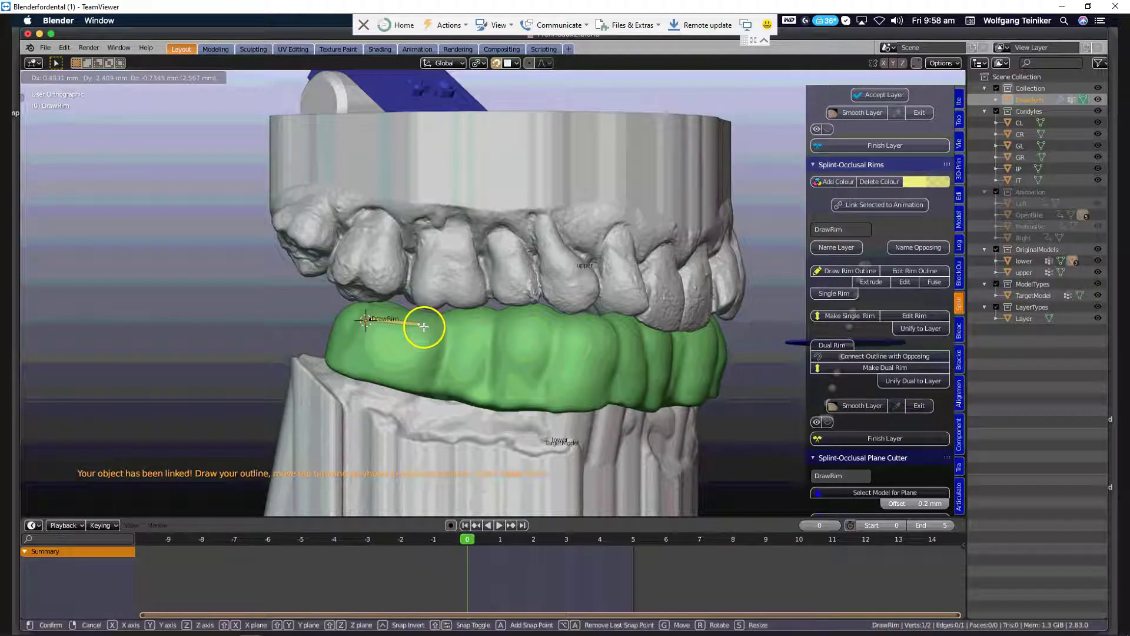
pyautogui.click(424, 325)
pyautogui.press('e')
pyautogui.click(465, 327)
pyautogui.press('e')
pyautogui.click(495, 327)
pyautogui.press('e')
pyautogui.click(526, 328)
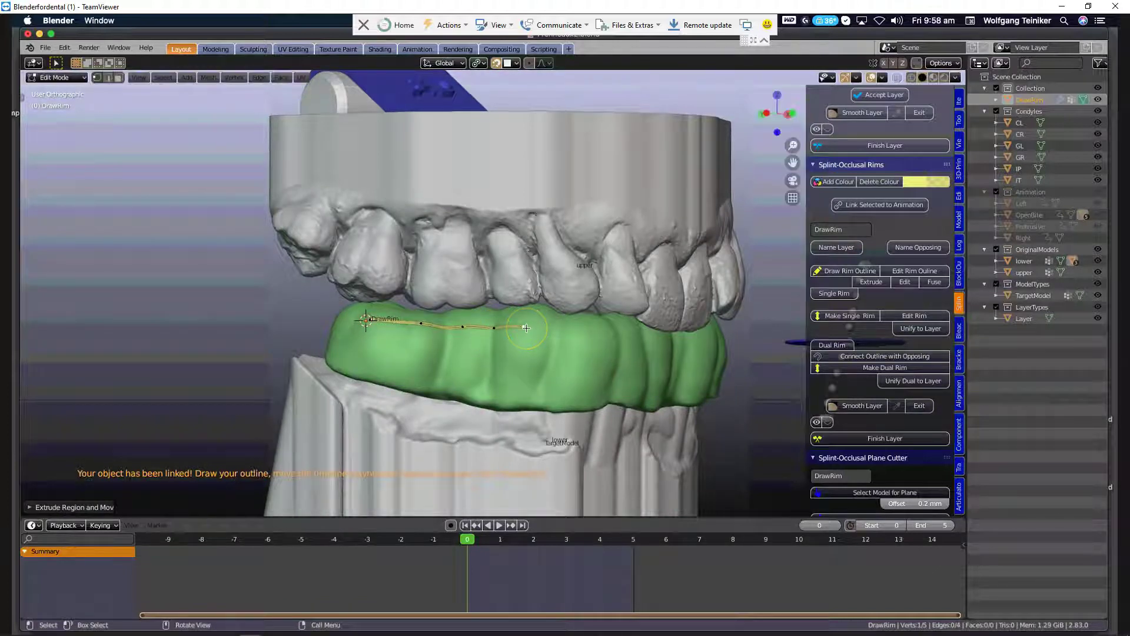
pyautogui.press('e')
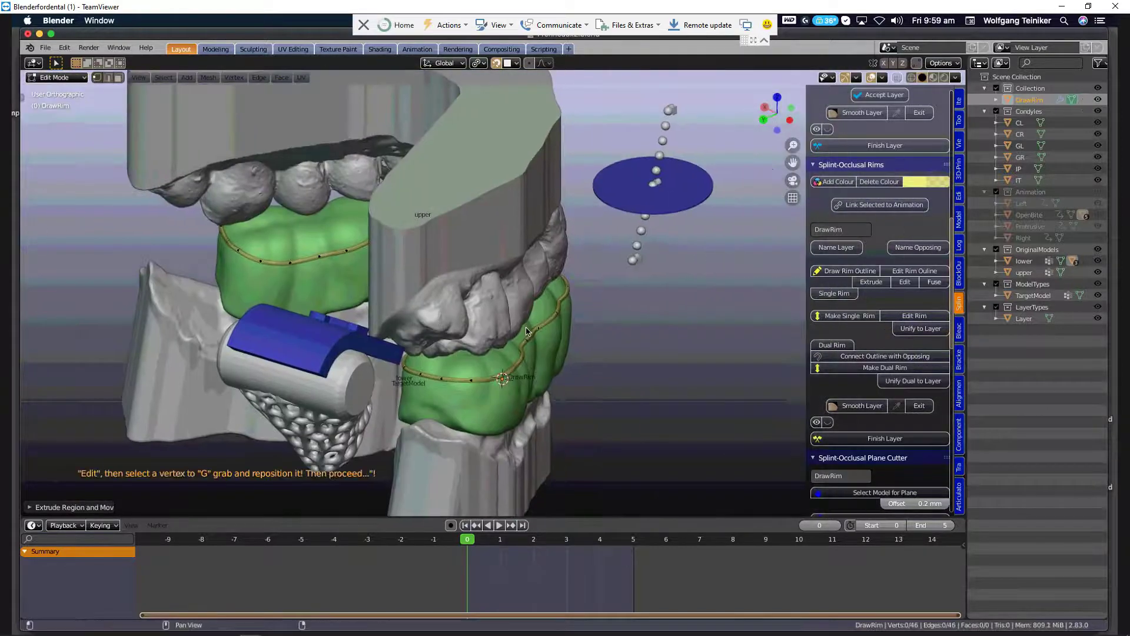
# - Make a single rim from the closed outline and raise its upper edge to meet the upper teeth
pyautogui.moveTo(530, 361); pyautogui.dragTo(522, 357, button='middle')
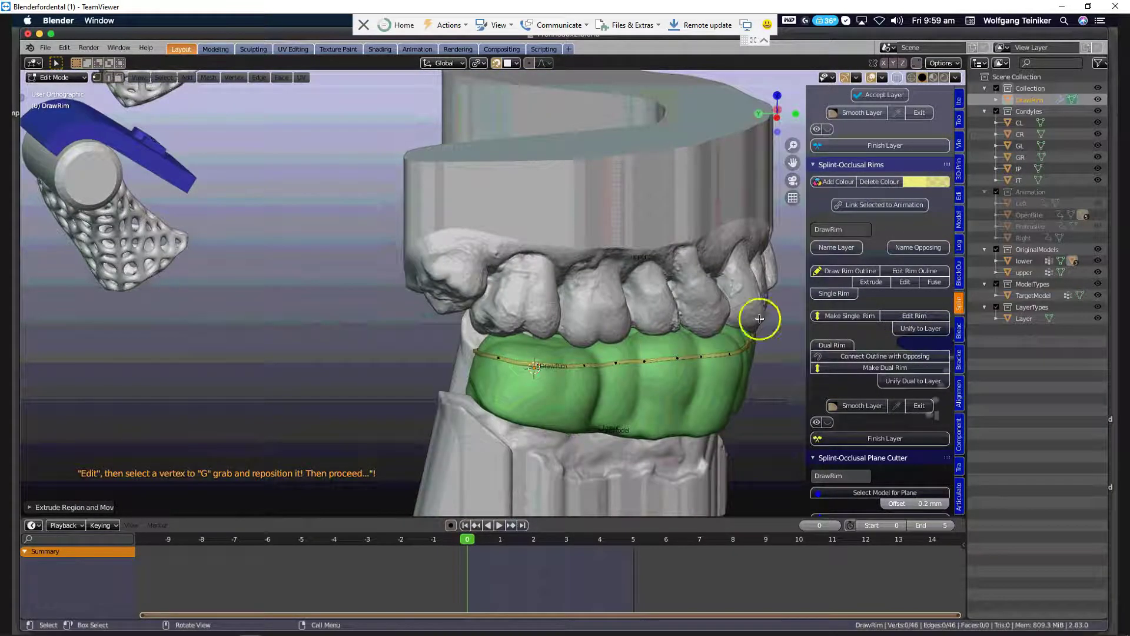
pyautogui.click(855, 322)
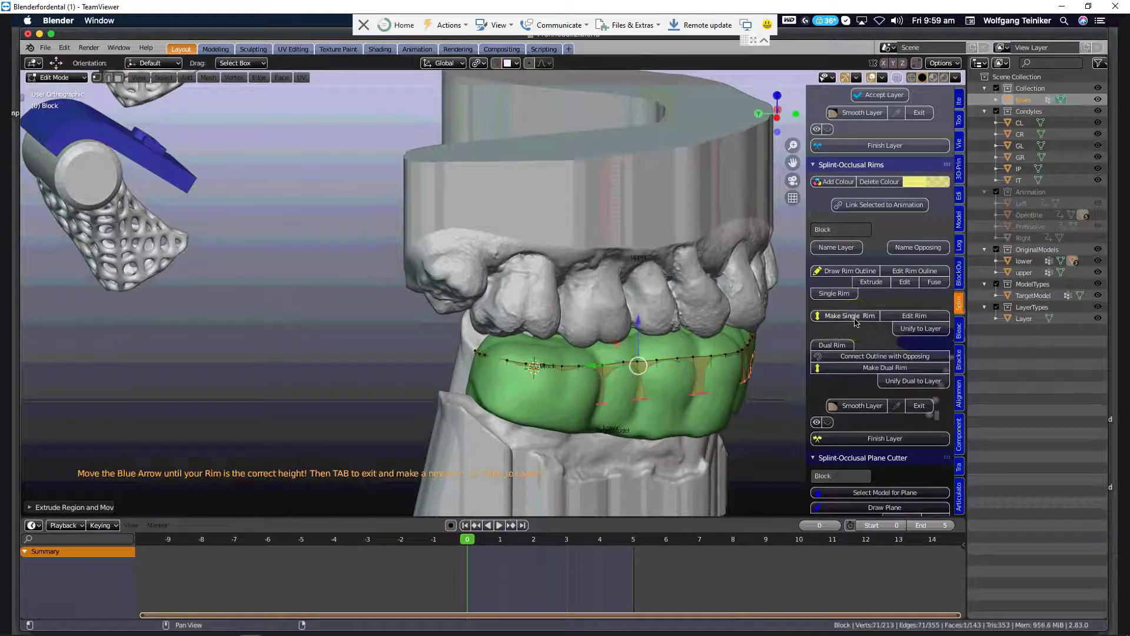
pyautogui.moveTo(635, 324); pyautogui.dragTo(643, 254)
pyautogui.moveTo(641, 375); pyautogui.dragTo(567, 359, button='middle')
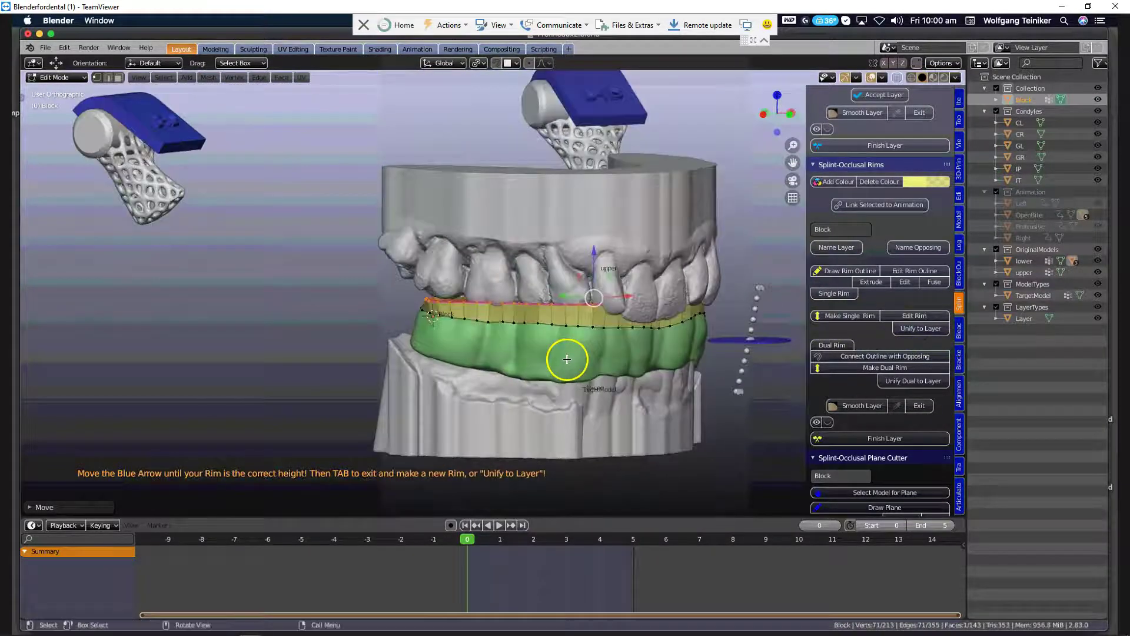
# - Play the jaw animation and examine the gap between the new rim and the upper teeth from both sides
pyautogui.press('space')
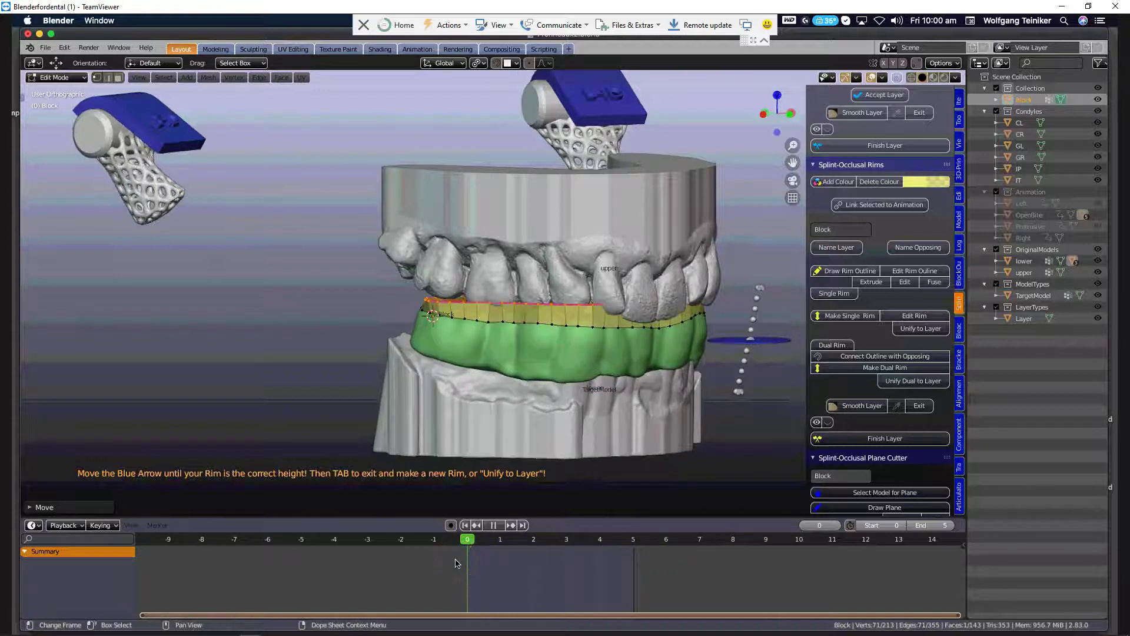
pyautogui.press('space')
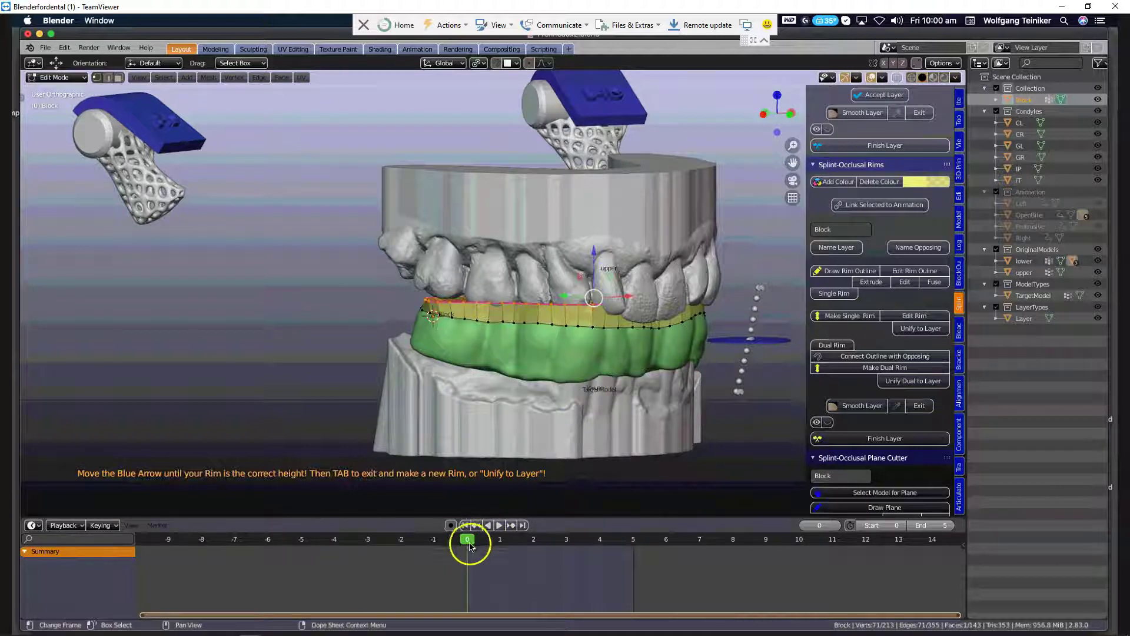
pyautogui.press('space')
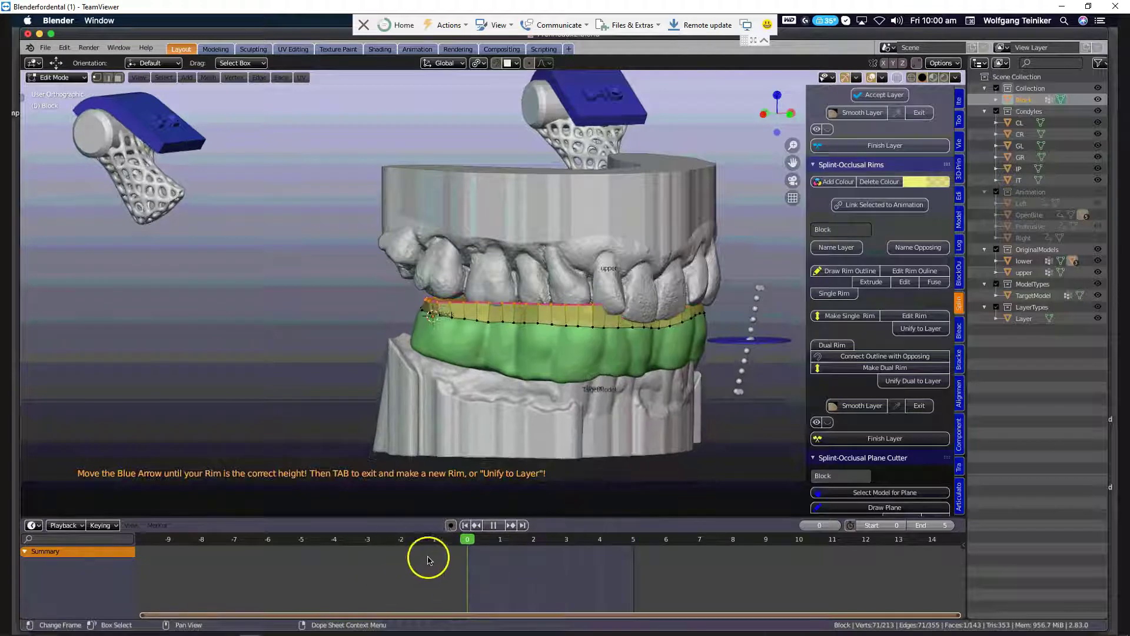
pyautogui.press('space')
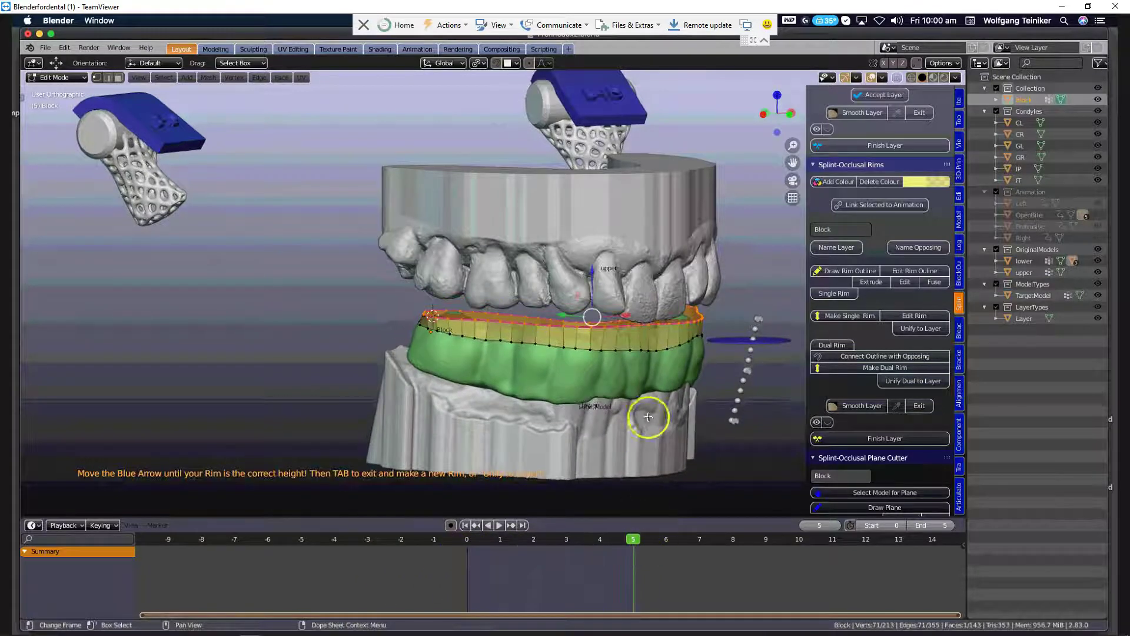
pyautogui.moveTo(631, 399); pyautogui.dragTo(524, 404, button='middle')
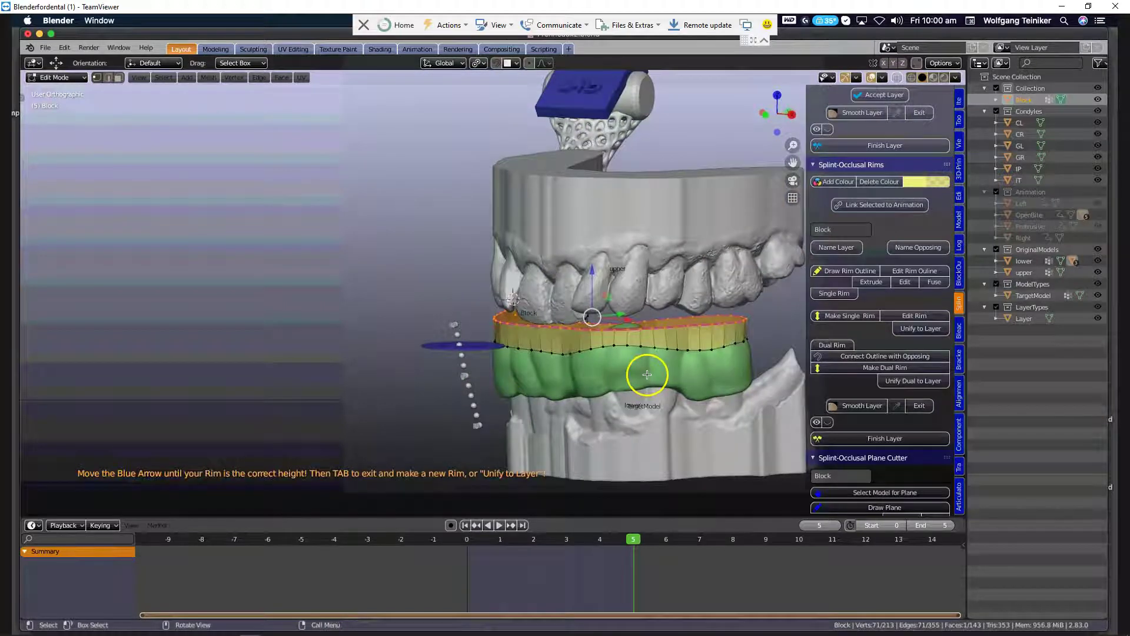
pyautogui.keyDown('shift'); pyautogui.moveTo(648, 374); pyautogui.dragTo(549, 355, button='middle'); pyautogui.keyUp('shift')
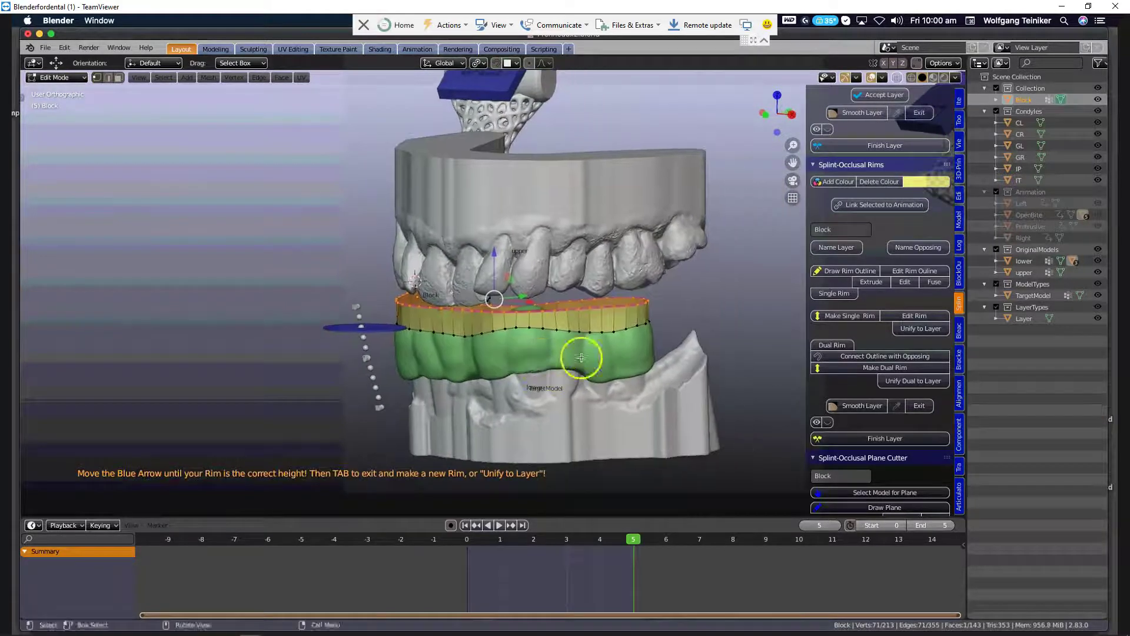
# - Show the articulator's movement controllers with View Open Centric, leave editing of the rim and select the OpenBite controller
pyautogui.click(959, 496)
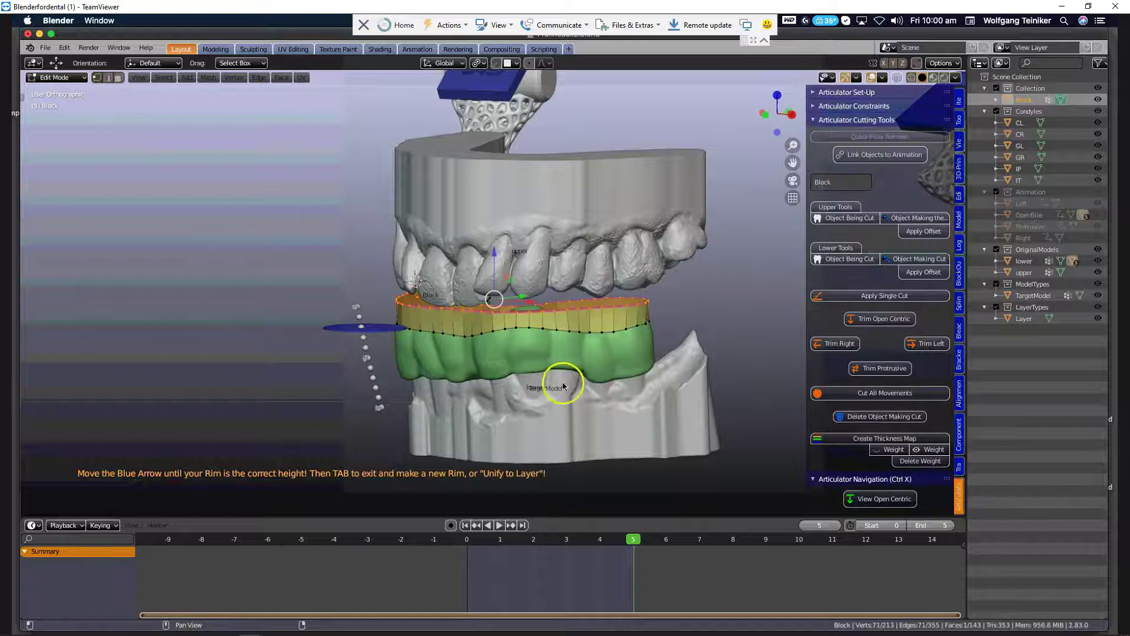
pyautogui.moveTo(553, 377); pyautogui.dragTo(572, 451, button='middle')
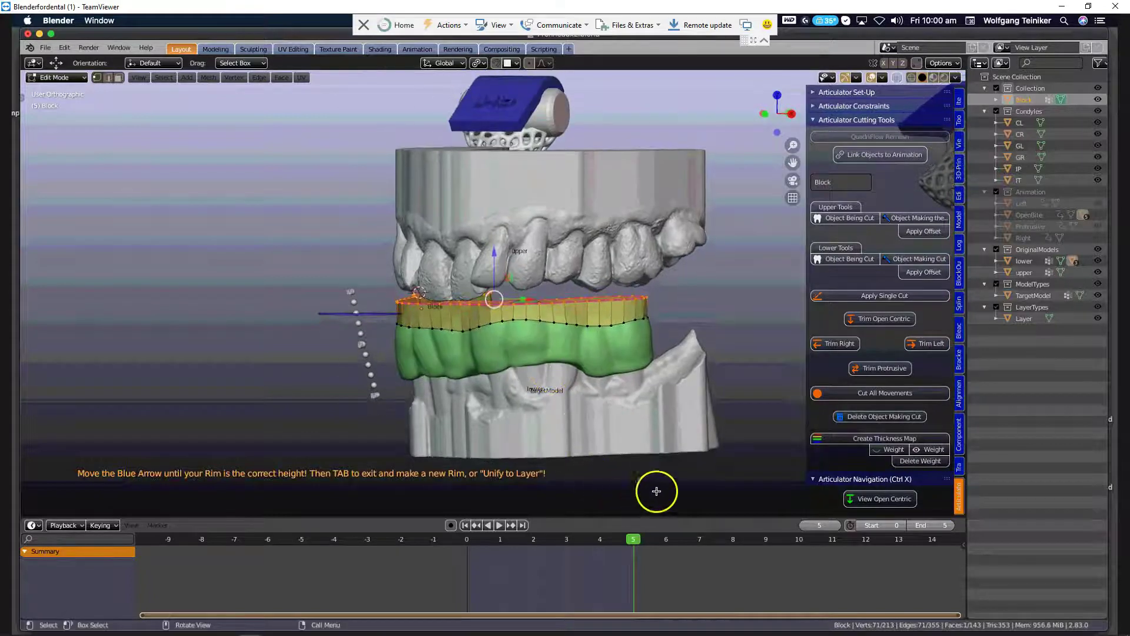
pyautogui.scroll(-5, 913, 400)
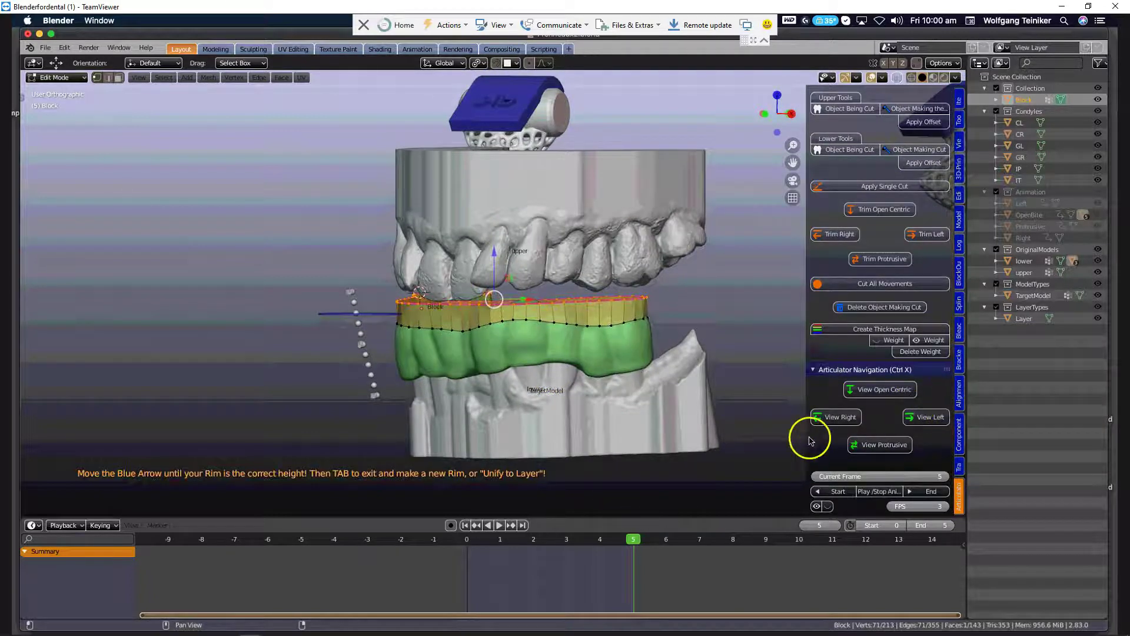
pyautogui.click(879, 390)
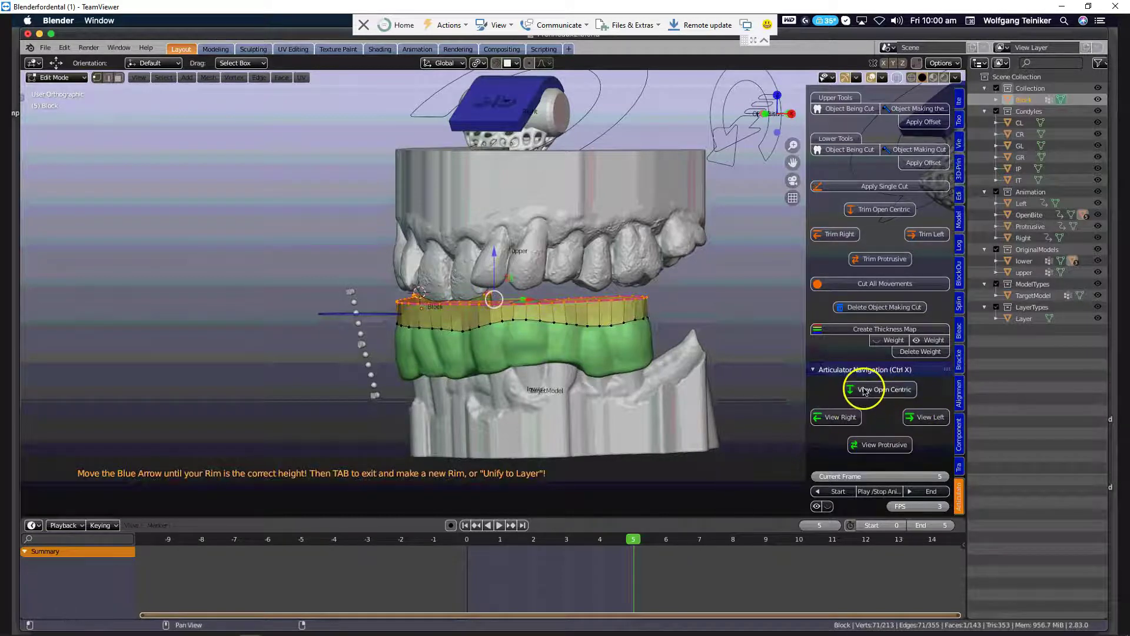
pyautogui.moveTo(634, 541); pyautogui.dragTo(537, 546)
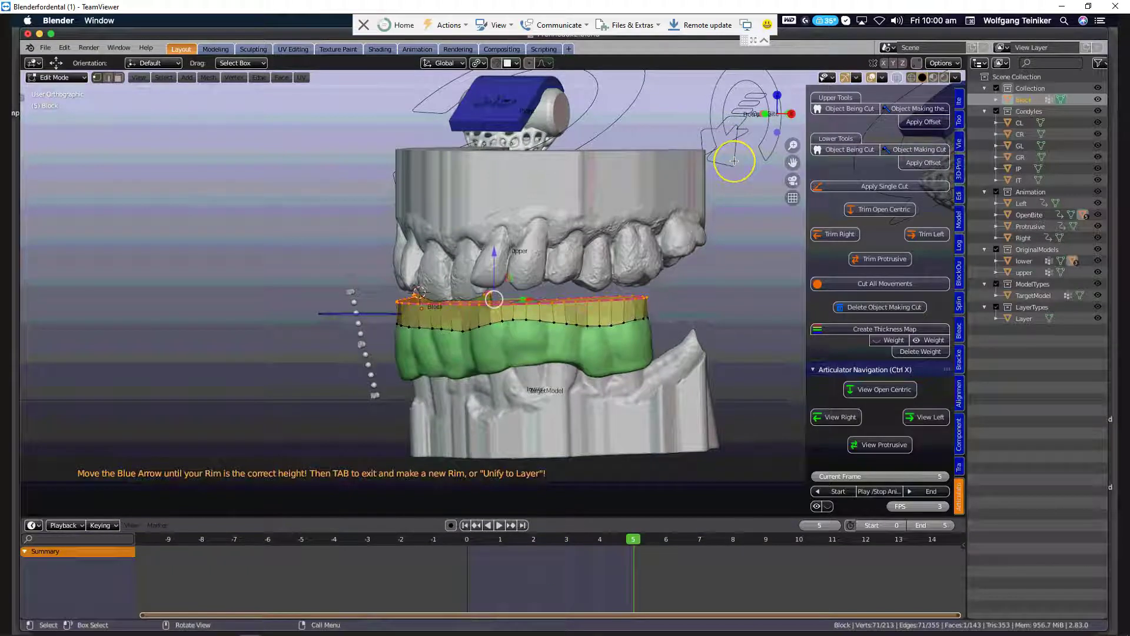
pyautogui.press('Tab')
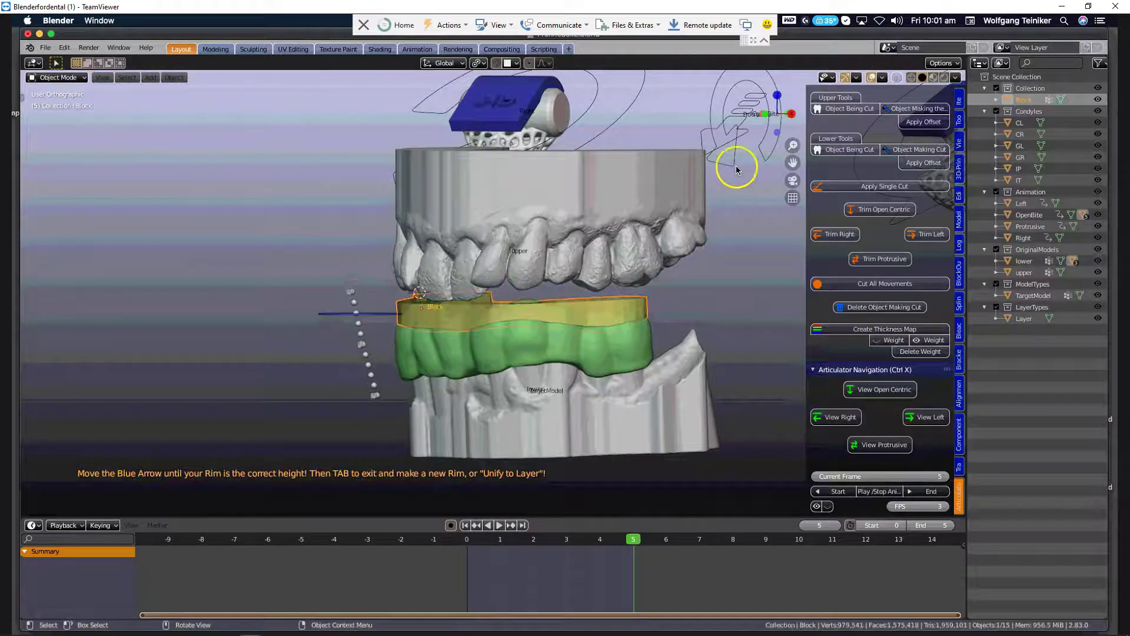
pyautogui.click(736, 167)
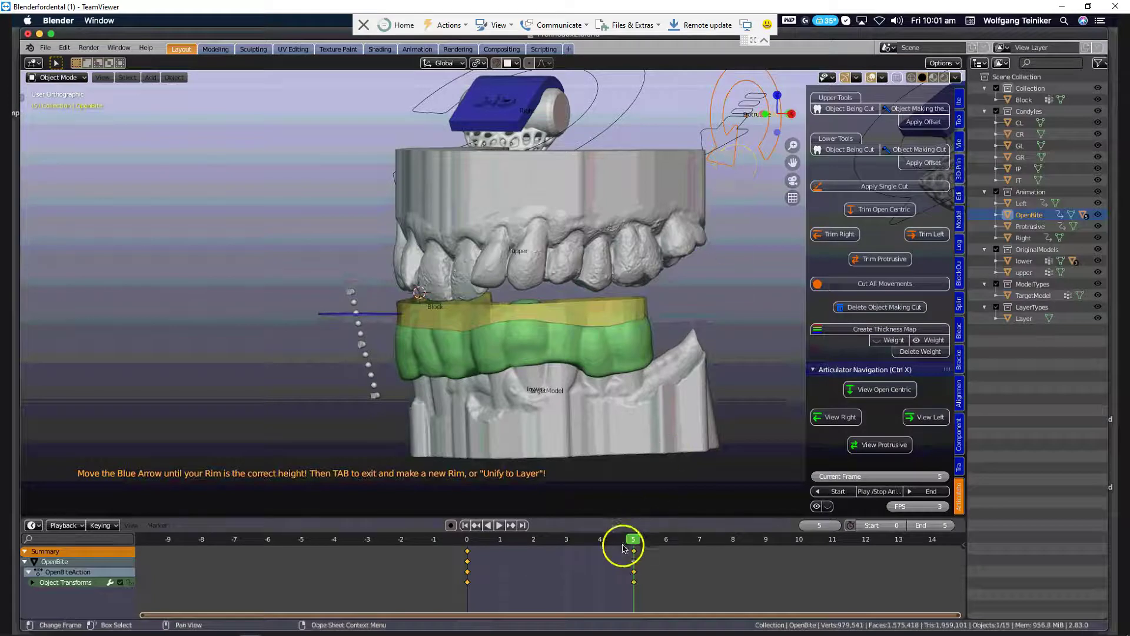
# - Play and scrub the OpenBite animation to compare the jaw position at frames 0 and 5
pyautogui.press('space')
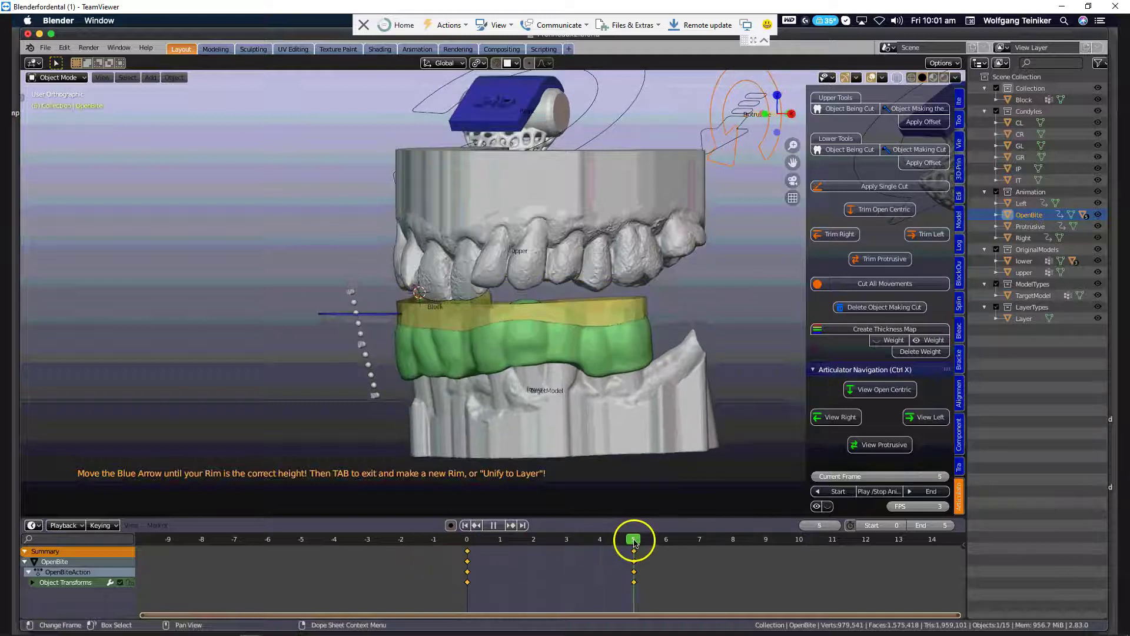
pyautogui.moveTo(443, 559); pyautogui.dragTo(464, 548)
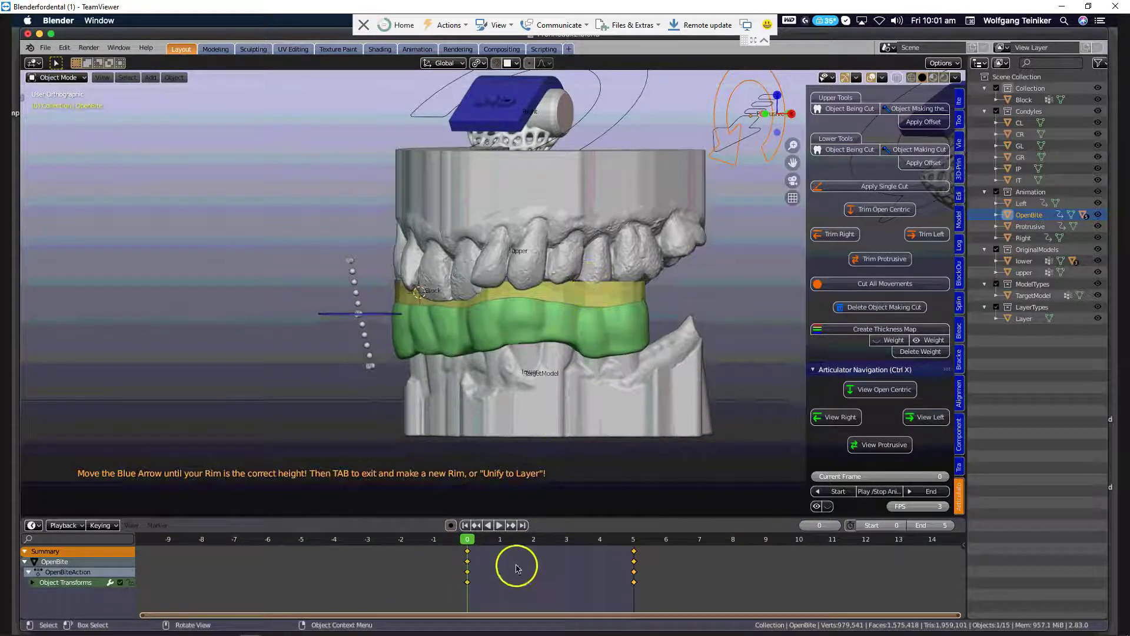
pyautogui.press('space')
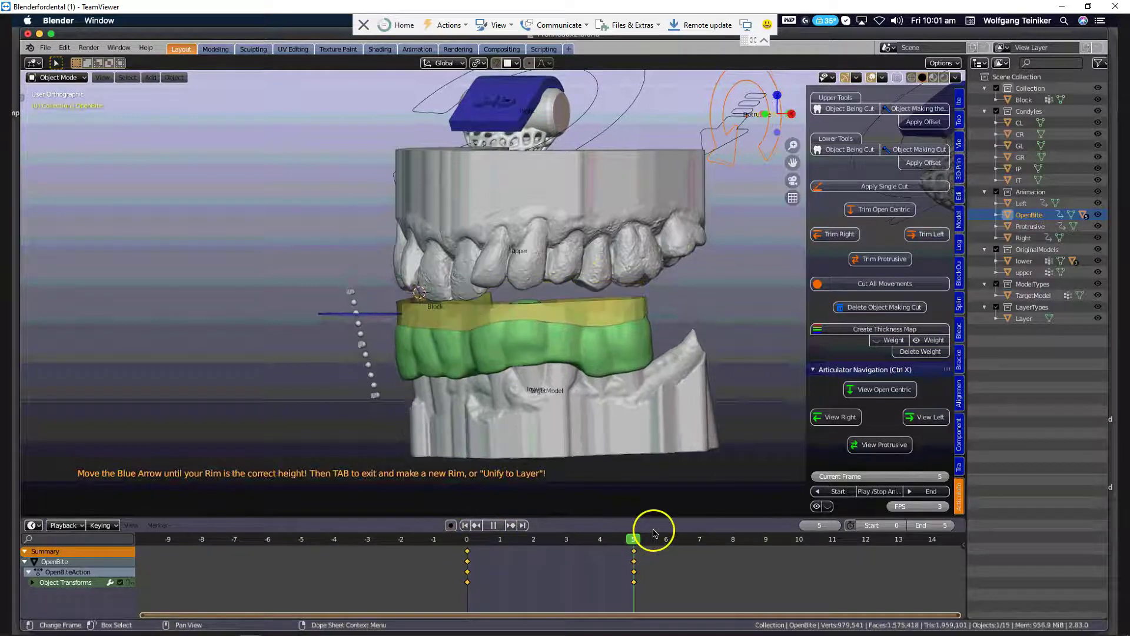
pyautogui.press('space')
# - Delete OpenBite's keyframes at frame 5 and return the playhead to frame 5
pyautogui.moveTo(534, 539); pyautogui.dragTo(640, 561)
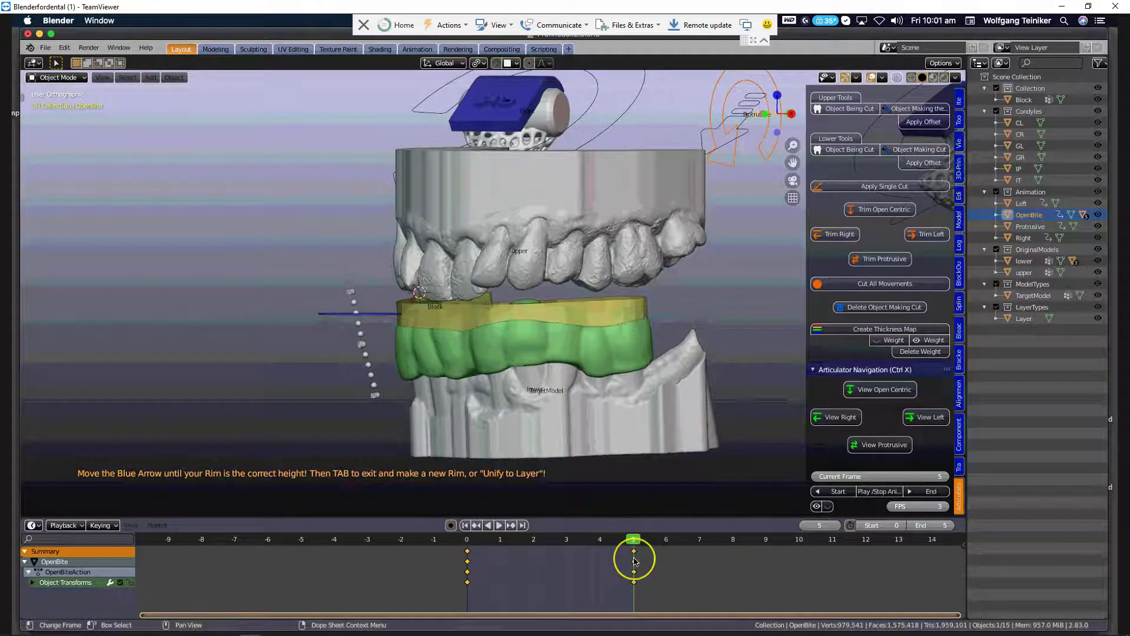
pyautogui.press('x')
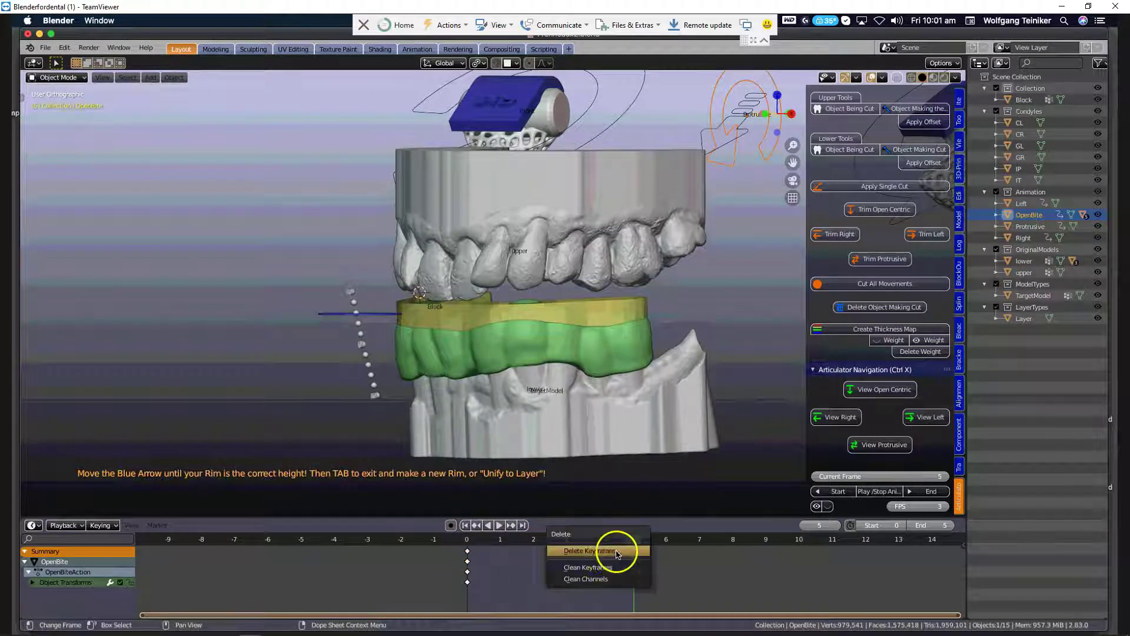
pyautogui.click(609, 551)
pyautogui.moveTo(634, 540)
pyautogui.mouseDown()
pyautogui.moveTo(454, 545)
pyautogui.moveTo(636, 545)
pyautogui.mouseUp()
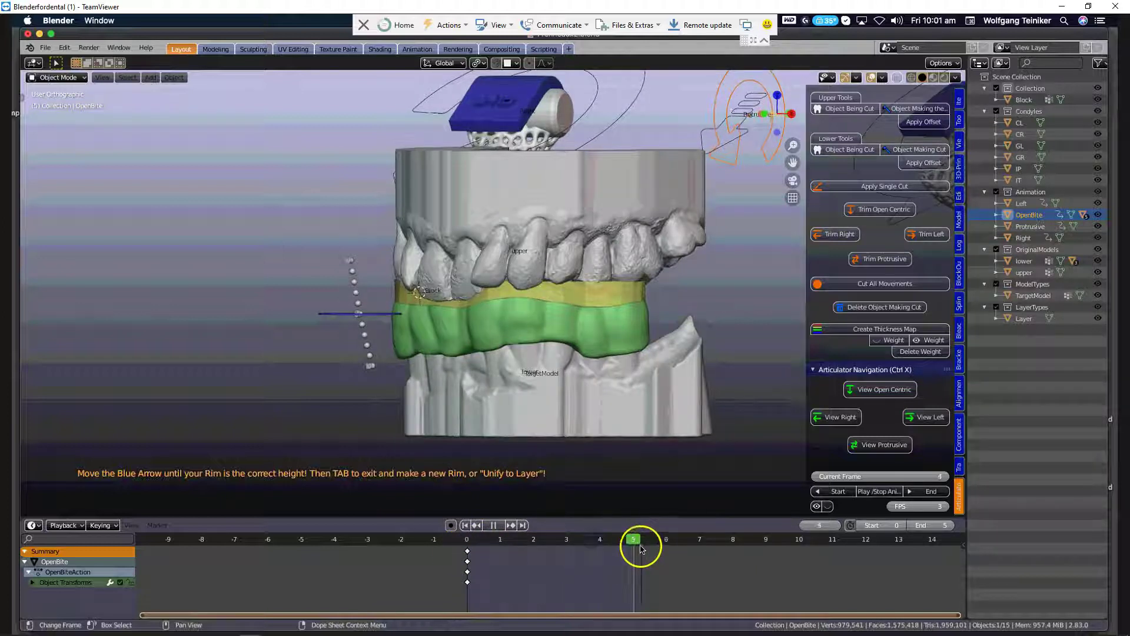
# - Hide the rim block and the splint layer to expose the lower teeth
pyautogui.click(579, 294)
pyautogui.keyDown('shift'); pyautogui.click(604, 330); pyautogui.keyUp('shift')
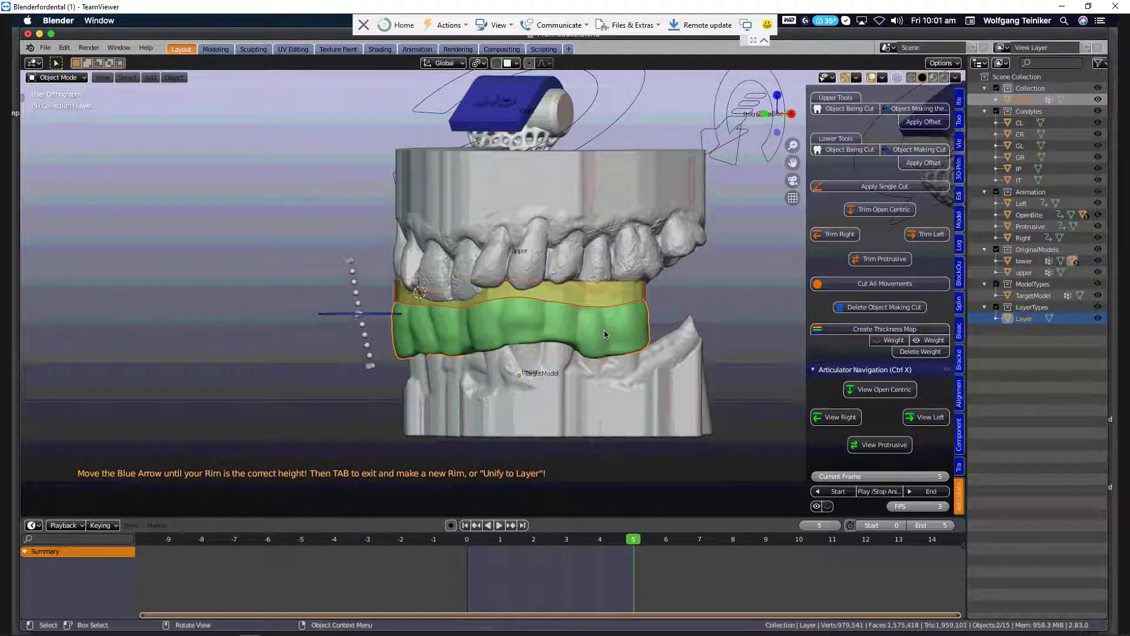
pyautogui.press('Delete')
pyautogui.moveTo(598, 317)
pyautogui.mouseDown(button='middle')
pyautogui.moveTo(596, 300)
pyautogui.moveTo(601, 318)
pyautogui.mouseUp(button='middle')
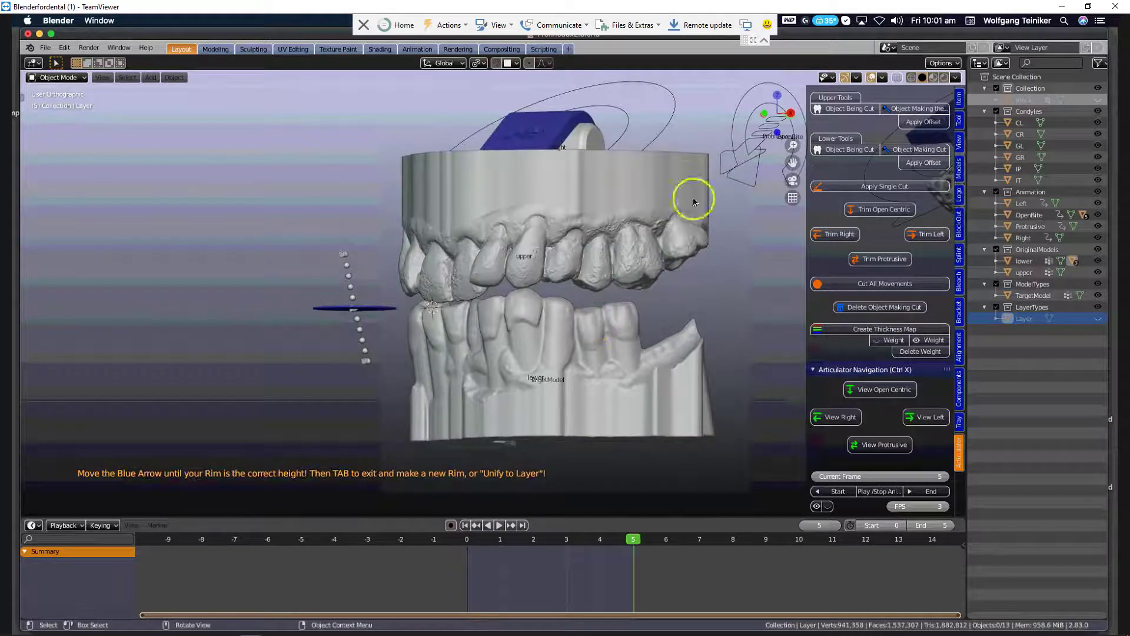
# - Apply a new key frame for OpenBite at frame 5 from the articulator constraints
pyautogui.click(733, 162)
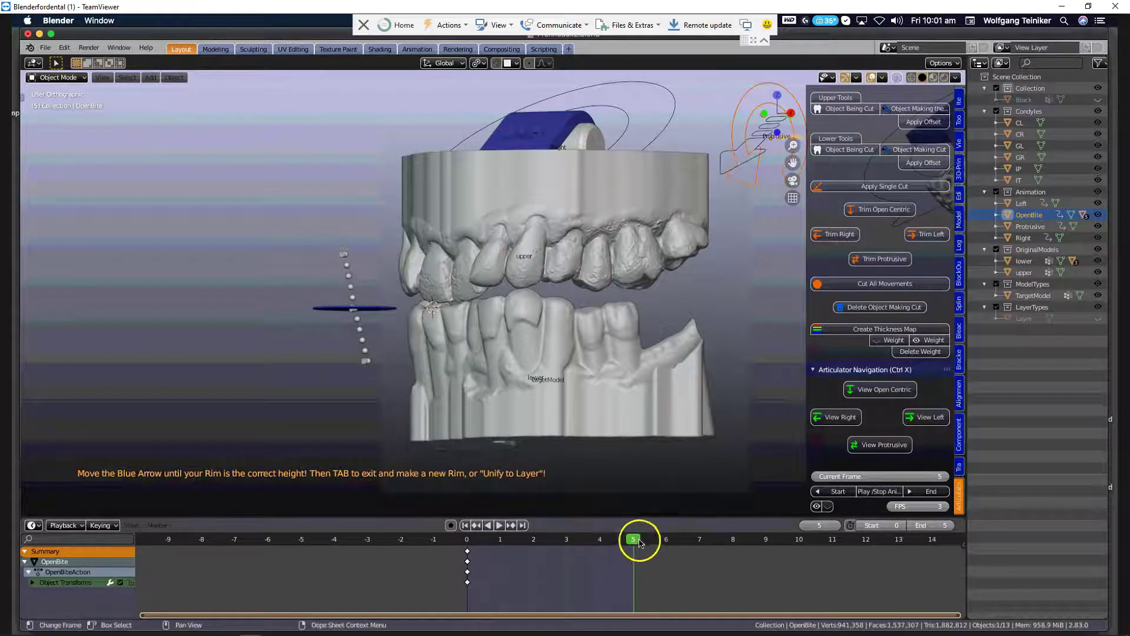
pyautogui.scroll(4, 877, 389)
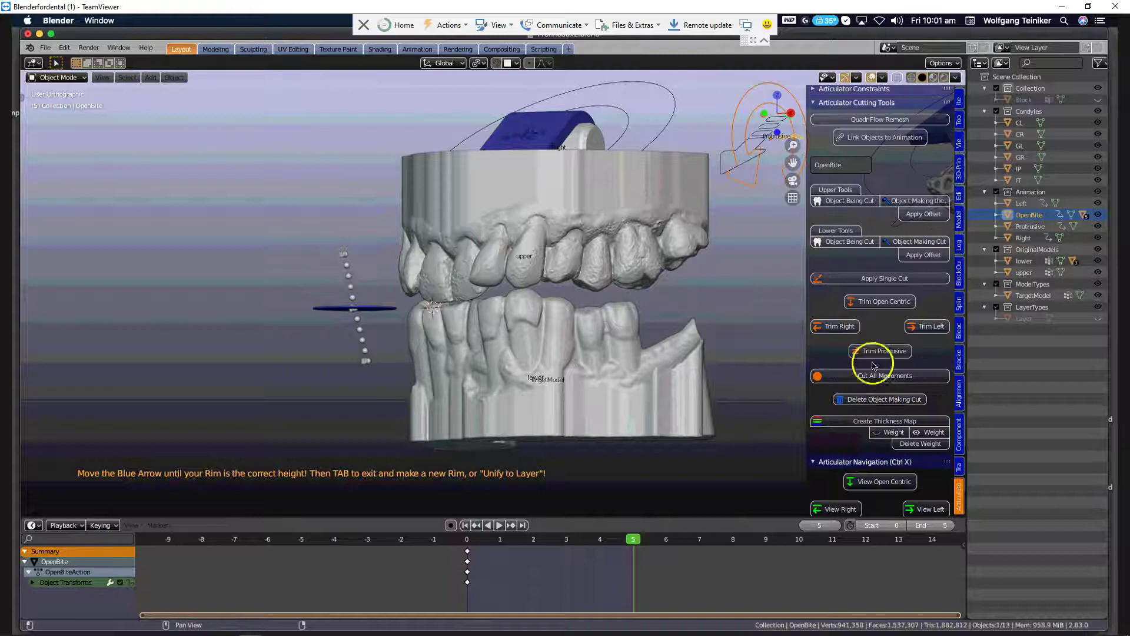
pyautogui.scroll(1, 850, 230)
pyautogui.click(818, 106)
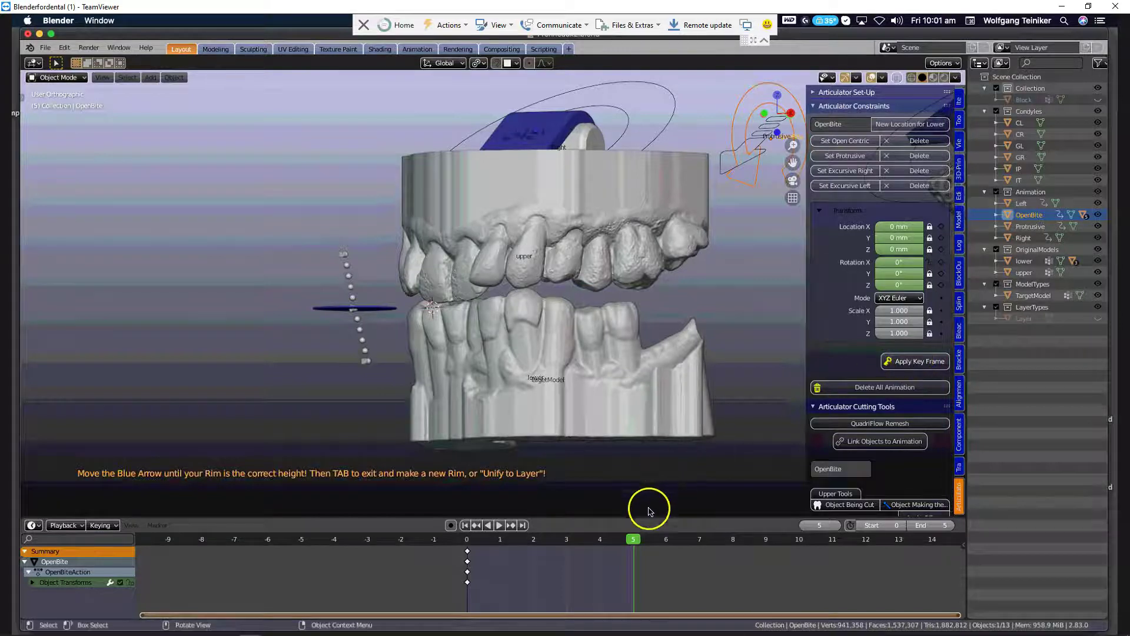
pyautogui.click(911, 361)
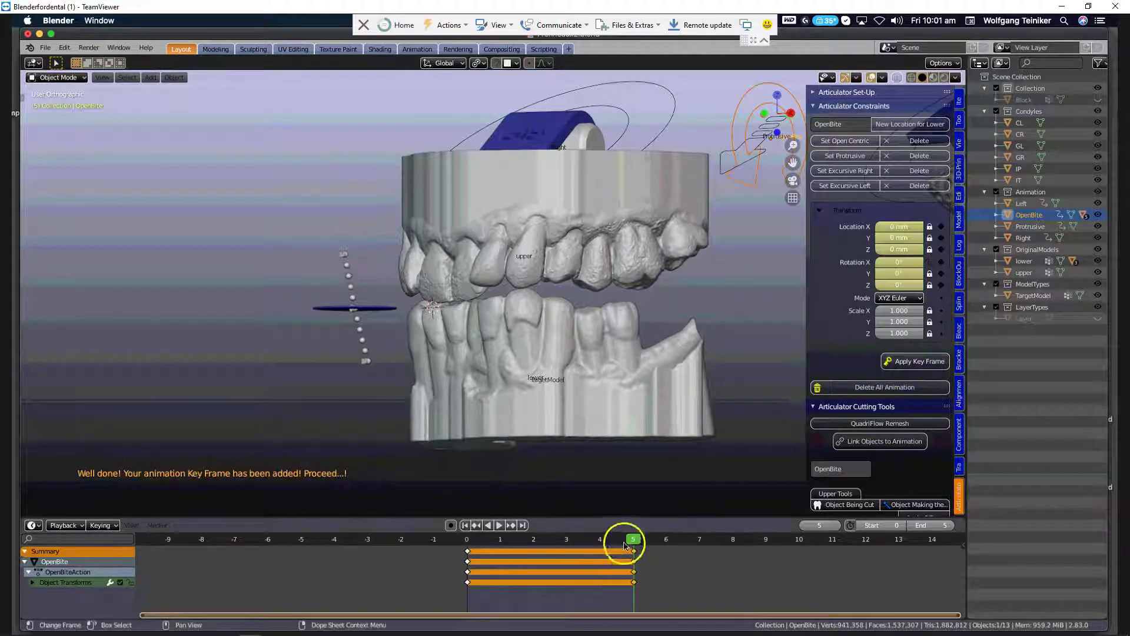
# - Play and scrub the OpenBite animation to frame 5 and inspect the bite from the side
pyautogui.press('space')
pyautogui.moveTo(562, 550); pyautogui.dragTo(620, 547)
pyautogui.moveTo(595, 387); pyautogui.dragTo(602, 339, button='middle')
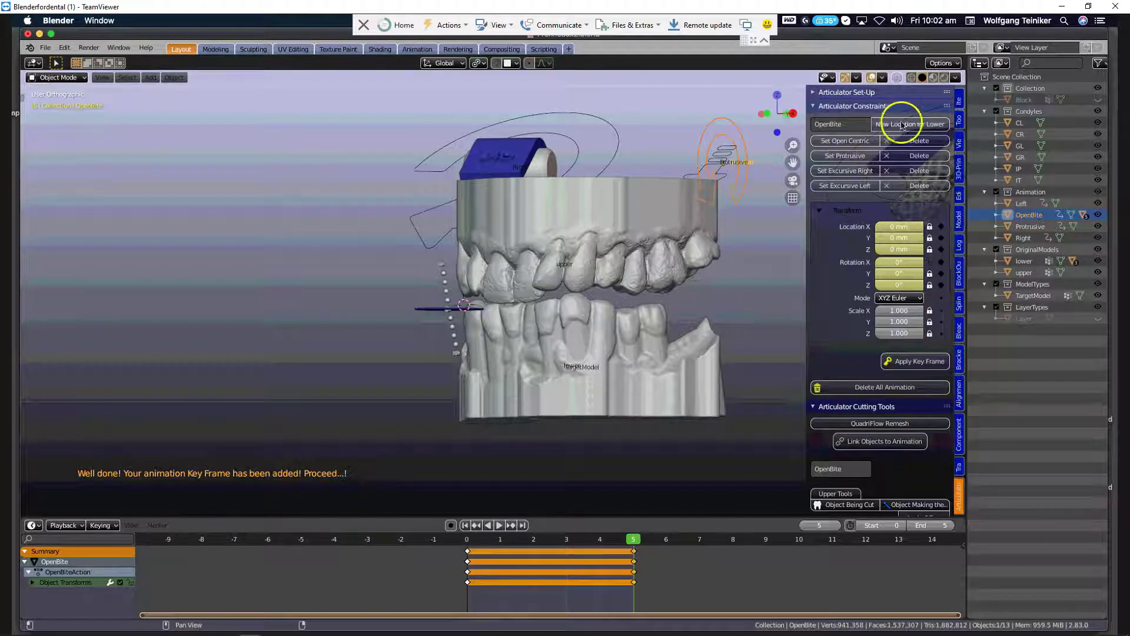
# - Delete the open centric movement and all other jaw animations from the articulator constraints
pyautogui.click(919, 141)
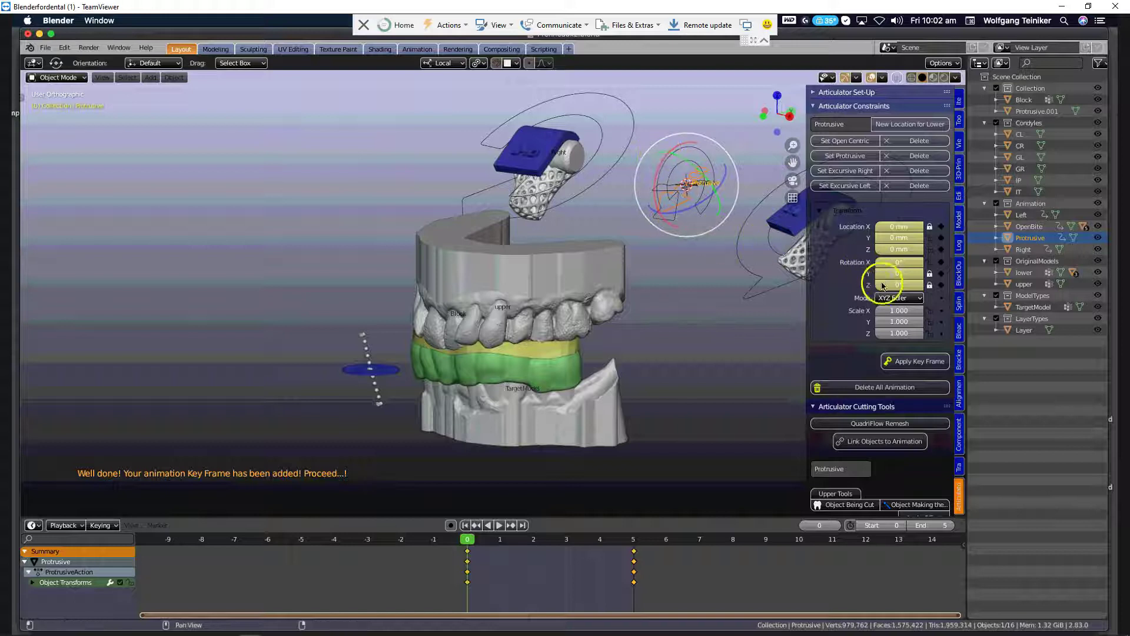
pyautogui.scroll(1, 568, 306)
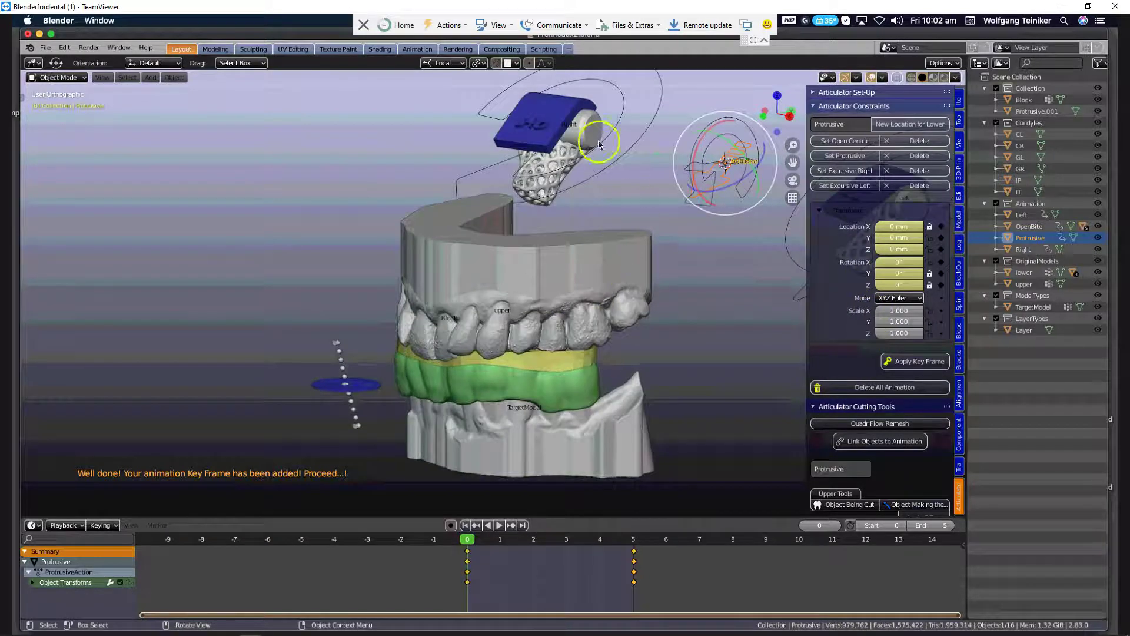
pyautogui.scroll(-1, 748, 268)
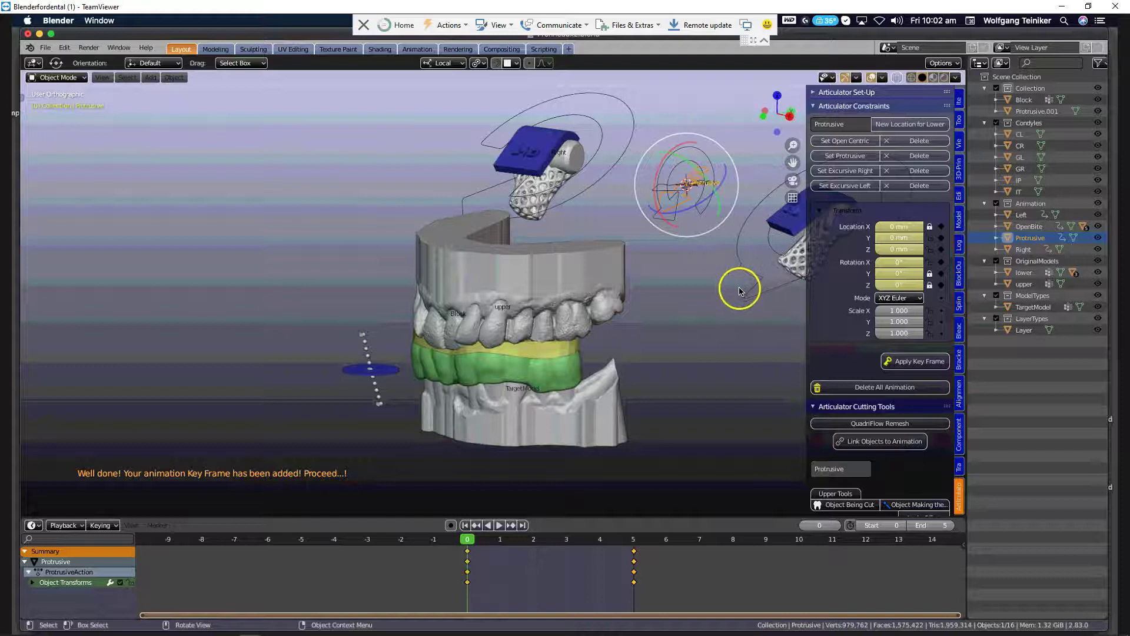
pyautogui.click(889, 388)
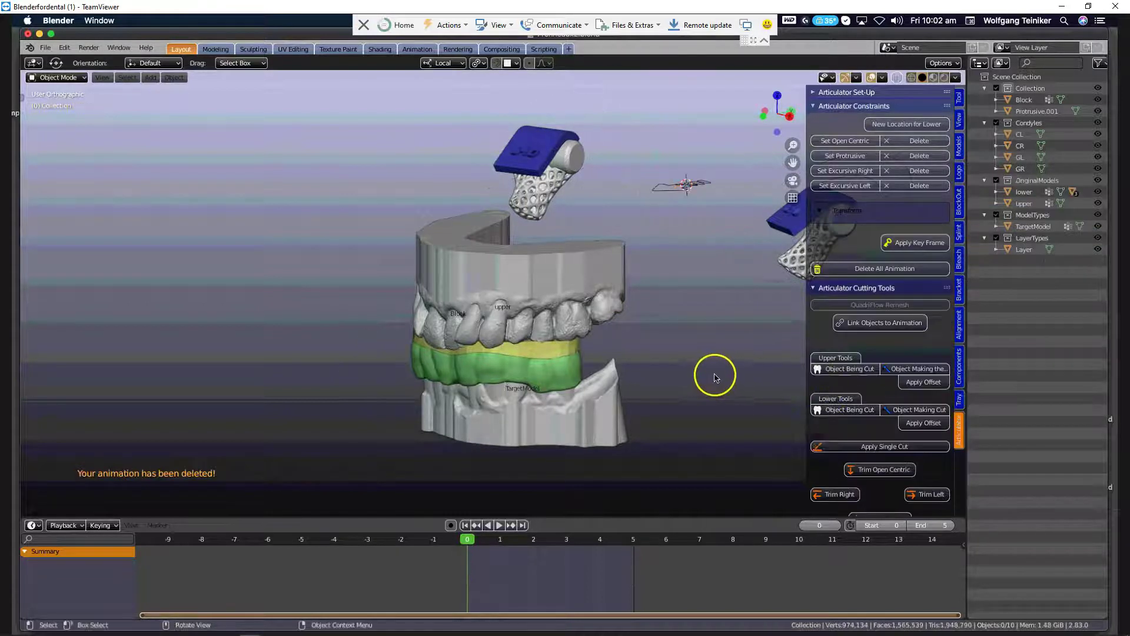
# - Delete the leftover Protrusive.001 guide object from the scene
pyautogui.click(708, 188)
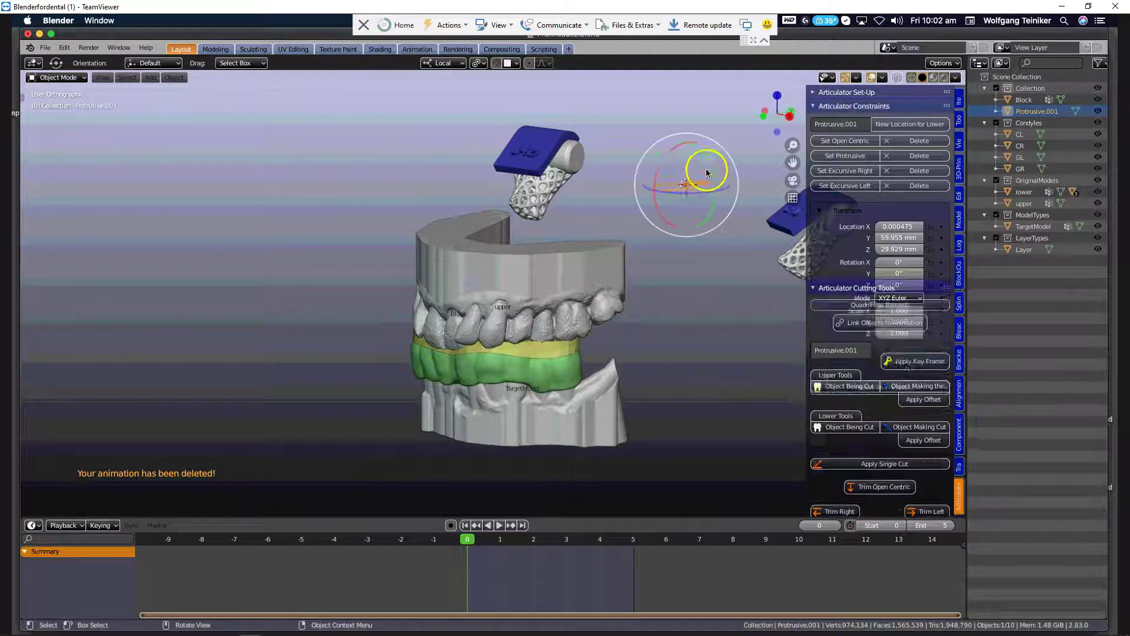
pyautogui.press('x')
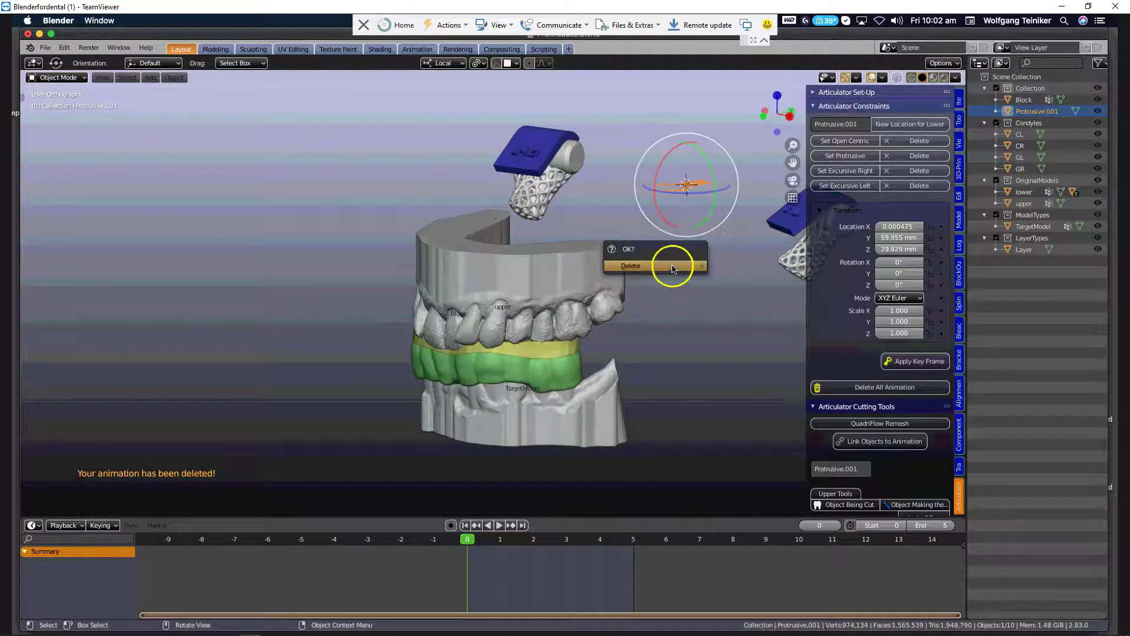
pyautogui.click(631, 267)
# - Apply an open centric key frame at zero rotation and a protrusive one moved about -3.3 mm in Y and -2.2 mm in Z
pyautogui.moveTo(676, 290); pyautogui.dragTo(642, 321, button='middle')
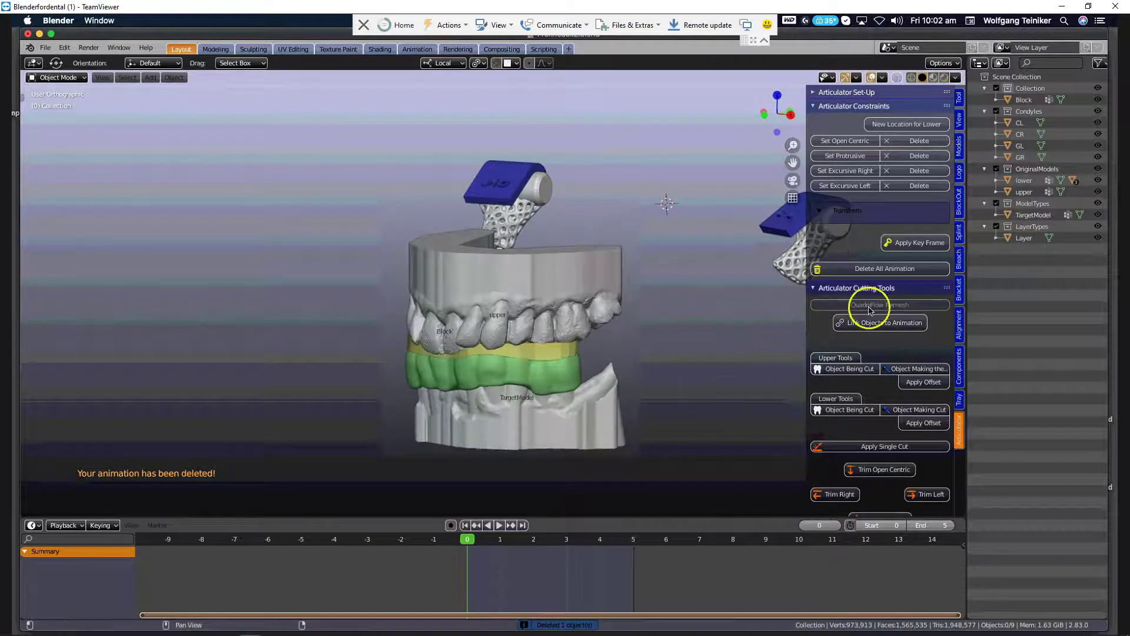
pyautogui.click(846, 143)
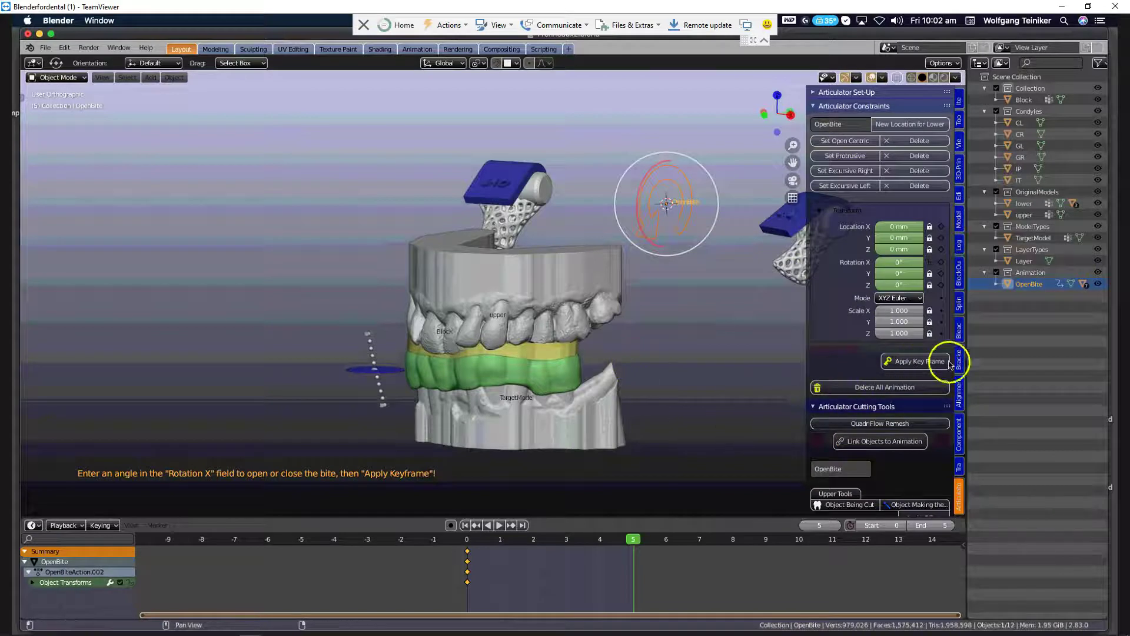
pyautogui.click(908, 362)
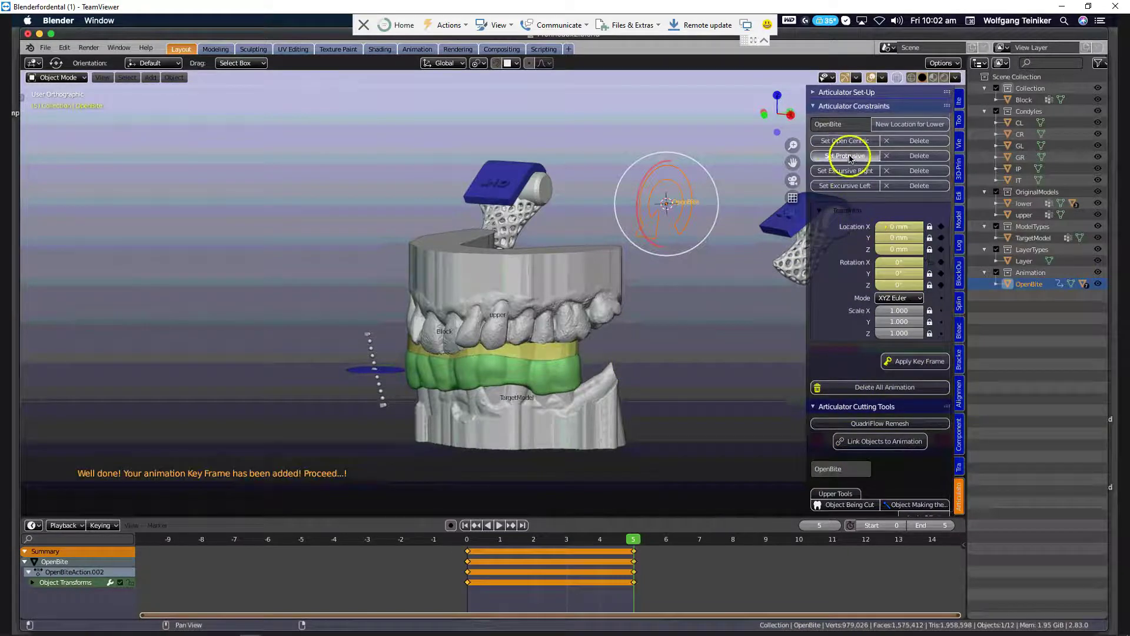
pyautogui.moveTo(695, 176); pyautogui.dragTo(684, 269)
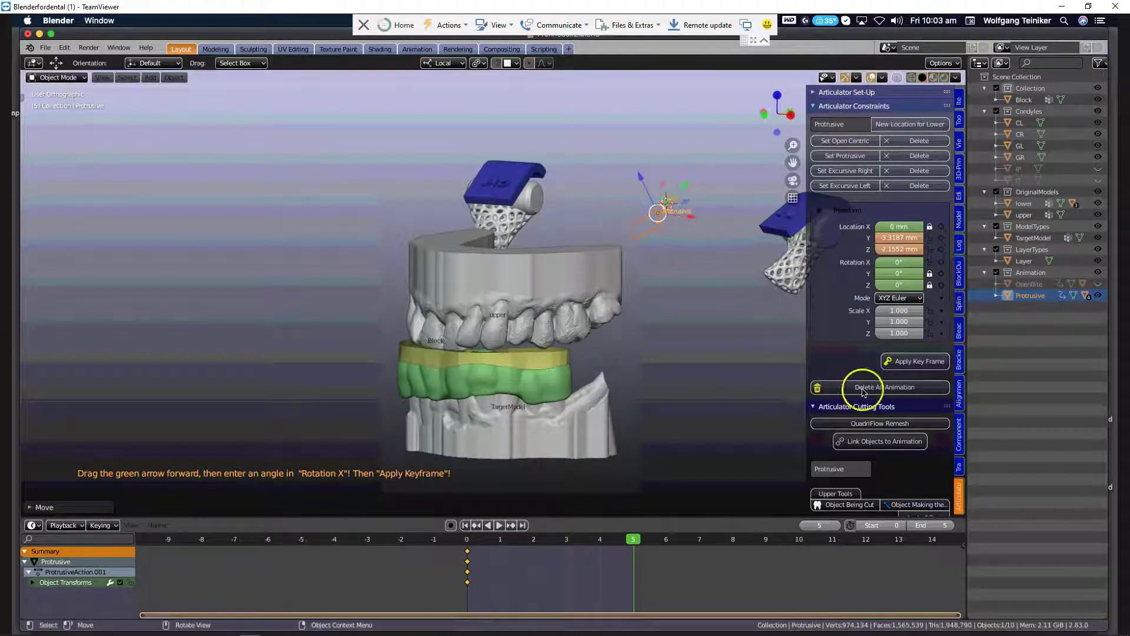
pyautogui.click(921, 363)
# - Create the right excursive movement and set its Rotation Z to -2.5°
pyautogui.click(848, 171)
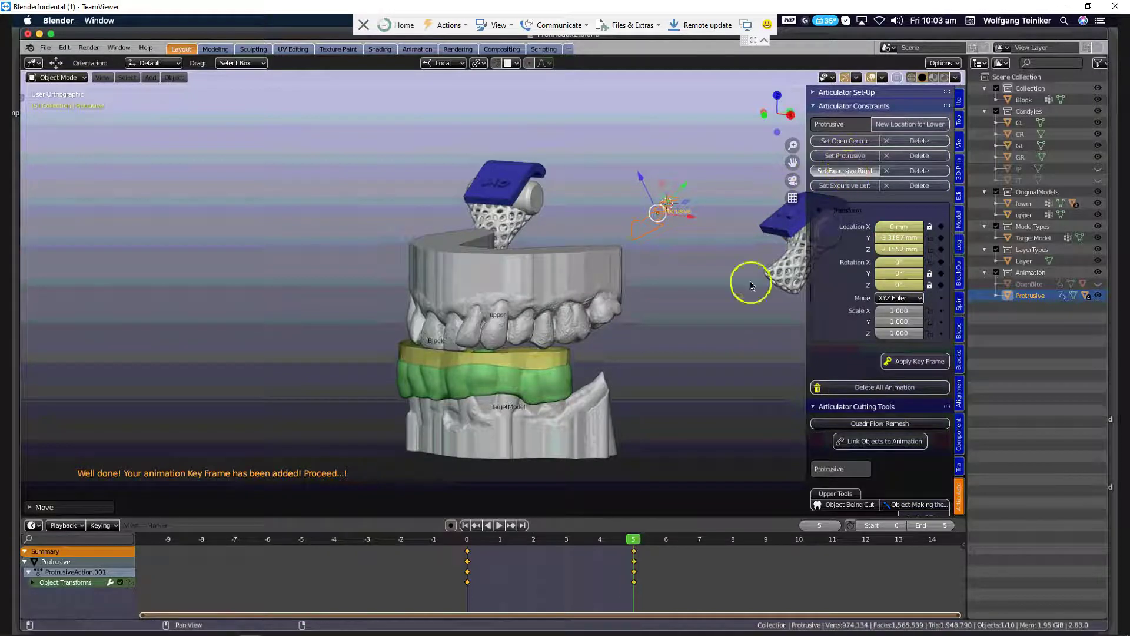
pyautogui.moveTo(620, 363); pyautogui.dragTo(701, 352, button='middle')
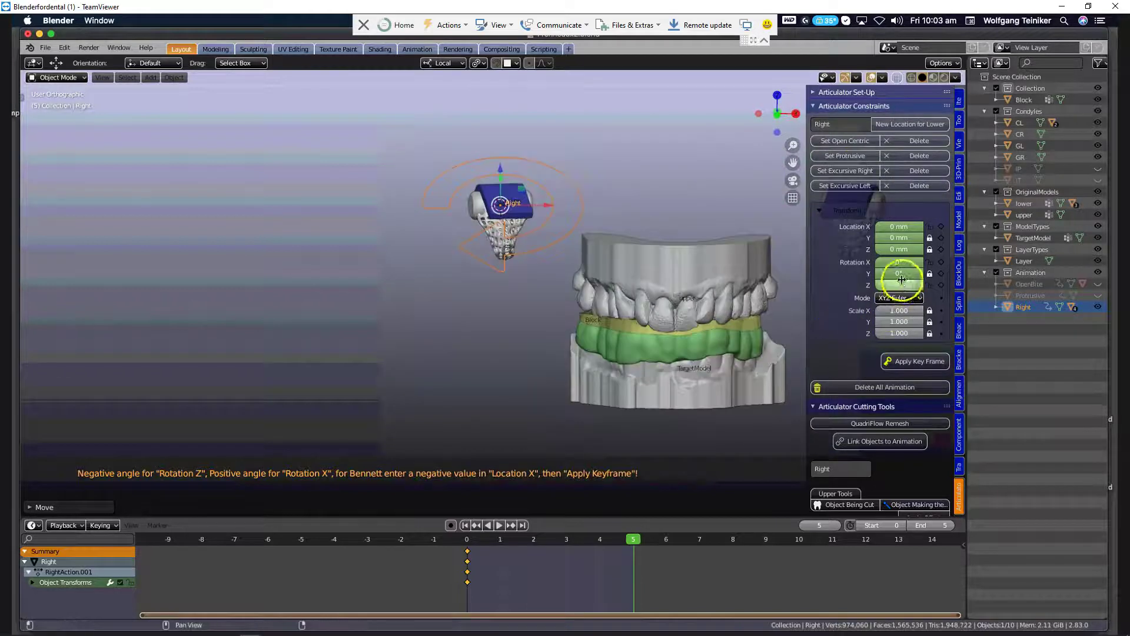
pyautogui.click(869, 288)
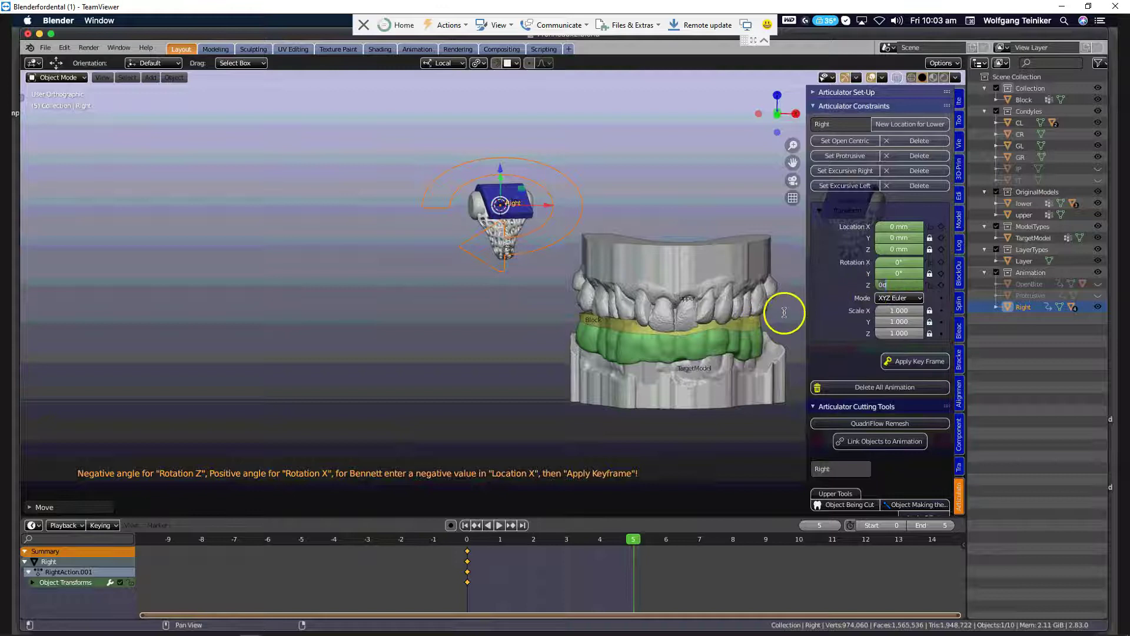
pyautogui.moveTo(878, 287); pyautogui.dragTo(879, 287)
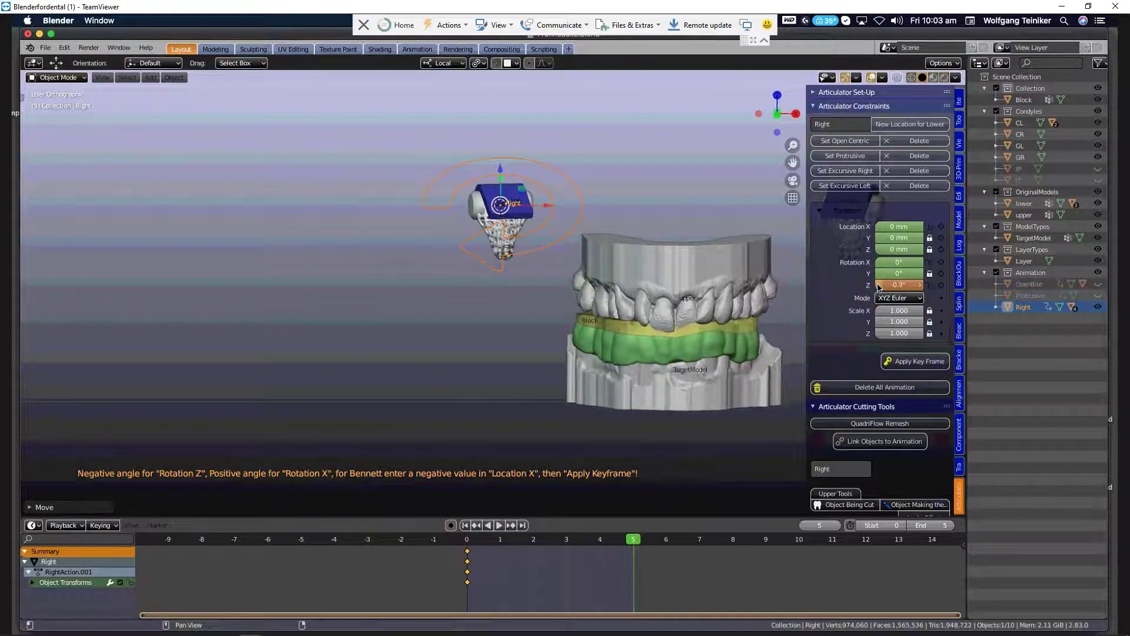
pyautogui.click(878, 287)
pyautogui.click(878, 287)
pyautogui.click(879, 287)
pyautogui.click(878, 287)
pyautogui.click(878, 286)
pyautogui.click(878, 287)
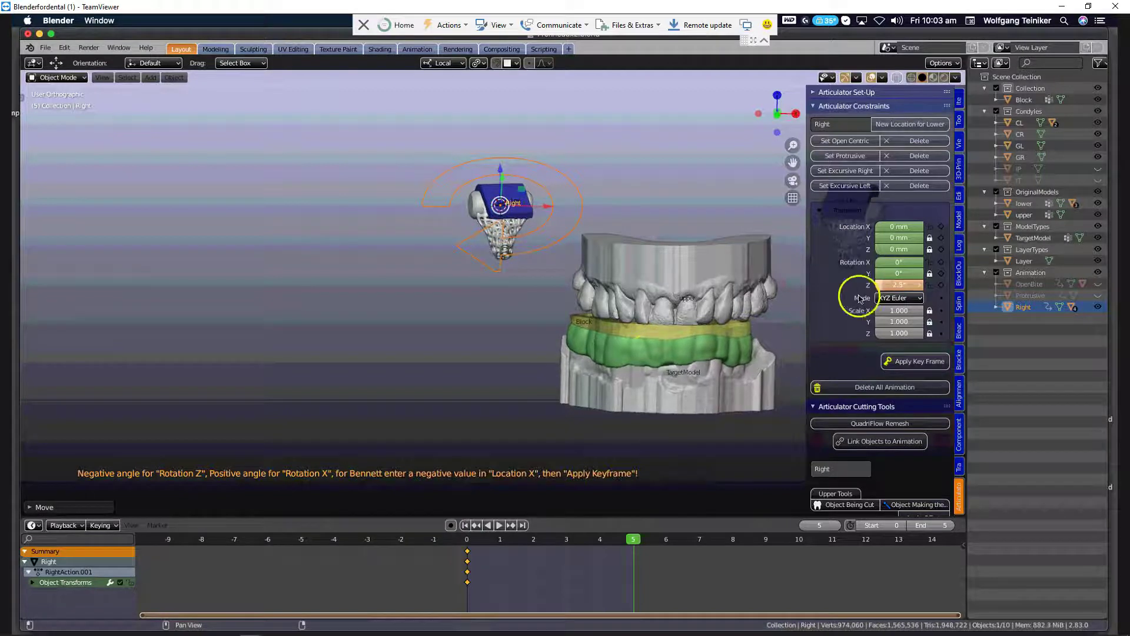
# - Hide the splint layer and the rim block to expose the lower teeth during the right excursion
pyautogui.click(648, 349)
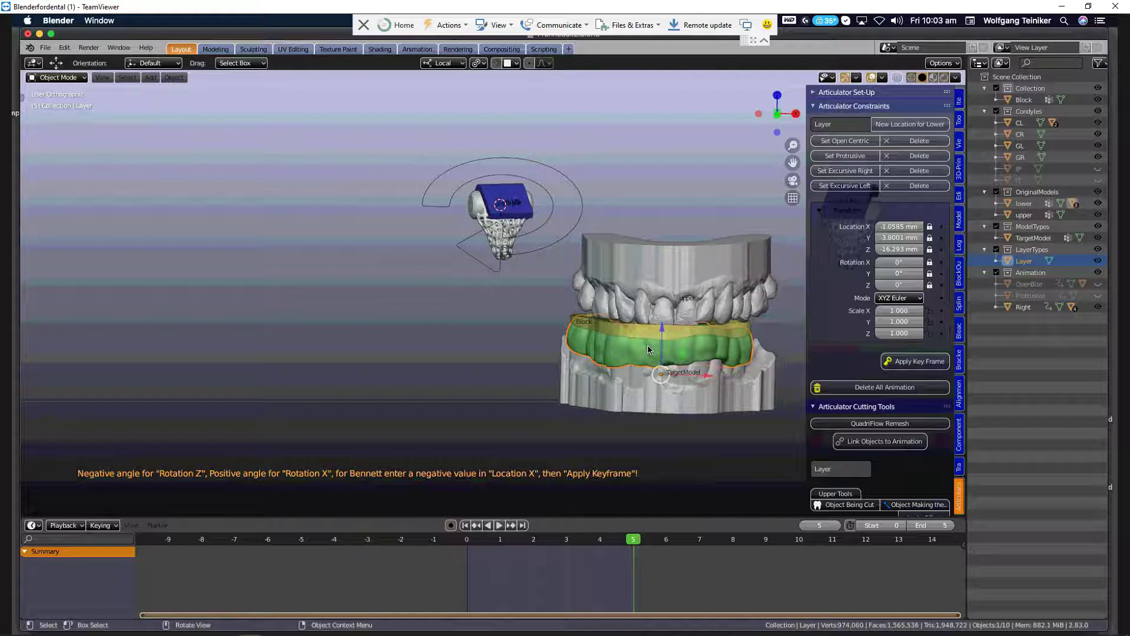
pyautogui.press('h')
pyautogui.click(636, 329)
pyautogui.press('h')
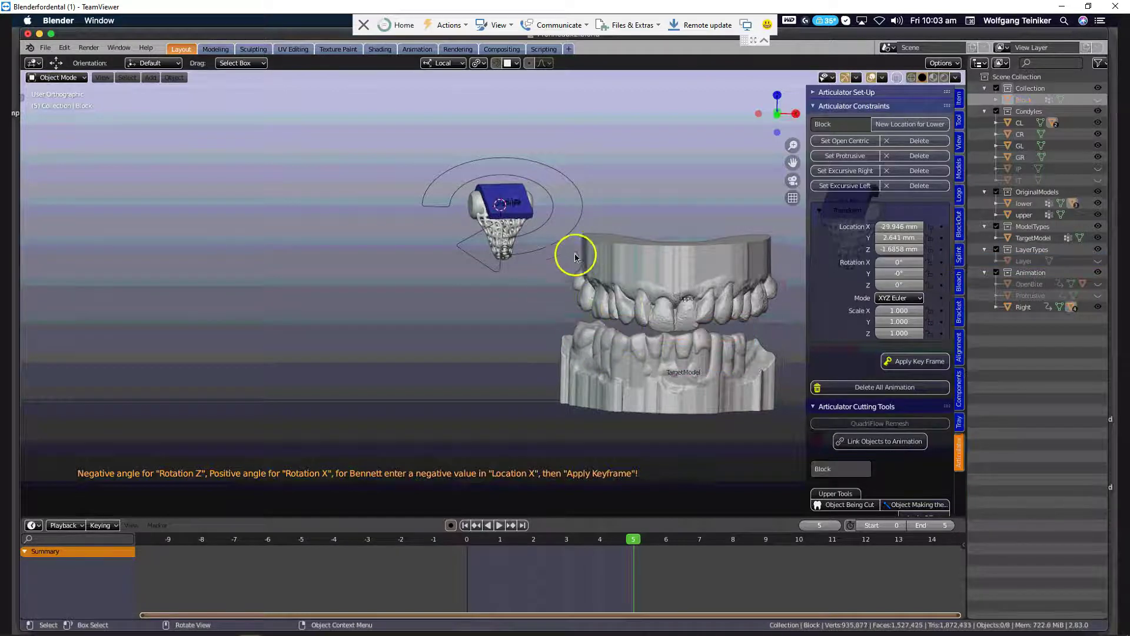
# - Reselect the Right guide, set its Rotation Z to -2.8° and apply its key frame at frame 5
pyautogui.click(553, 238)
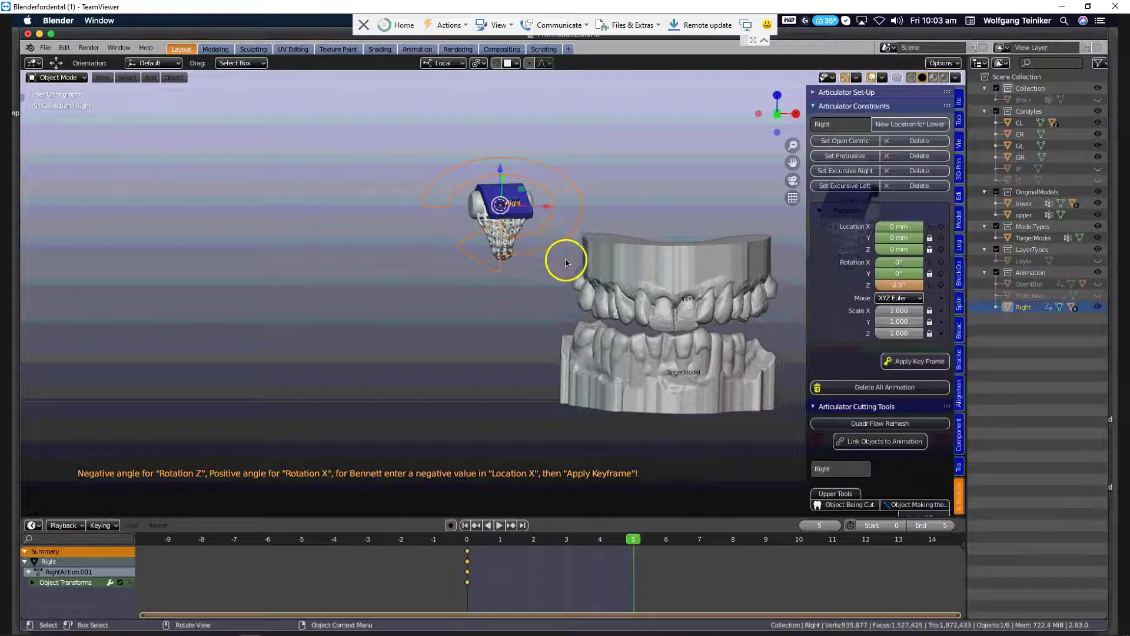
pyautogui.scroll(1, 562, 252)
pyautogui.keyDown('shift'); pyautogui.moveTo(714, 295); pyautogui.dragTo(618, 308, button='middle'); pyautogui.keyUp('shift')
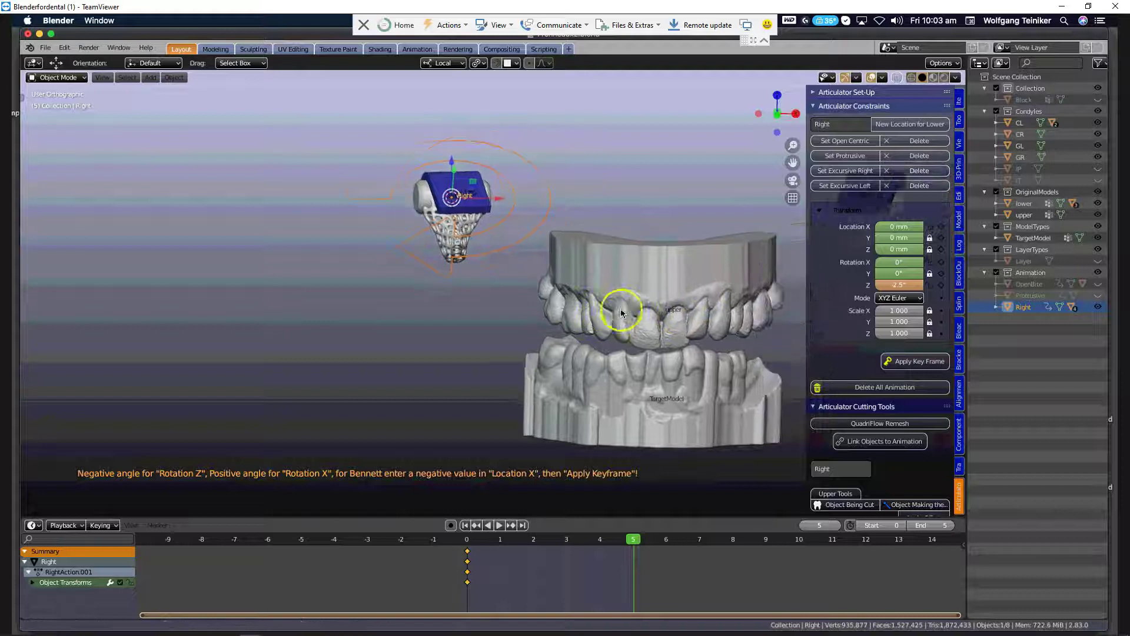
pyautogui.click(879, 286)
pyautogui.click(879, 285)
pyautogui.click(879, 285)
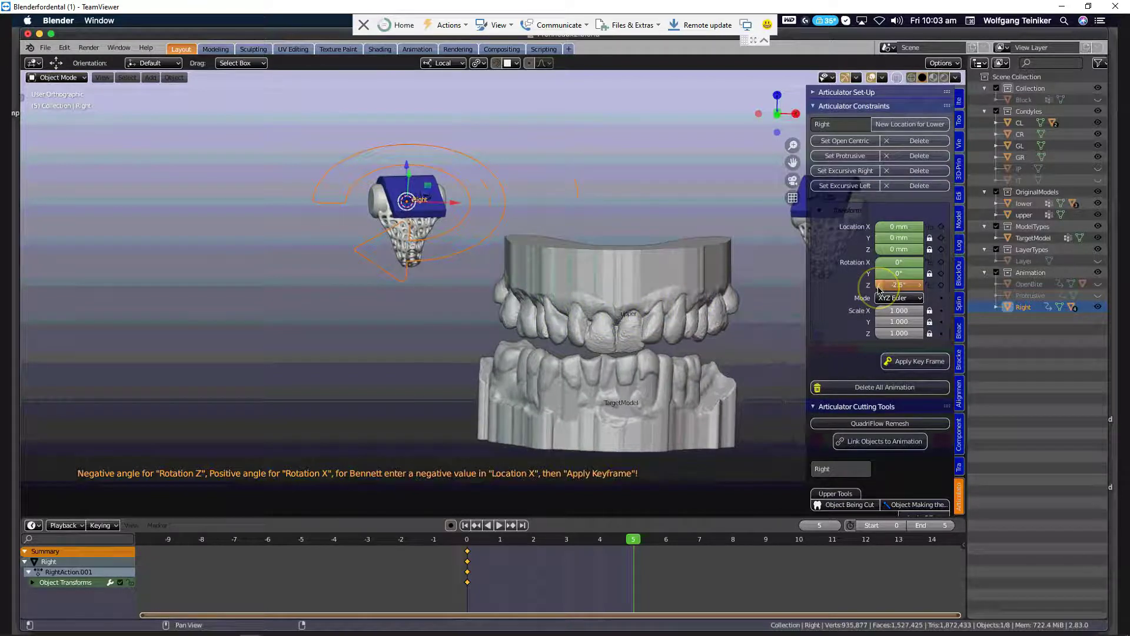
pyautogui.moveTo(596, 399)
pyautogui.mouseDown(button='middle')
pyautogui.moveTo(580, 391)
pyautogui.moveTo(607, 393)
pyautogui.mouseUp(button='middle')
pyautogui.click(920, 361)
# - Create the left excursive movement and hide the rim block and splint layer again
pyautogui.click(844, 188)
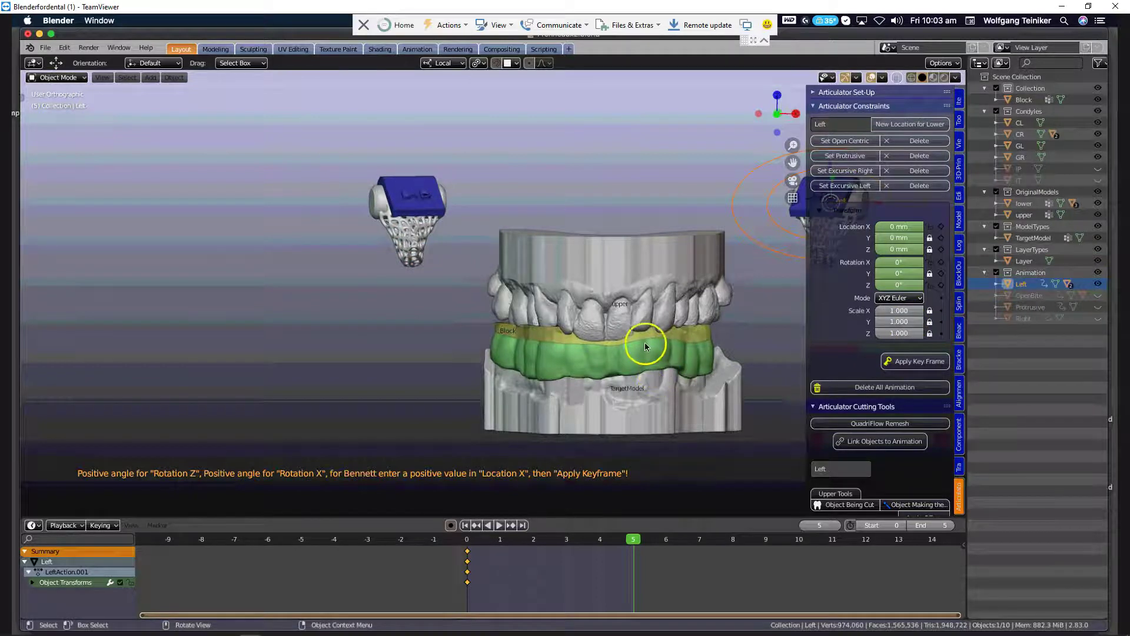
pyautogui.click(657, 362)
pyautogui.keyDown('shift'); pyautogui.click(657, 362); pyautogui.keyUp('shift')
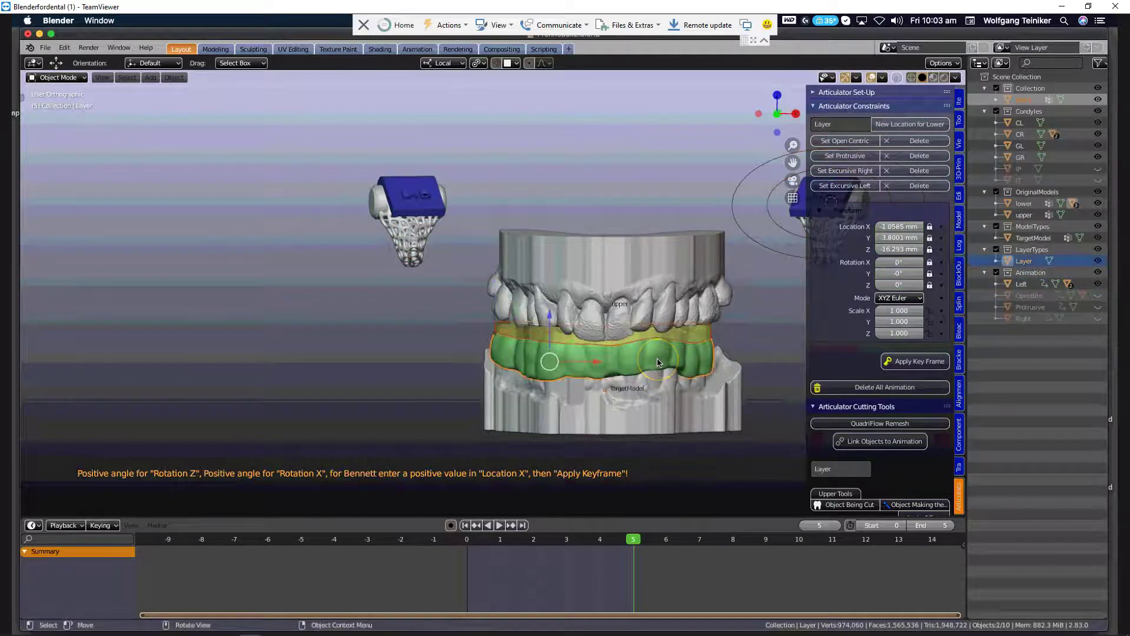
pyautogui.press('h')
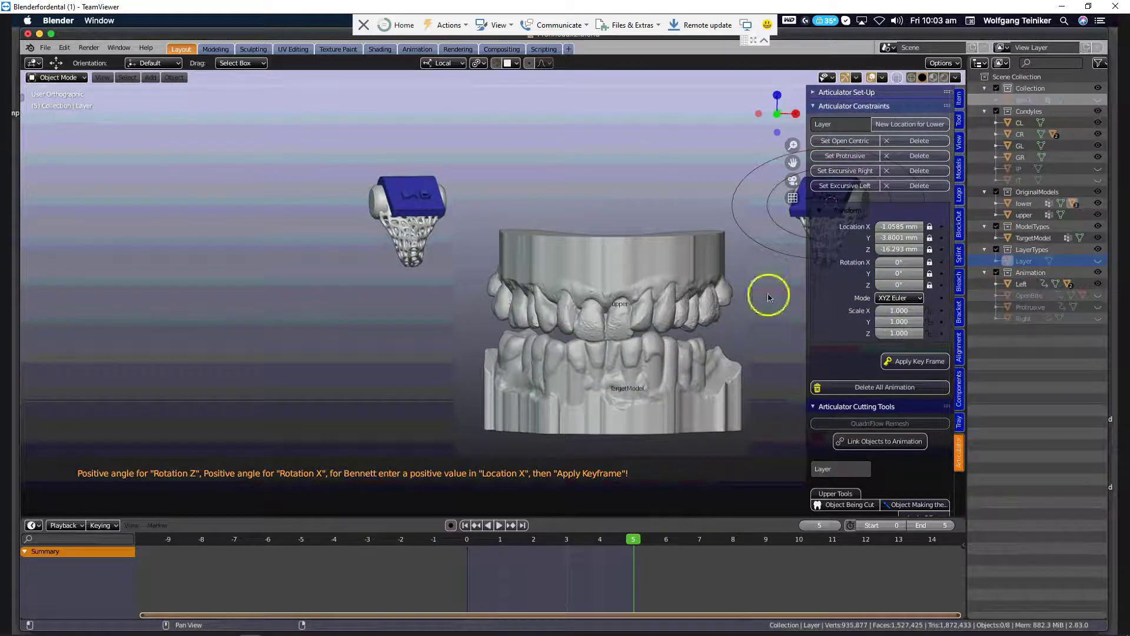
# - Set the Left guide's Rotation Z to 2.5° and apply its key frame at frame 5
pyautogui.click(758, 236)
pyautogui.moveTo(920, 286); pyautogui.dragTo(921, 289)
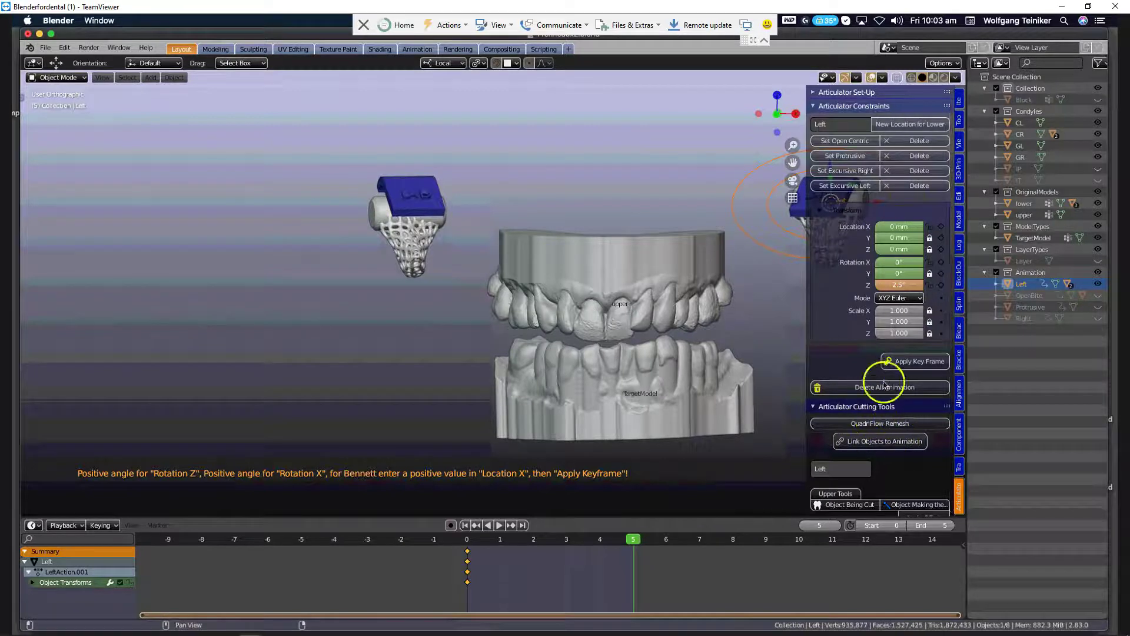
pyautogui.click(911, 361)
# - Unhide all objects, and view the protrusive movement with the condyles hidden
pyautogui.scroll(-4, 884, 434)
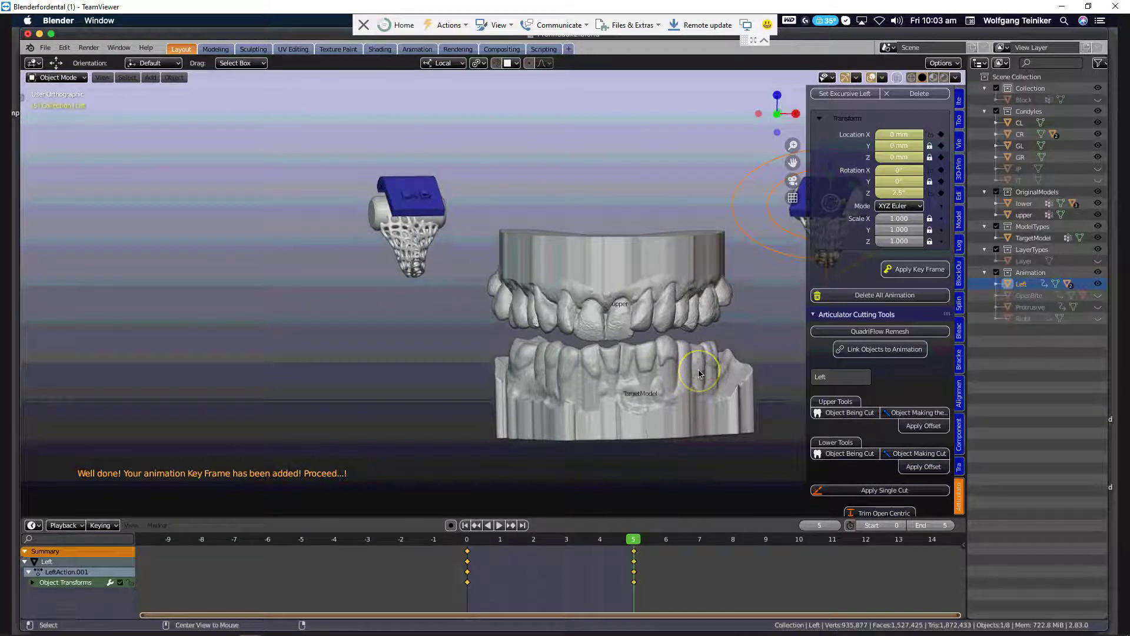
pyautogui.scroll(-6, 859, 436)
pyautogui.scroll(-5, 854, 454)
pyautogui.scroll(-2, 851, 454)
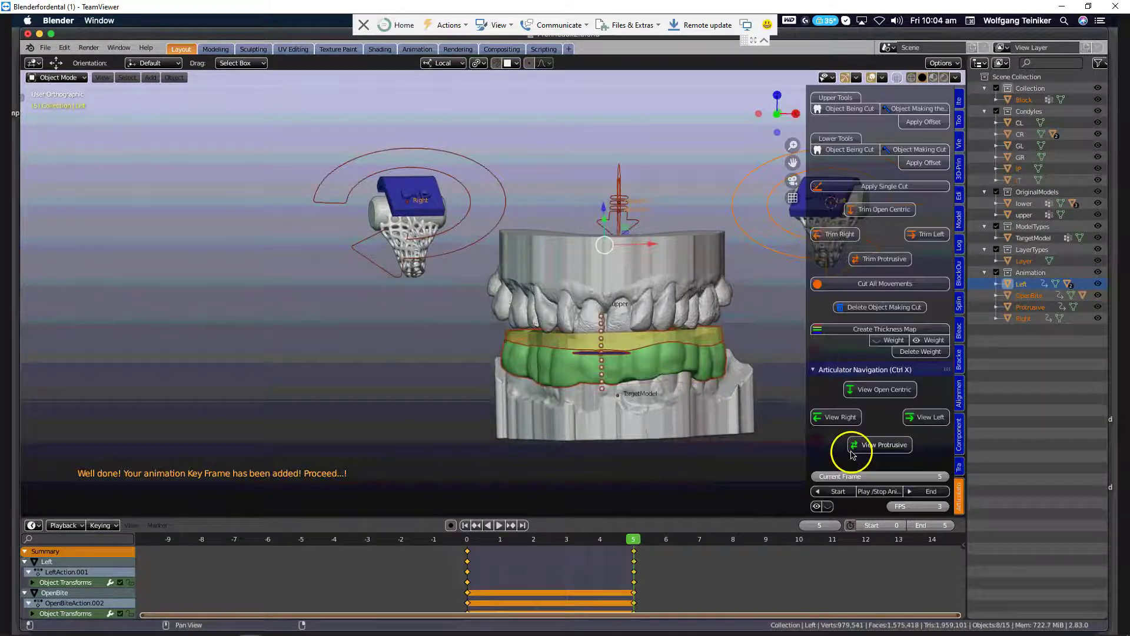
pyautogui.click(828, 506)
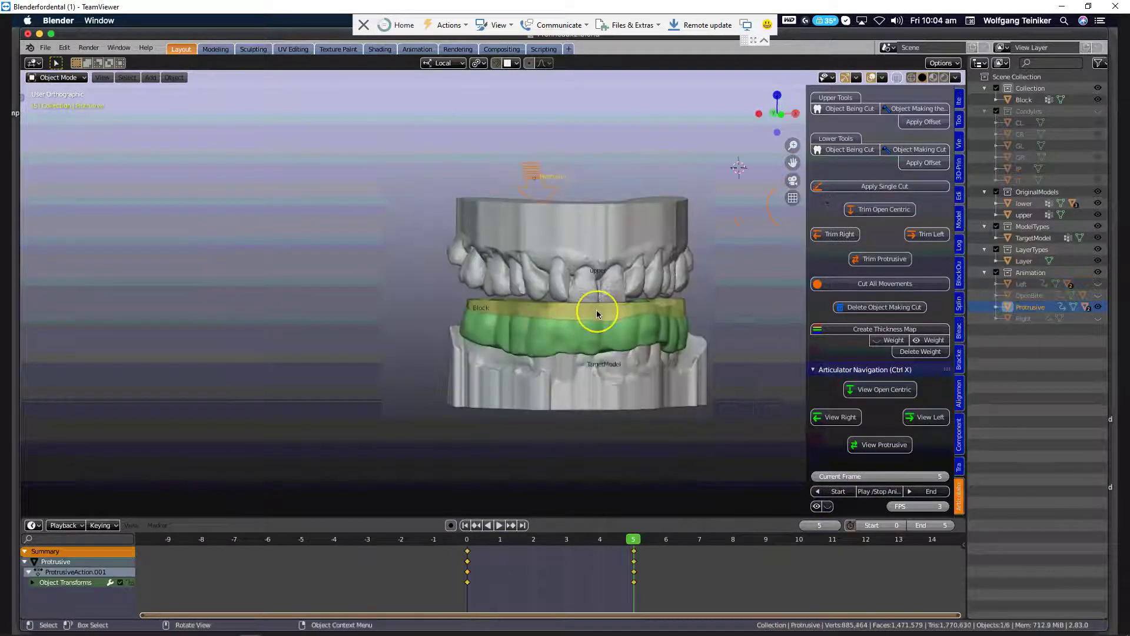
# - Open the rim block's mesh for editing and lower its selected top rim slightly in the protrusive position at frame 5
pyautogui.click(597, 314)
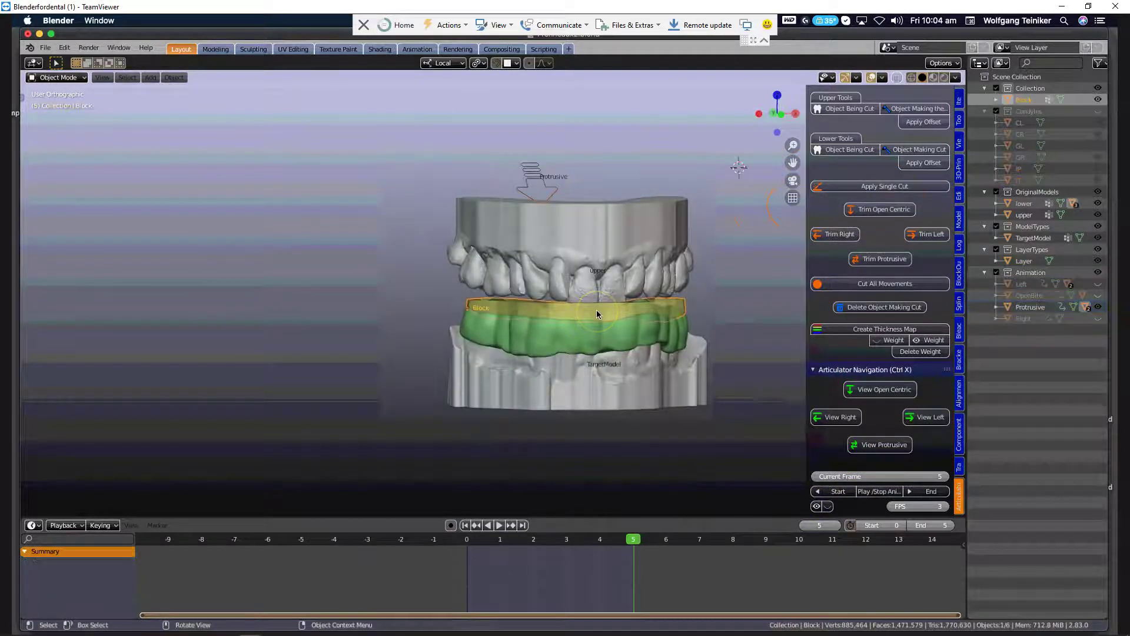
pyautogui.press('Tab')
pyautogui.scroll(2, 637, 341)
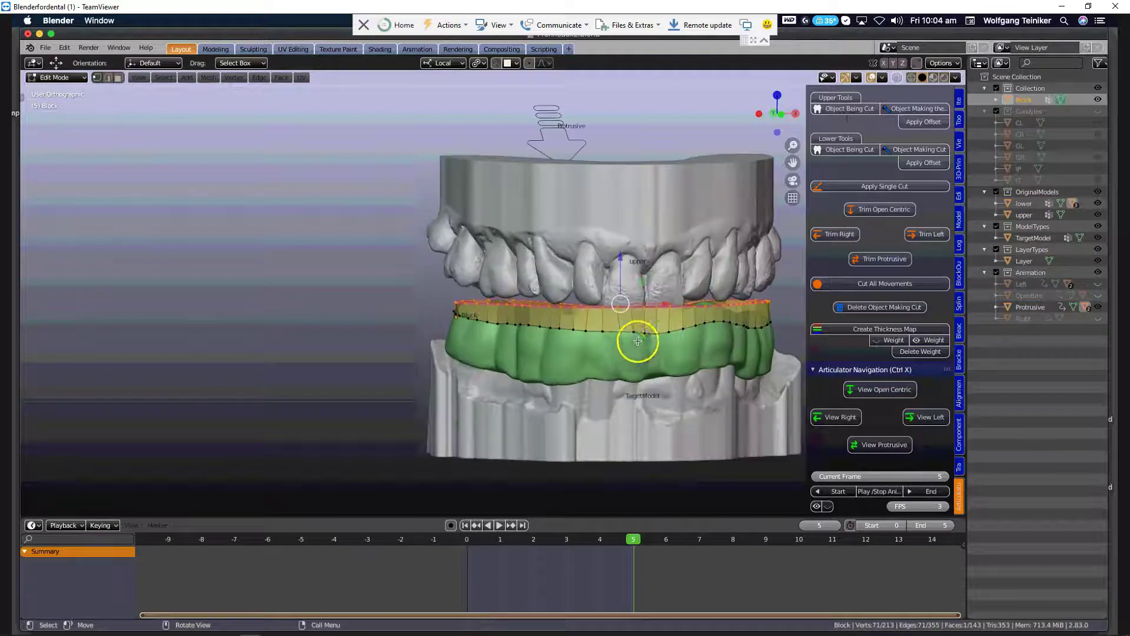
pyautogui.moveTo(609, 371)
pyautogui.mouseDown(button='middle')
pyautogui.moveTo(560, 365)
pyautogui.moveTo(560, 408)
pyautogui.mouseUp(button='middle')
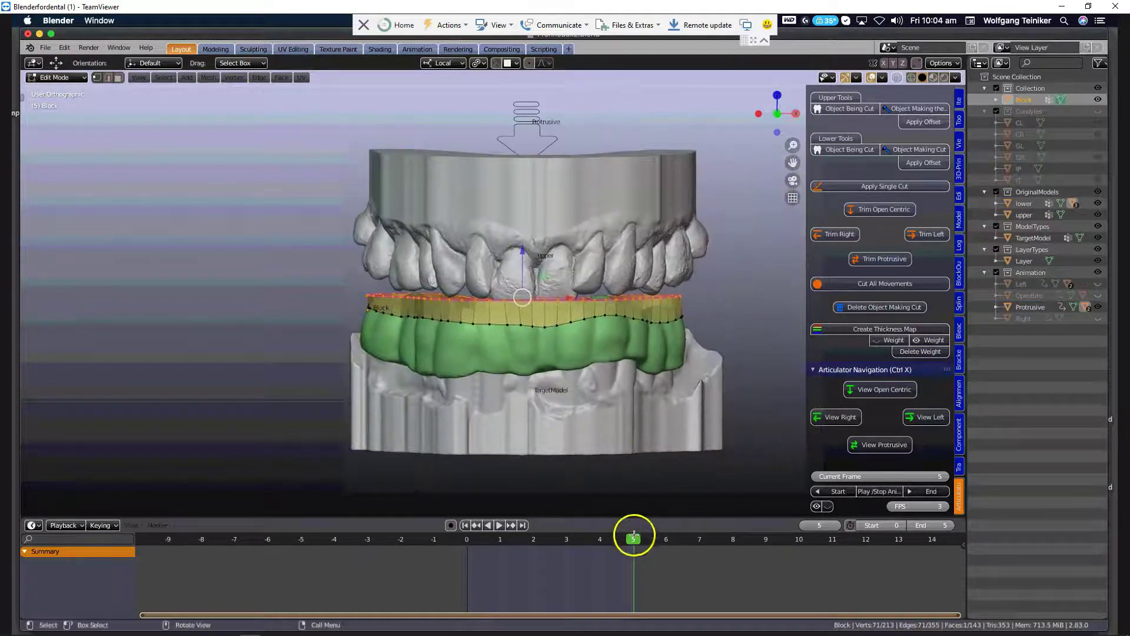
pyautogui.moveTo(635, 541); pyautogui.dragTo(679, 549)
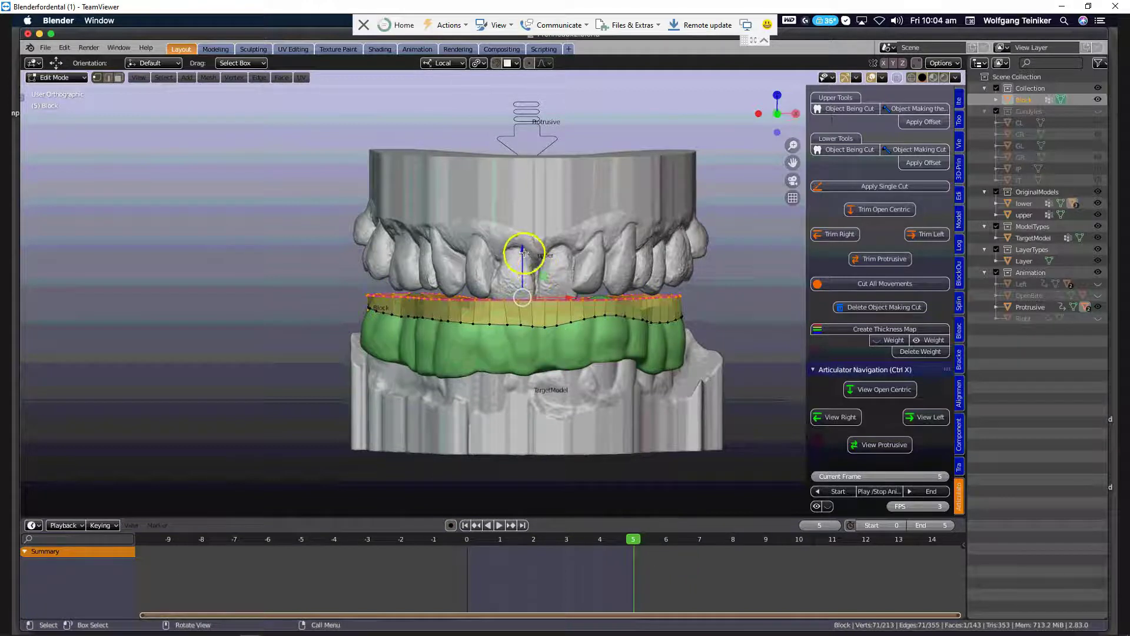
pyautogui.moveTo(523, 253); pyautogui.dragTo(524, 257)
# - Raise the block's top rim slightly, scrub the protrusive movement to frame 0 and check the rim contact from behind
pyautogui.moveTo(635, 536); pyautogui.dragTo(462, 545)
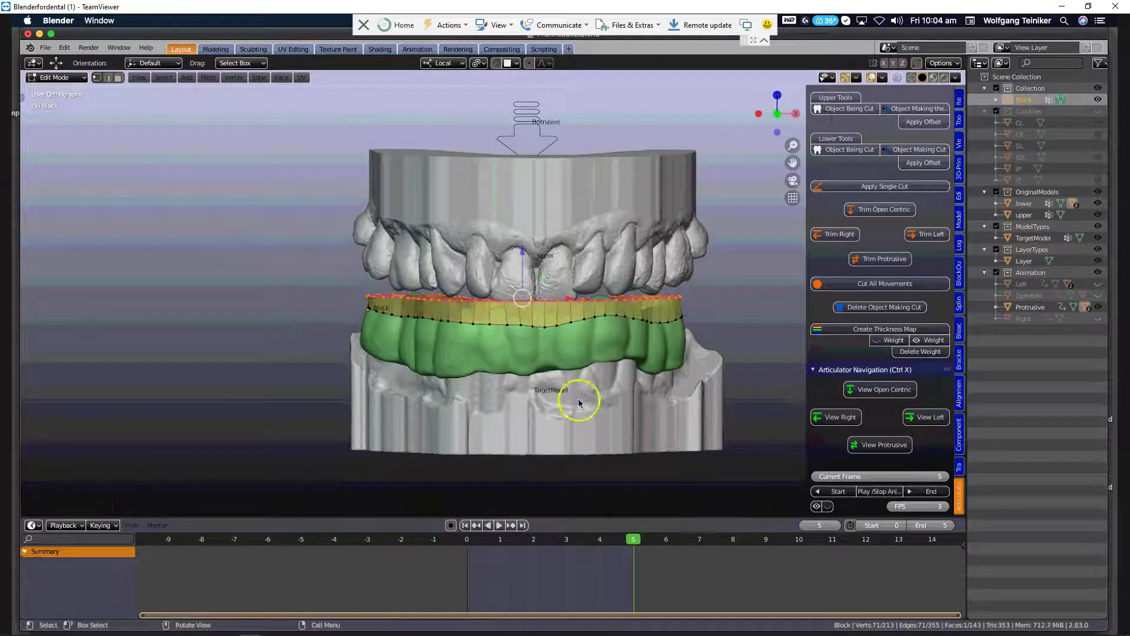
pyautogui.moveTo(521, 262); pyautogui.dragTo(522, 259)
pyautogui.moveTo(635, 537); pyautogui.dragTo(434, 550)
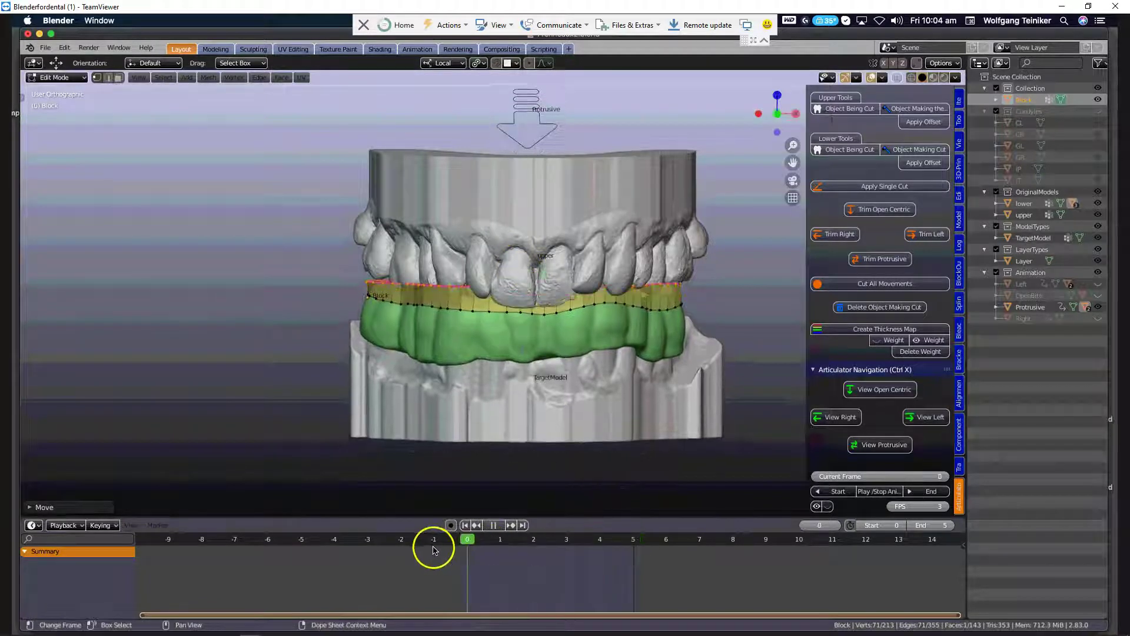
pyautogui.moveTo(506, 412); pyautogui.dragTo(613, 406, button='middle')
pyautogui.moveTo(465, 396); pyautogui.dragTo(592, 396, button='middle')
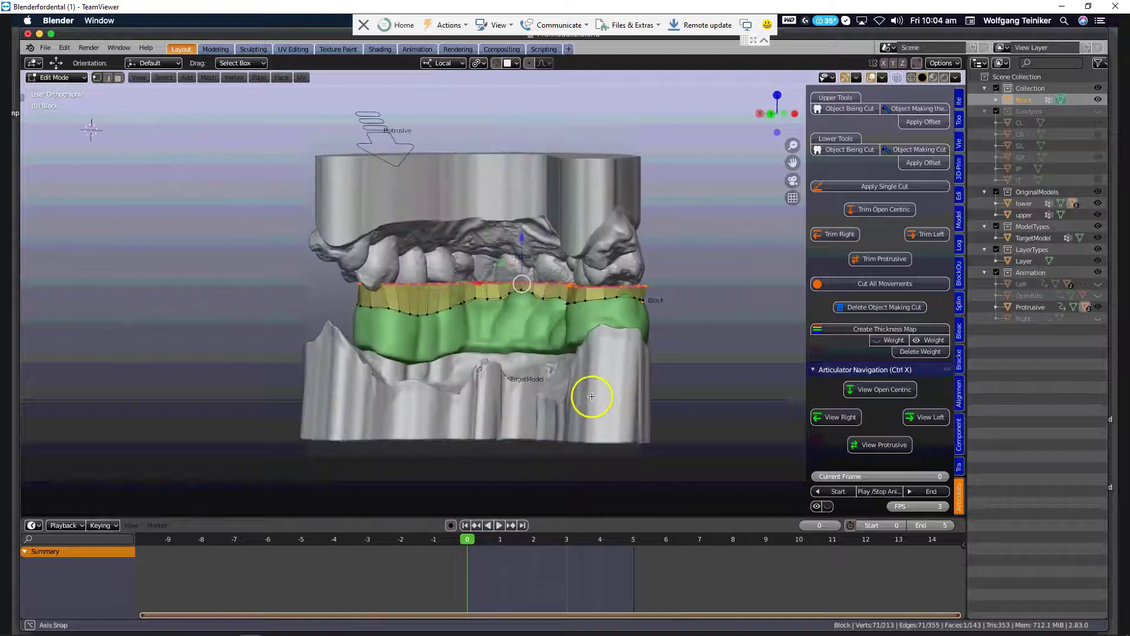
pyautogui.moveTo(532, 358); pyautogui.dragTo(545, 358, button='middle')
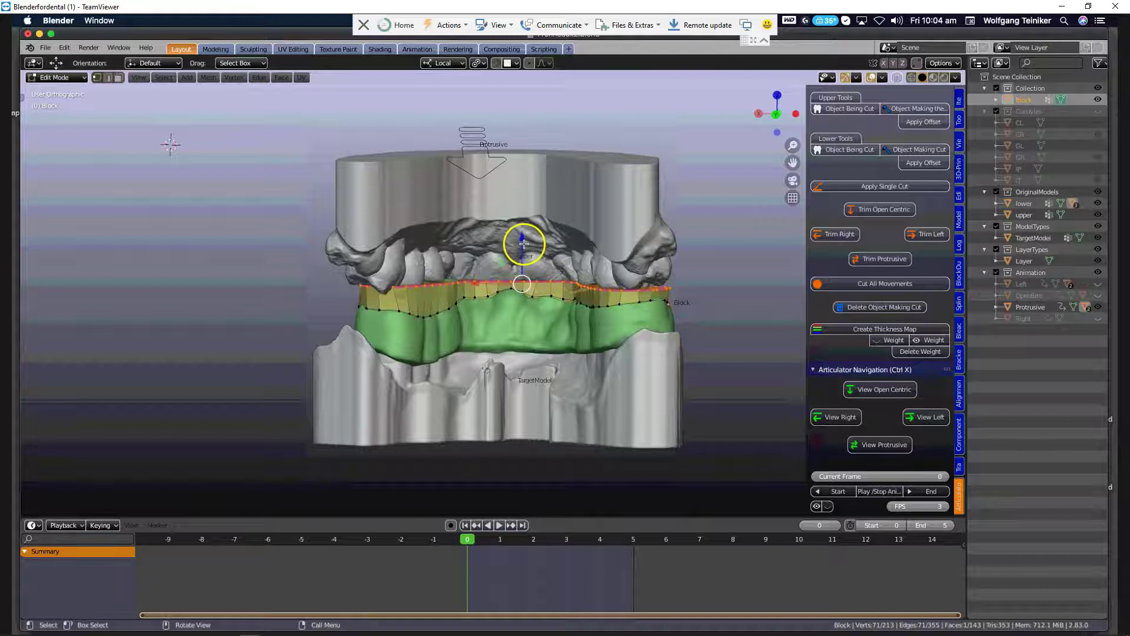
# - Raise the block's selected top rim slightly towards the upper teeth and check its contact from behind and in front
pyautogui.moveTo(522, 243); pyautogui.dragTo(523, 239)
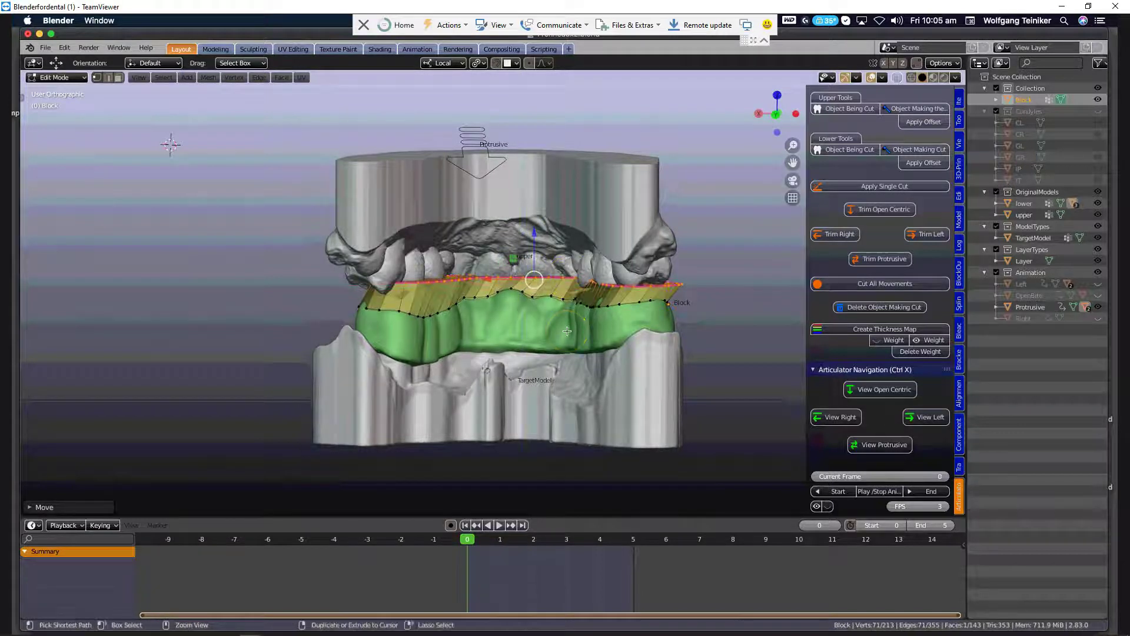
pyautogui.hotkey('ctrl', 'z')
pyautogui.moveTo(522, 240); pyautogui.dragTo(522, 236)
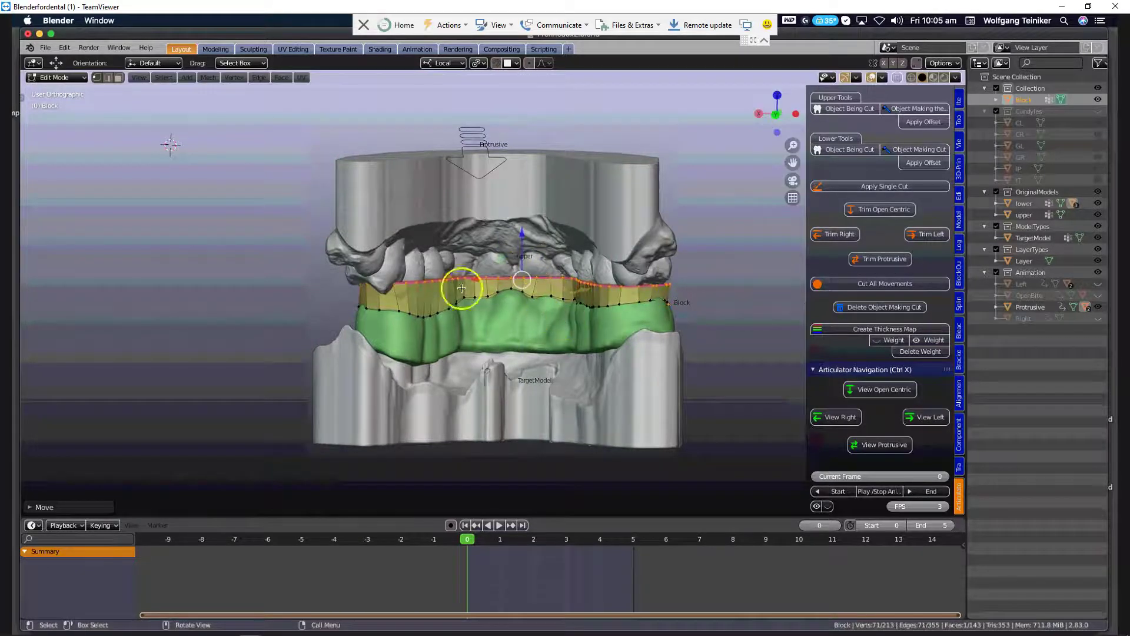
pyautogui.scroll(1, 440, 307)
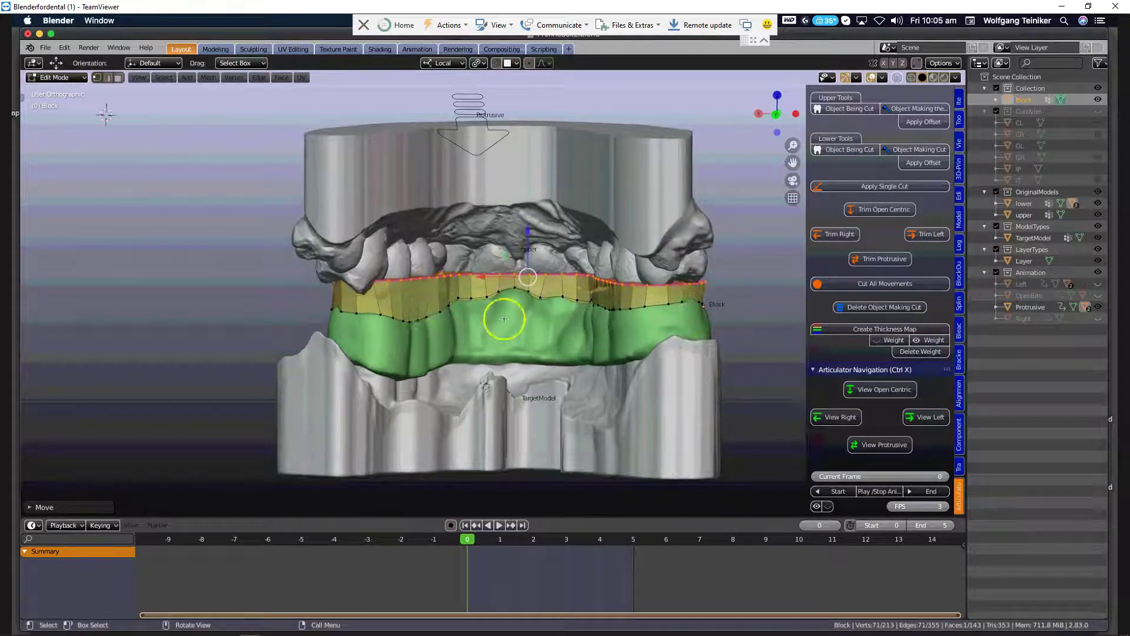
pyautogui.scroll(-2, 630, 328)
pyautogui.moveTo(631, 328); pyautogui.dragTo(418, 331, button='middle')
pyautogui.scroll(2, 613, 345)
pyautogui.scroll(-1, 616, 344)
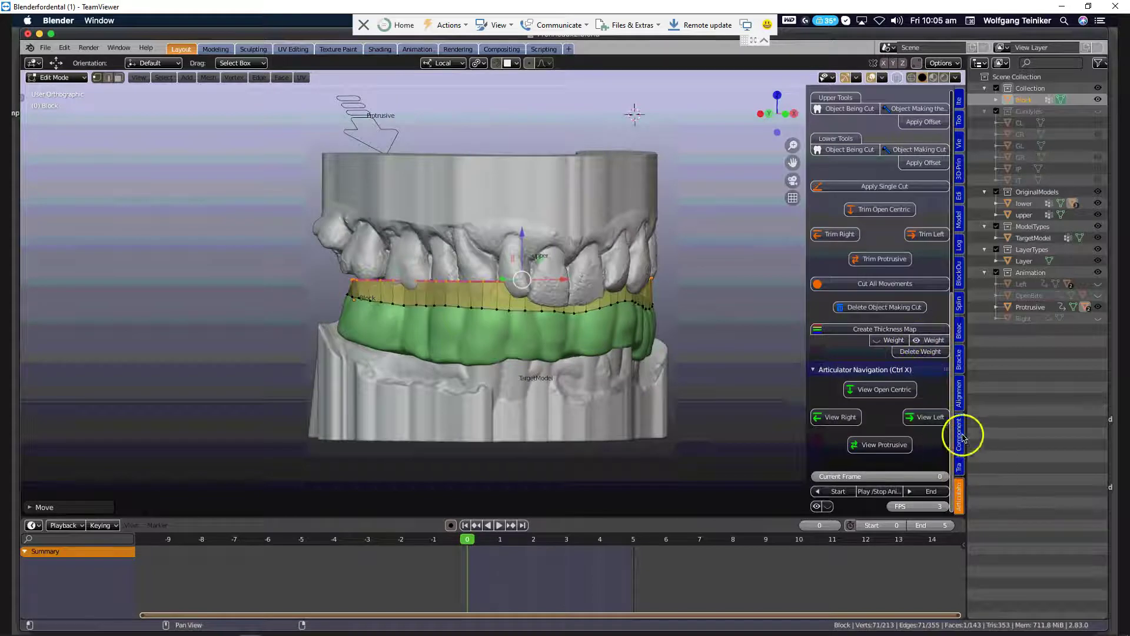
# - Unify the edited single rim block with the splint layer using the Splint-Occlusal Rims tools
pyautogui.click(960, 303)
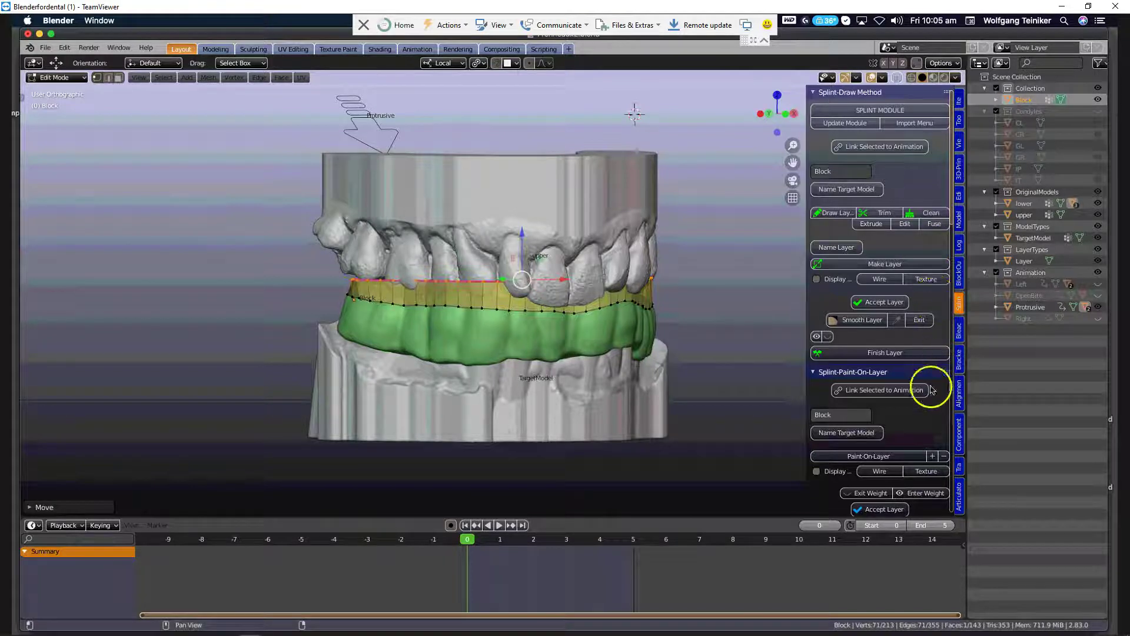
pyautogui.scroll(-12, 923, 397)
pyautogui.scroll(-5, 923, 402)
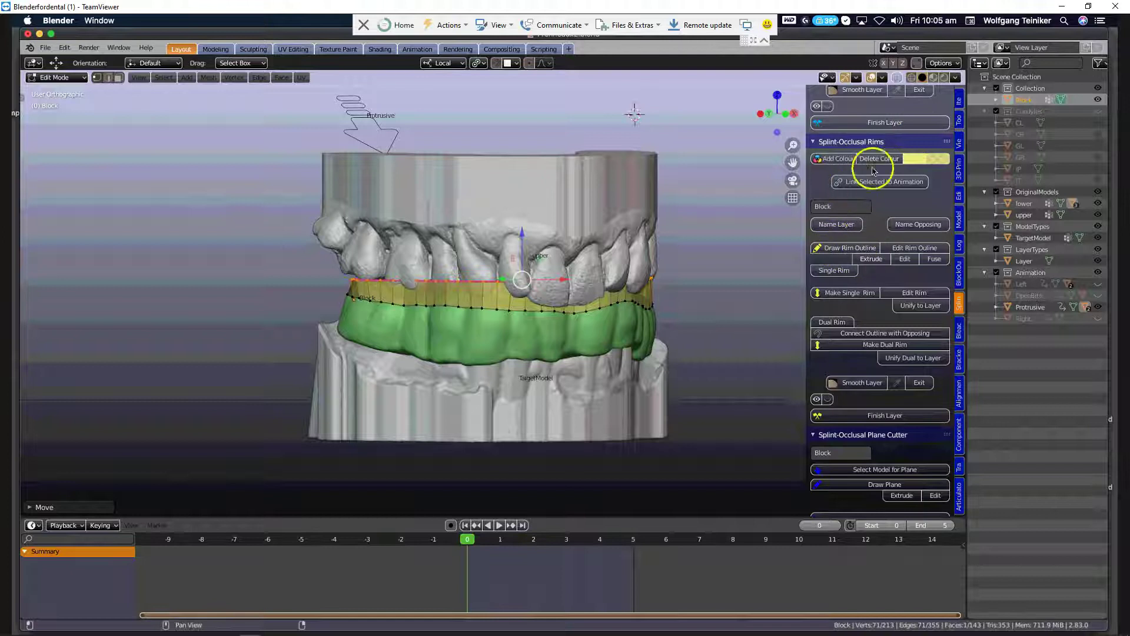
pyautogui.click(894, 308)
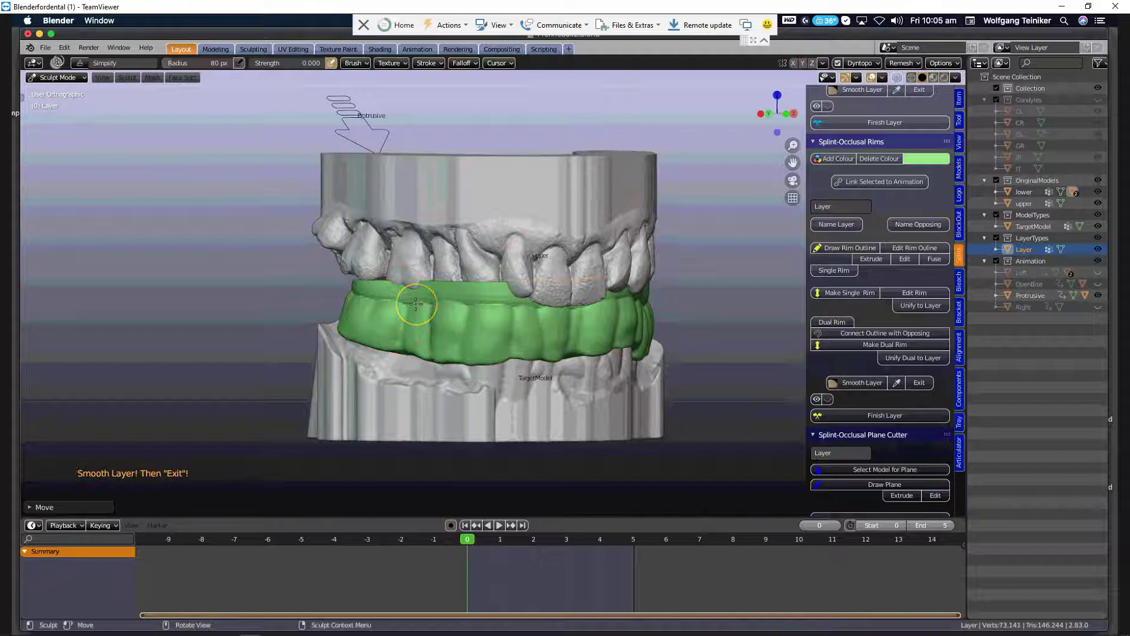
# - Smooth the merged splint layer, try a voxel size of 0.4 mm and finish the layer
pyautogui.scroll(3, 415, 303)
pyautogui.moveTo(416, 304)
pyautogui.mouseDown(button='middle')
pyautogui.moveTo(325, 286)
pyautogui.moveTo(436, 303)
pyautogui.moveTo(577, 295)
pyautogui.moveTo(417, 307)
pyautogui.mouseUp(button='middle')
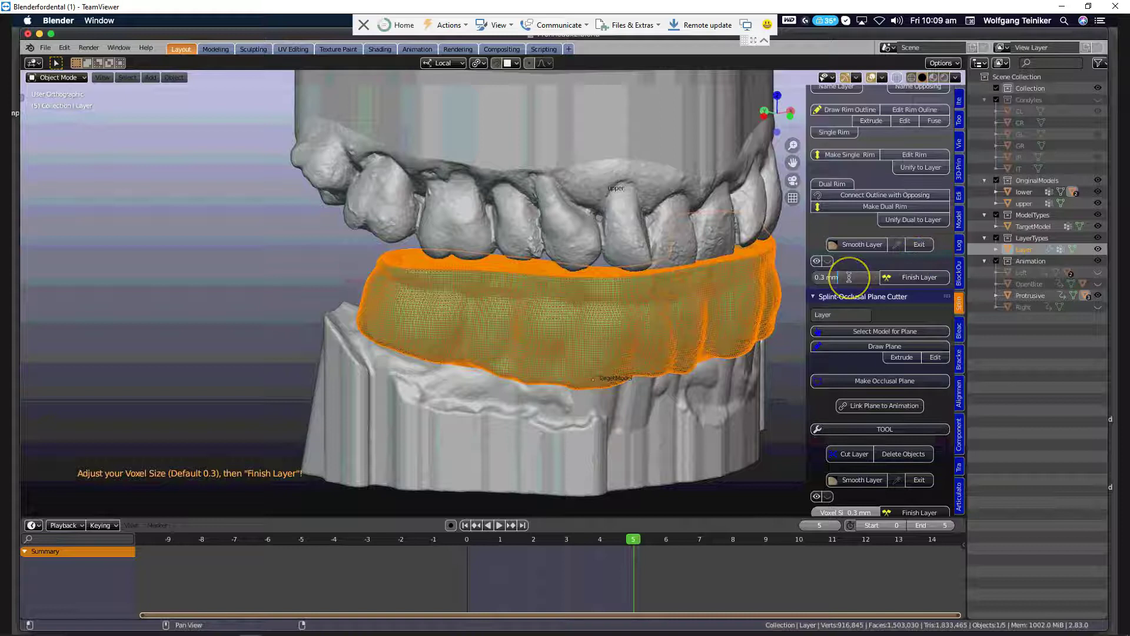
pyautogui.press('Return')
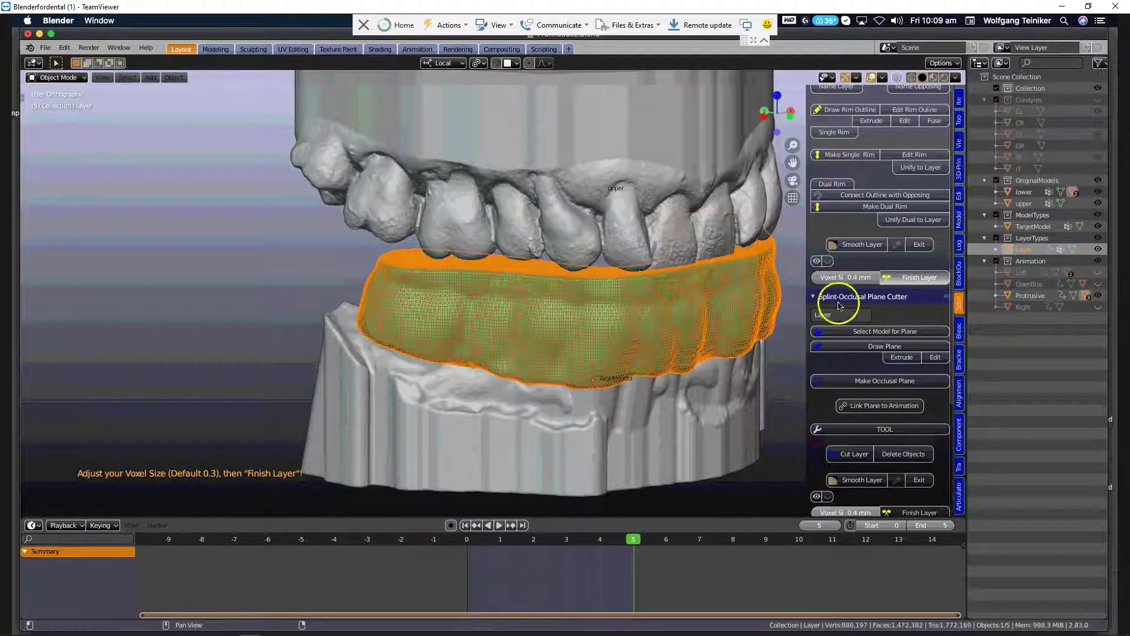
pyautogui.moveTo(696, 359); pyautogui.dragTo(650, 333, button='middle')
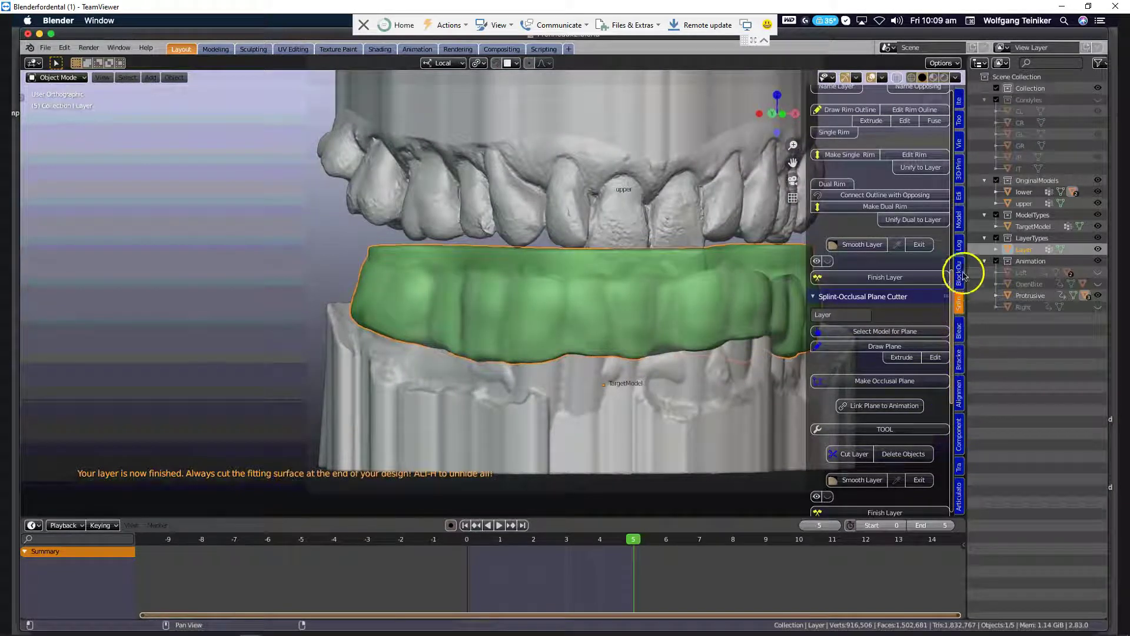
# - Assign the upper model as the object making the cut and apply a 0.1 mm offset to it
pyautogui.click(959, 506)
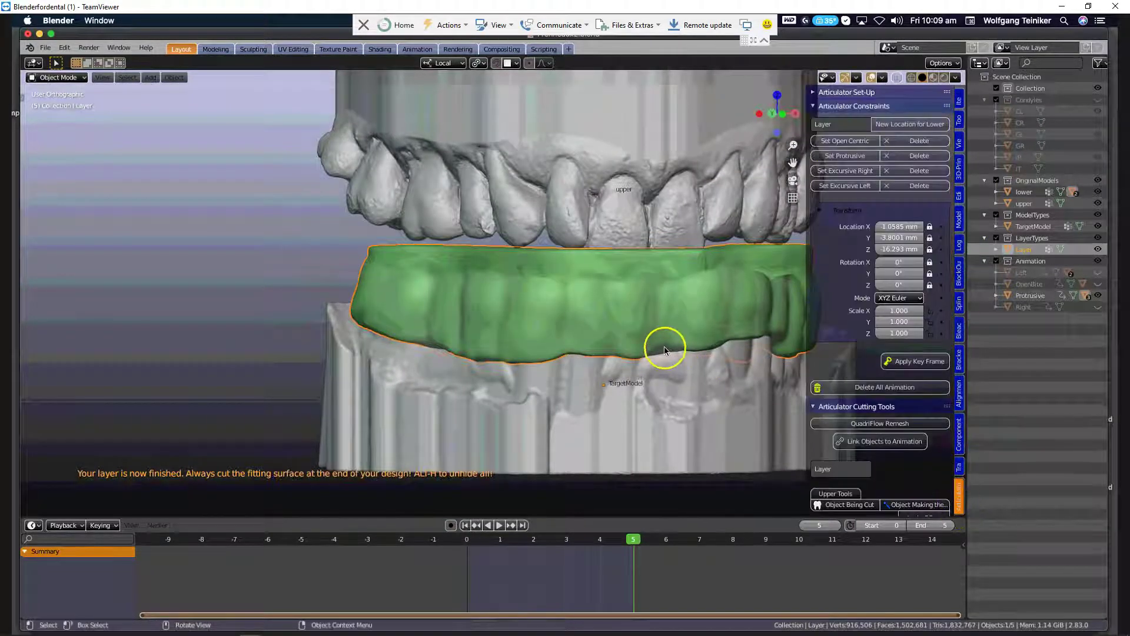
pyautogui.moveTo(646, 345); pyautogui.dragTo(902, 391, button='middle')
pyautogui.scroll(-3, 907, 428)
pyautogui.scroll(-6, 908, 428)
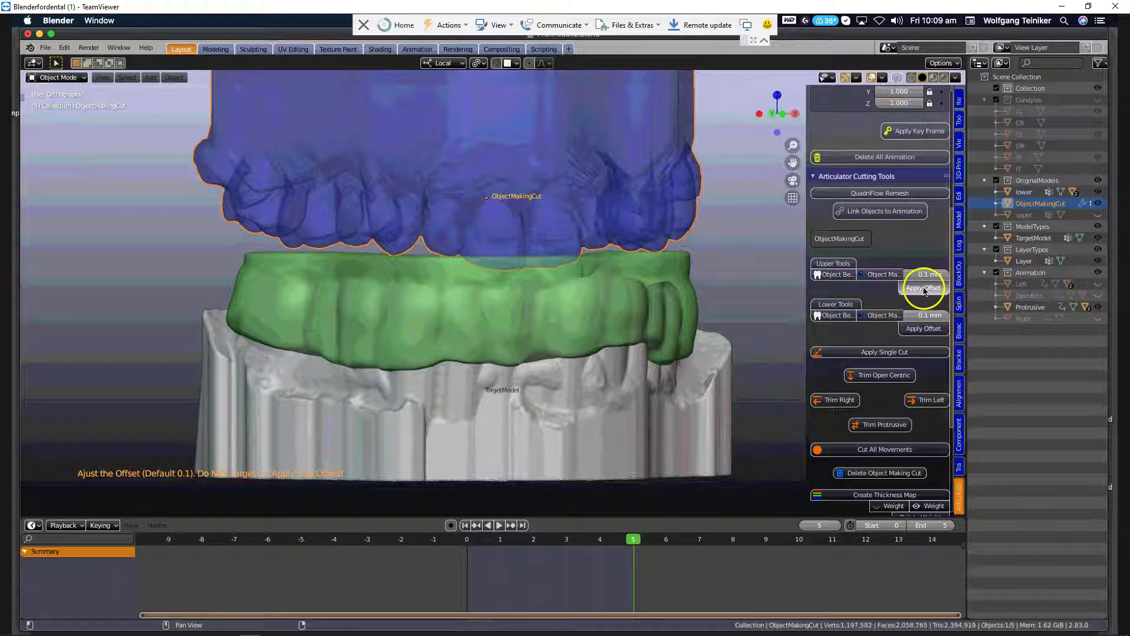
pyautogui.click(935, 292)
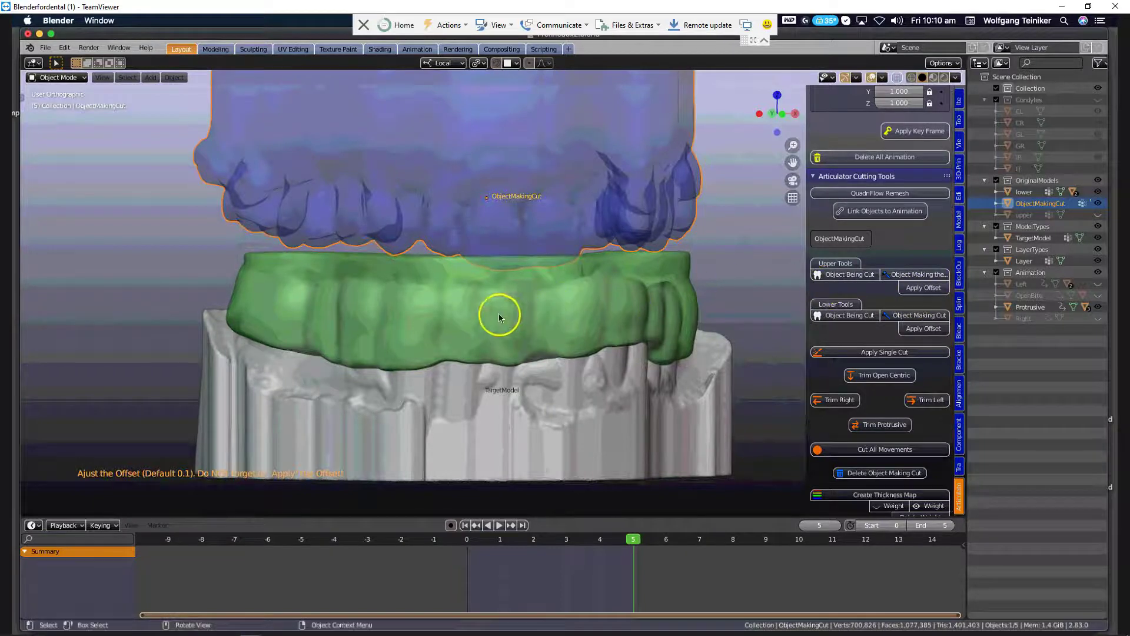
# - Assign the splint layer as the lower object being cut and trim it with Cut All Movements
pyautogui.click(486, 304)
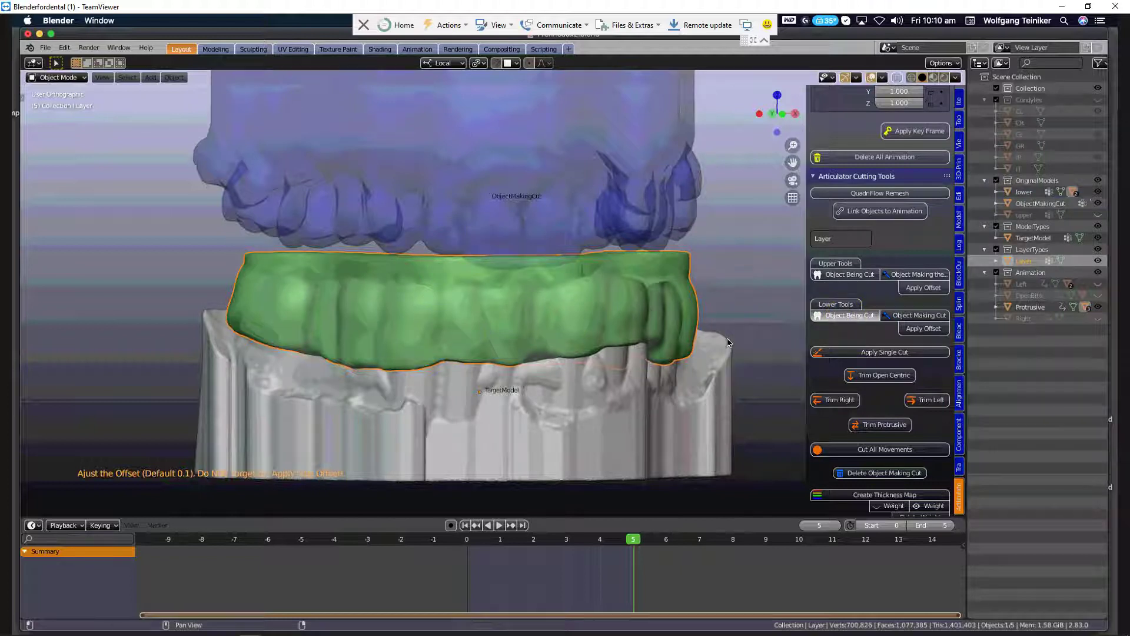
pyautogui.scroll(-2, 883, 400)
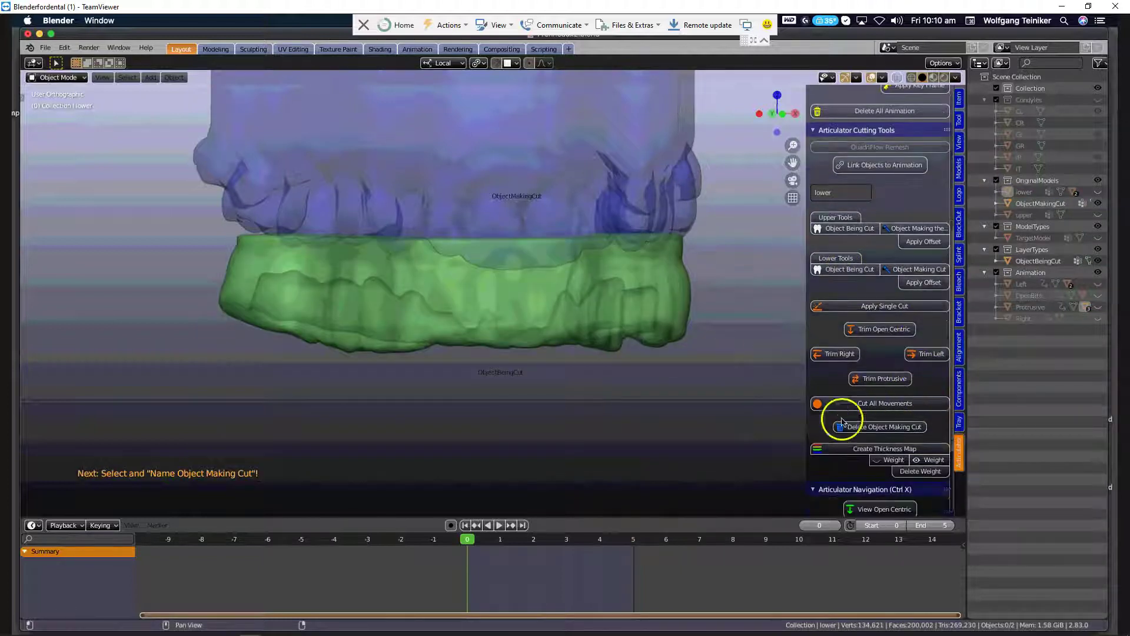
pyautogui.click(879, 403)
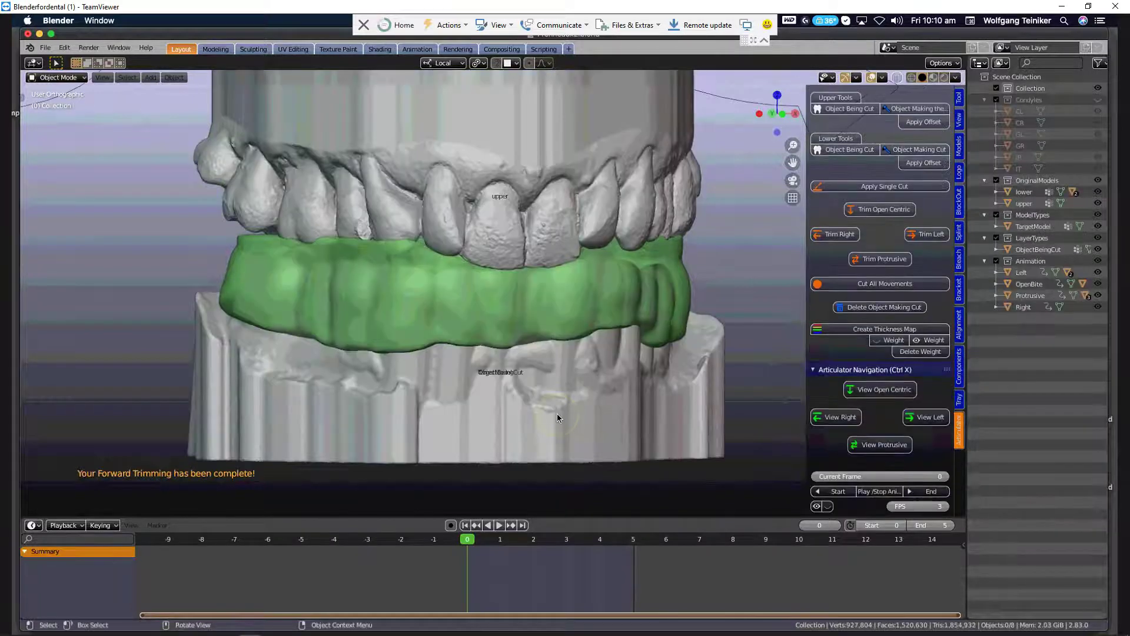
# - Hide the upper model and start Smooth Layer on the trimmed splint
pyautogui.click(533, 190)
pyautogui.moveTo(535, 294); pyautogui.dragTo(659, 282, button='middle')
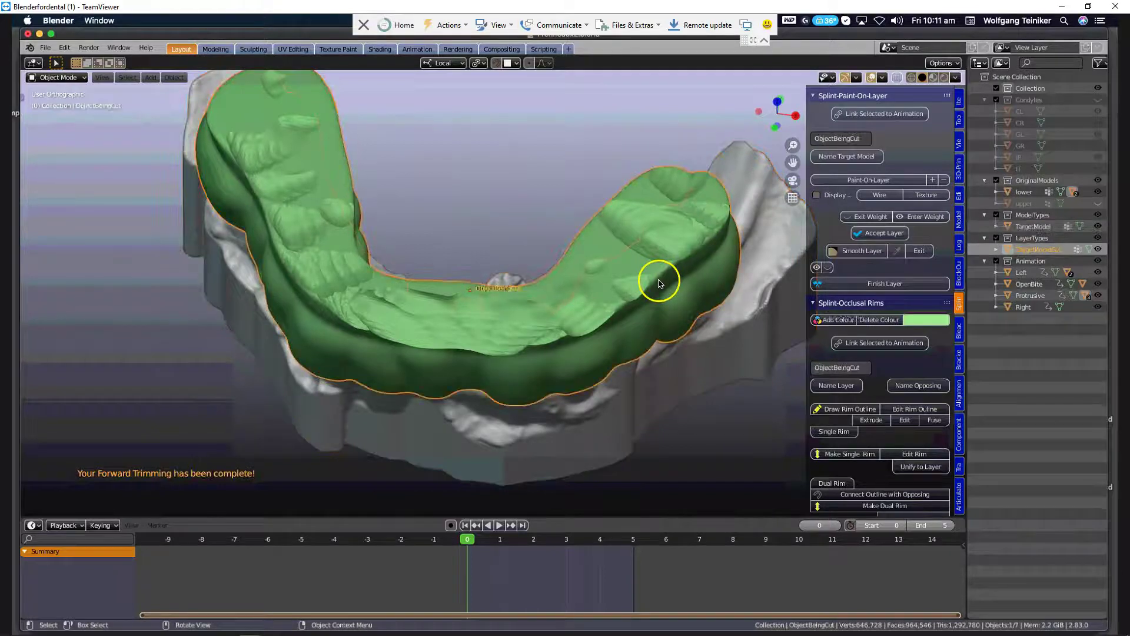
pyautogui.scroll(5, 868, 312)
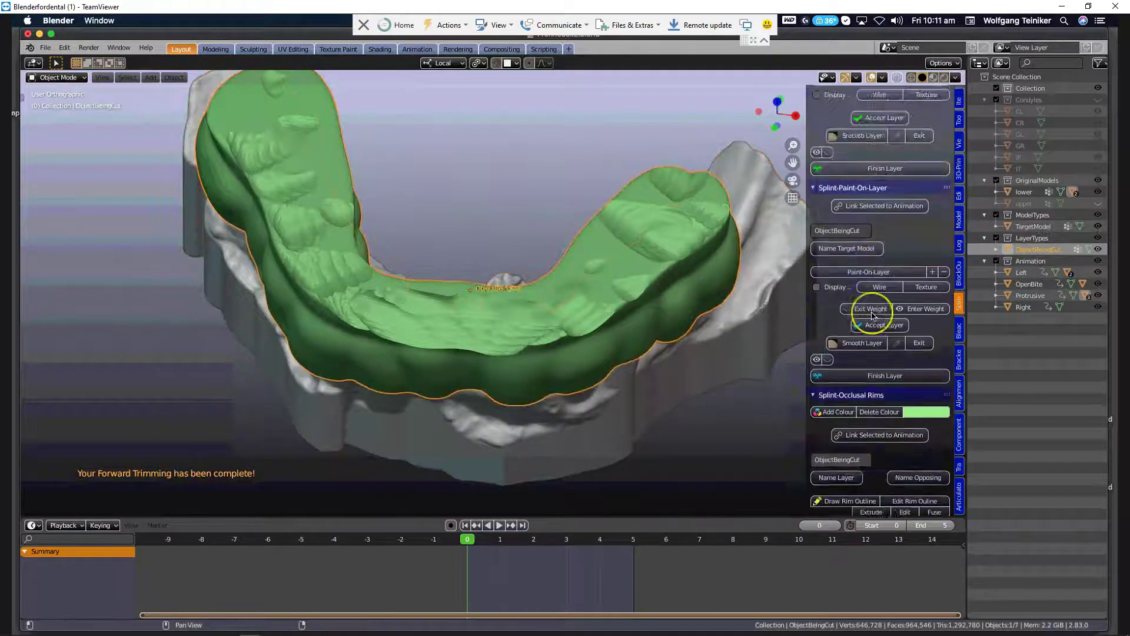
pyautogui.scroll(-4, 877, 324)
pyautogui.scroll(-1, 880, 327)
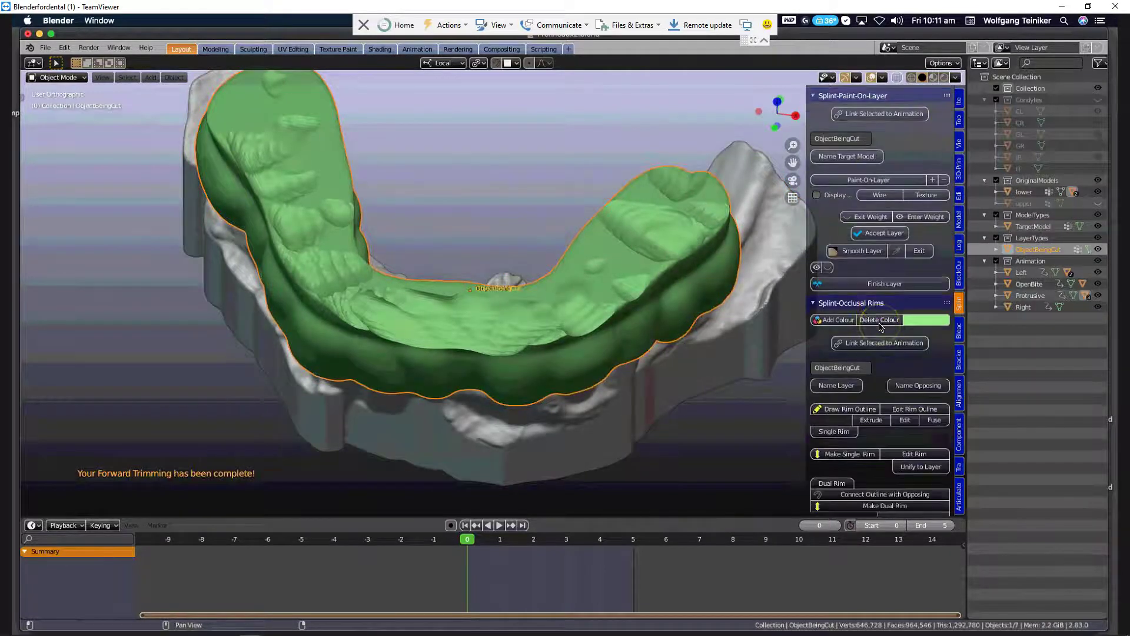
pyautogui.scroll(-6, 880, 330)
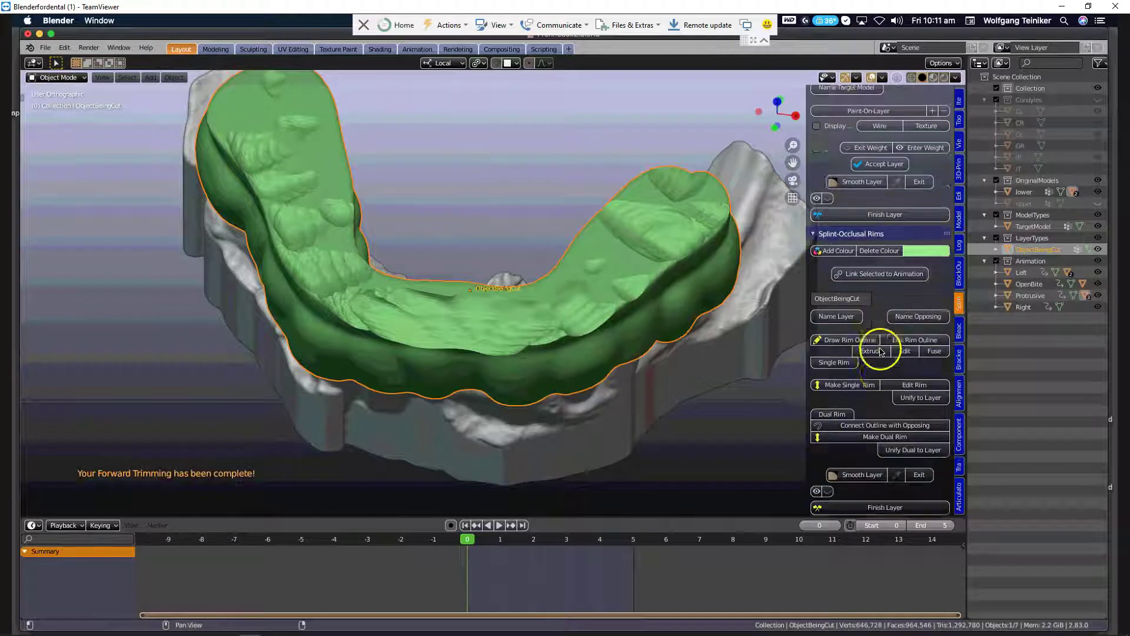
pyautogui.scroll(-5, 880, 354)
pyautogui.scroll(12, 878, 353)
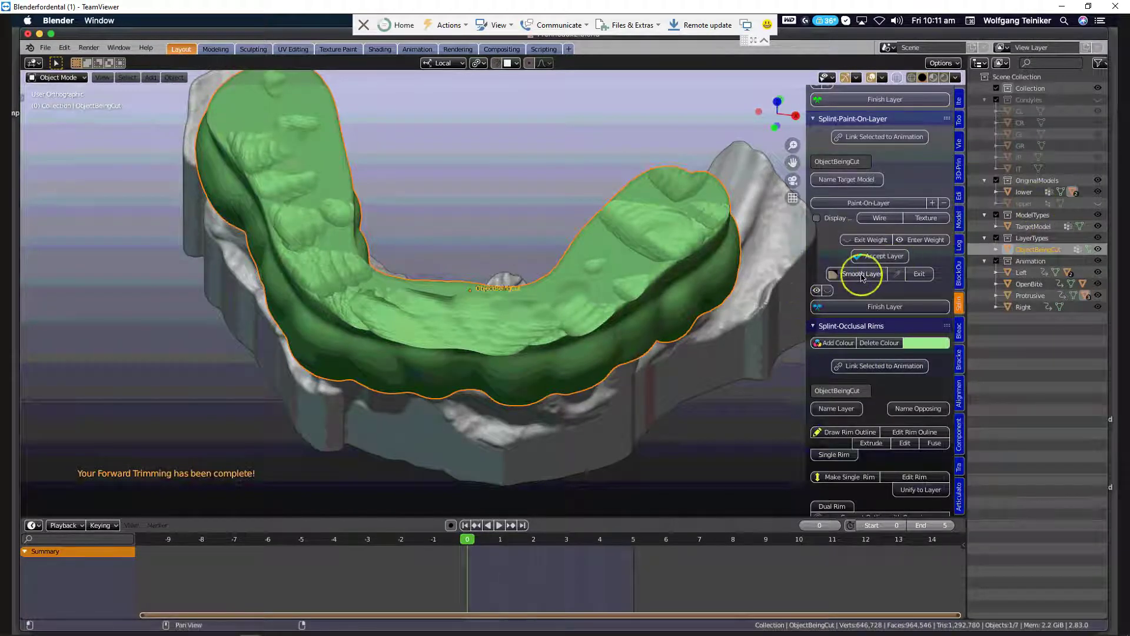
pyautogui.click(861, 277)
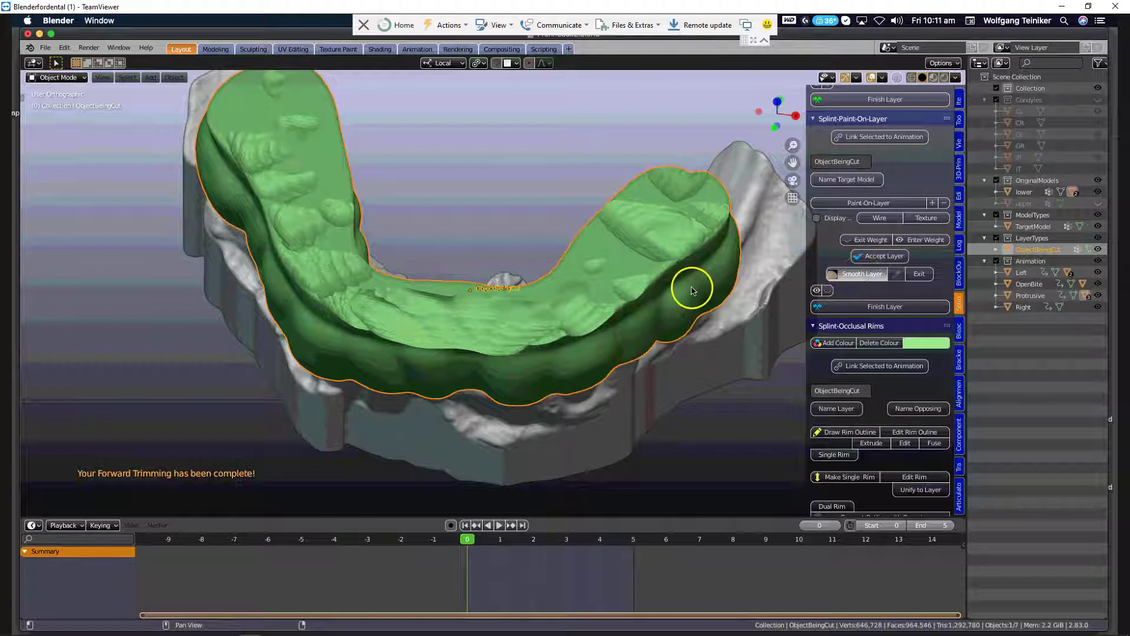
# - Set the sculpt brush's Autosmooth to 0.1 and smooth the rough cut marks along the splint's occlusal surface
pyautogui.rightClick(573, 307)
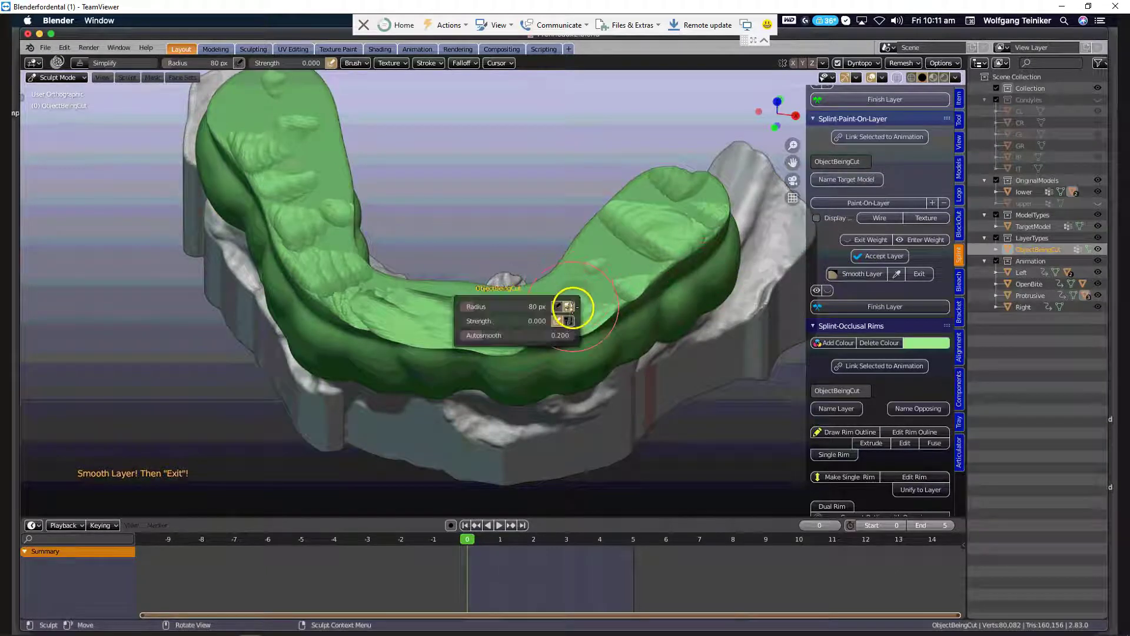
pyautogui.click(505, 336)
pyautogui.write('0.1')
pyautogui.press('Return')
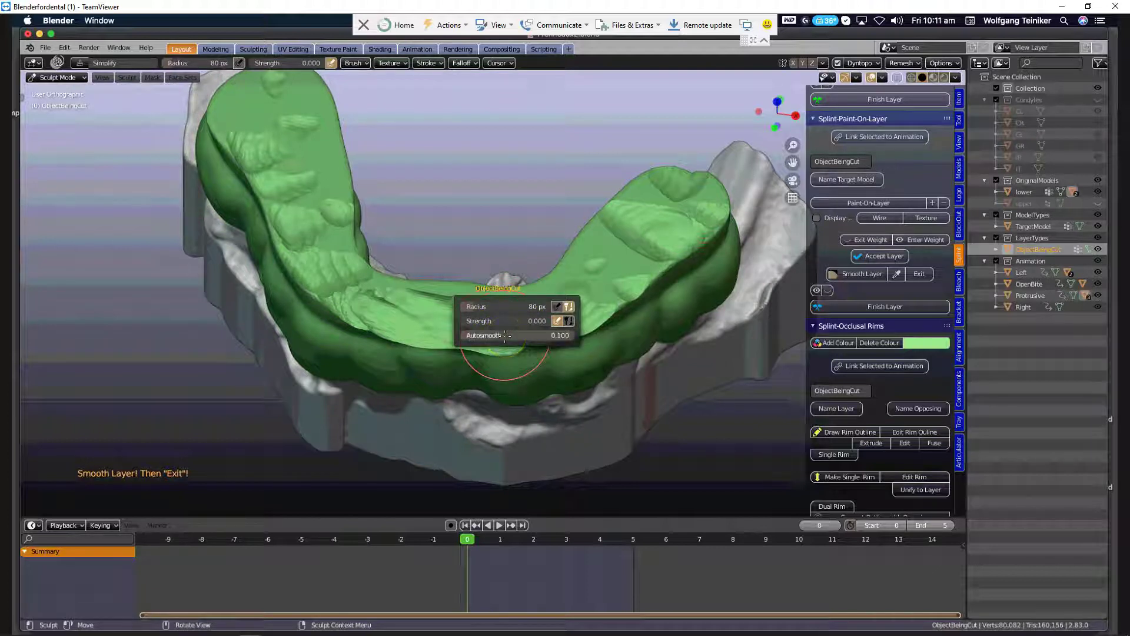
pyautogui.scroll(4, 623, 328)
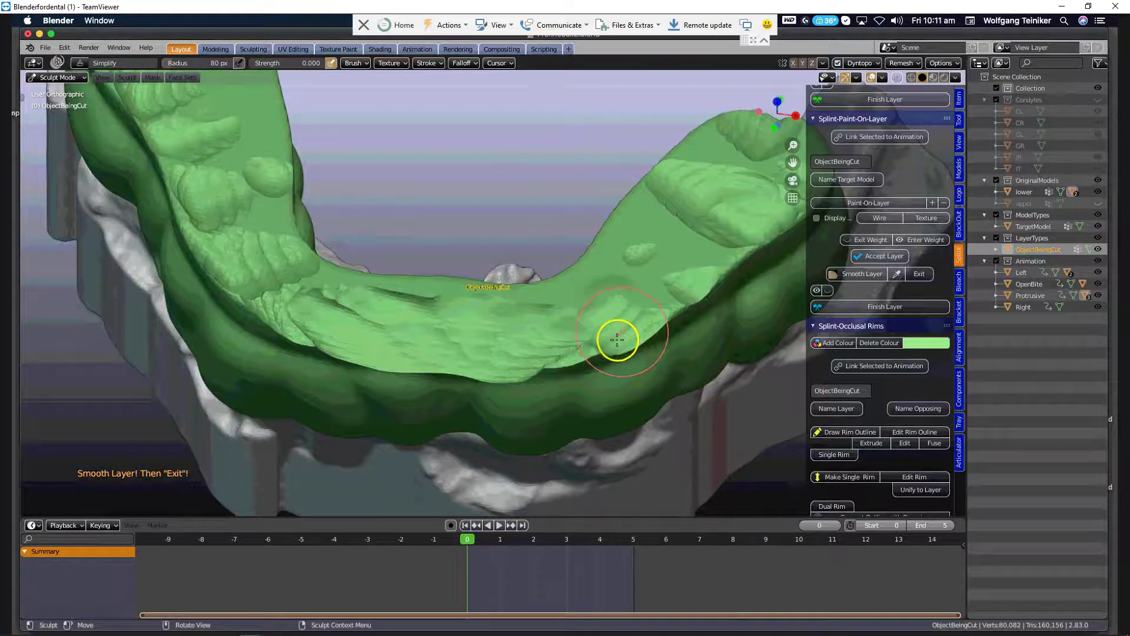
pyautogui.moveTo(596, 350)
pyautogui.mouseDown()
pyautogui.moveTo(560, 361)
pyautogui.moveTo(704, 298)
pyautogui.moveTo(748, 233)
pyautogui.moveTo(677, 184)
pyautogui.moveTo(590, 280)
pyautogui.moveTo(451, 295)
pyautogui.moveTo(355, 286)
pyautogui.moveTo(300, 328)
pyautogui.moveTo(255, 301)
pyautogui.moveTo(308, 272)
pyautogui.moveTo(187, 194)
pyautogui.moveTo(228, 298)
pyautogui.moveTo(260, 187)
pyautogui.mouseUp()
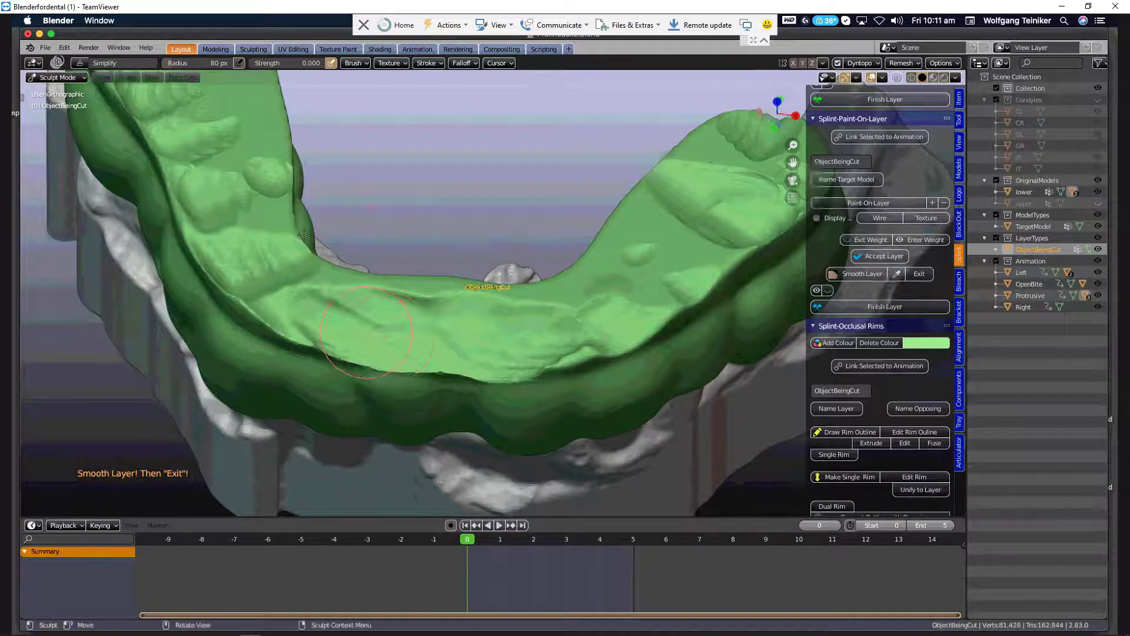
# - Finish the smoothed splint layer with a voxel size of 0.3 mm and delete its green colour
pyautogui.moveTo(304, 235); pyautogui.dragTo(304, 235, button='middle')
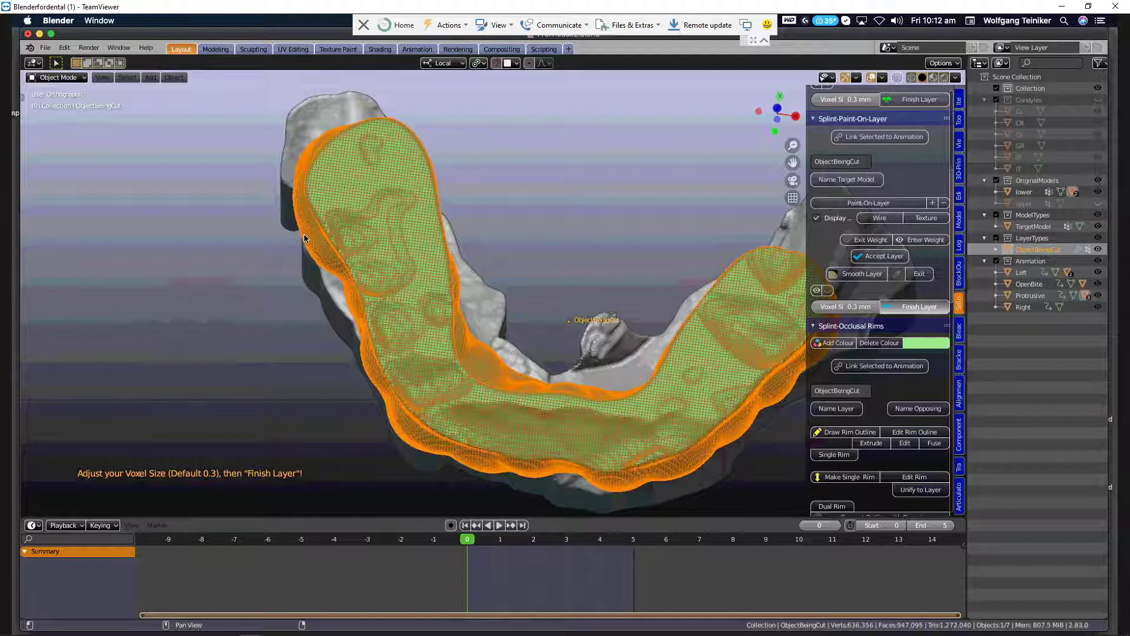
pyautogui.moveTo(304, 234); pyautogui.dragTo(868, 347, button='middle')
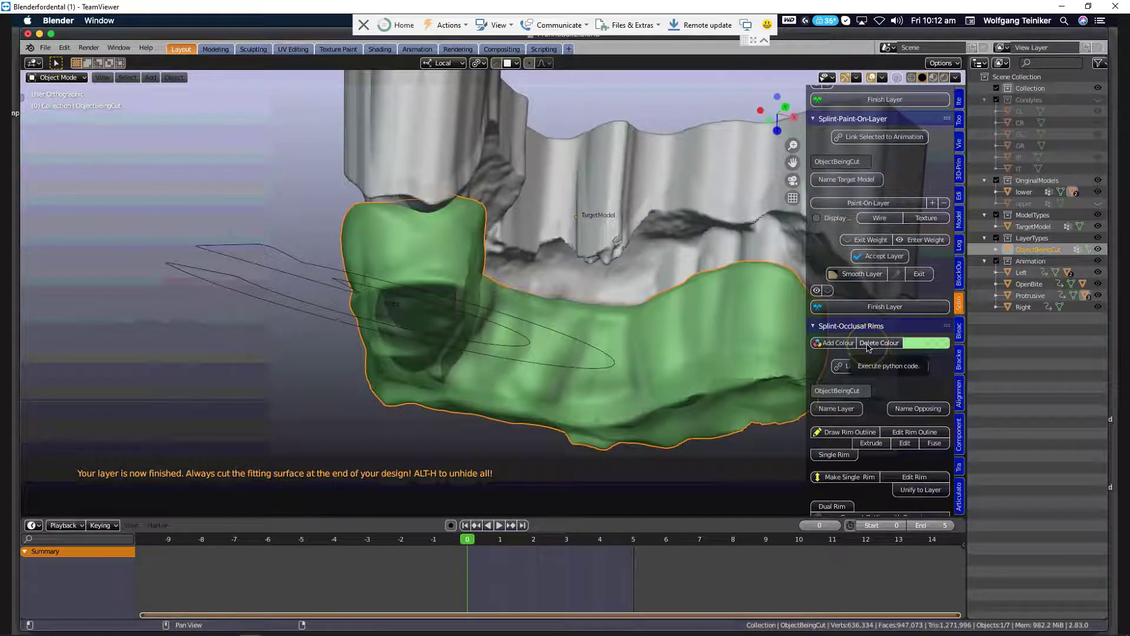
pyautogui.click(870, 348)
pyautogui.moveTo(456, 323); pyautogui.dragTo(622, 363, button='middle')
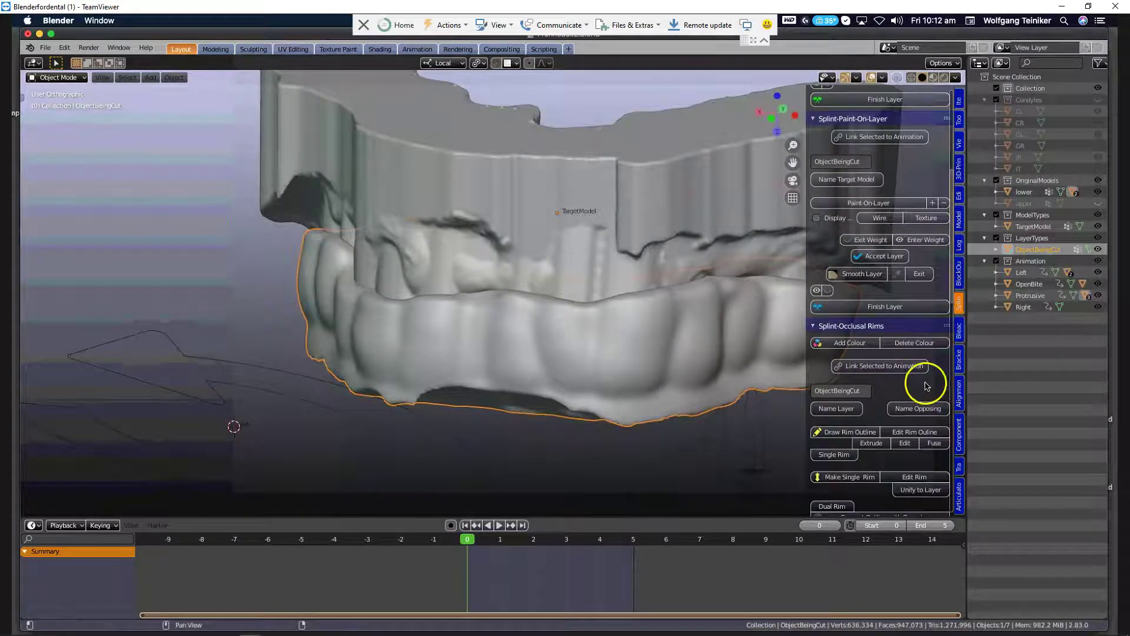
# - Hide the animation guide objects, leaving only the splint and the lower models in view for the fitting cut
pyautogui.scroll(-7, 916, 399)
pyautogui.scroll(-8, 921, 408)
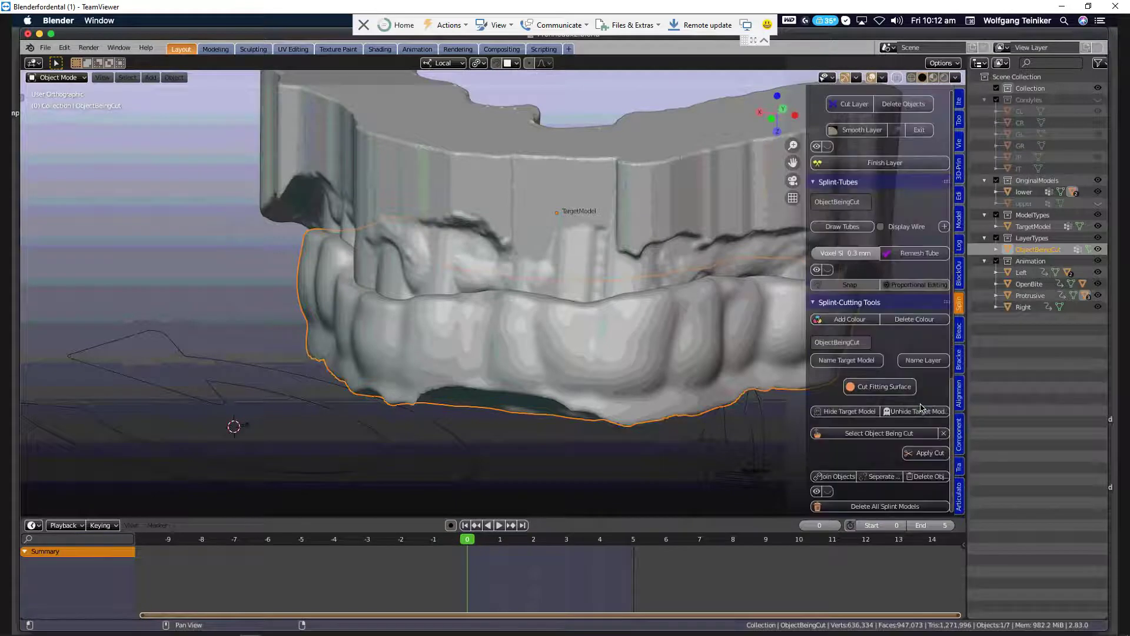
pyautogui.scroll(-5, 726, 391)
pyautogui.scroll(3, 614, 331)
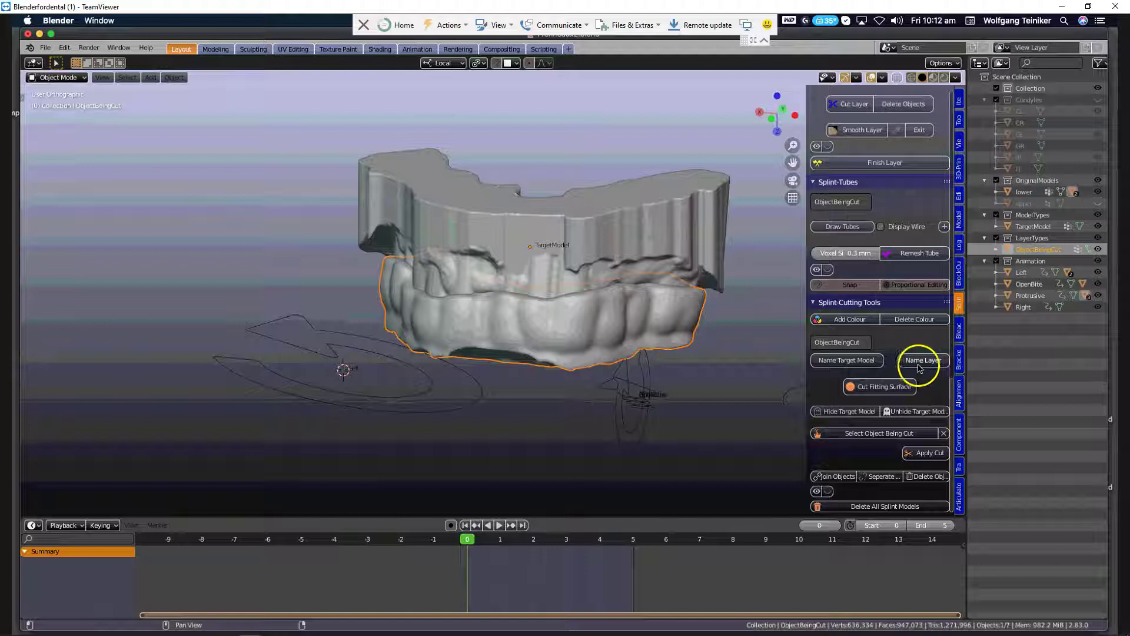
pyautogui.click(828, 270)
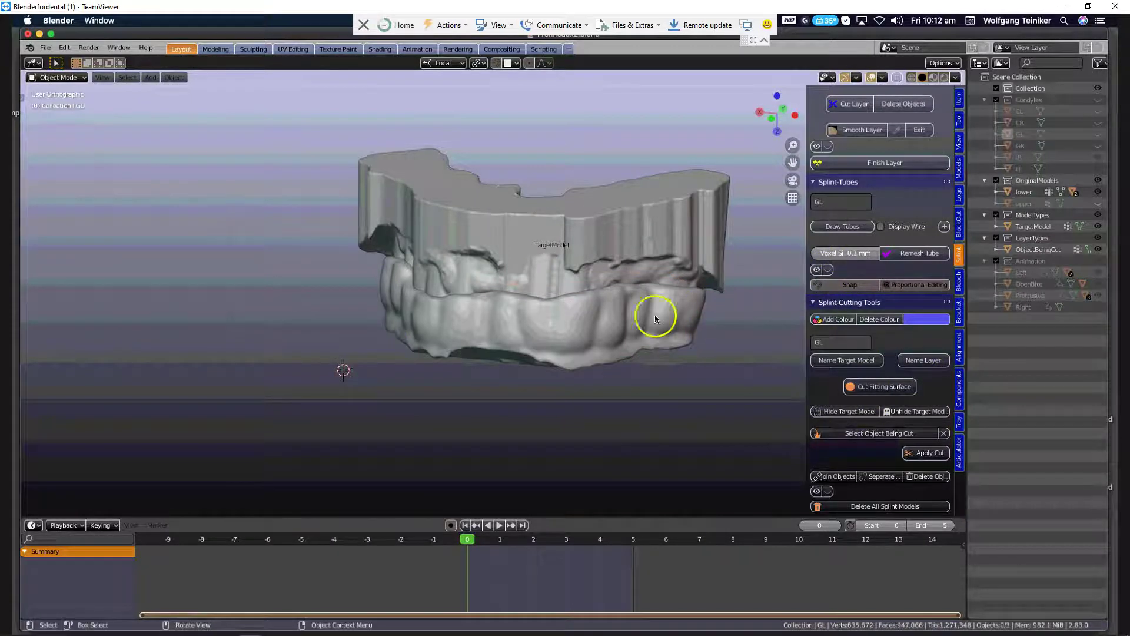
# - Name the trimmed splint as the layer and cut its fitting surface from the target model
pyautogui.click(619, 322)
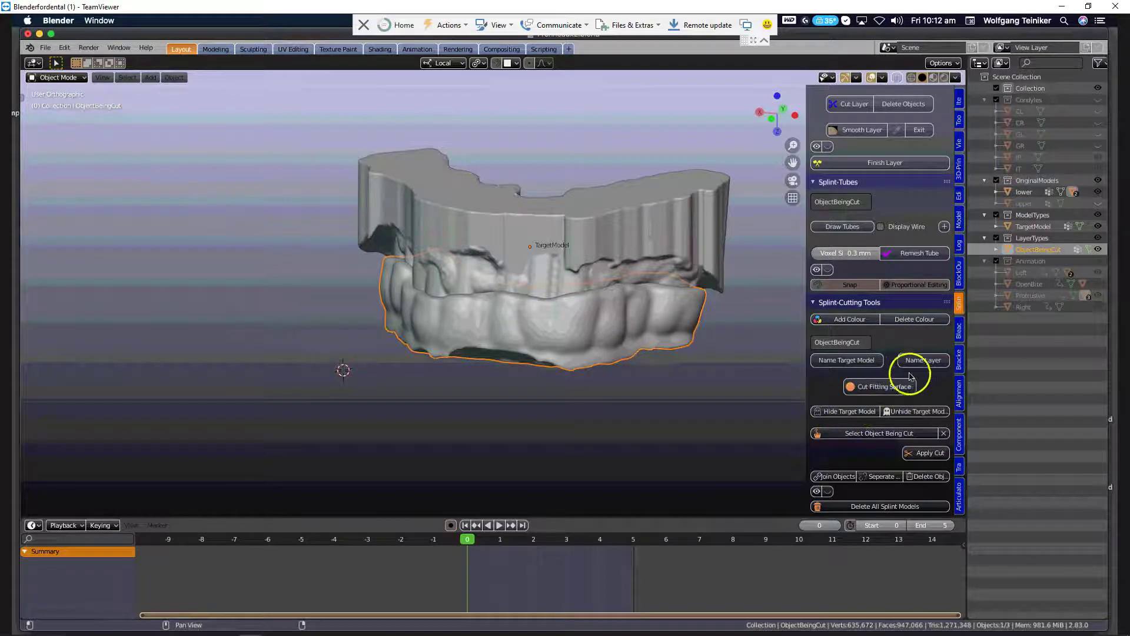
pyautogui.click(923, 362)
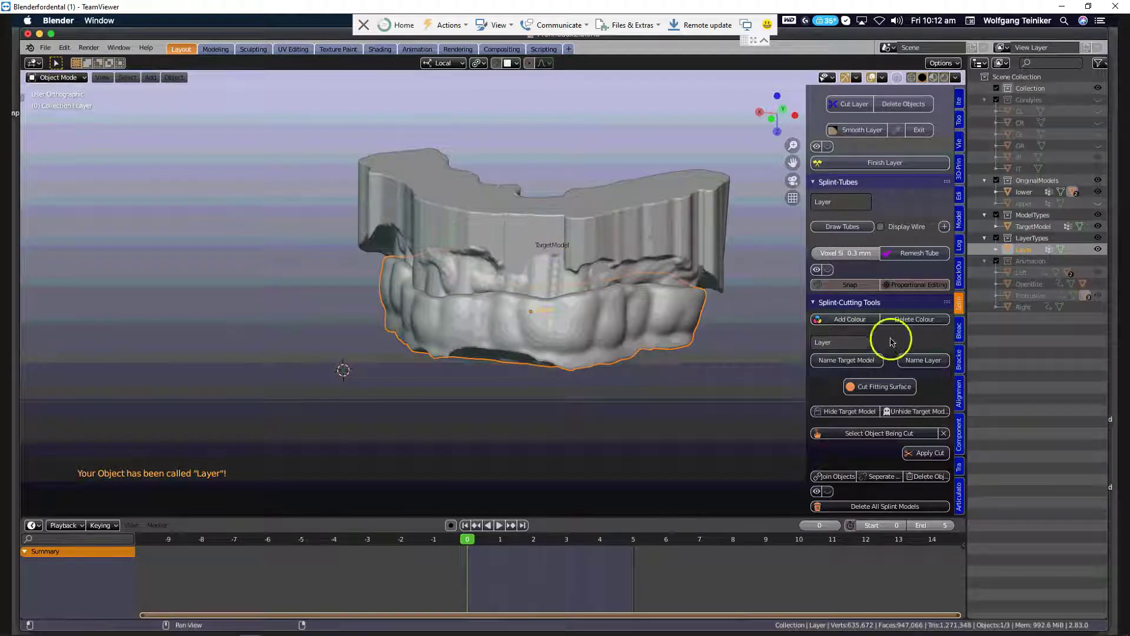
pyautogui.click(872, 387)
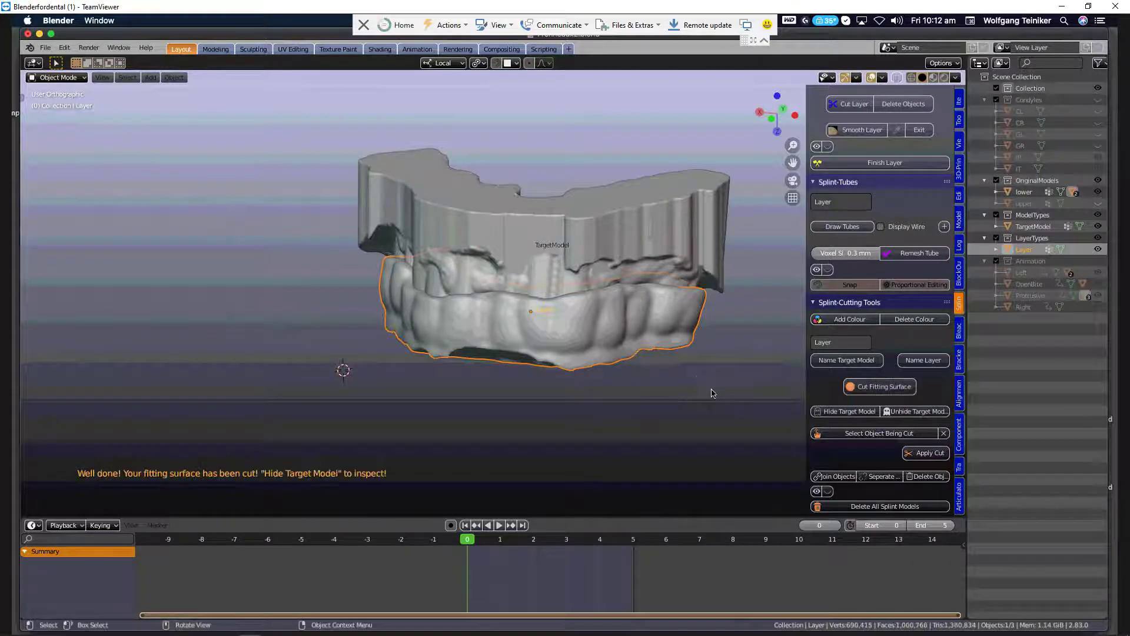
# - Hide the target and lower models and inspect the splint's cut fitting surface and outer side
pyautogui.click(599, 235)
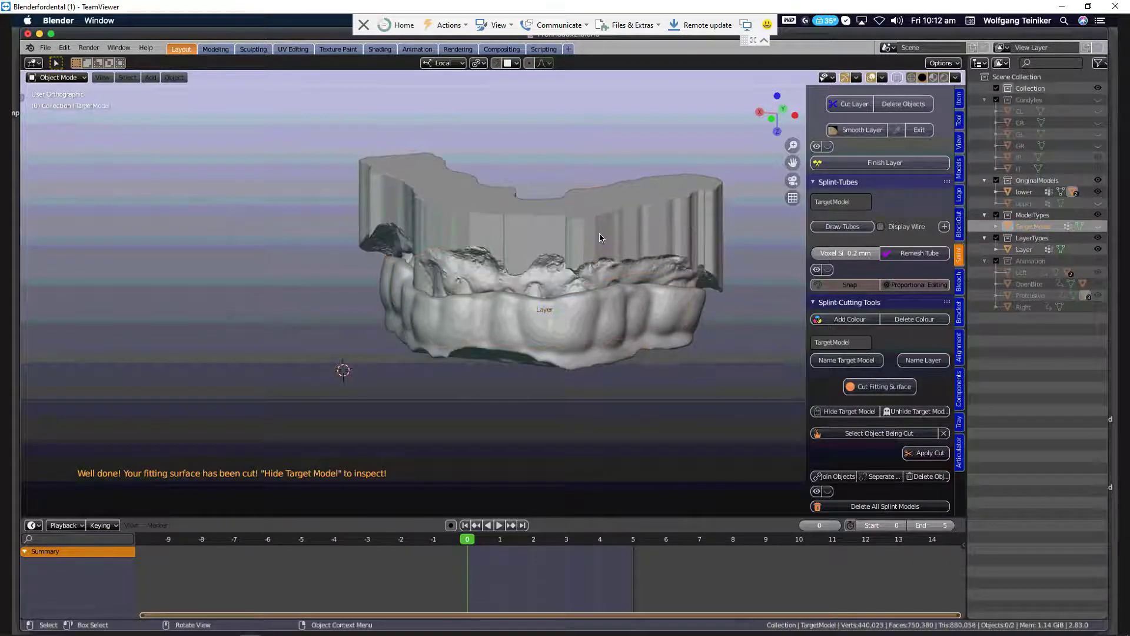
pyautogui.press('h')
pyautogui.click(599, 234)
pyautogui.press('h')
pyautogui.moveTo(599, 233); pyautogui.dragTo(366, 313, button='middle')
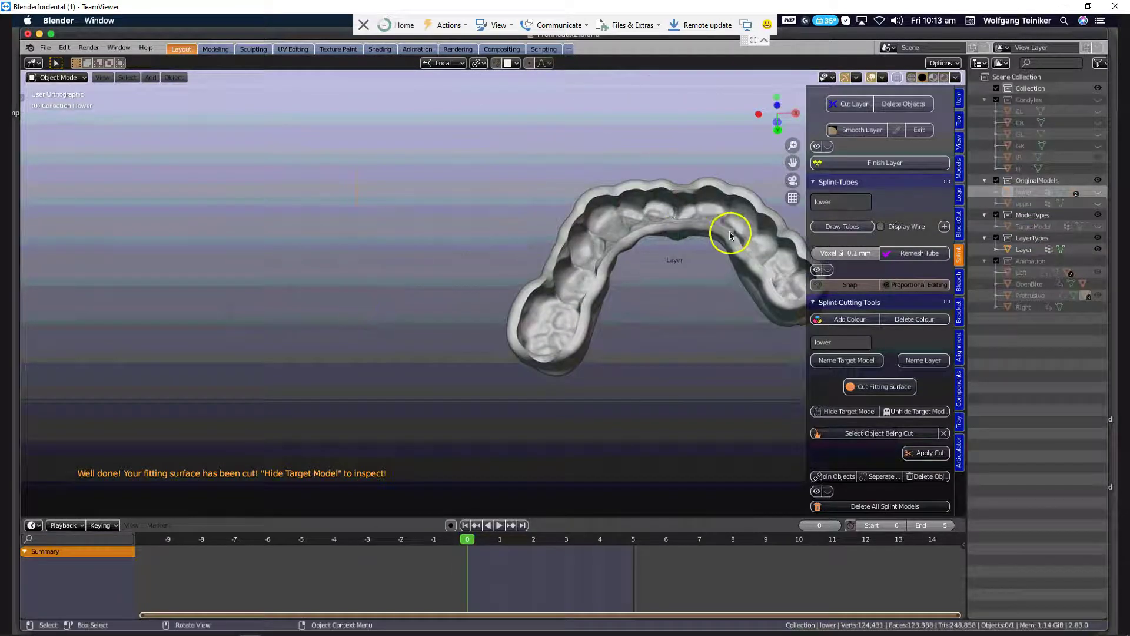
pyautogui.moveTo(671, 245); pyautogui.dragTo(550, 310, button='middle')
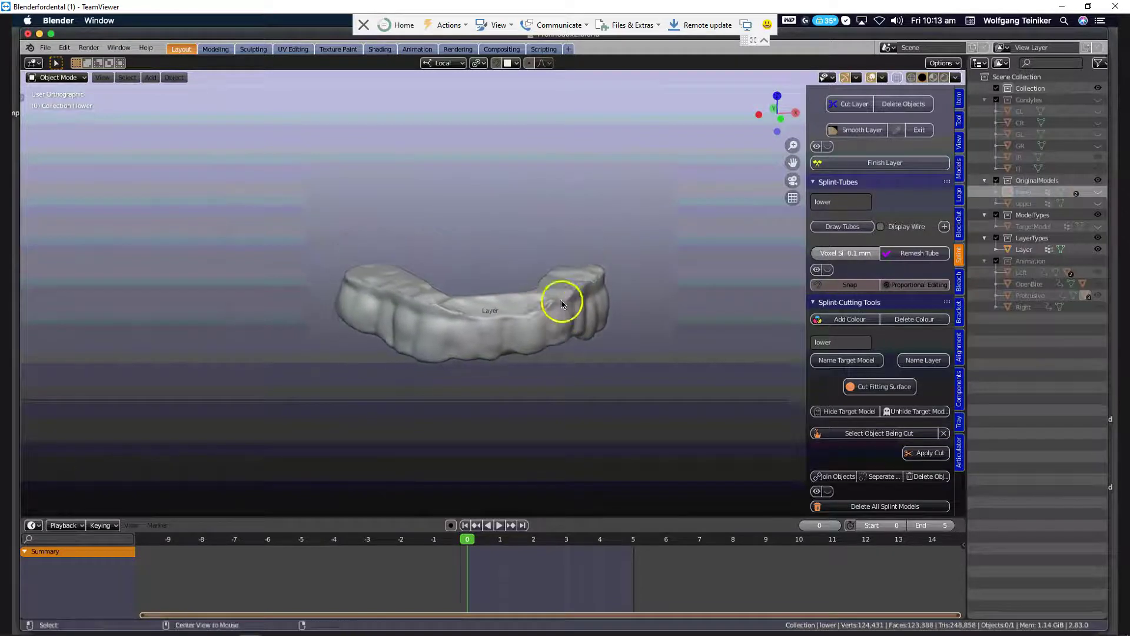
# - Unhide the dental models around the finished splint and select the upper model
pyautogui.hotkey('alt', 'h')
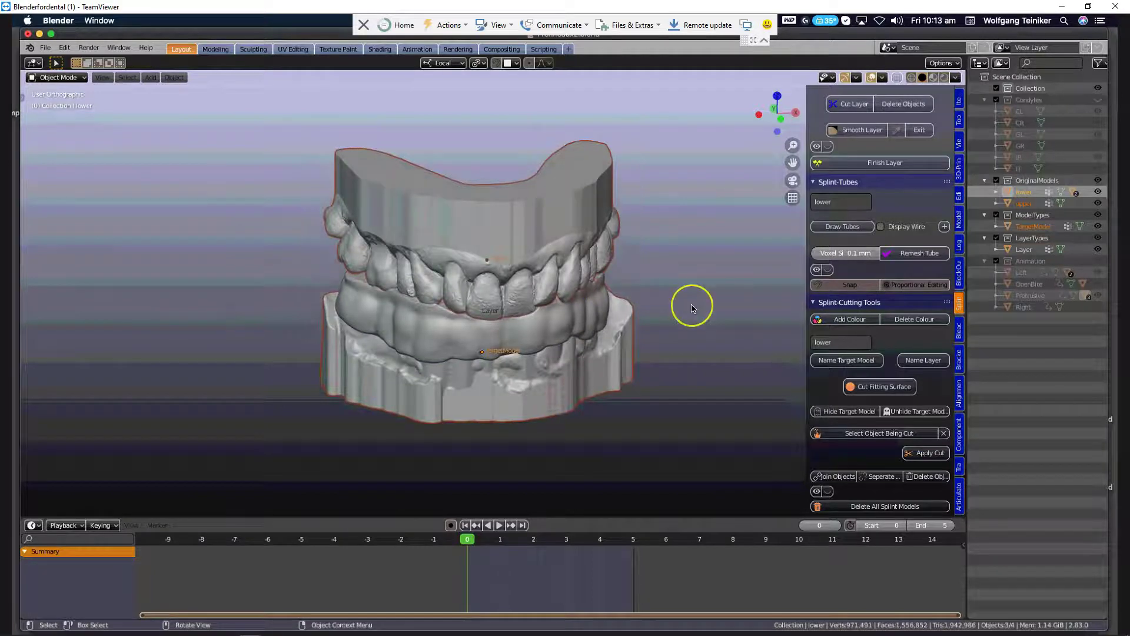
pyautogui.scroll(1, 691, 306)
pyautogui.click(317, 194)
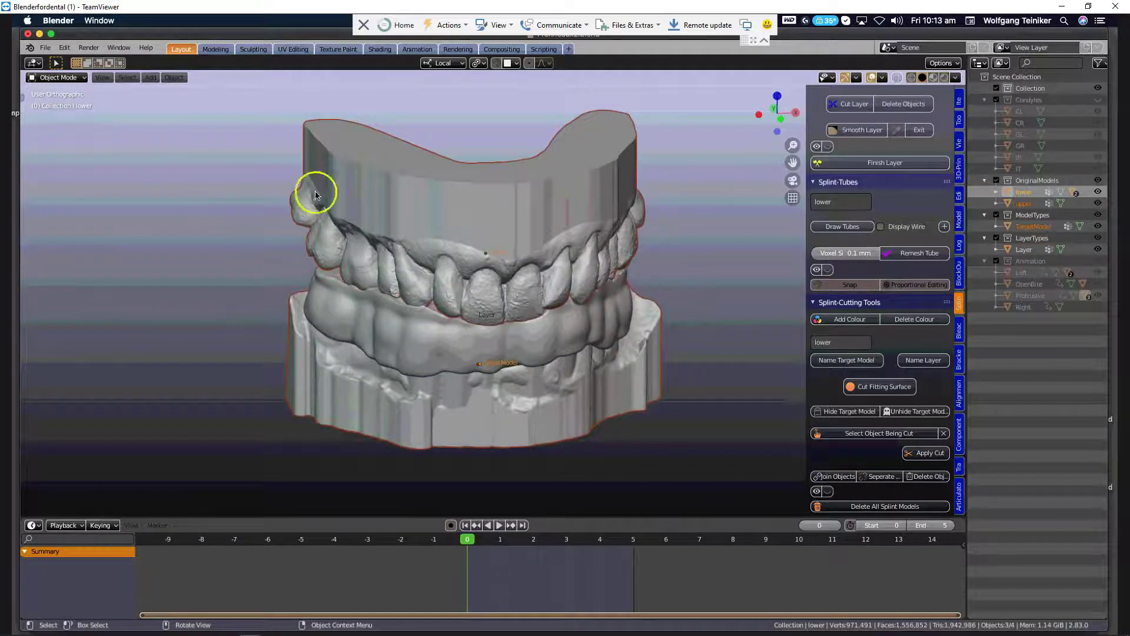